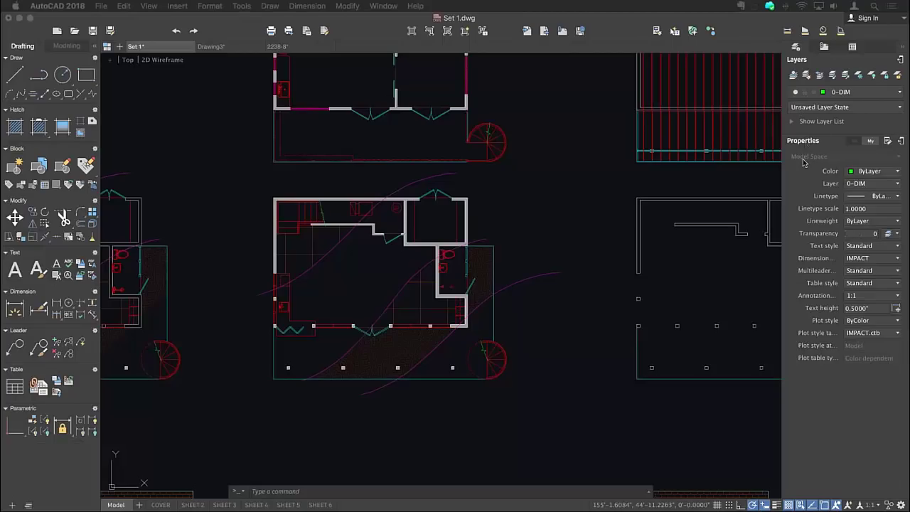
Step: Undock the Layers and Properties palettes, arrange them side by side over the drawing and look through the layer list
click(898, 61)
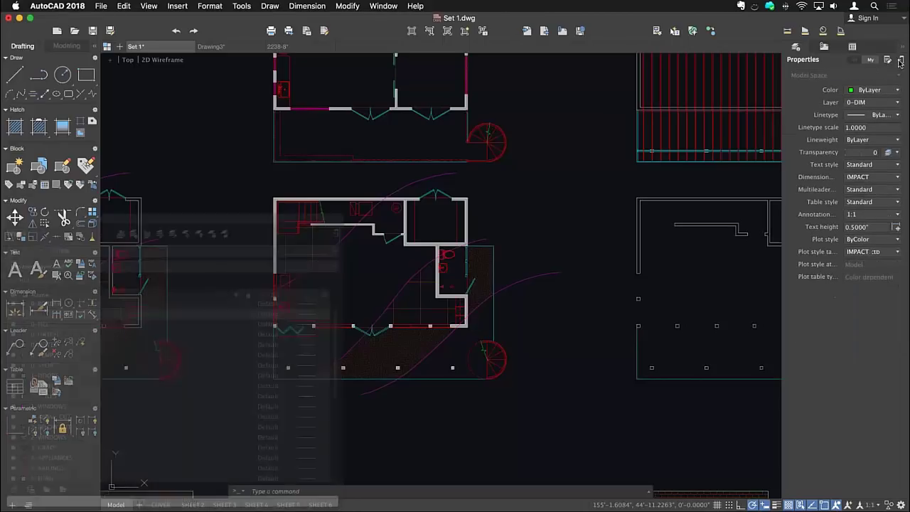
drag(237, 221, 352, 100)
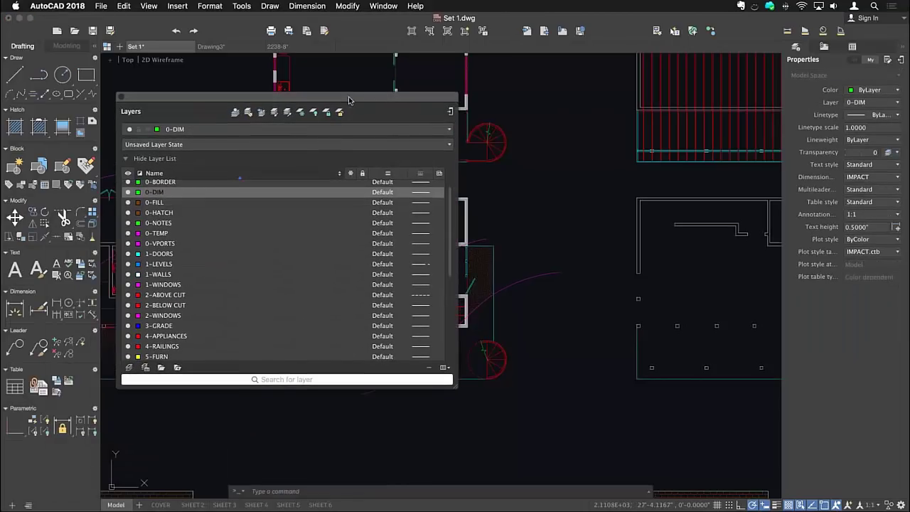
click(900, 60)
drag(553, 113, 490, 114)
drag(400, 104, 361, 122)
scroll(183, 252, up, 2)
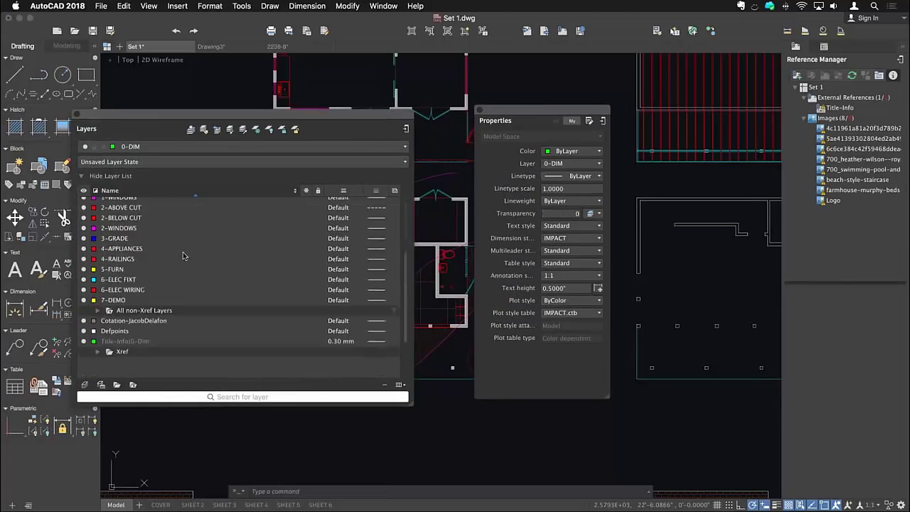
Step: Dock the floating Layers and Properties palettes back into the palette area
click(407, 130)
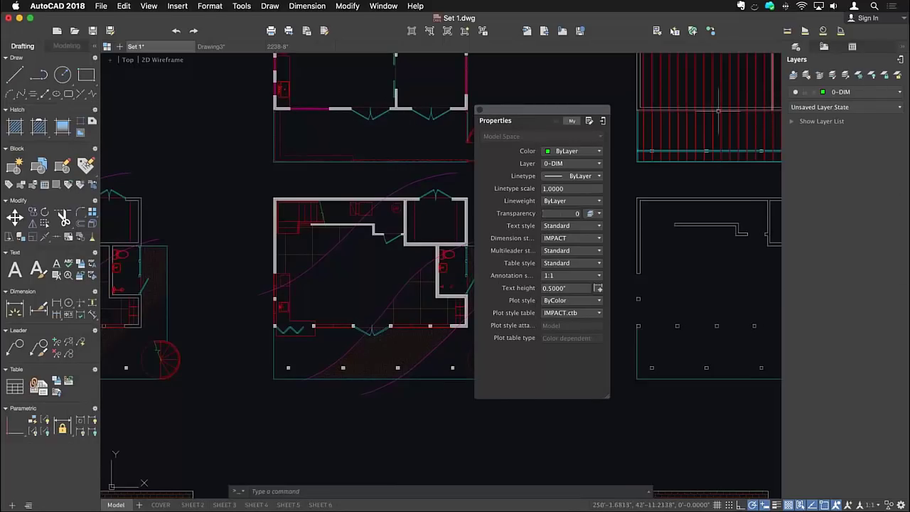
click(603, 121)
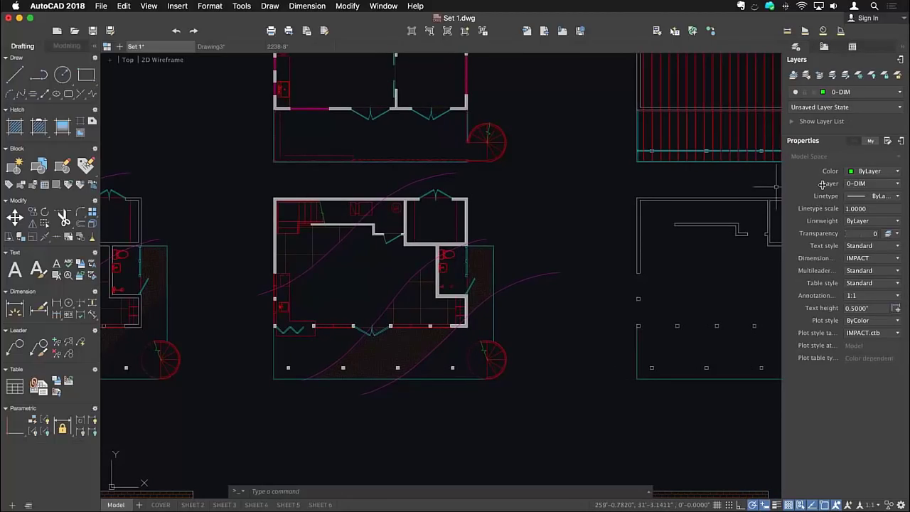
Step: Narrow the tool sets palette to its compact width to enlarge the drawing area
scroll(397, 210, down, 2)
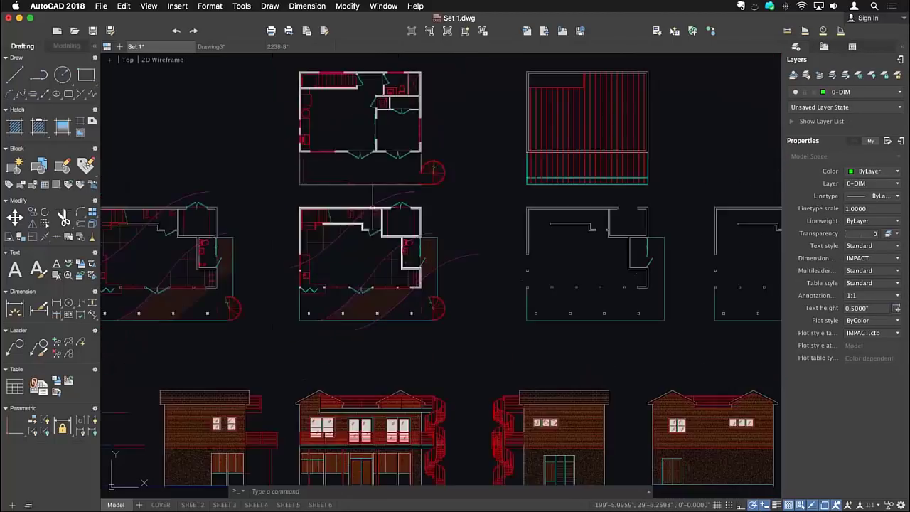
mouse_move(398, 210)
middle_down()
mouse_move(468, 219)
mouse_move(347, 220)
middle_up()
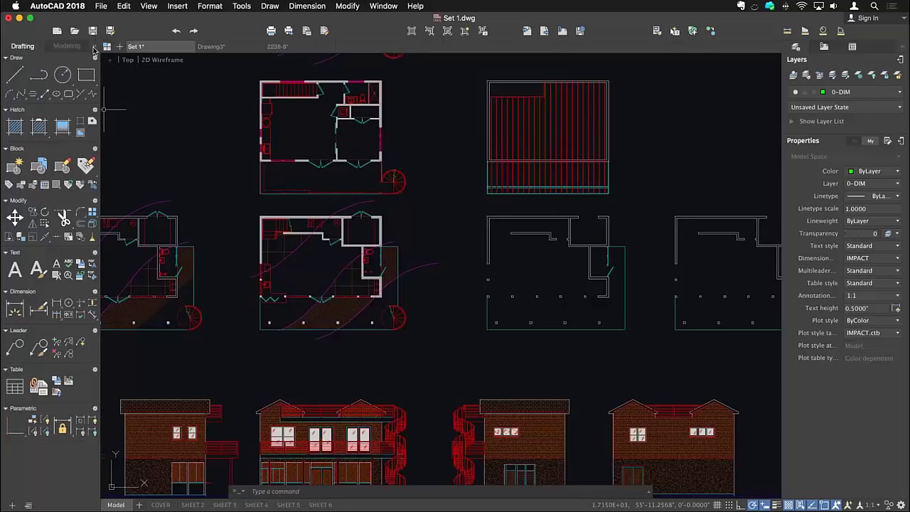
drag(93, 50, 48, 49)
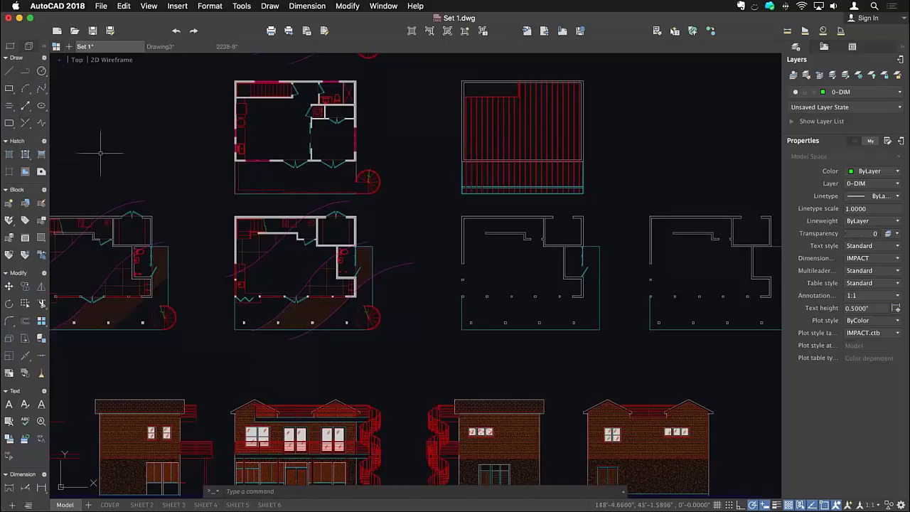
scroll(114, 160, left, 5)
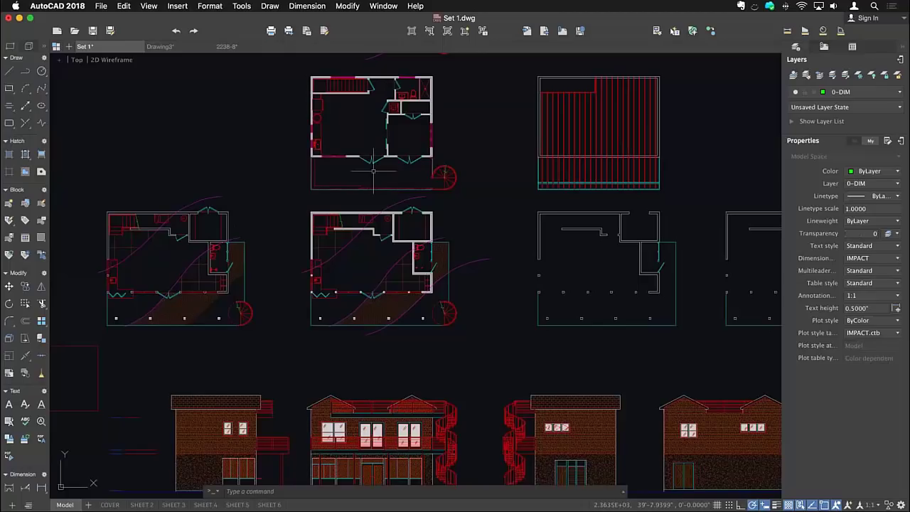
Step: Collapse the docked palettes to edge labels and reveal Layers and Properties and the Reference Manager from them
click(902, 50)
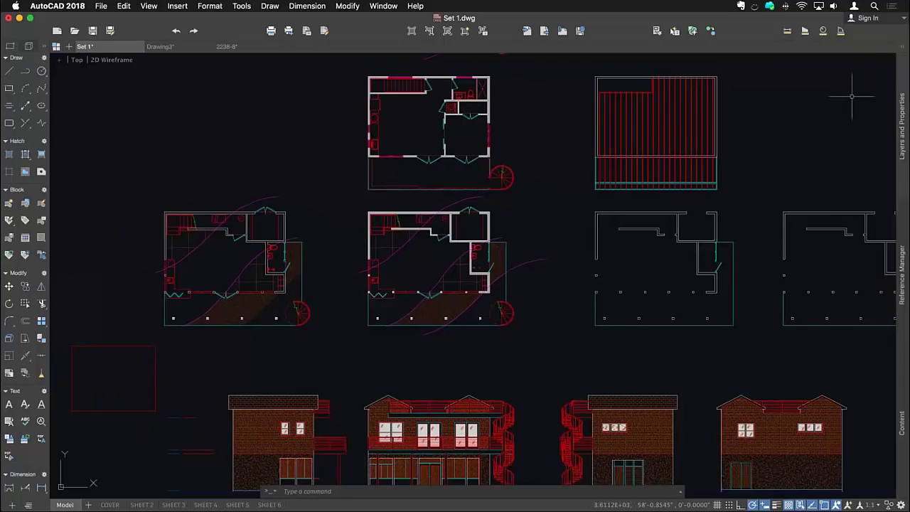
click(905, 94)
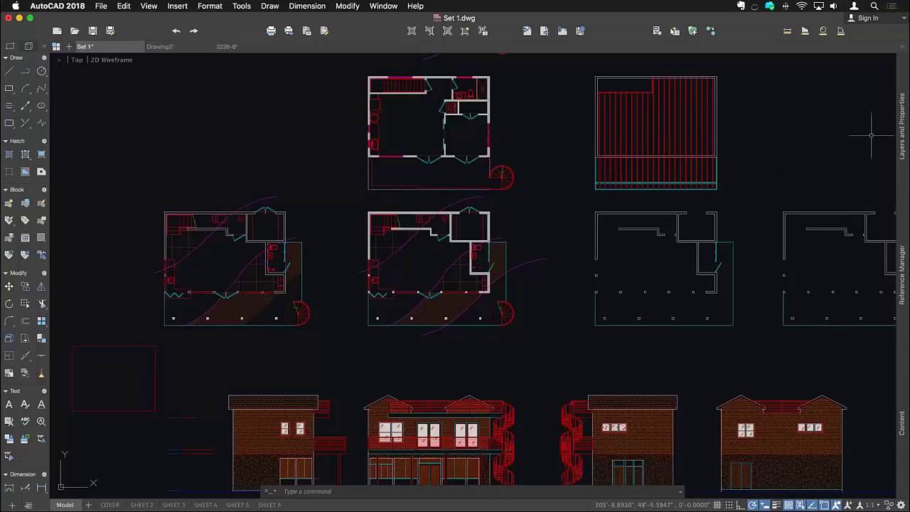
click(901, 129)
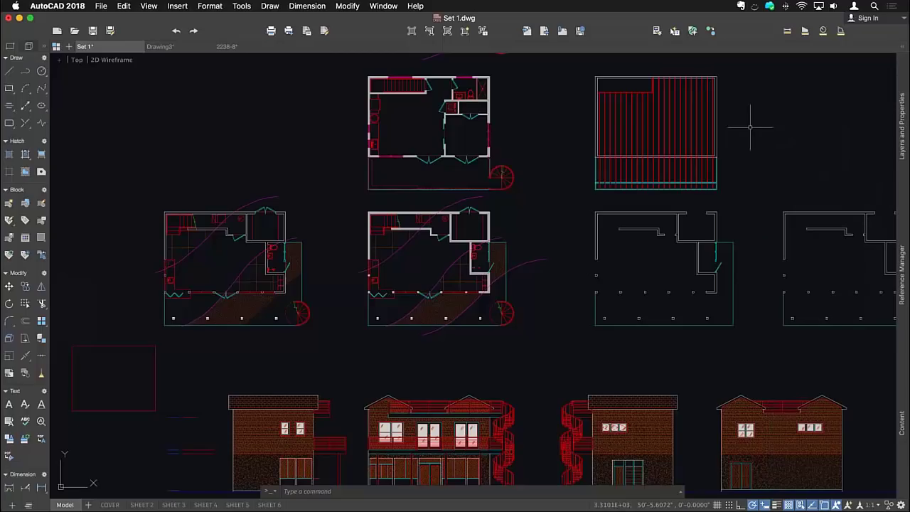
click(902, 233)
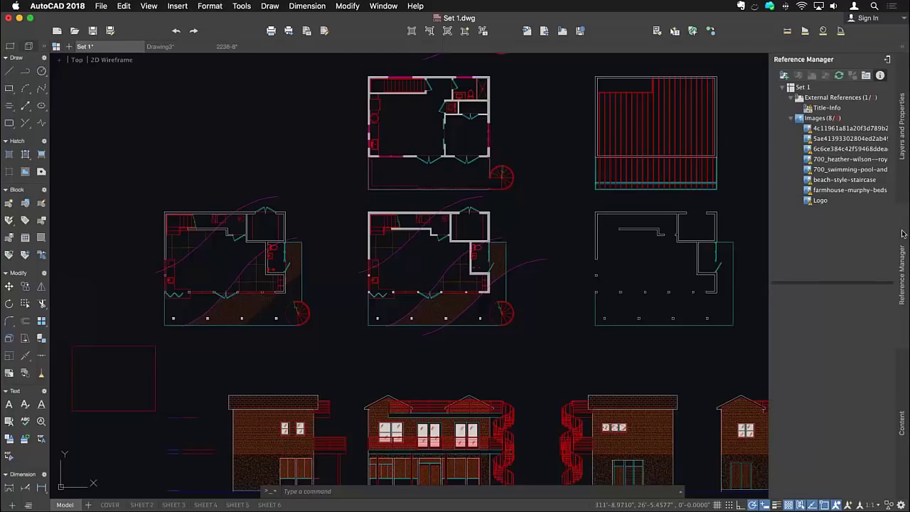
Step: Check the Architectural – Imperial content library, and insert the sink block from Blocks in Current Drawing into the empty space beside the upper floor plan
click(895, 382)
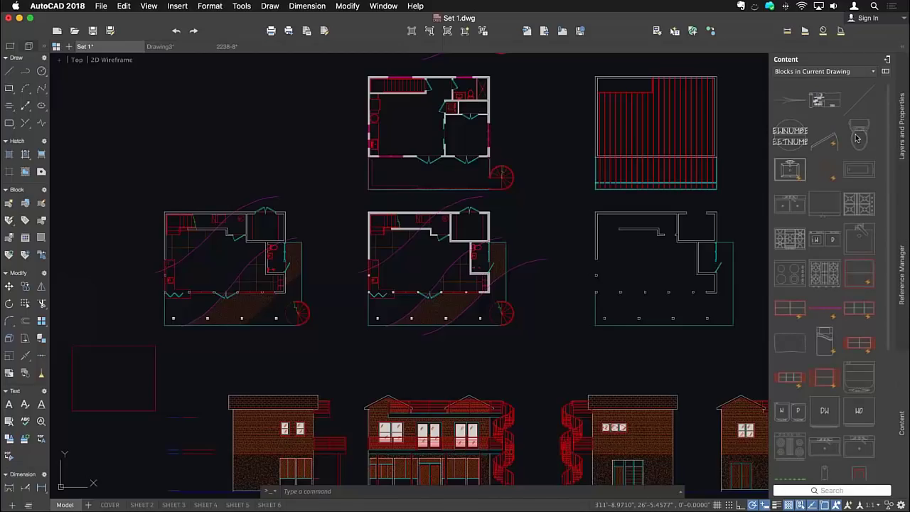
click(850, 72)
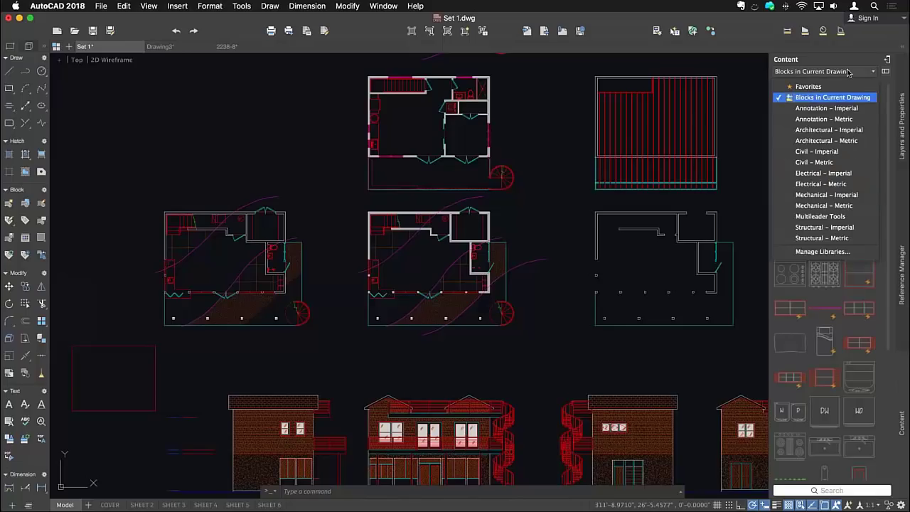
click(826, 130)
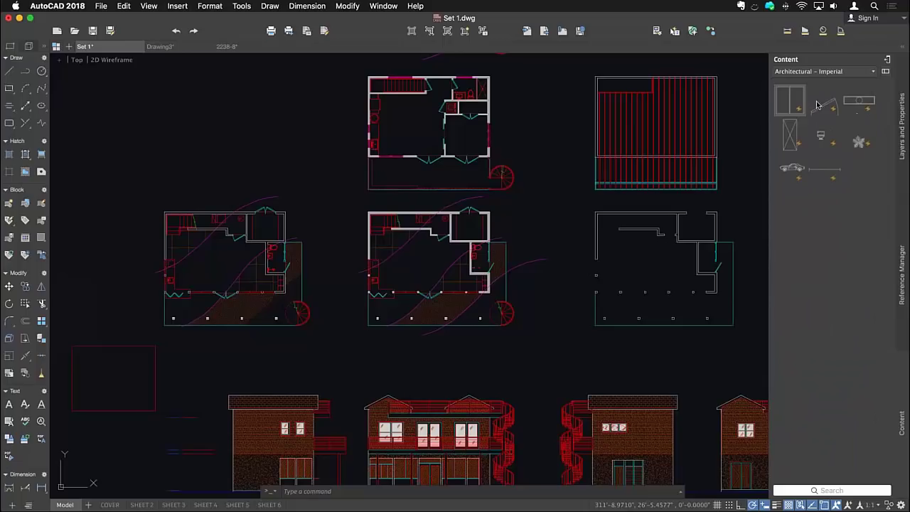
click(835, 73)
click(831, 97)
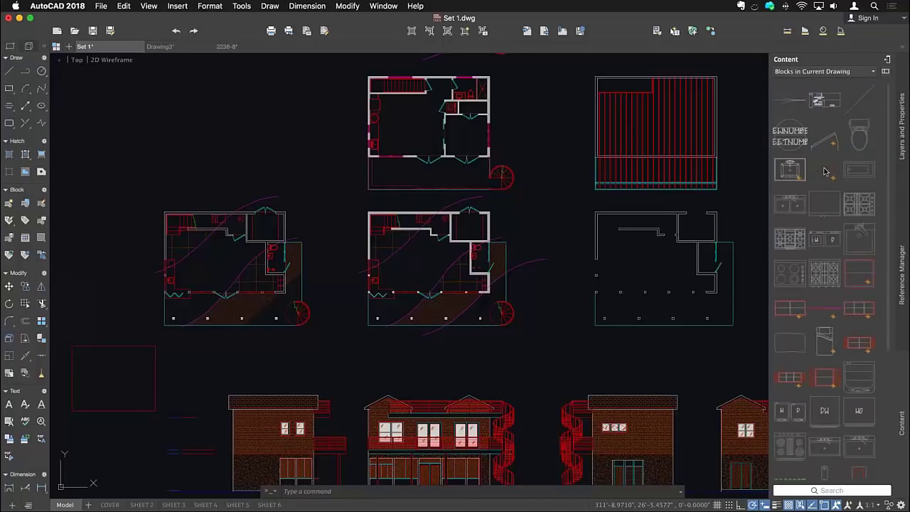
drag(790, 169, 256, 152)
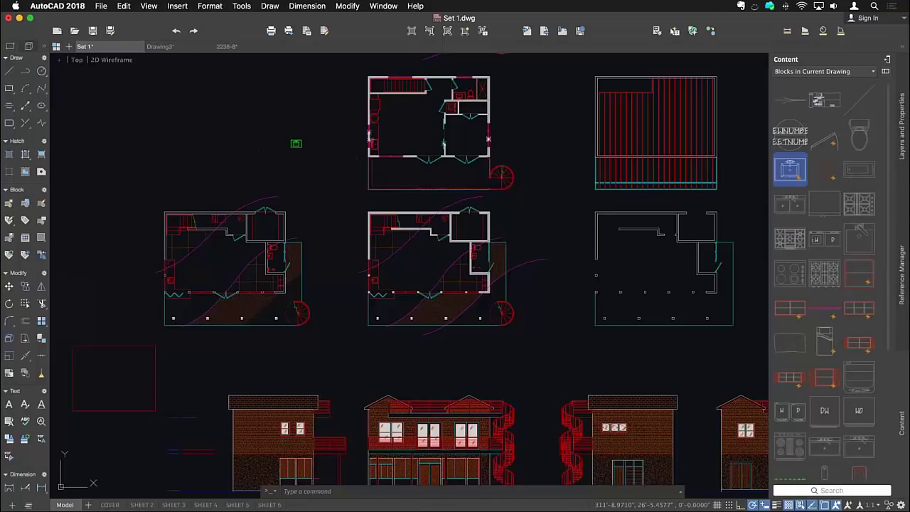
Step: Reveal the Reference Manager and Content from their collapsed labels and expand the docked palettes back to full size
click(901, 87)
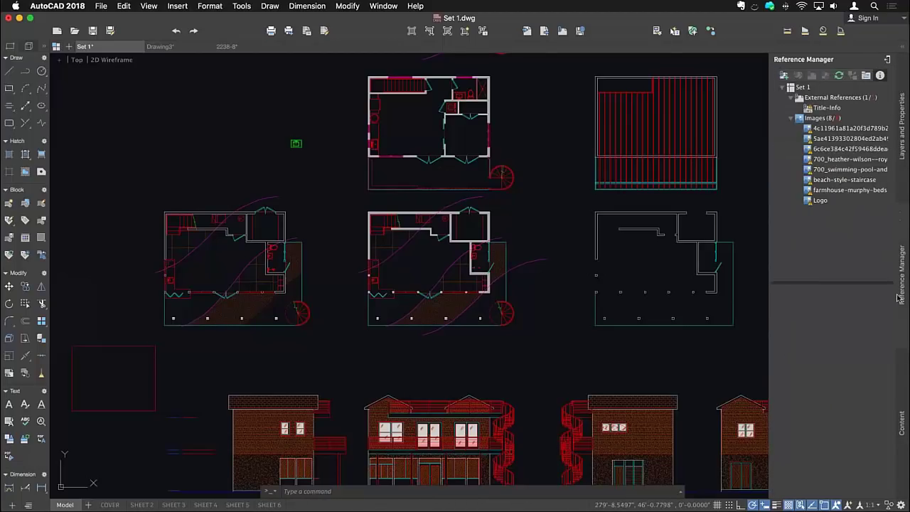
mouse_move(900, 384)
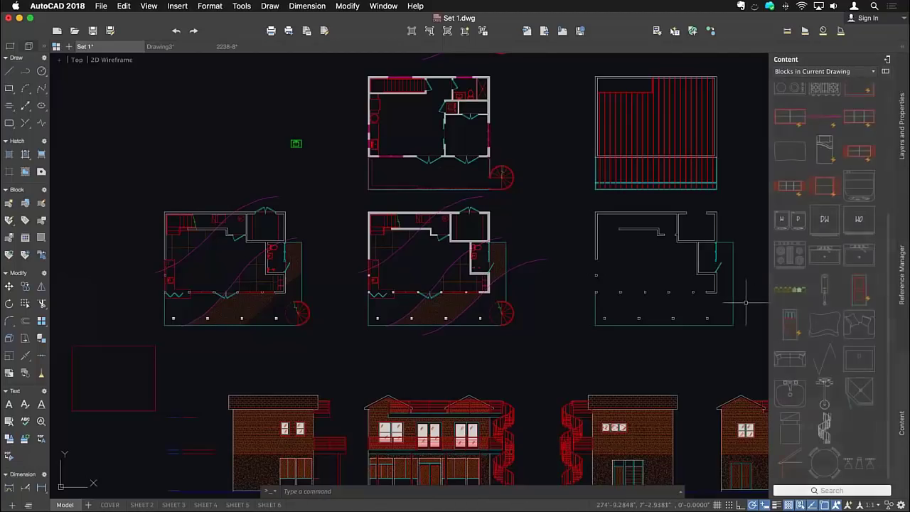
click(903, 52)
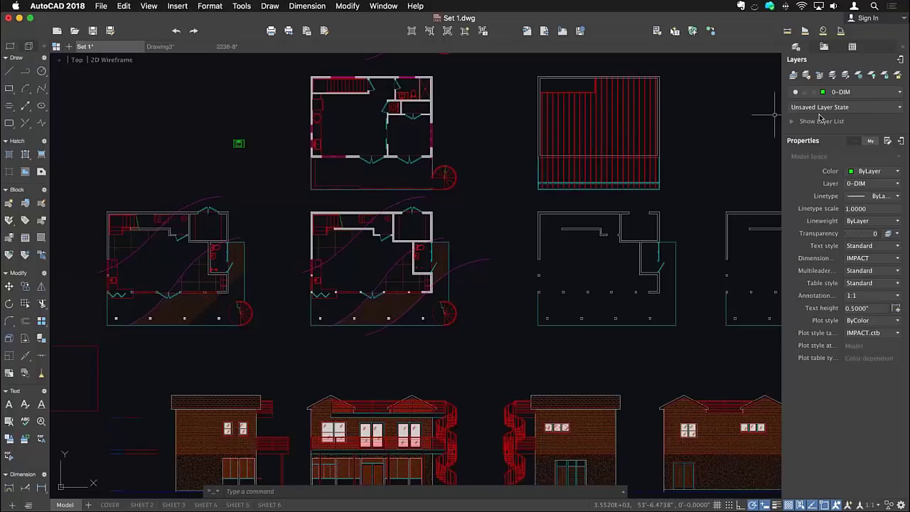
Step: Examine the docked Layers and Properties, Reference Manager and Content palettes by switching among them, ending on Layers and Properties
click(823, 46)
click(852, 48)
click(823, 49)
click(798, 51)
click(823, 47)
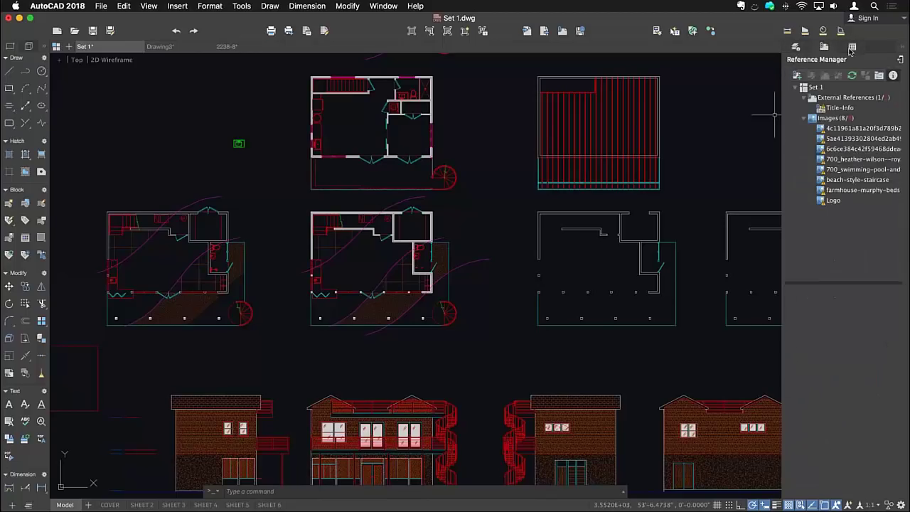
click(851, 47)
click(798, 48)
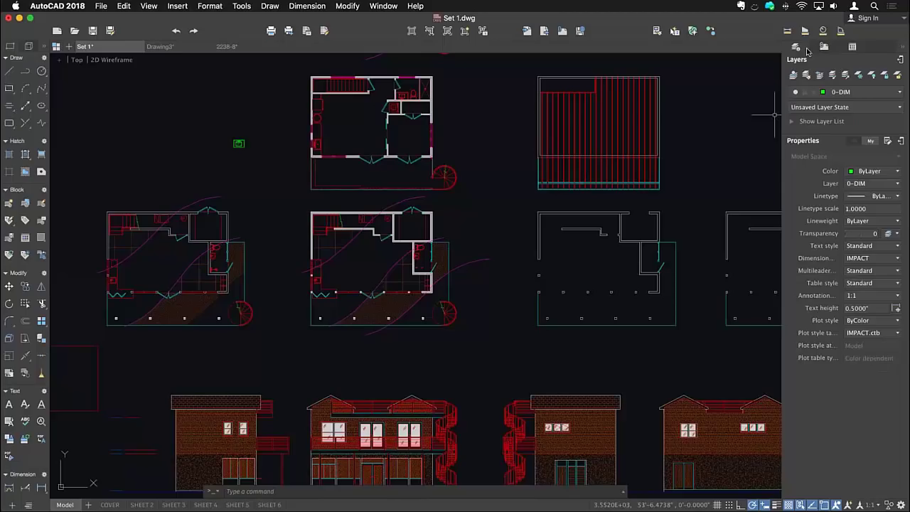
click(850, 48)
click(797, 47)
click(824, 49)
click(851, 48)
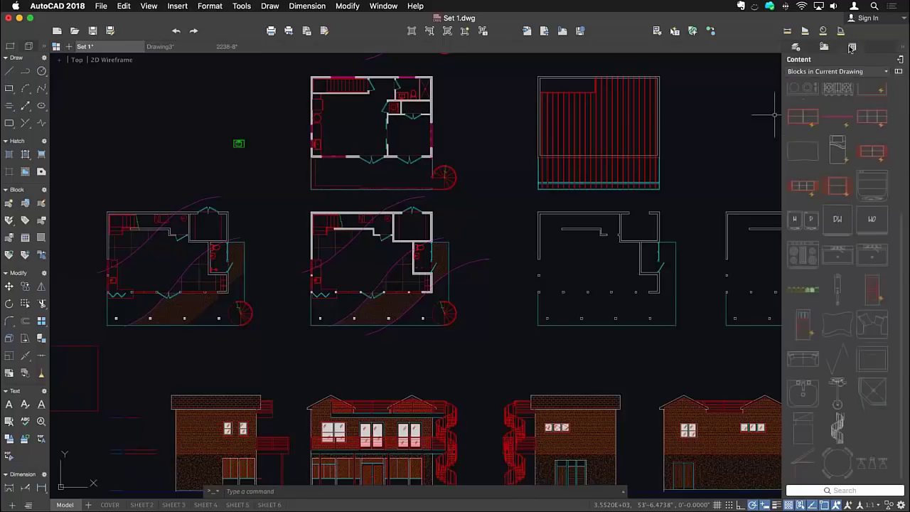
click(819, 49)
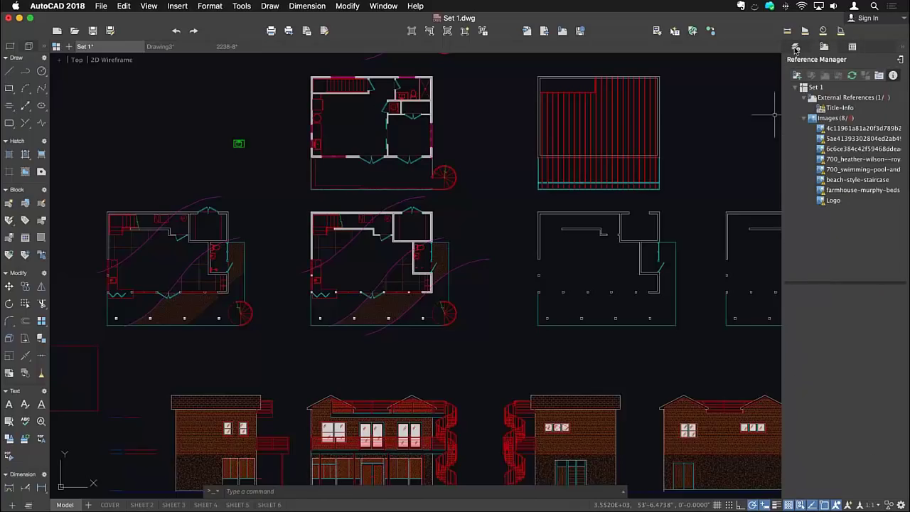
click(796, 47)
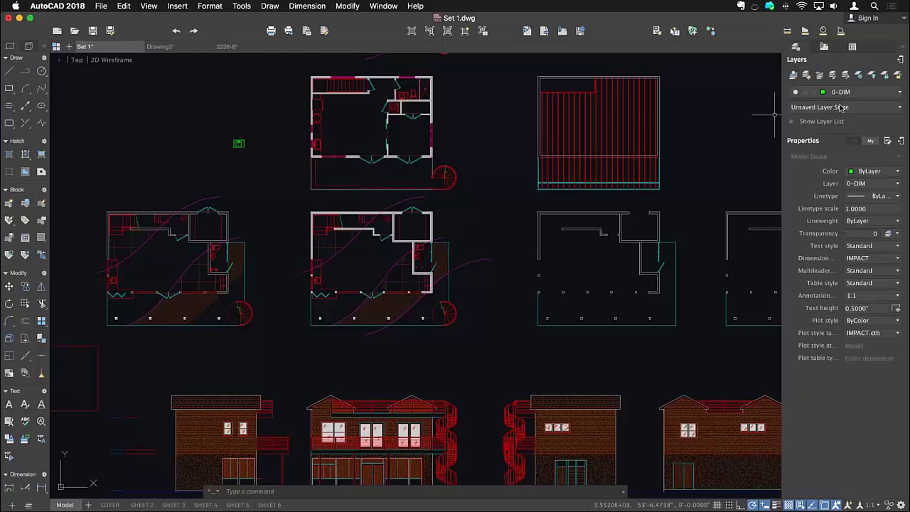
Step: Show the full layer list in the Layers palette, look through it and hide it again
click(793, 124)
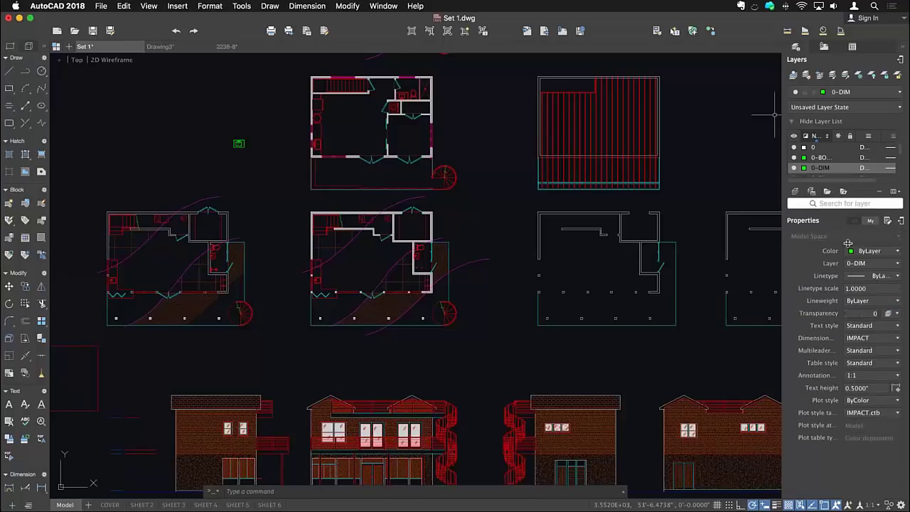
scroll(837, 201, down, 3)
scroll(837, 201, up, 5)
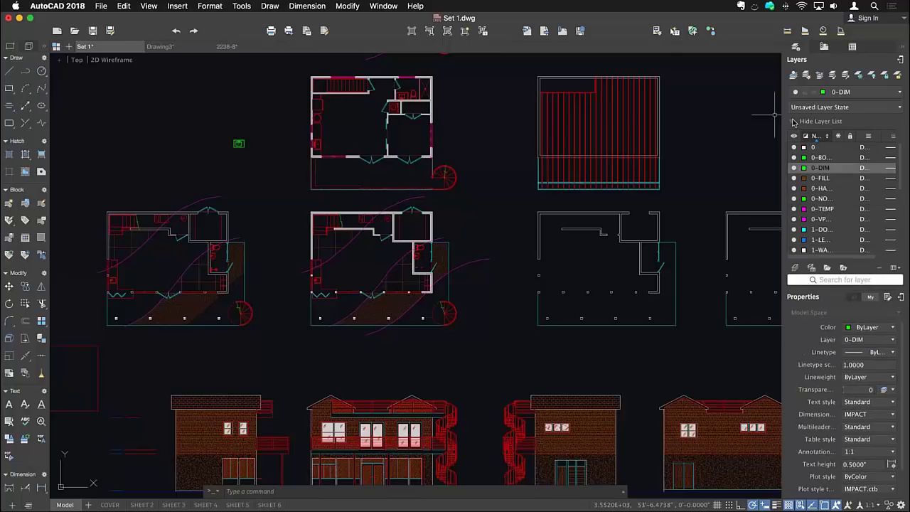
click(794, 122)
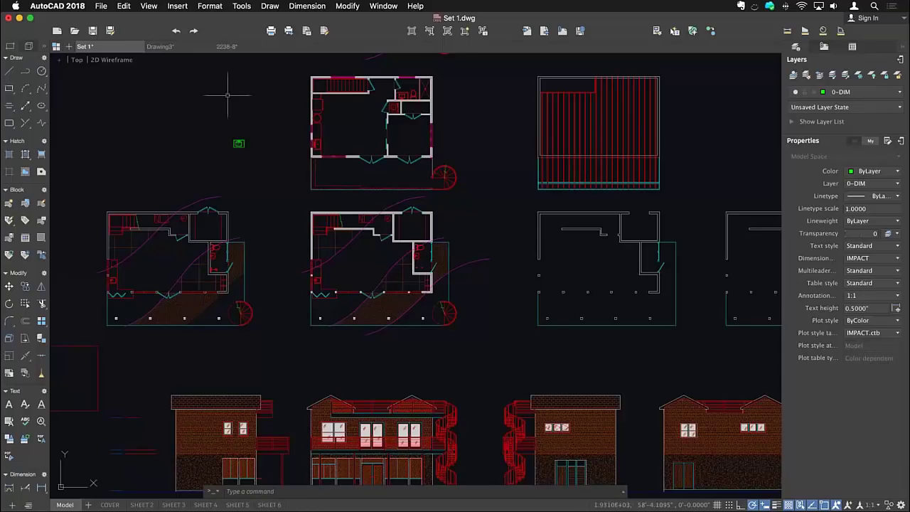
Step: Widen the compact tool sets palette back to its full width
drag(103, 56, 101, 55)
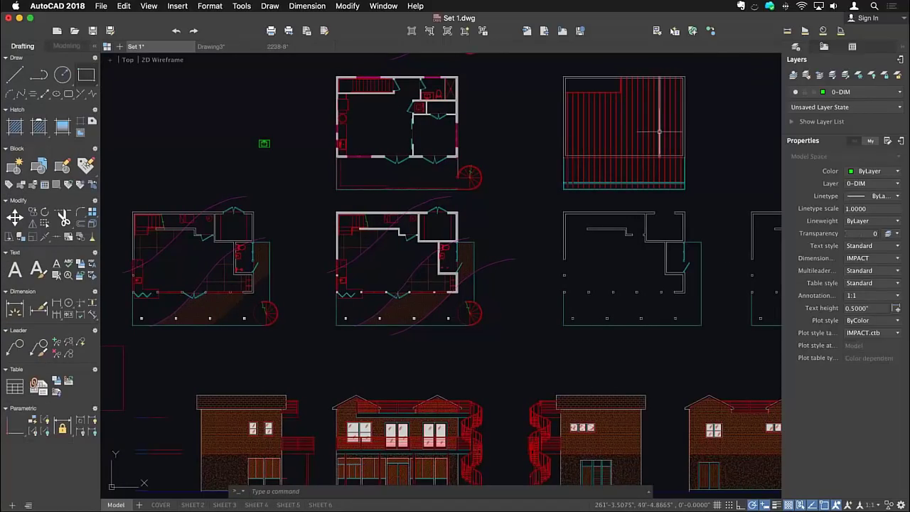
mouse_move(532, 170)
middle_down()
mouse_move(539, 159)
mouse_move(488, 137)
middle_up()
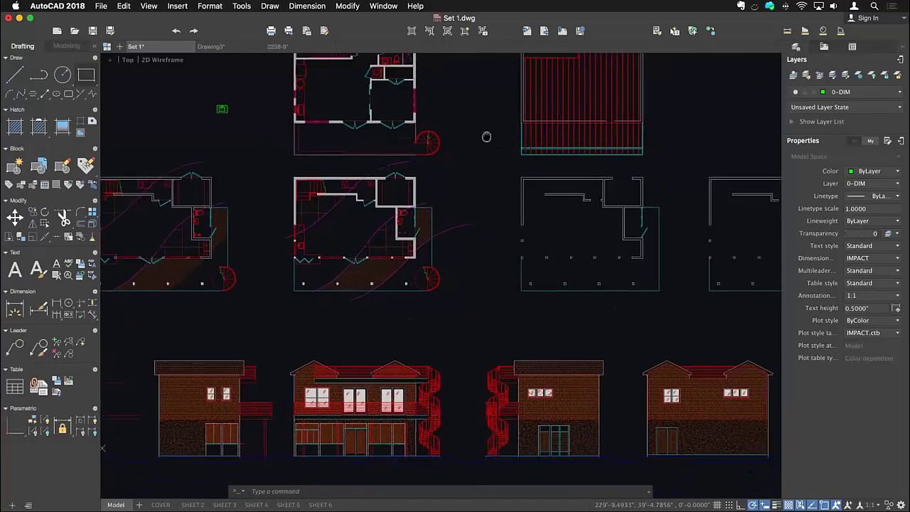
scroll(356, 203, up, 4)
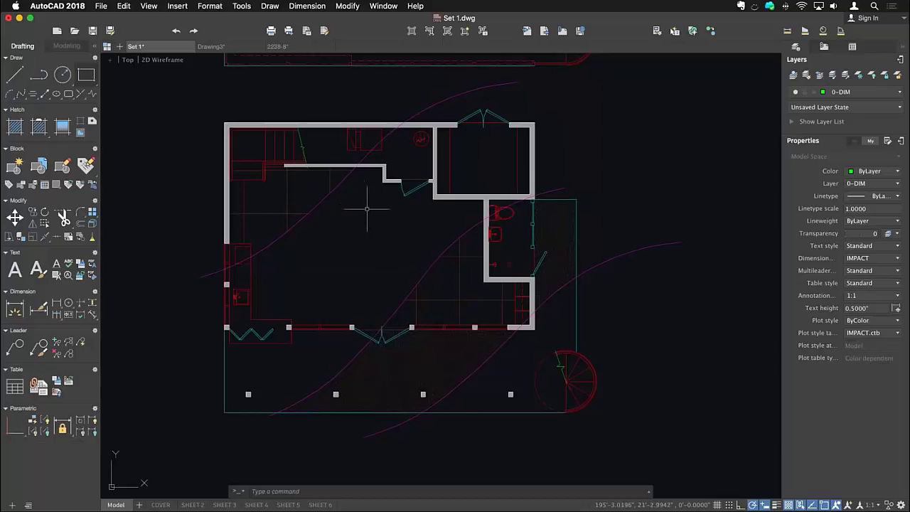
Step: Open the Customize dialog for editing the command aliases (PGP)
click(242, 6)
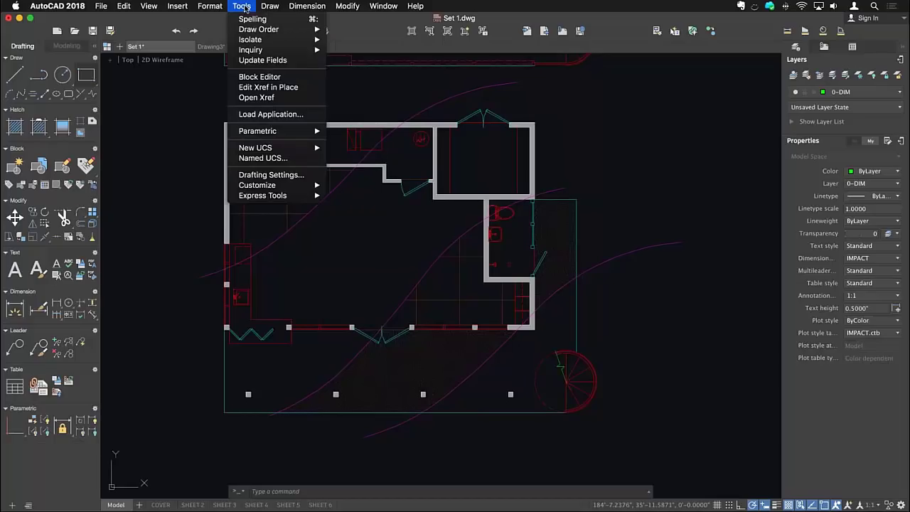
mouse_move(284, 185)
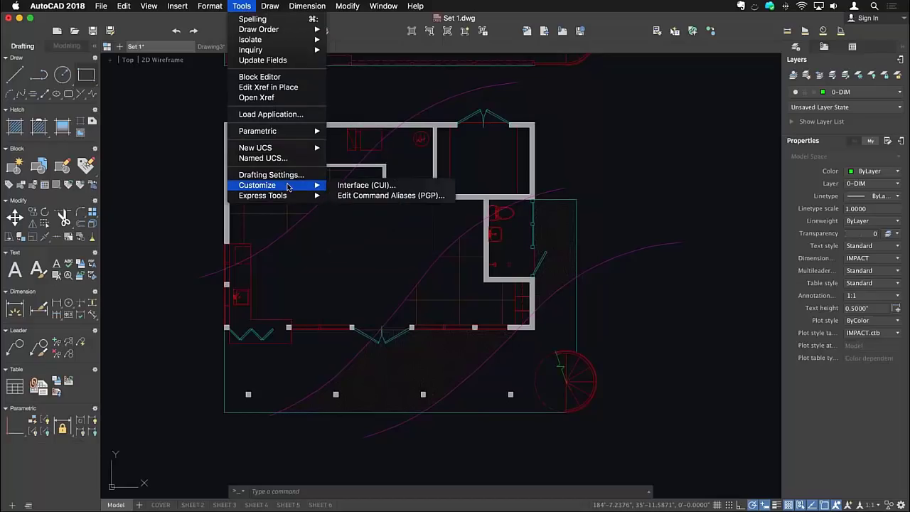
click(372, 195)
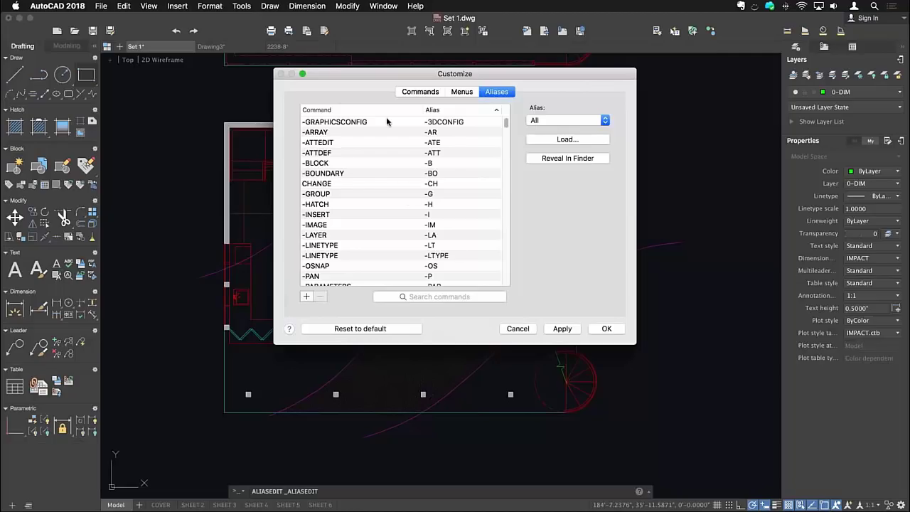
Step: Look through the full list of command aliases, checking the alias filter options and the CIRCLE entry
scroll(368, 175, down, 10)
scroll(369, 176, up, 10)
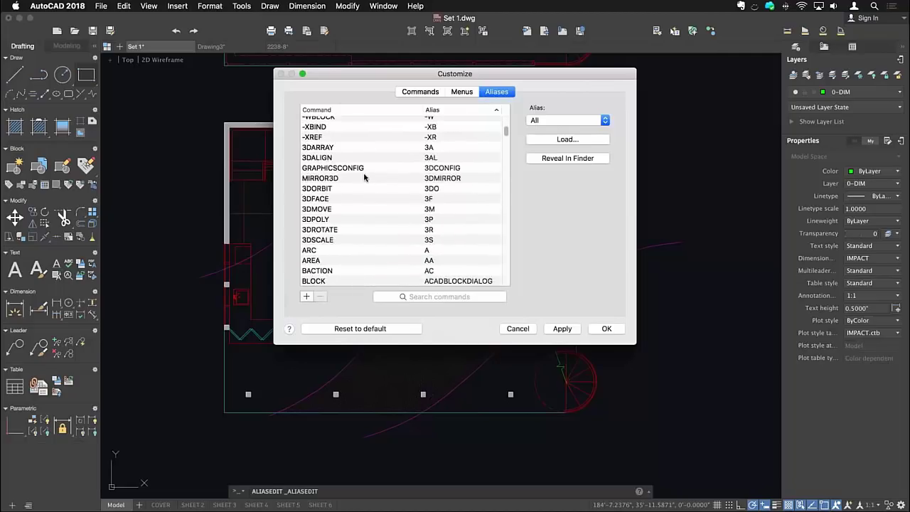
click(552, 122)
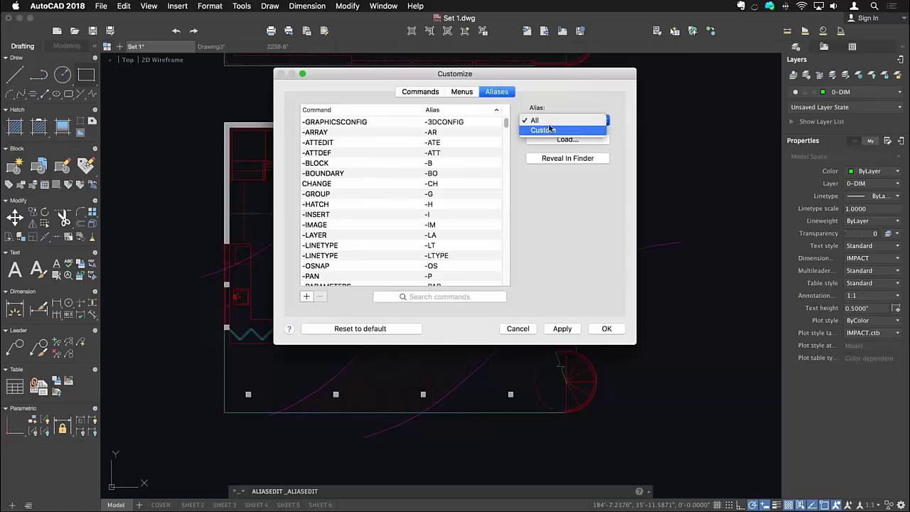
click(540, 121)
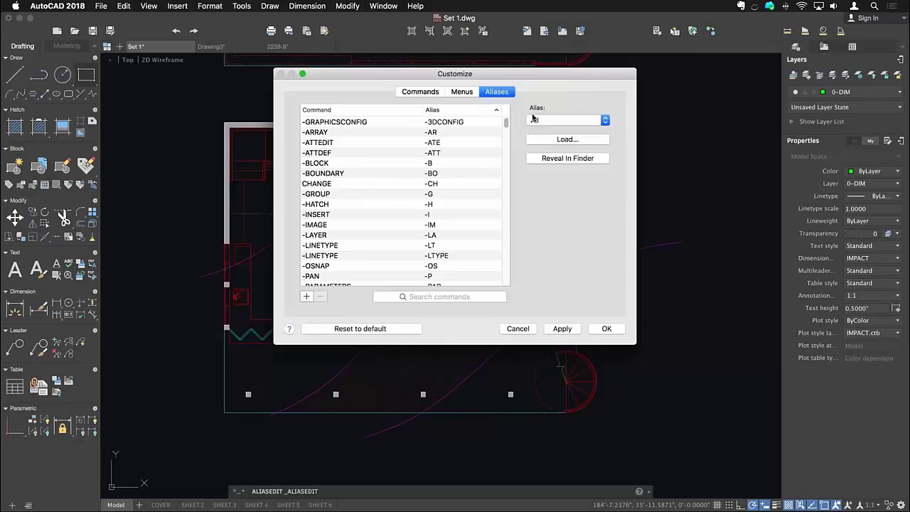
scroll(368, 250, down, 10)
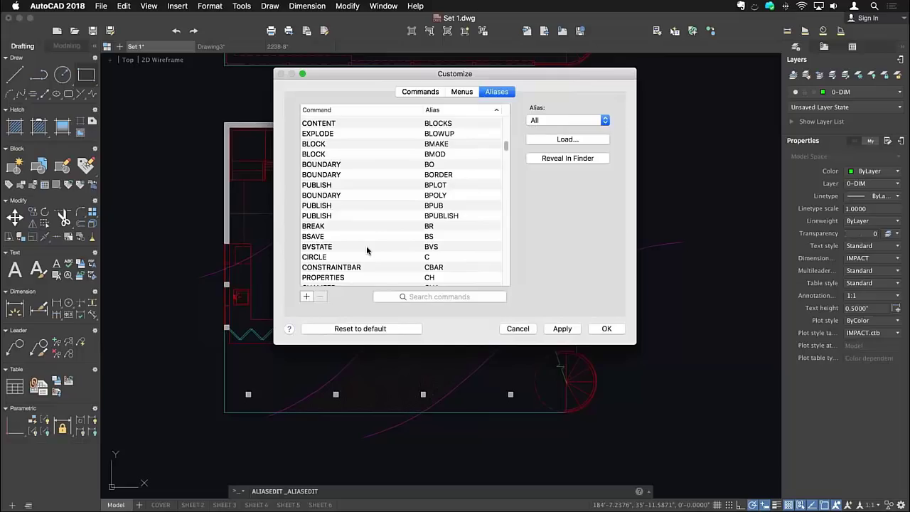
click(402, 257)
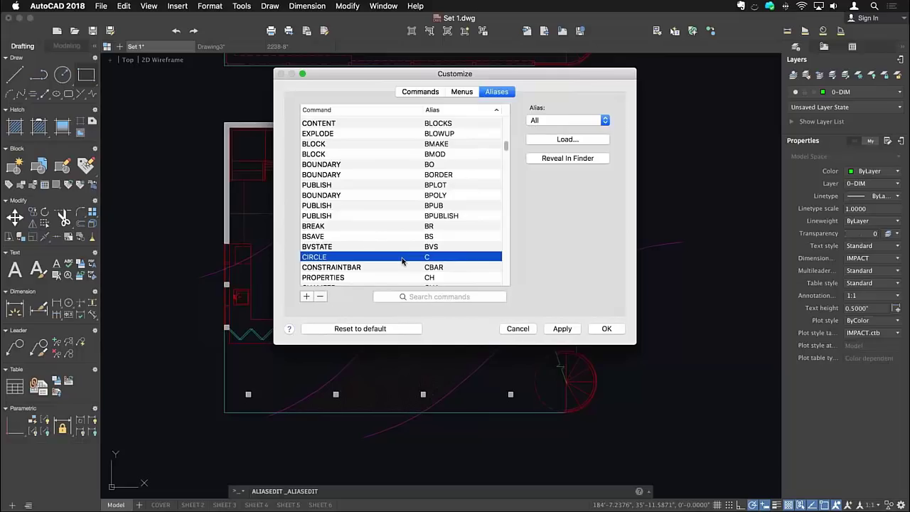
scroll(402, 261, down, 3)
scroll(439, 275, down, 8)
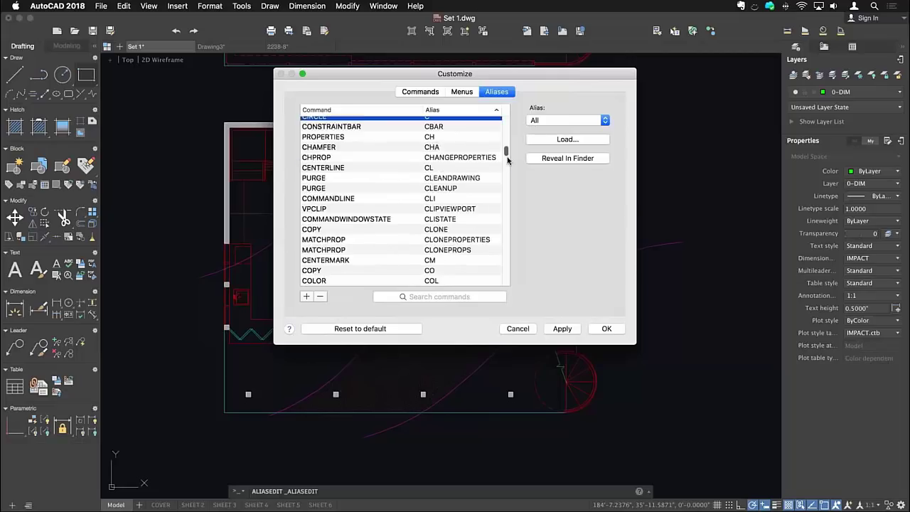
Step: Search the alias list for "mirror" and examine the MIRROR aliases FLIP, MI and REFLECT one by one
click(435, 296)
text(mirror)
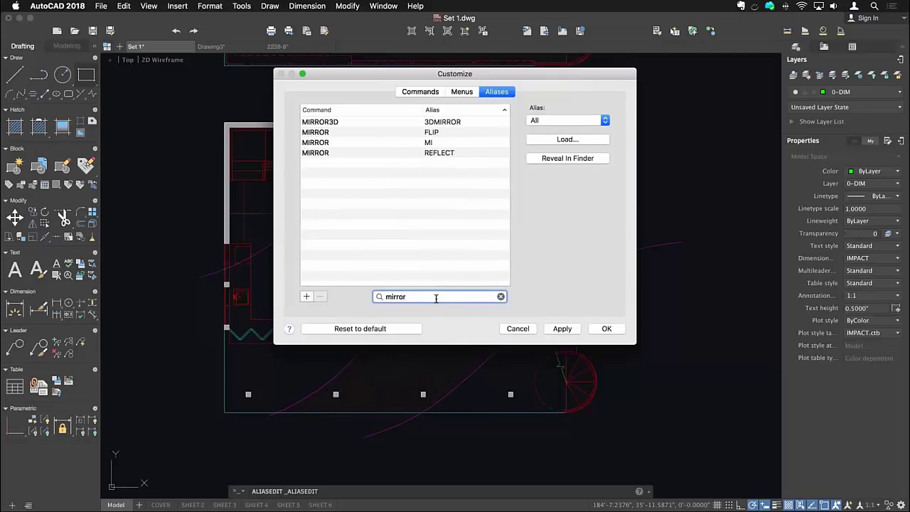
click(430, 135)
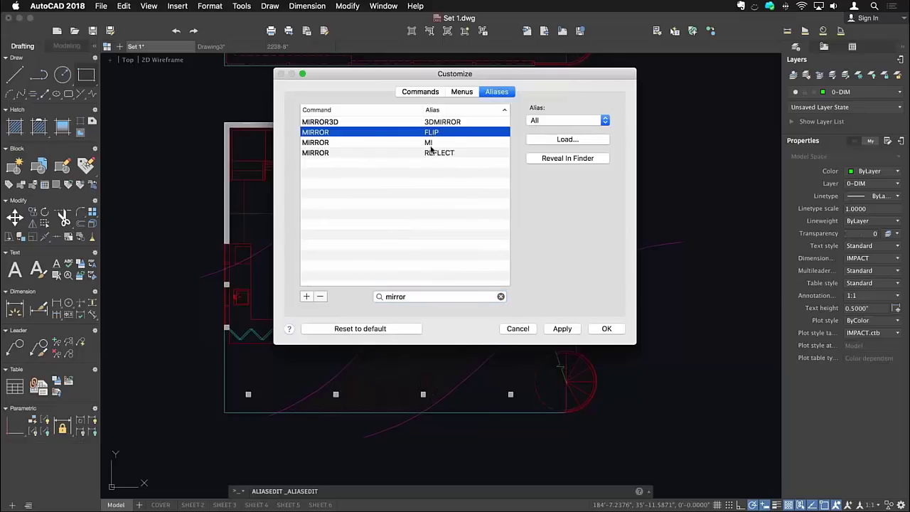
click(431, 145)
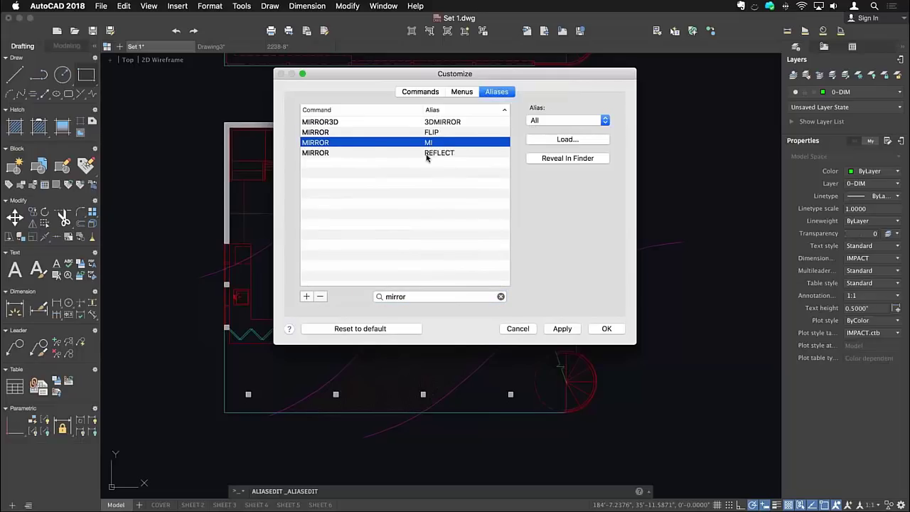
click(429, 153)
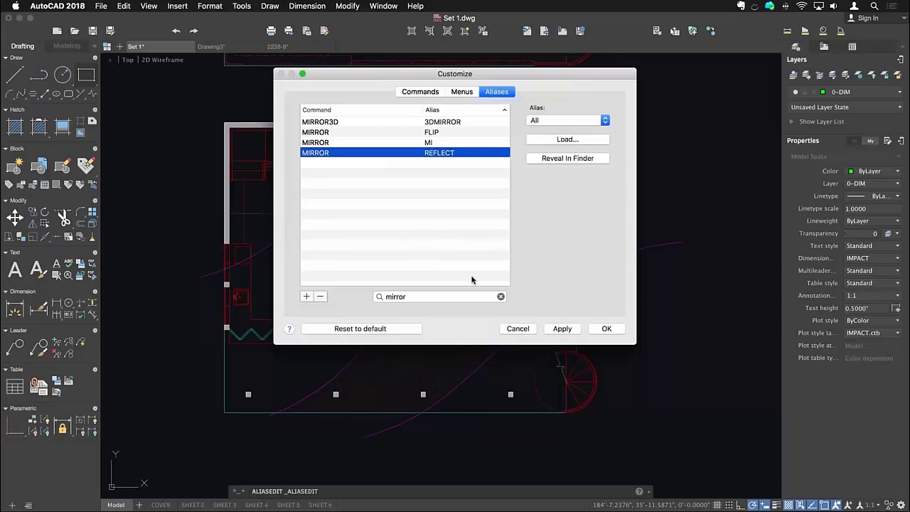
Step: Search the alias list for "circle" and "copy" in turn, checking the aliases assigned to each command
click(501, 296)
click(452, 297)
text(circle)
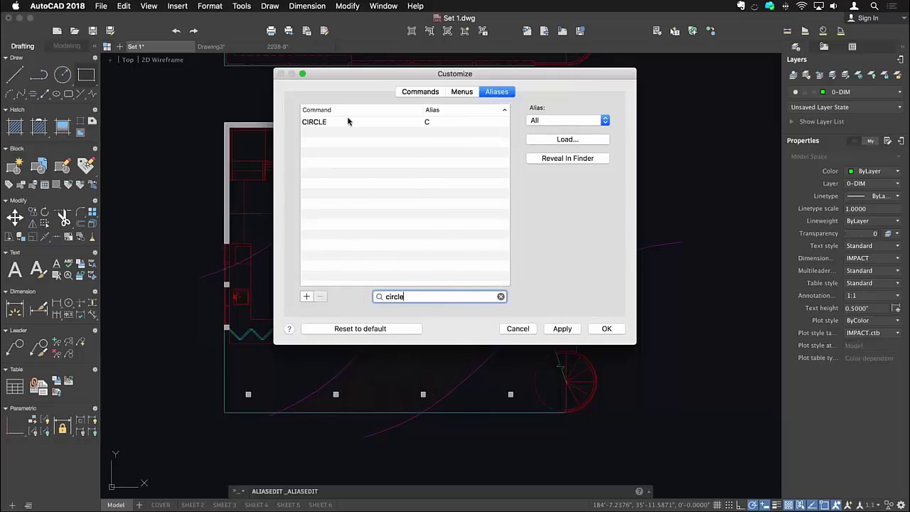
click(331, 123)
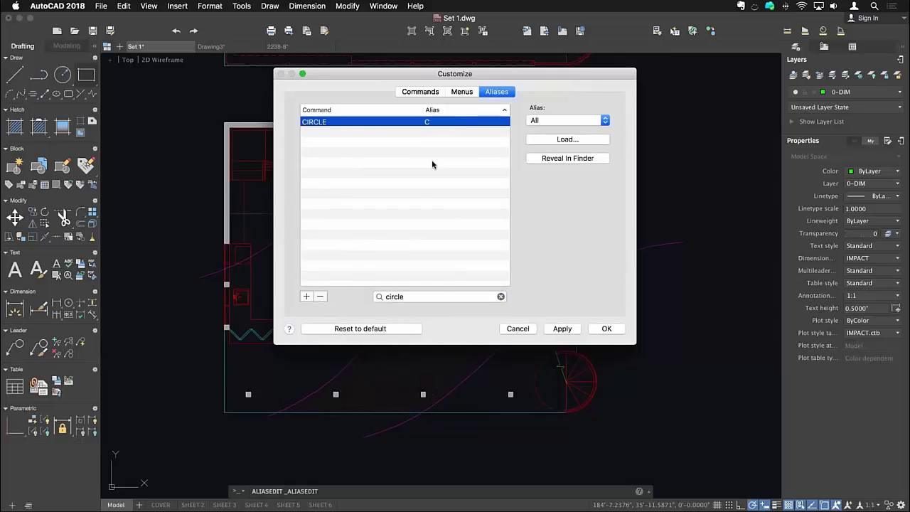
double_click(386, 297)
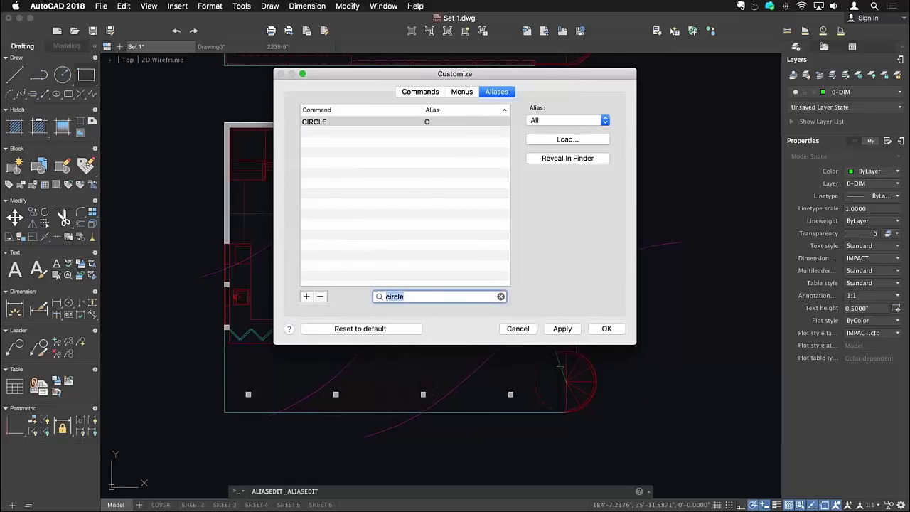
key(BackSpace)
text(copy)
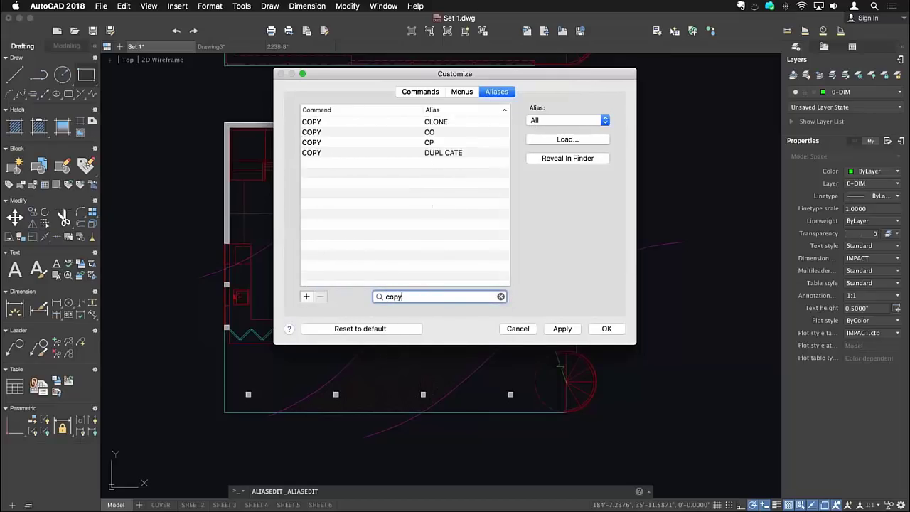
click(433, 132)
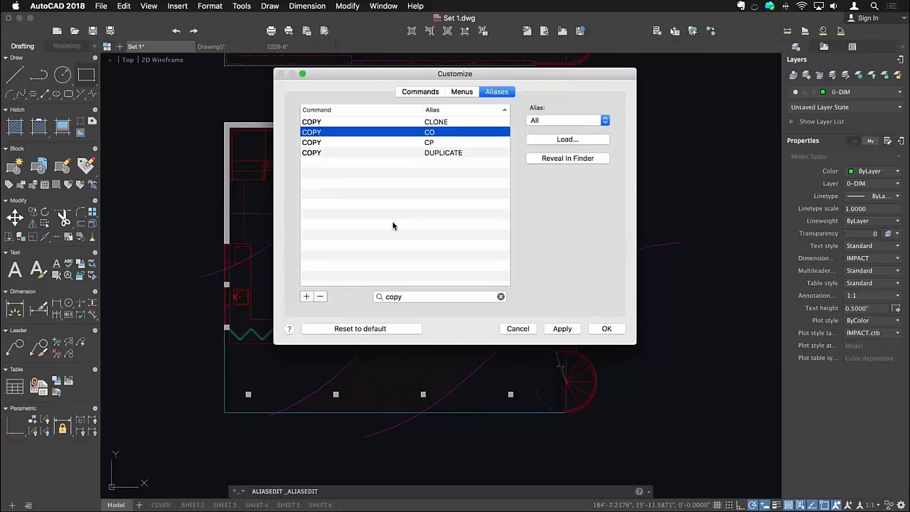
Step: Find the CIRCLE command in the alias list and set its alias to CC
click(501, 296)
click(453, 297)
text(circle)
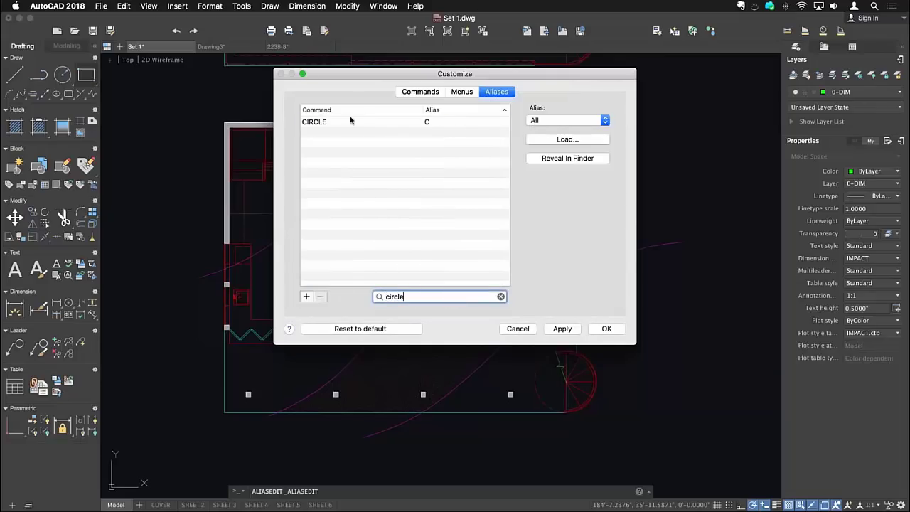
click(350, 121)
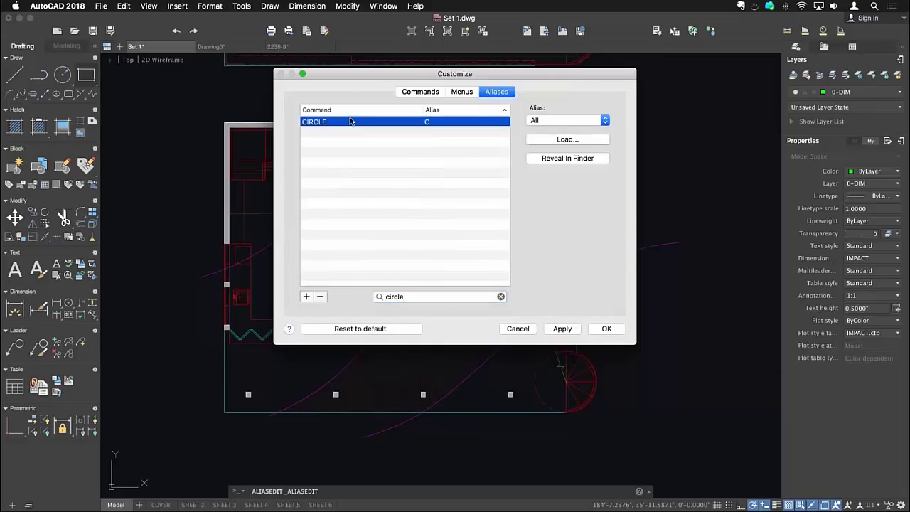
double_click(425, 123)
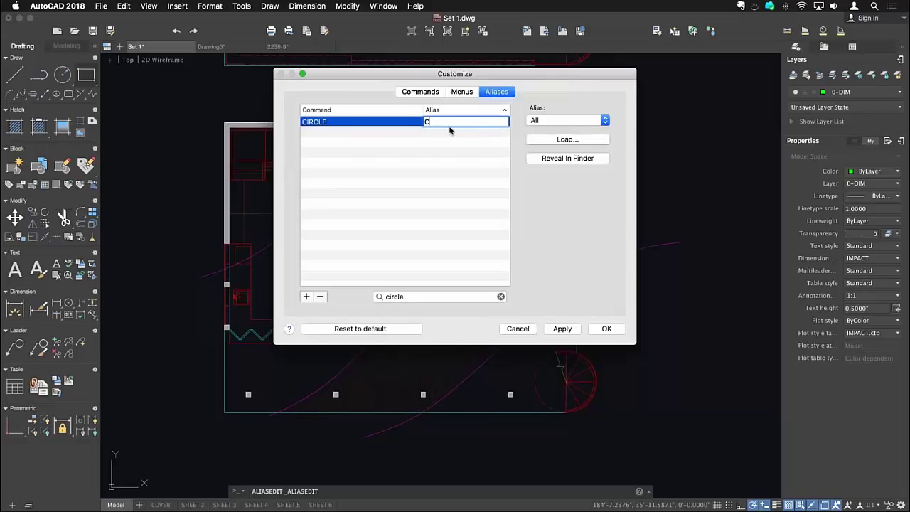
text(C)
key(Return)
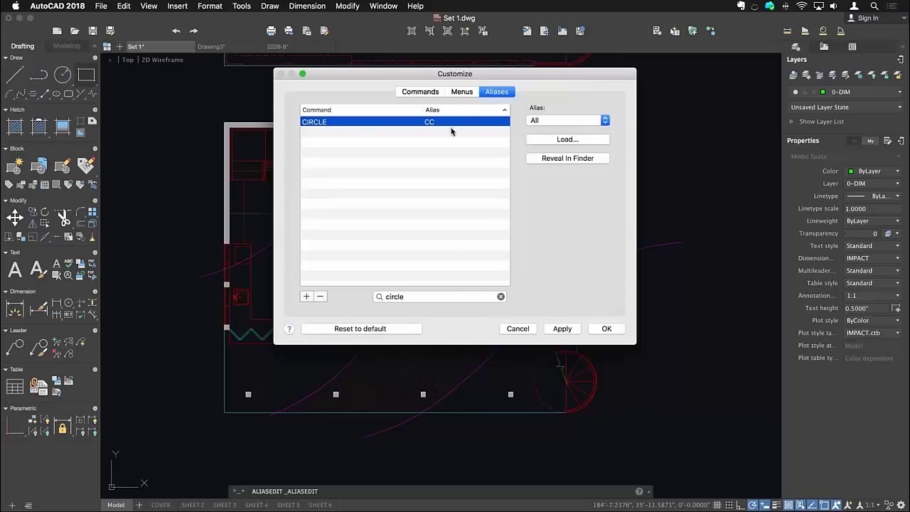
Step: Find the COPY command in the alias list and shorten its CO alias to C
click(500, 296)
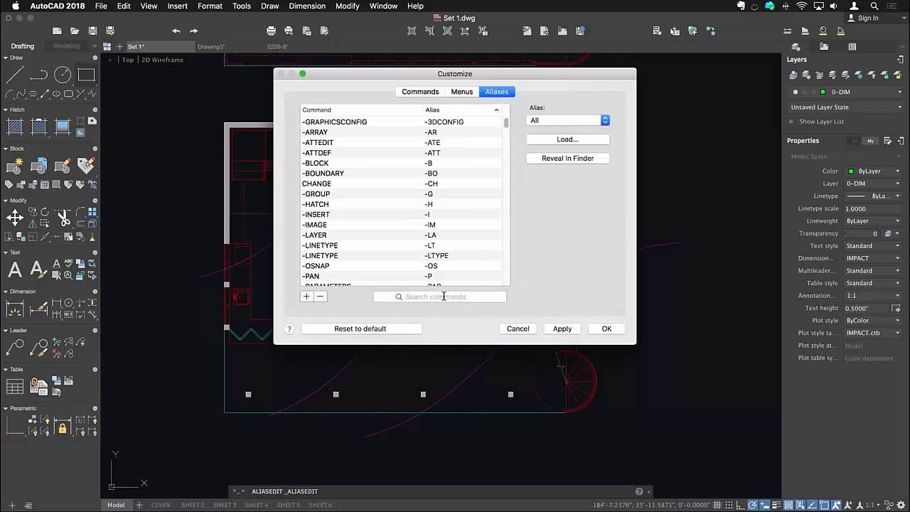
text(copy)
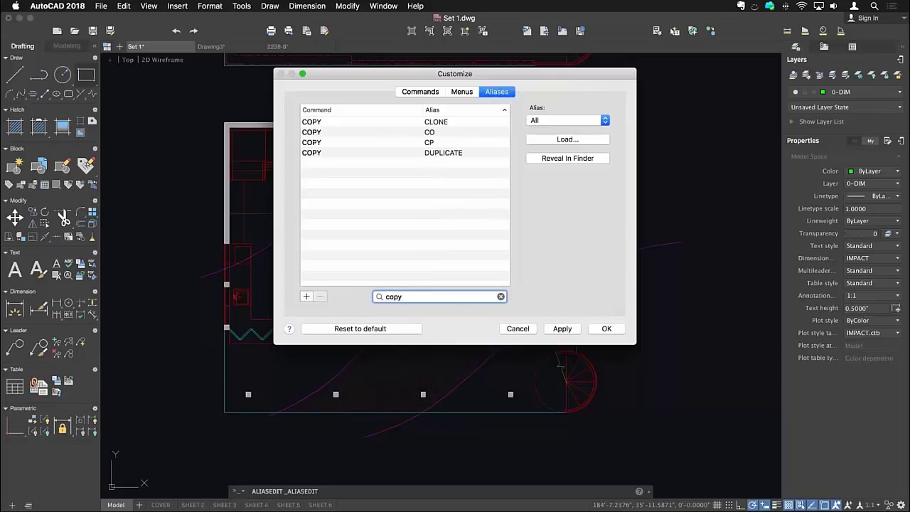
click(434, 132)
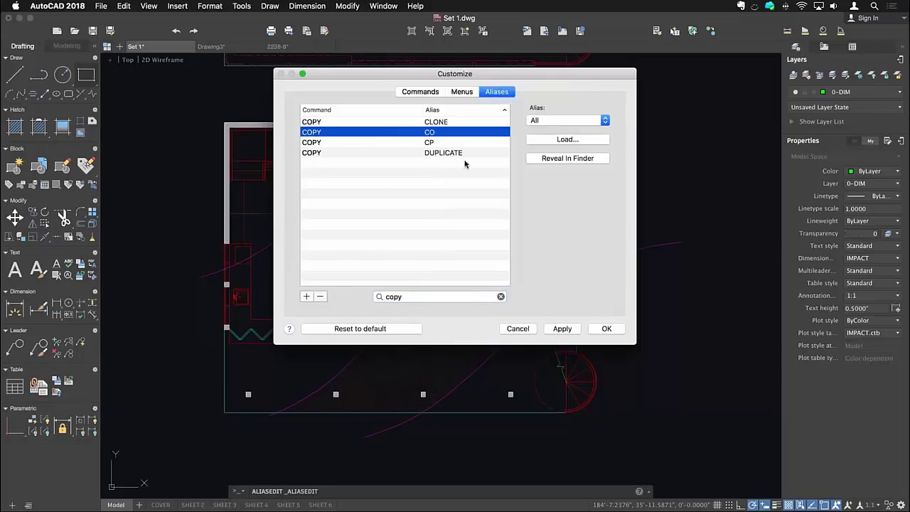
double_click(435, 132)
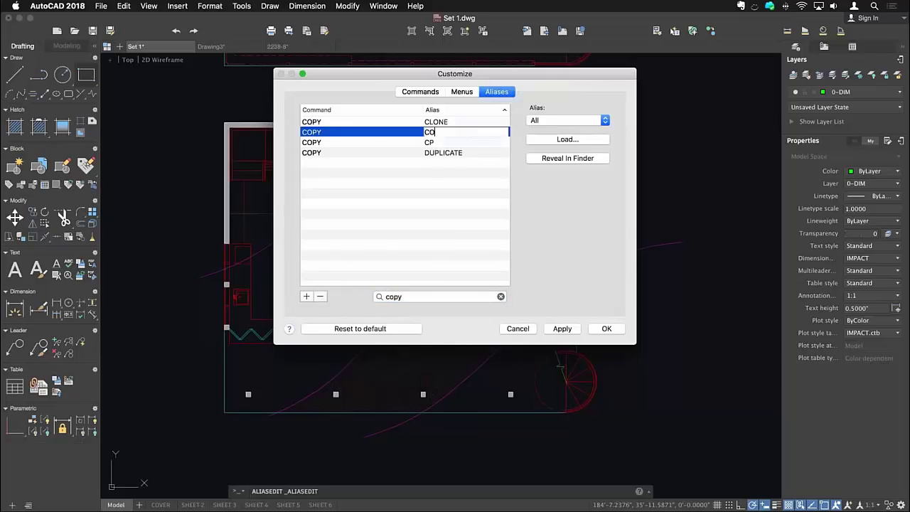
key(BackSpace)
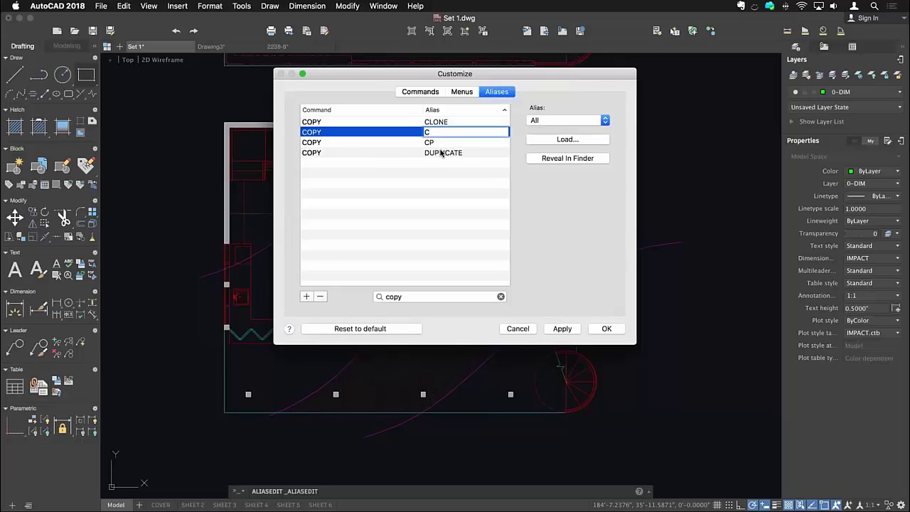
click(441, 175)
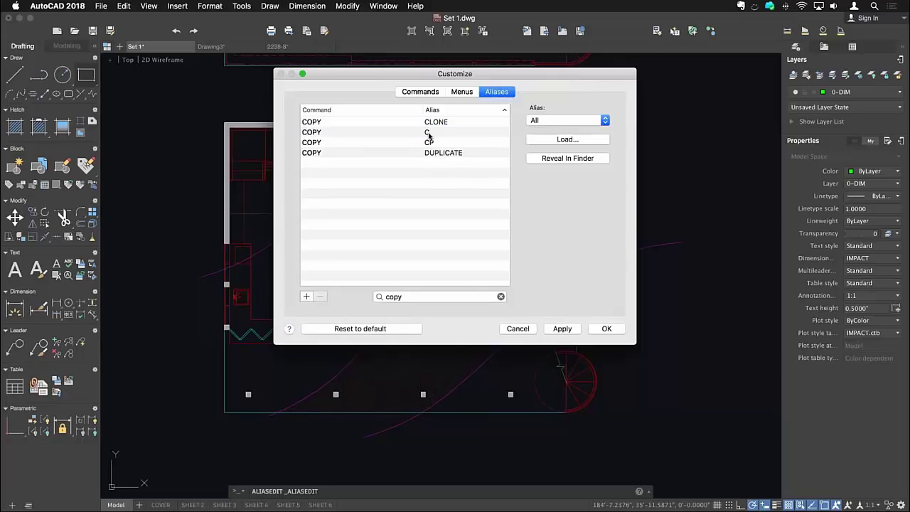
Step: Clear the alias search, apply the alias changes and close the Customize dialog
click(501, 296)
click(562, 330)
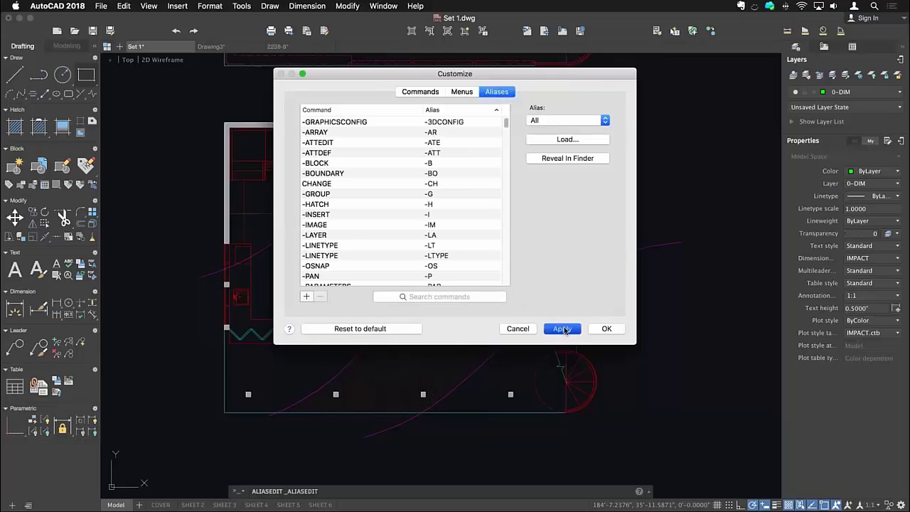
click(606, 328)
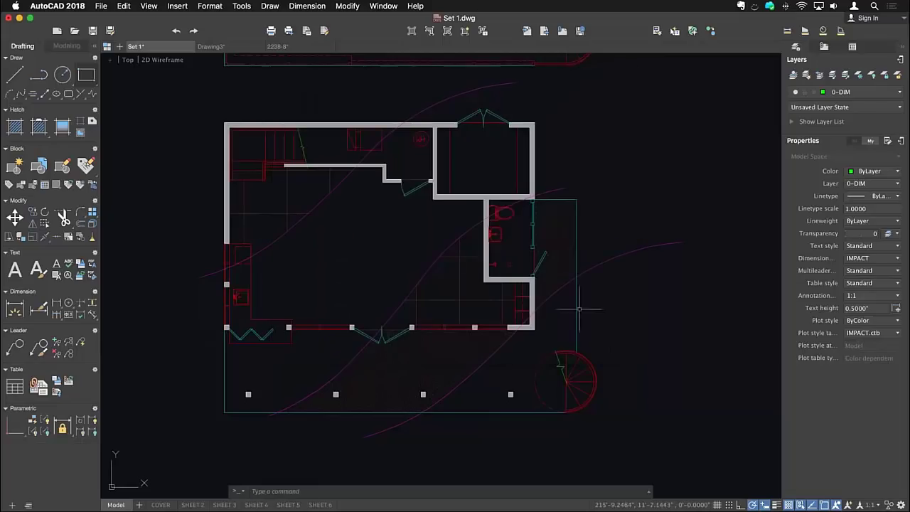
Step: Use the C alias to copy the single door below the upper interior wall into the middle of the large room
text(c)
key(Return)
click(411, 191)
key(Return)
click(416, 196)
click(344, 250)
key(Return)
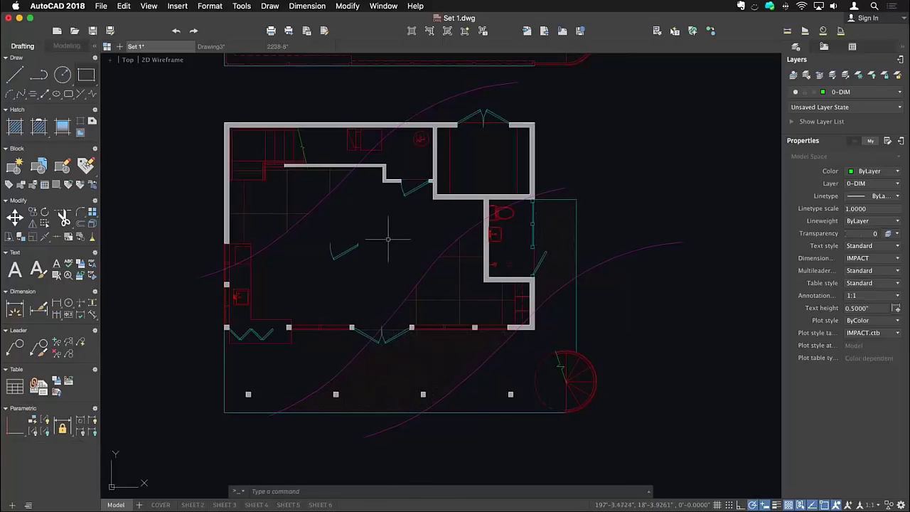
Step: Use the CC alias to draw a small circle in the large room, just right of the copied door
text(cc)
key(Return)
click(386, 234)
click(403, 235)
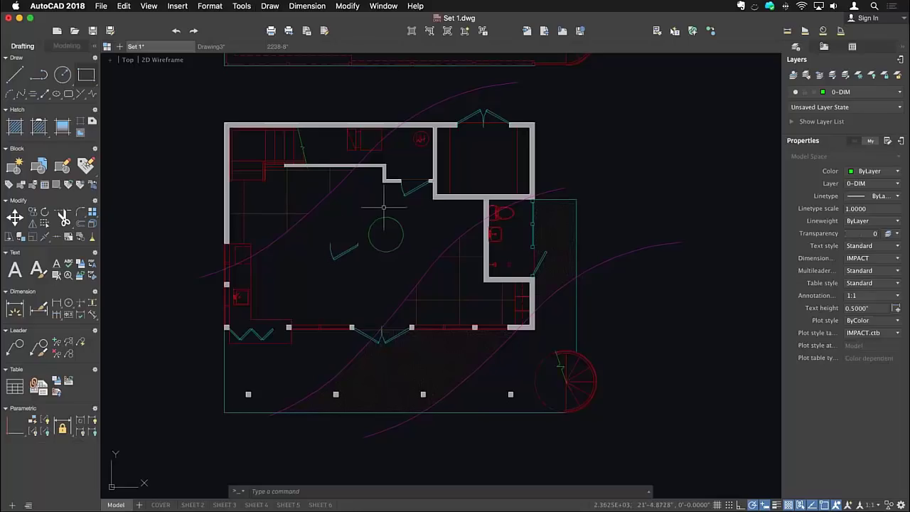
middle_drag(391, 206, 374, 201)
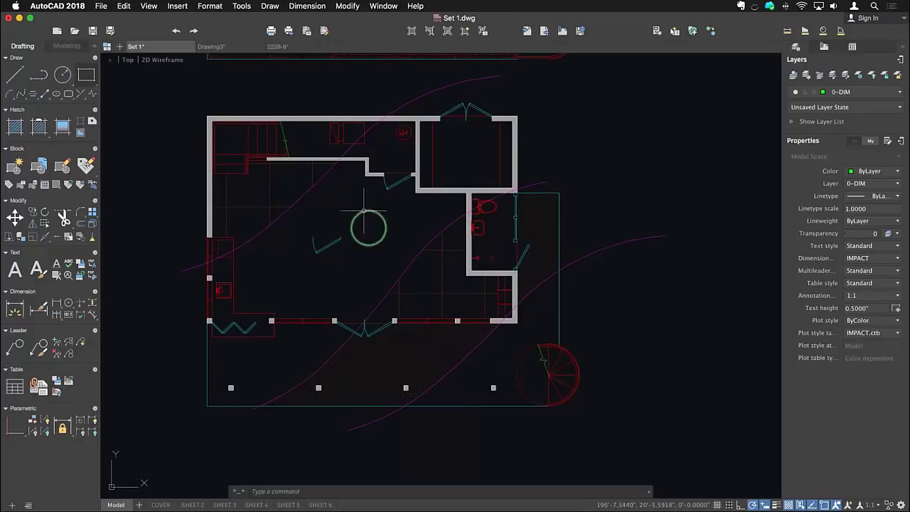
Step: Set Brother MFC-J6920DW as the printer for plotting the model and review its print settings without changing them
click(101, 7)
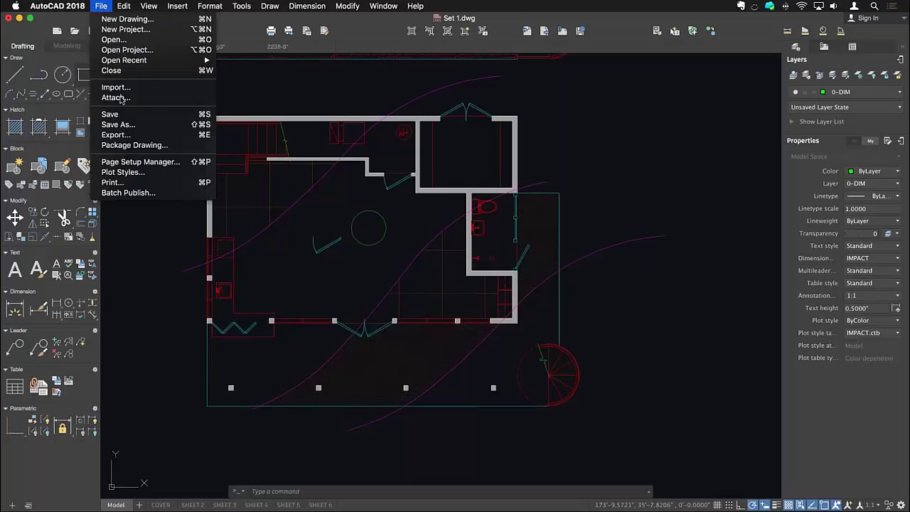
click(113, 183)
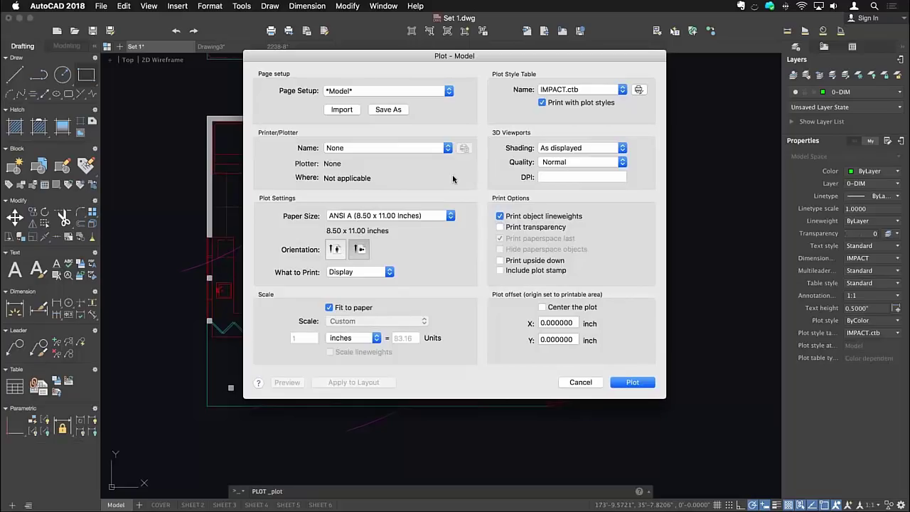
click(447, 148)
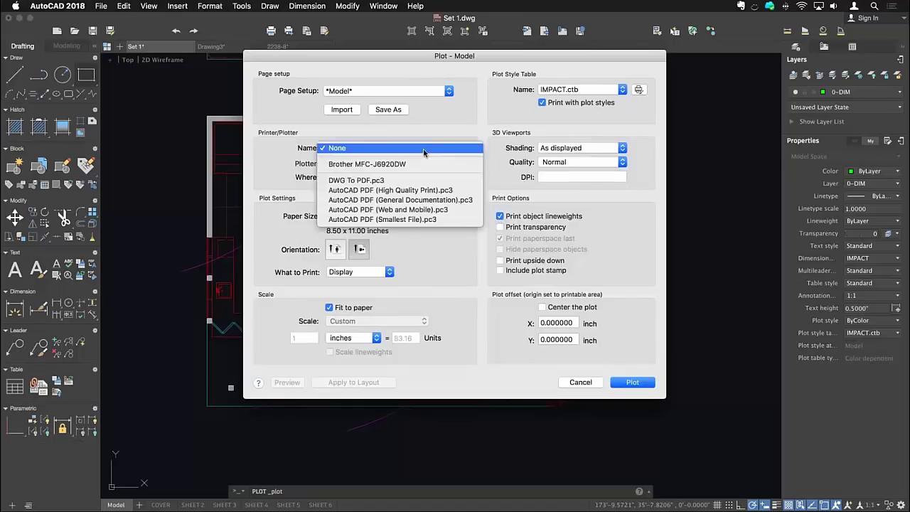
click(455, 163)
click(463, 149)
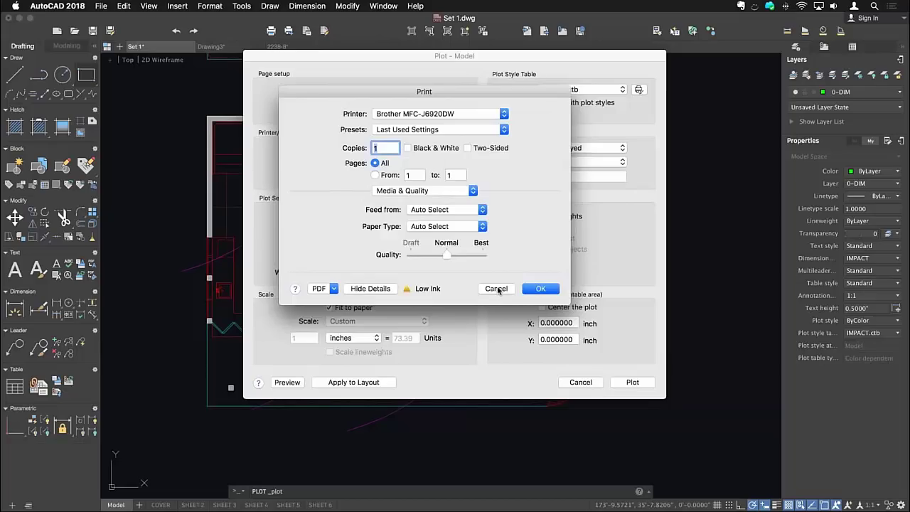
click(495, 288)
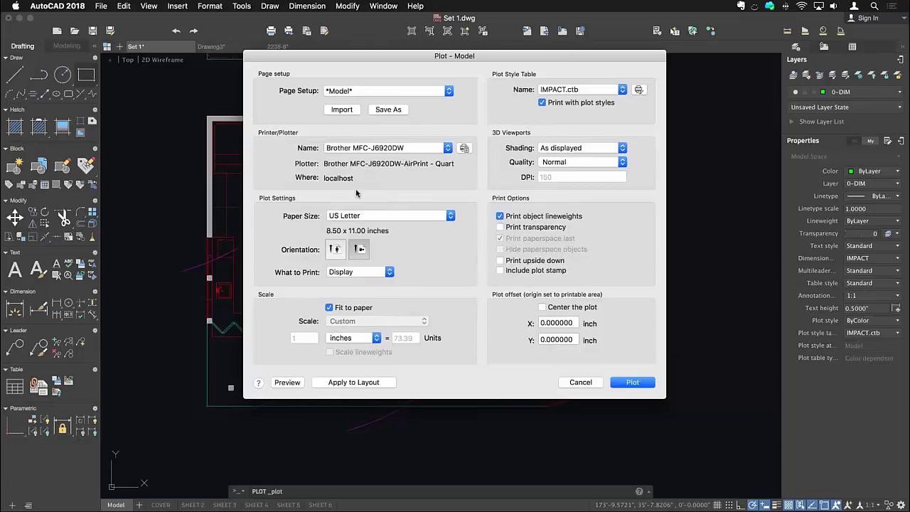
Step: Set the plotter to AutoCAD PDF (High Quality Print).pc3 and browse its paper sizes without changing the selected one
click(352, 96)
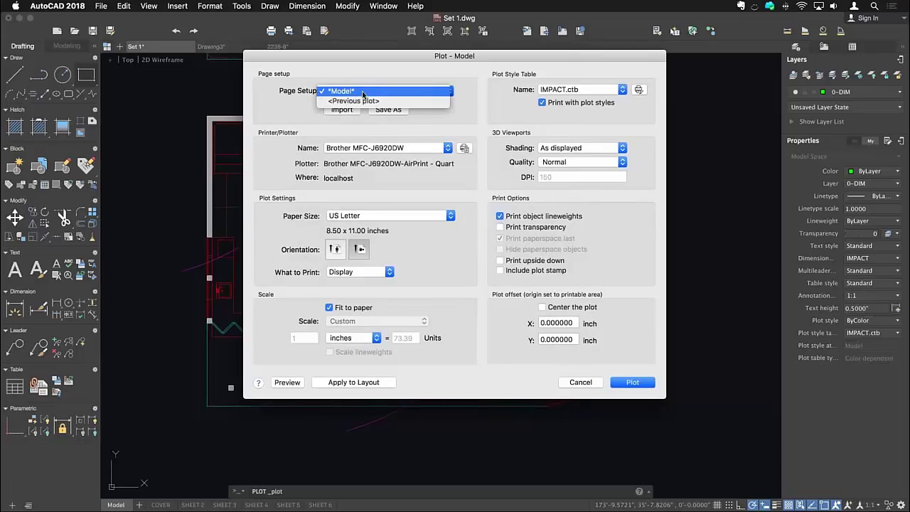
click(364, 93)
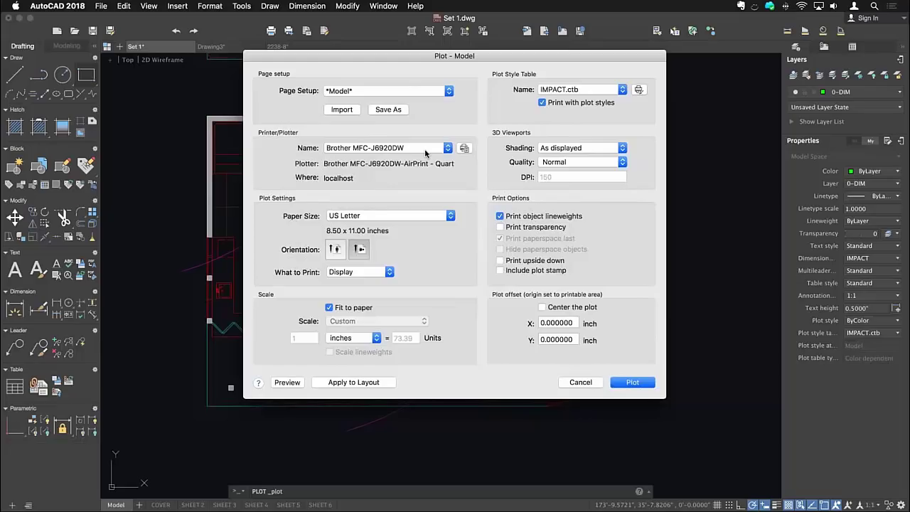
click(425, 151)
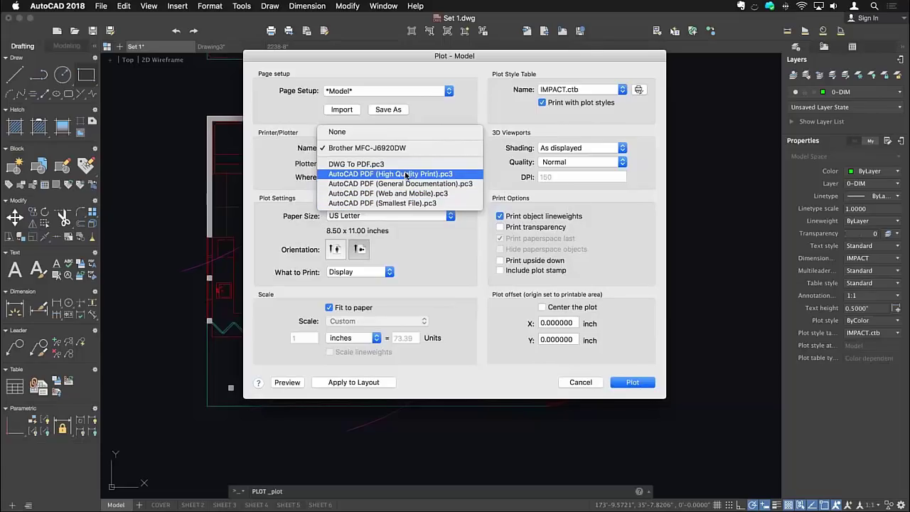
click(405, 175)
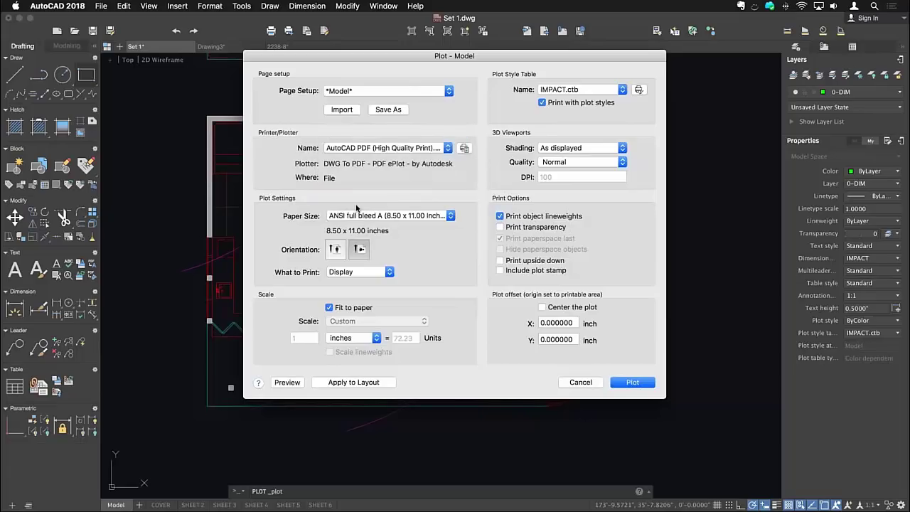
click(349, 215)
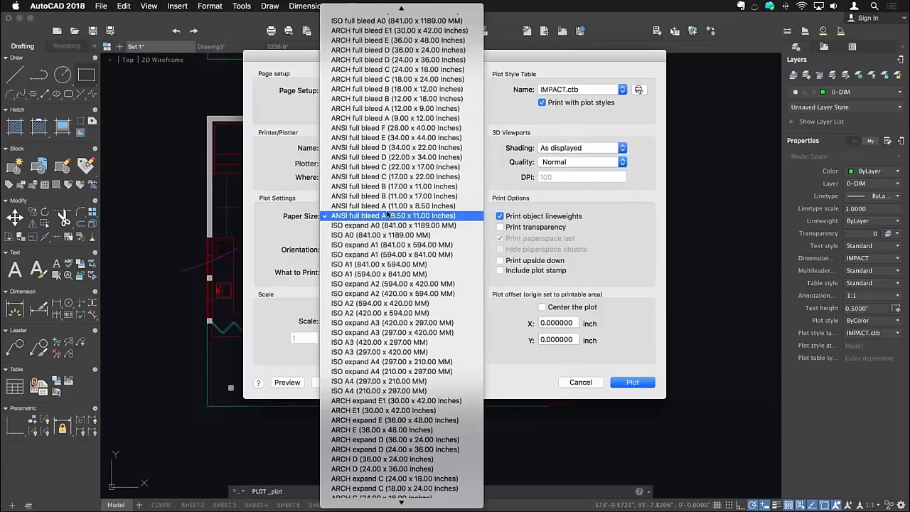
scroll(397, 146, up, 5)
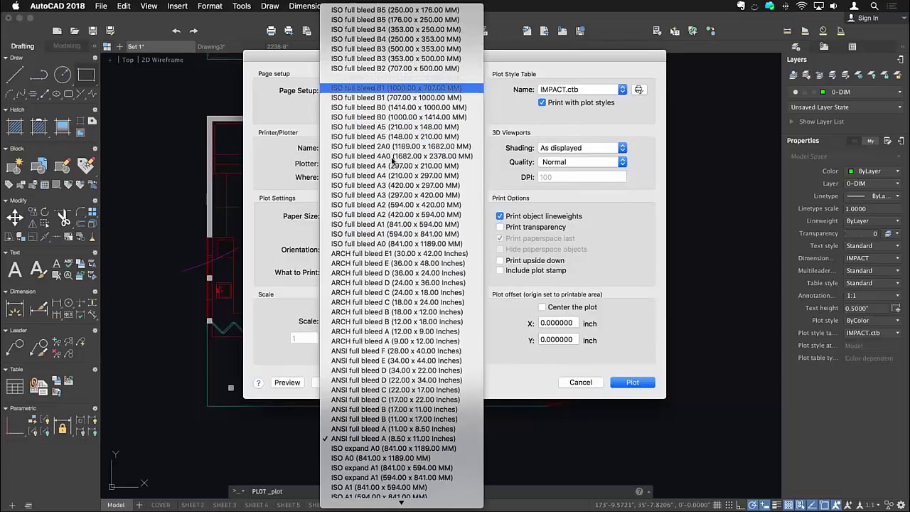
scroll(388, 183, down, 10)
scroll(388, 183, up, 8)
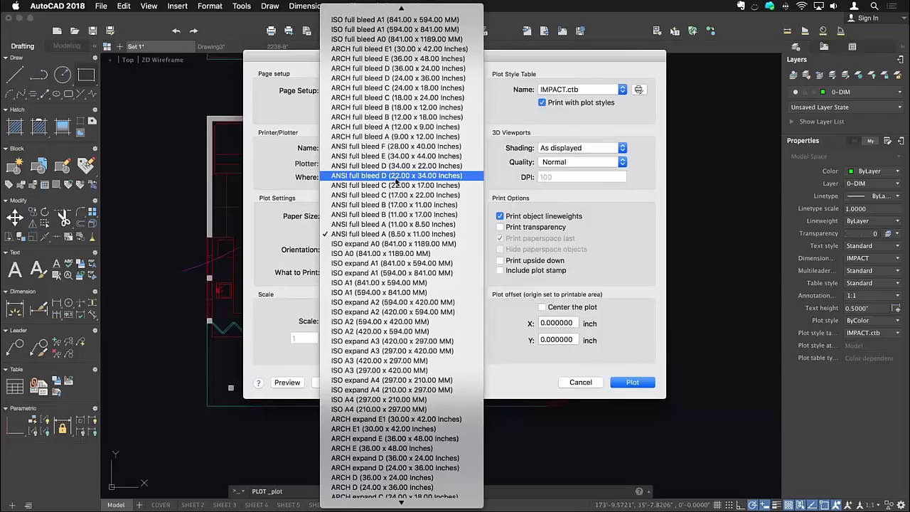
key(Escape)
Step: Preview the model plot with AutoCAD PDF (General Documentation).pc3 on ANSI full bleed A (8.50 x 11.00 Inches), and cancel plotting
click(391, 148)
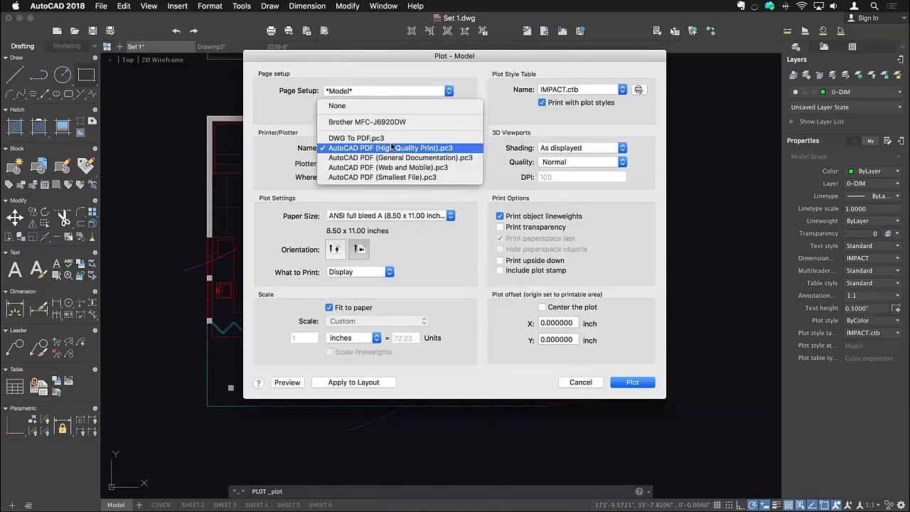
click(386, 156)
click(403, 215)
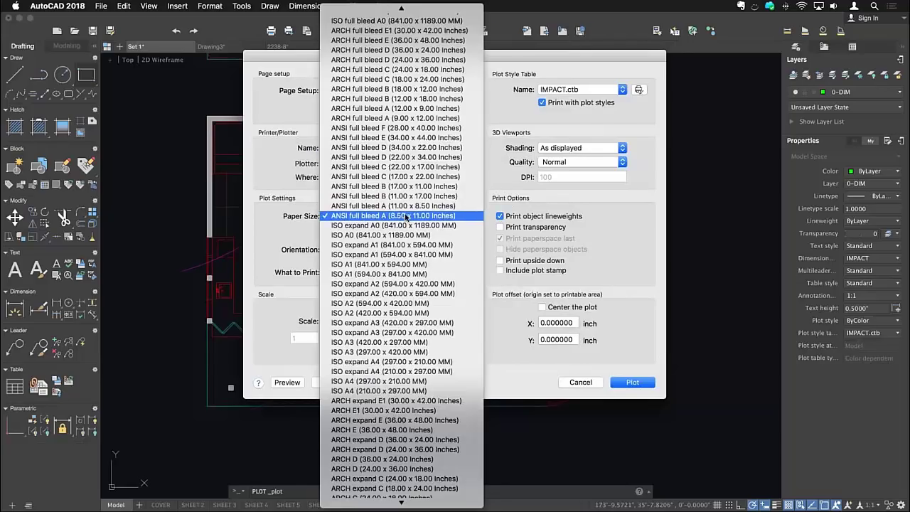
click(401, 215)
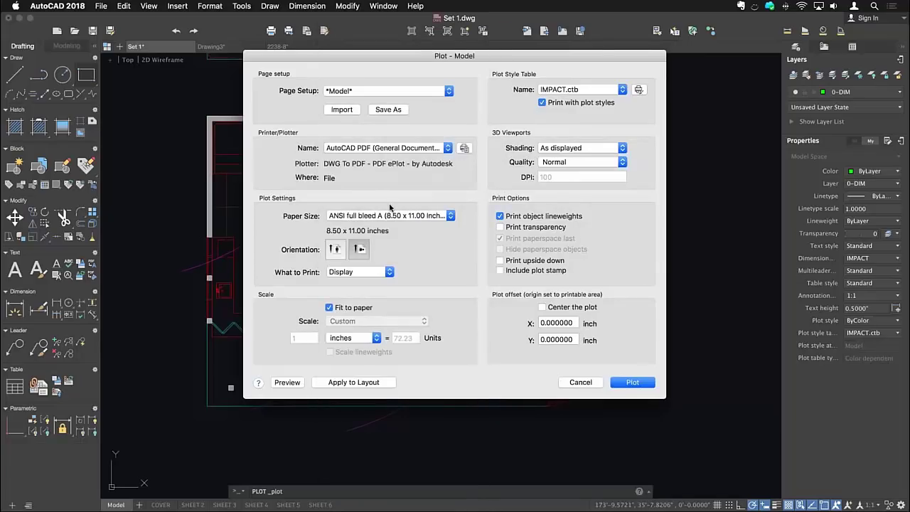
click(287, 382)
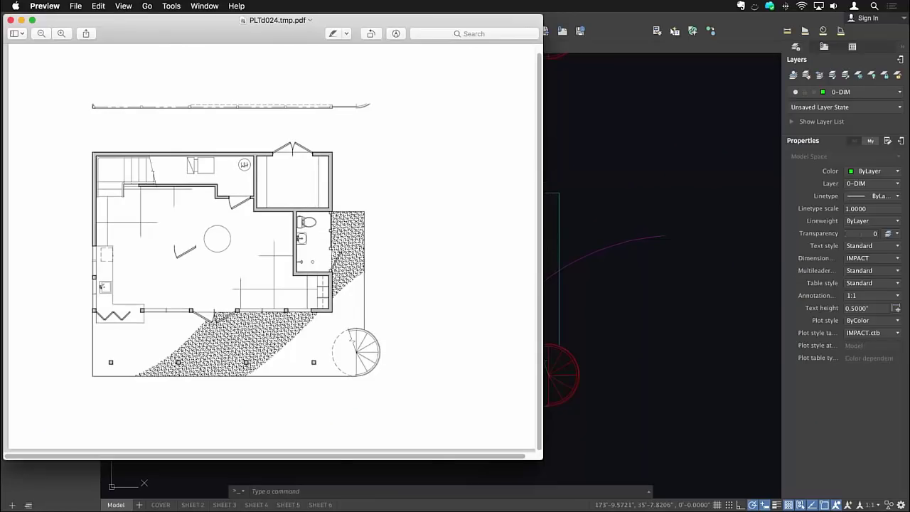
click(10, 20)
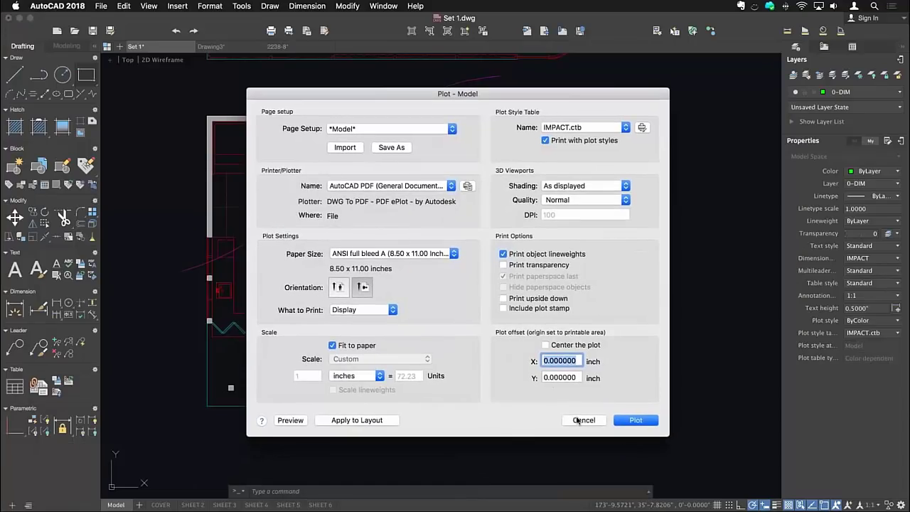
click(582, 421)
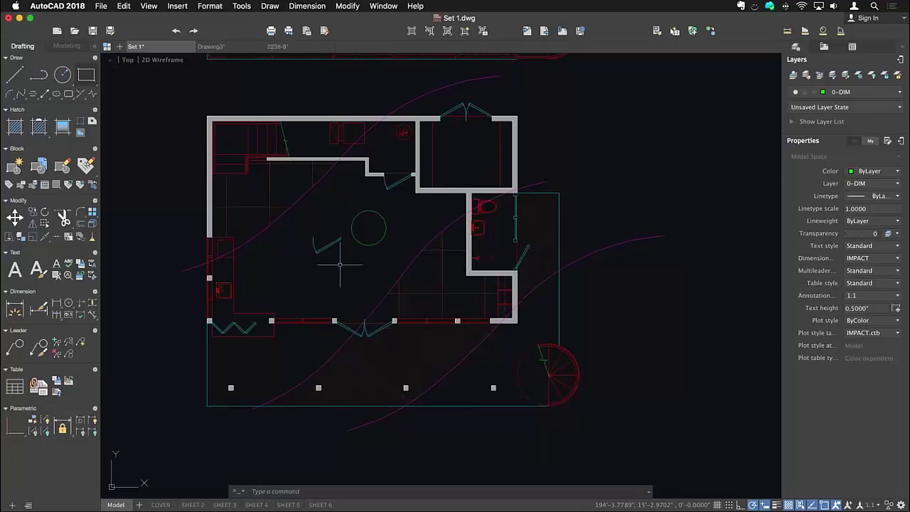
Step: Start a PDF batch publish, add the current drawing's sheets and remove the Set 1-Model sheet from the list
click(101, 6)
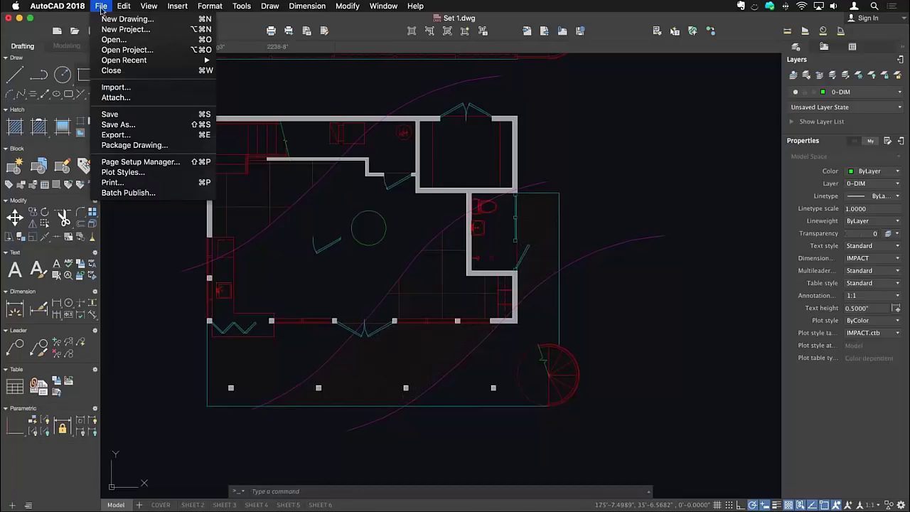
click(128, 193)
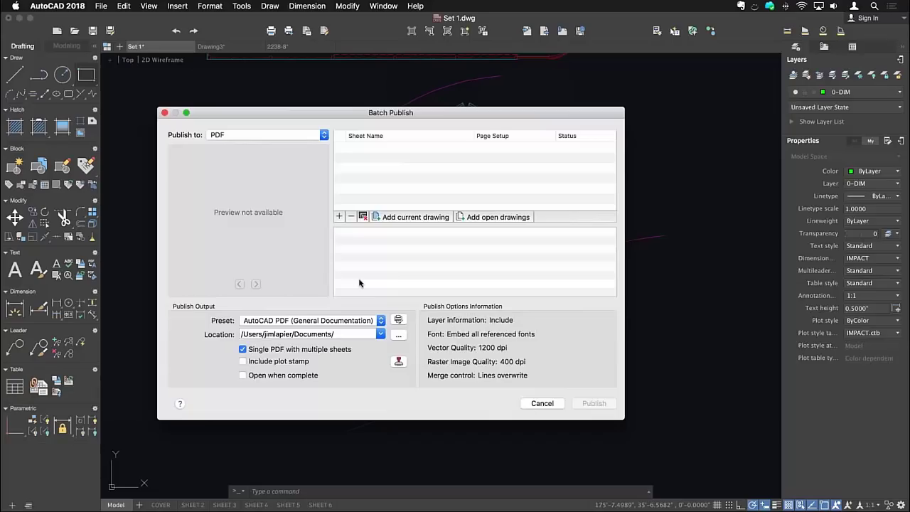
drag(432, 111, 471, 100)
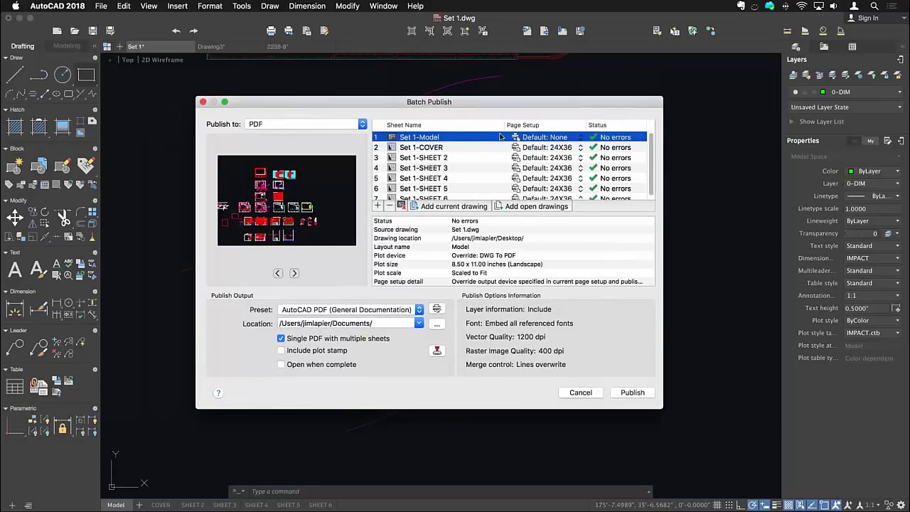
click(393, 205)
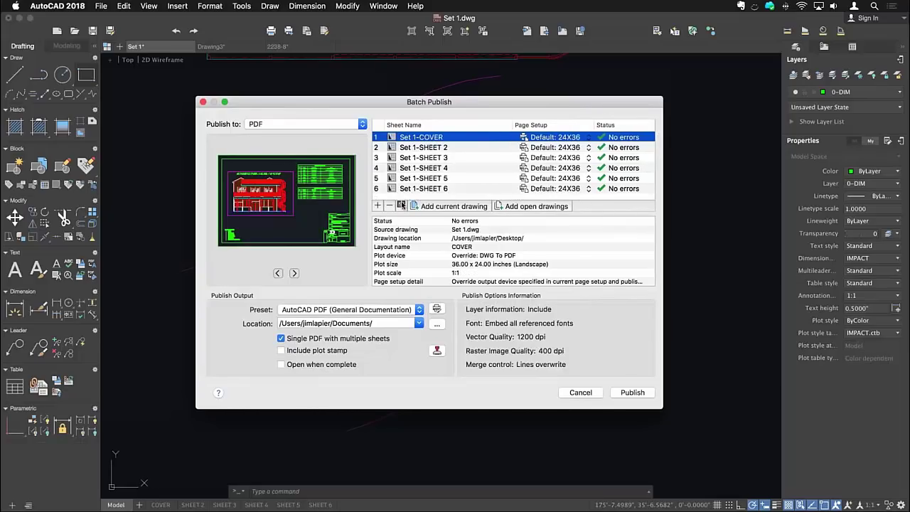
Step: Check the previews of sheets 2 and 3 and the available PDF presets, and cancel the batch publish
click(425, 148)
click(429, 157)
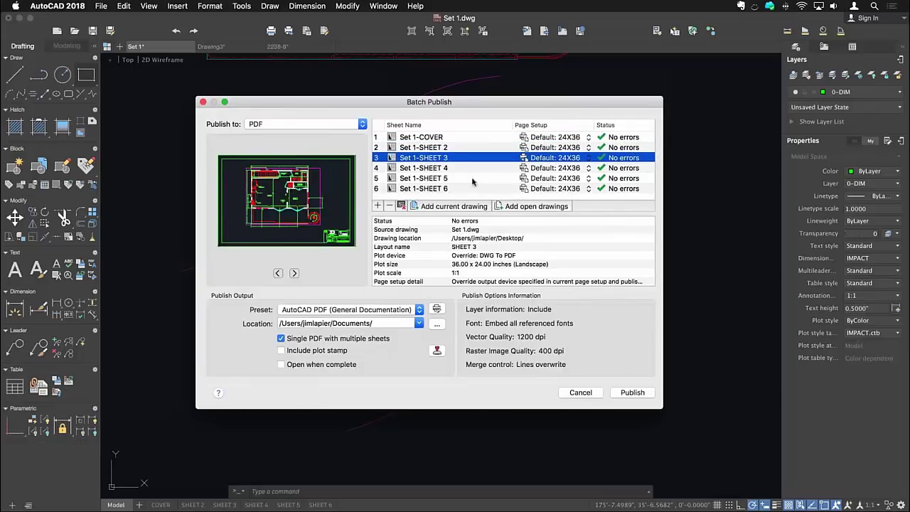
click(330, 312)
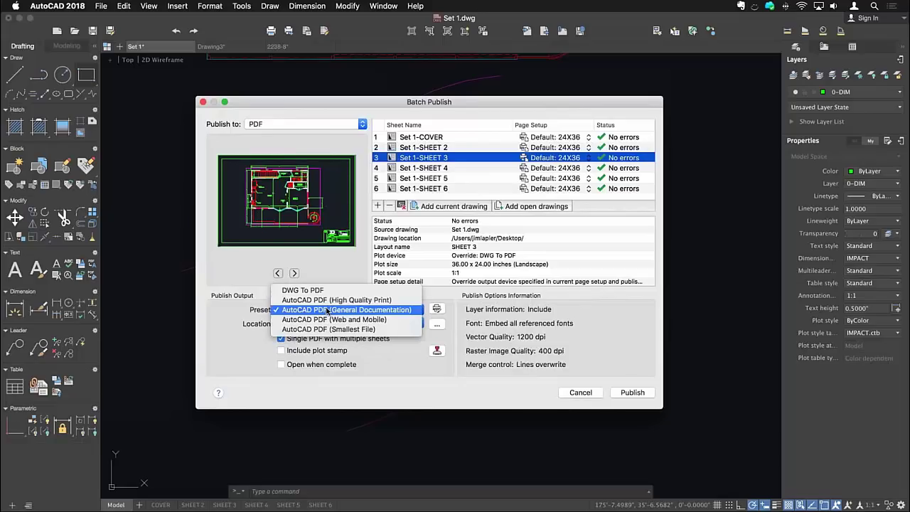
click(390, 313)
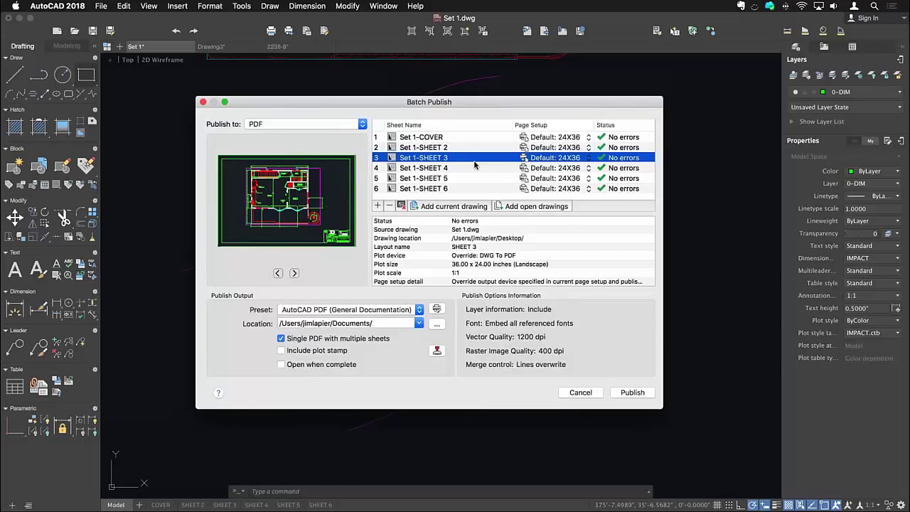
click(589, 393)
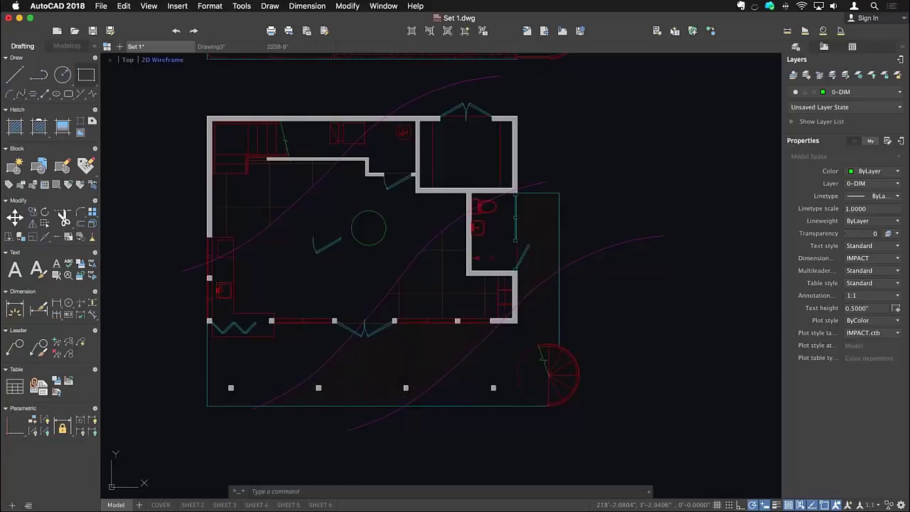
Step: Start plotting the model with the PLOT command and set the plotter to AutoCAD PDF (General Documentation).pc3
text(plot)
key(Return)
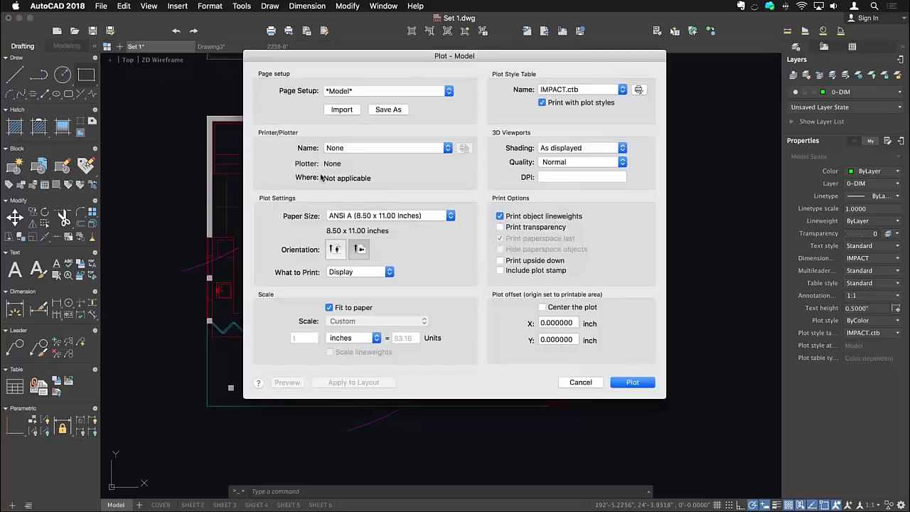
click(442, 150)
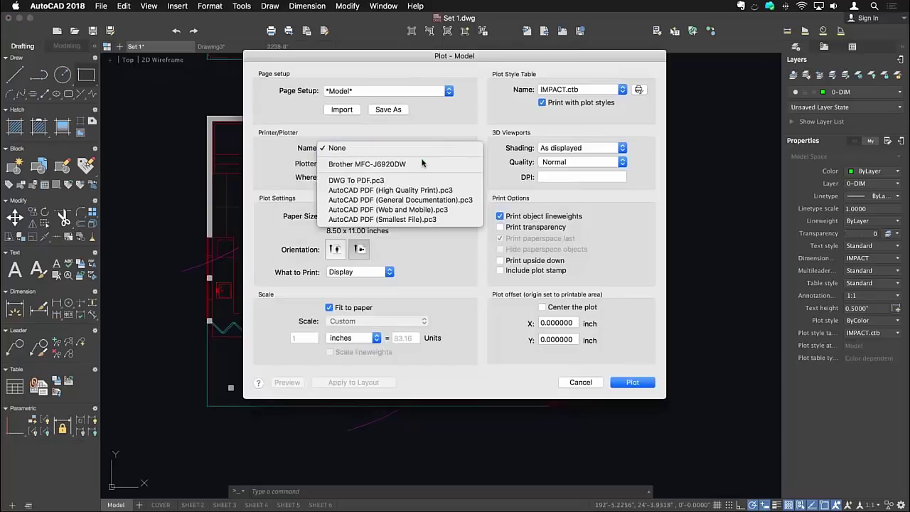
click(403, 199)
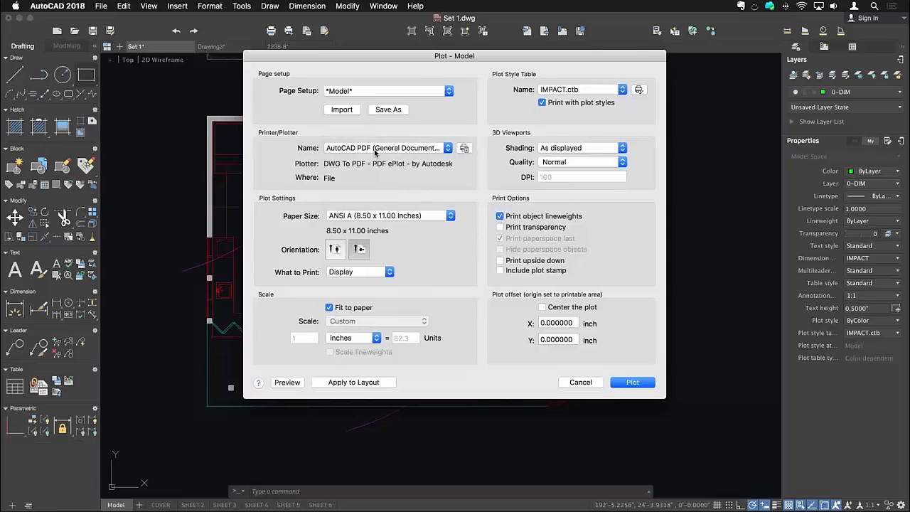
click(404, 150)
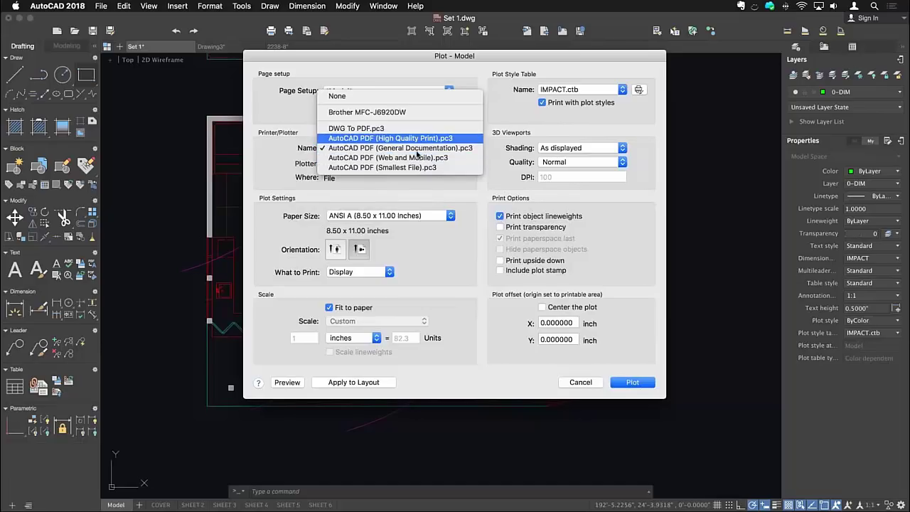
click(422, 148)
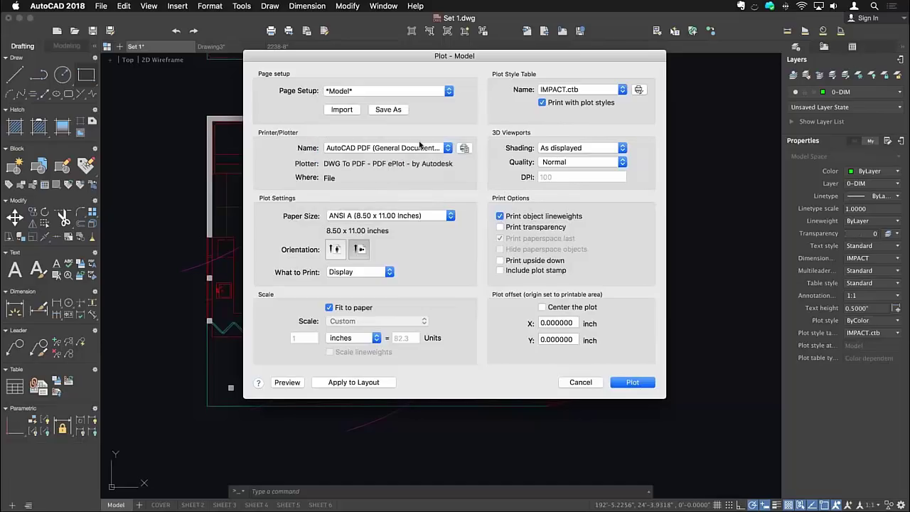
Step: Review the PDF options for vector quality, raster image quality and merge control without changing them, and cancel the plot
click(463, 149)
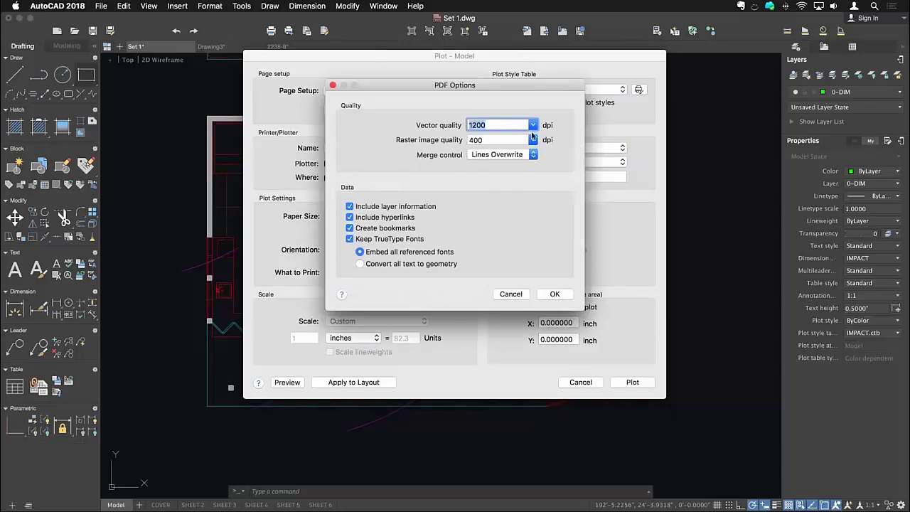
click(533, 126)
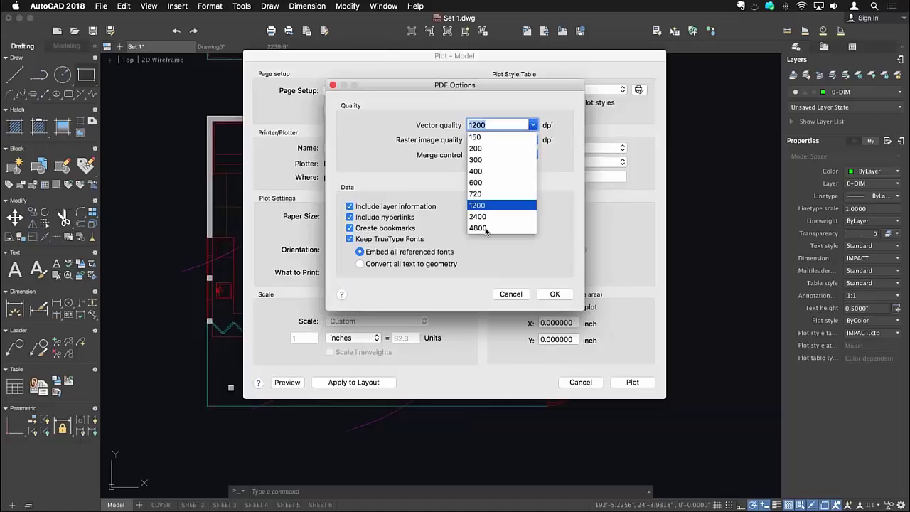
click(533, 140)
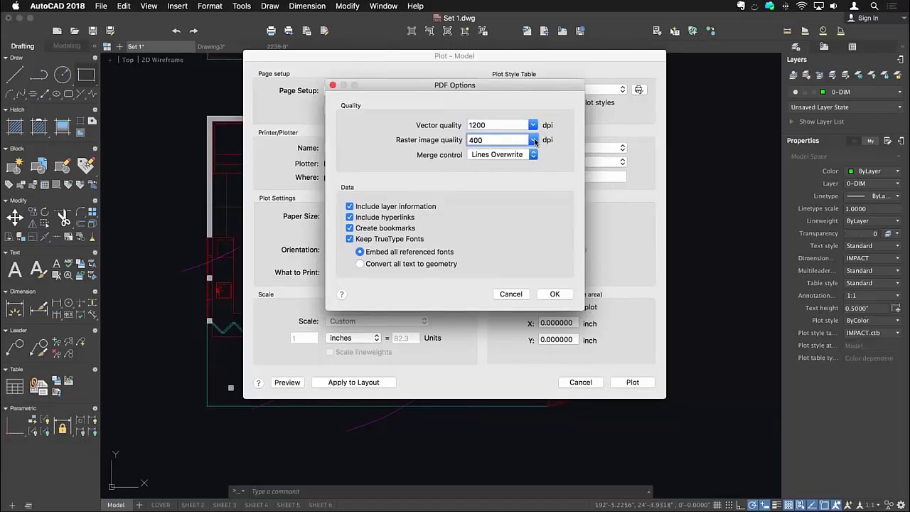
click(533, 140)
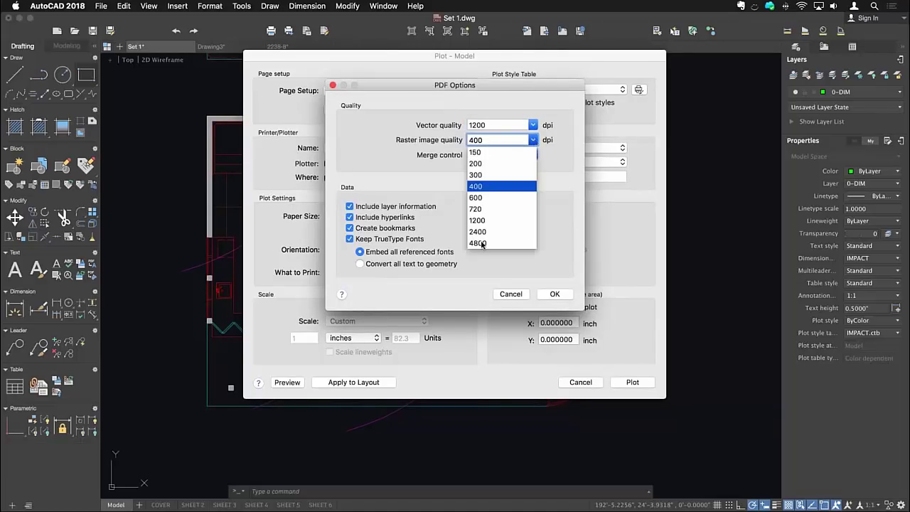
key(Escape)
click(517, 155)
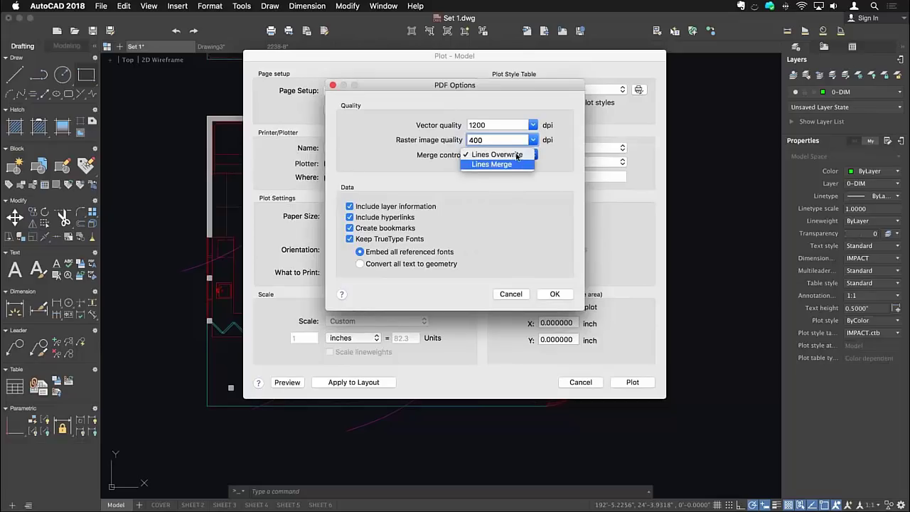
click(505, 155)
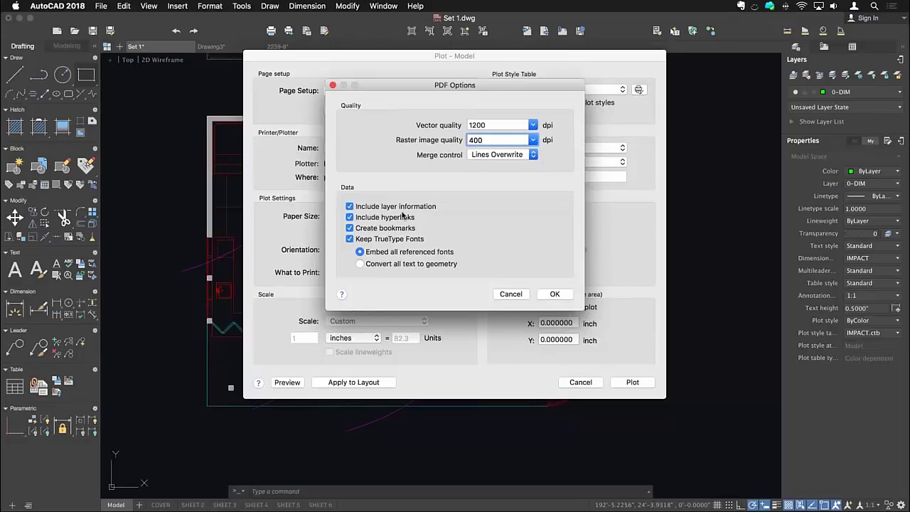
click(511, 295)
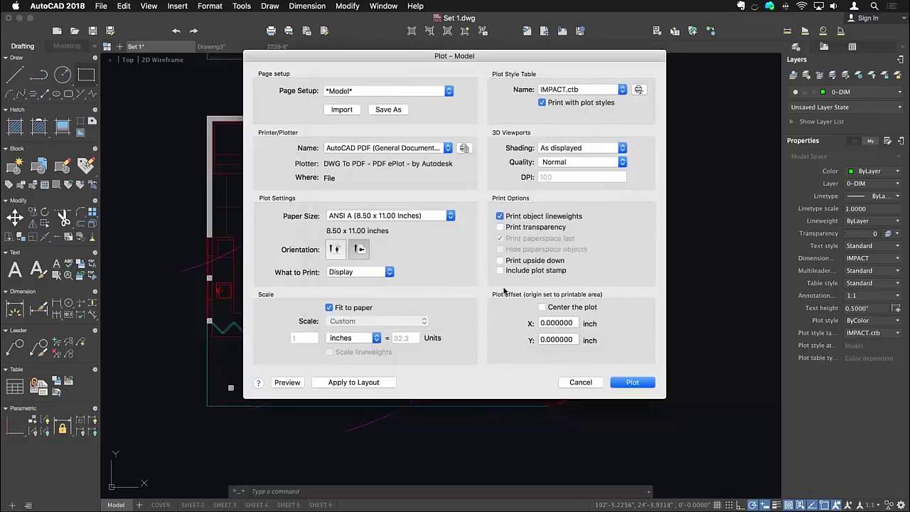
click(463, 147)
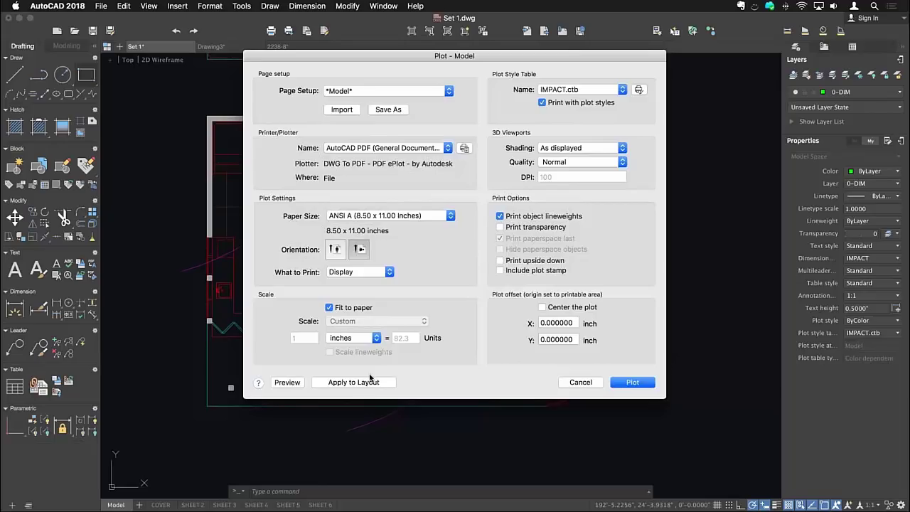
click(587, 382)
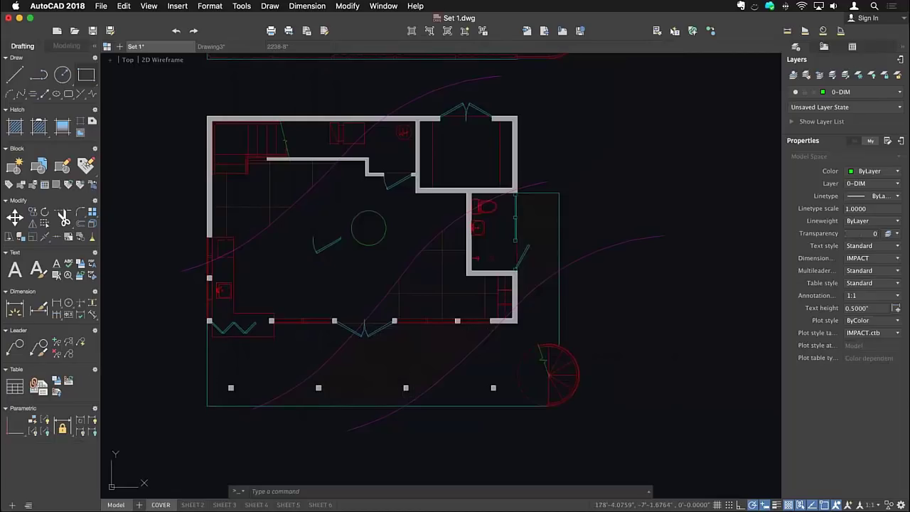
Step: Open the plot settings for the COVER layout and set the plotter to AutoCAD PDF (High Quality Print).pc3
click(161, 505)
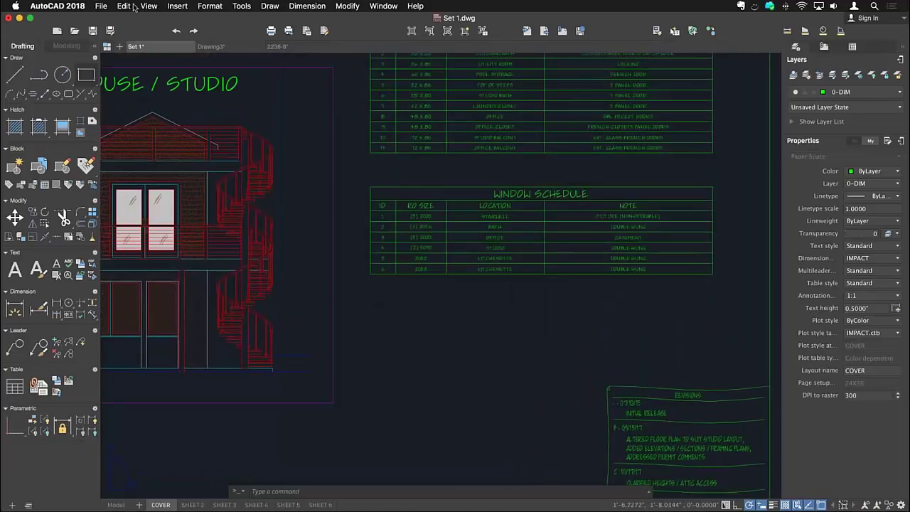
click(271, 31)
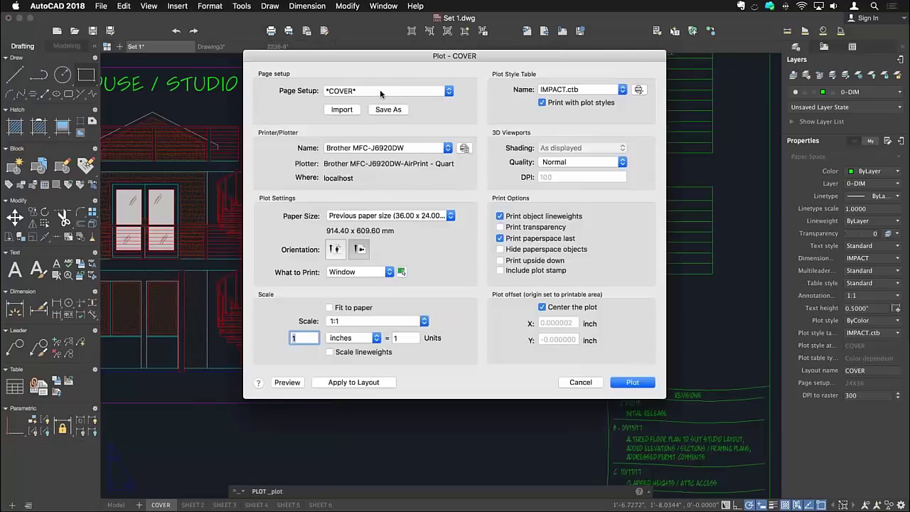
click(382, 216)
key(Escape)
click(383, 148)
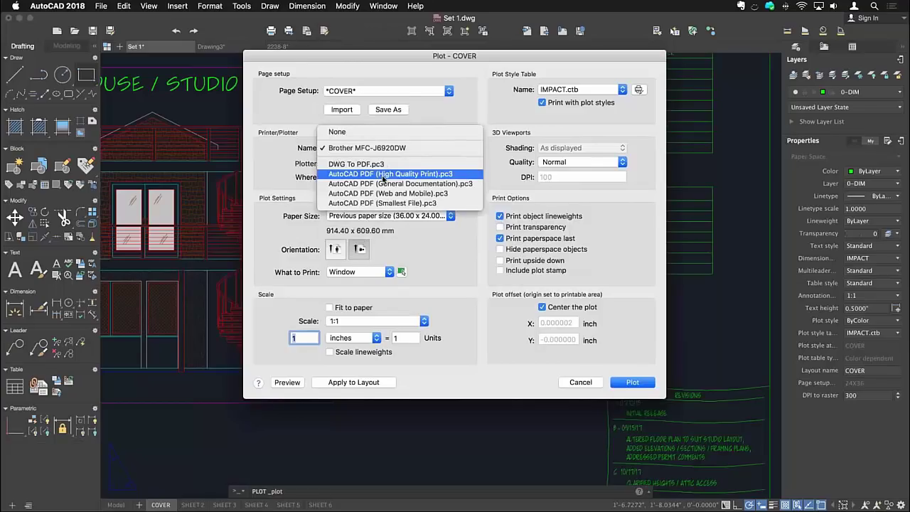
click(383, 174)
Step: Set the paper size to ARCH full bleed D (36.00 x 24.00 Inches), apply the settings to the COVER layout and close without plotting
click(412, 215)
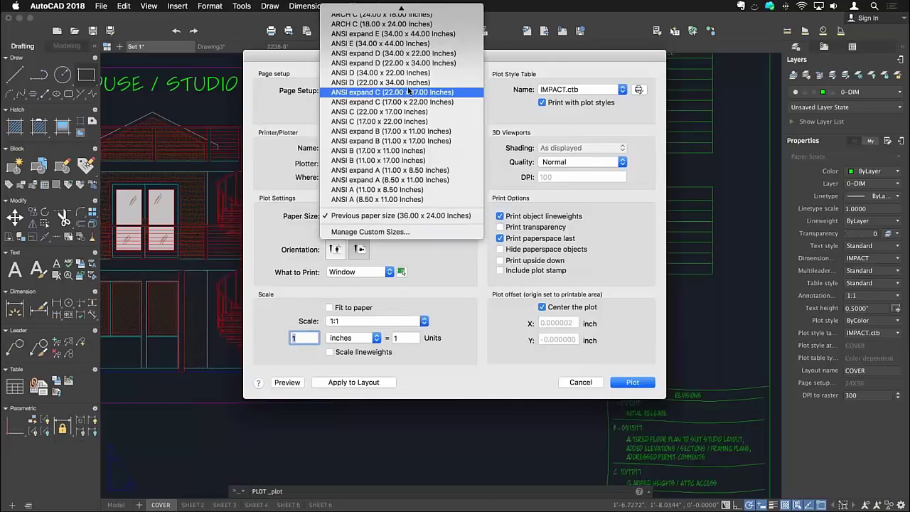
scroll(391, 127, up, 10)
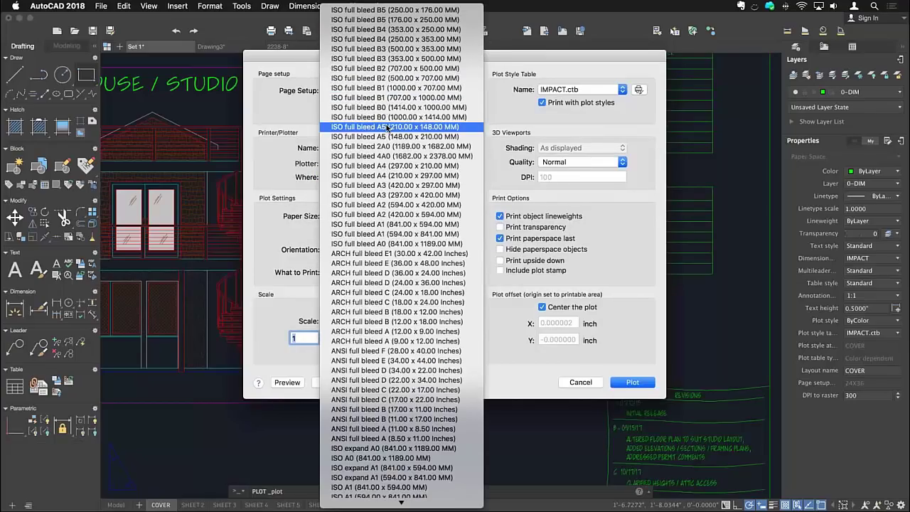
click(397, 274)
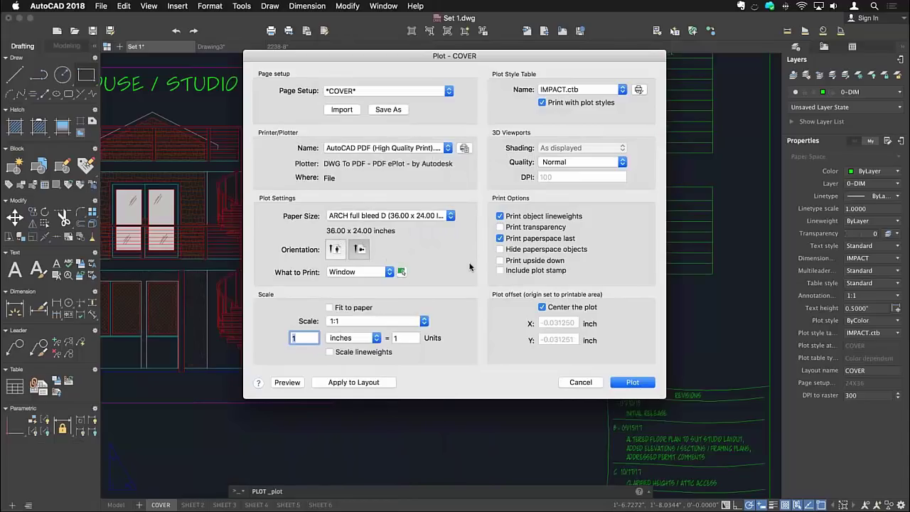
click(362, 383)
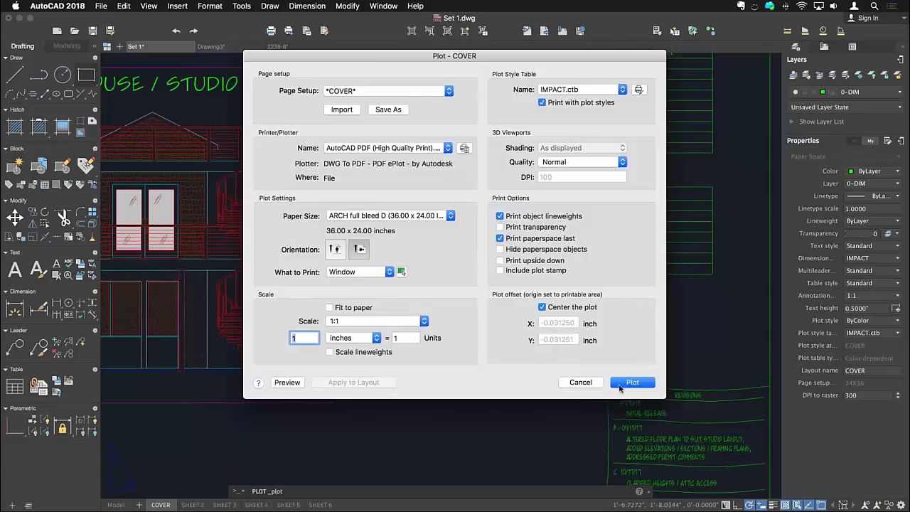
click(580, 382)
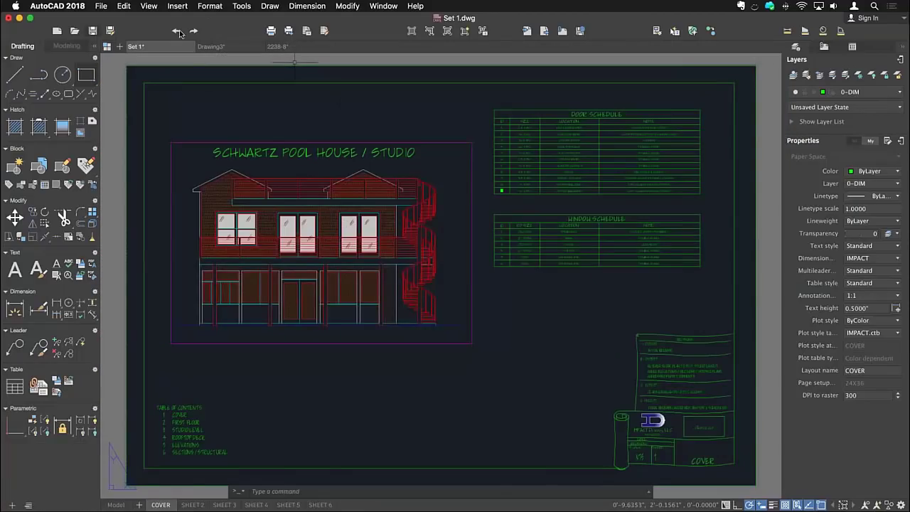
Step: Reopen the COVER layout's plot settings to check the plotter and paper size, and close them without plotting
click(271, 30)
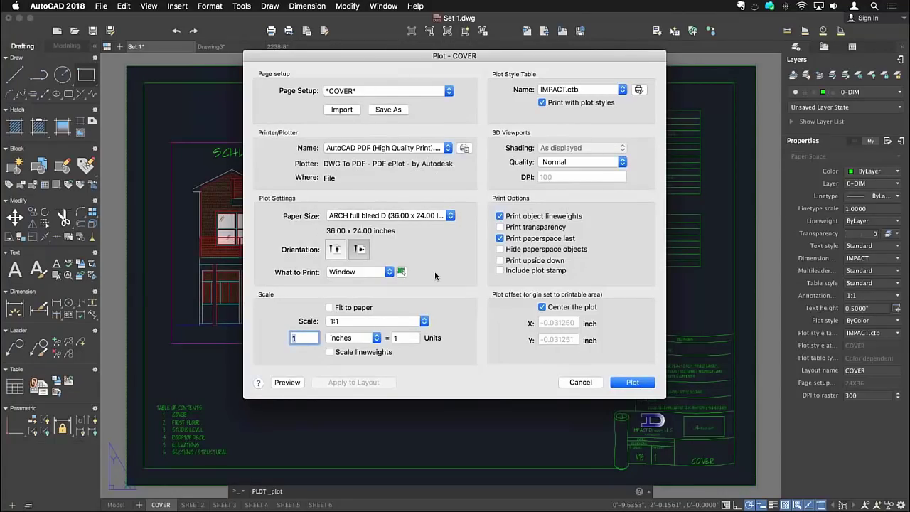
click(581, 382)
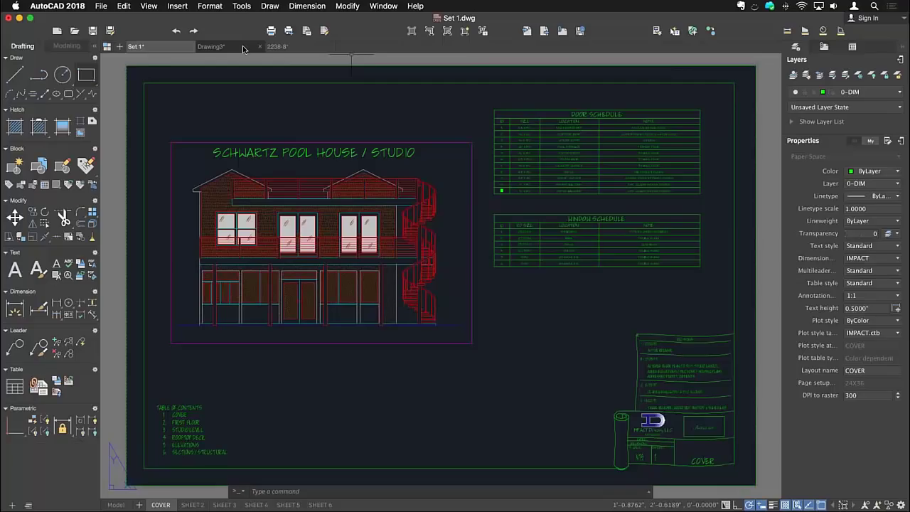
Step: Switch to Drawing3 and select the PDF underlay containing the block of text
click(243, 48)
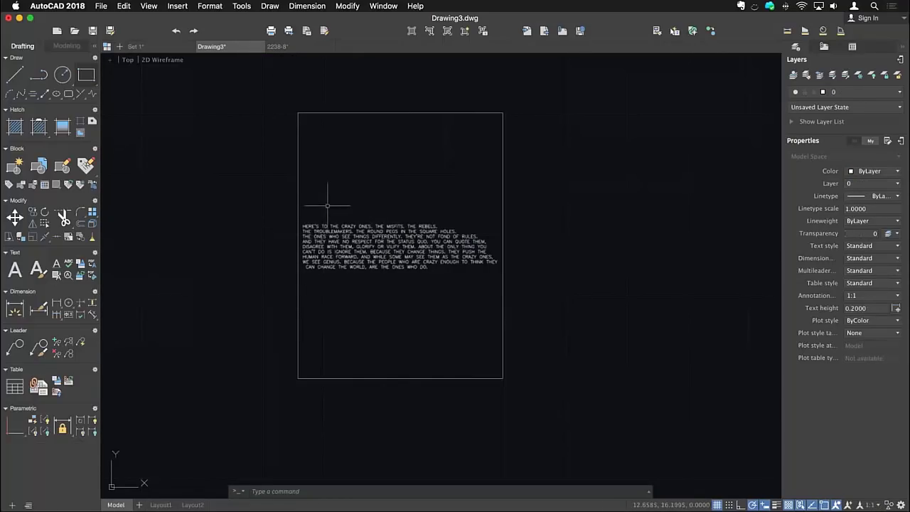
scroll(327, 205, up, 4)
click(241, 211)
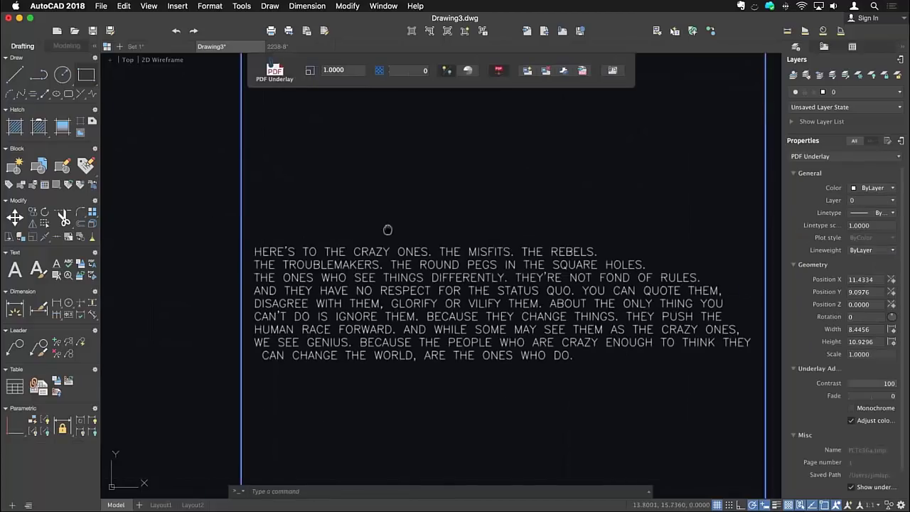
scroll(387, 230, down, 3)
scroll(345, 241, down, 4)
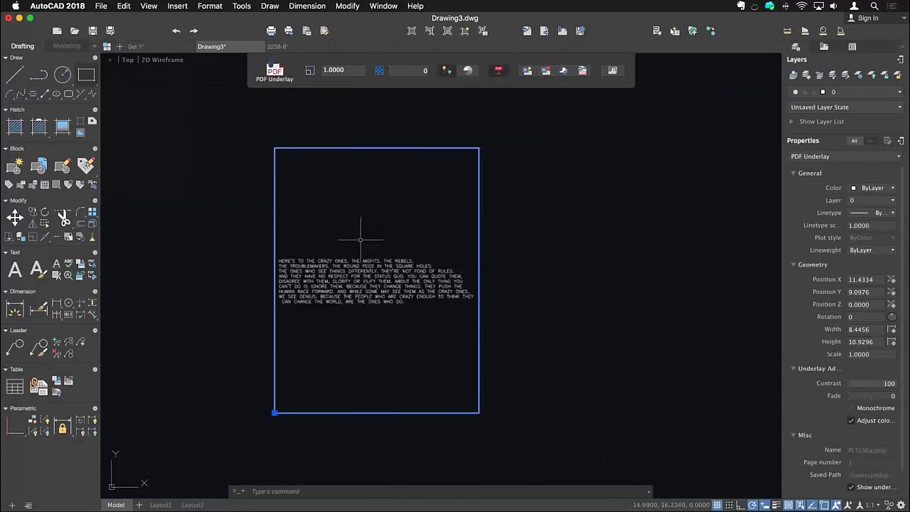
scroll(360, 240, up, 3)
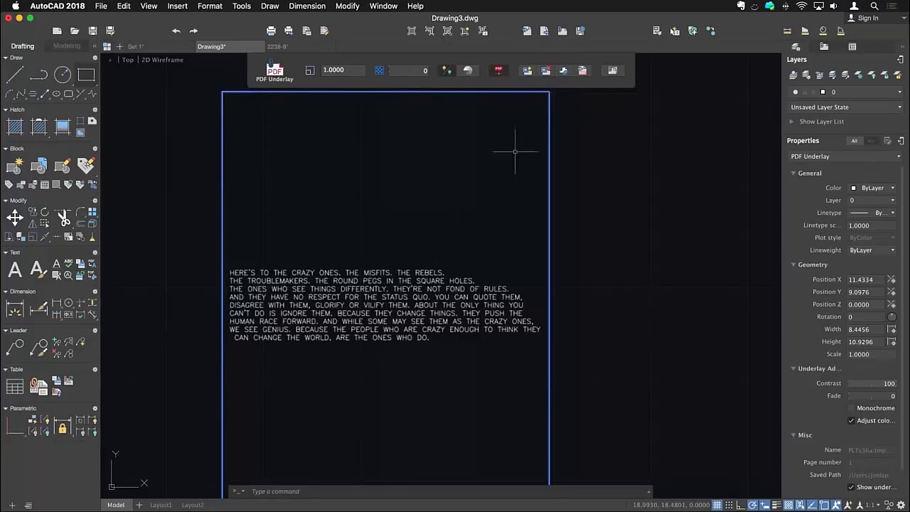
Step: Import the text area of the PDF underlay as drawing geometry and detach the underlay
click(583, 72)
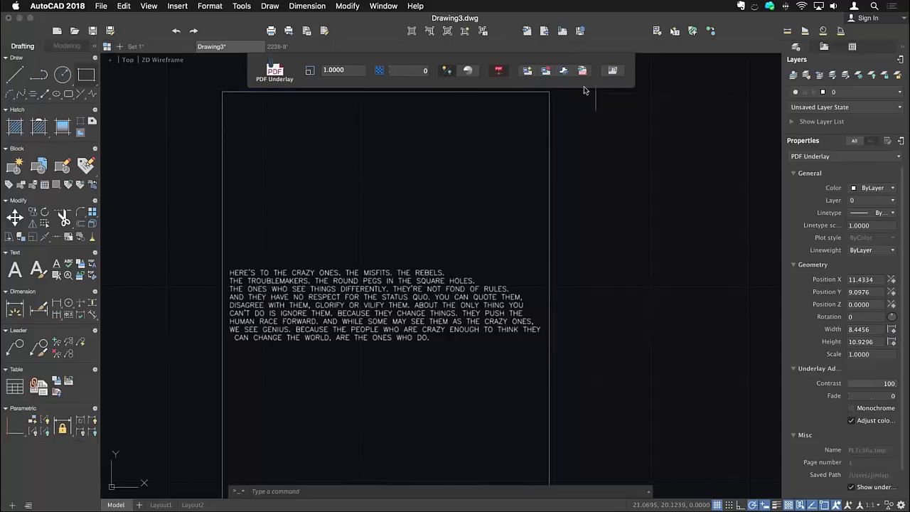
click(204, 252)
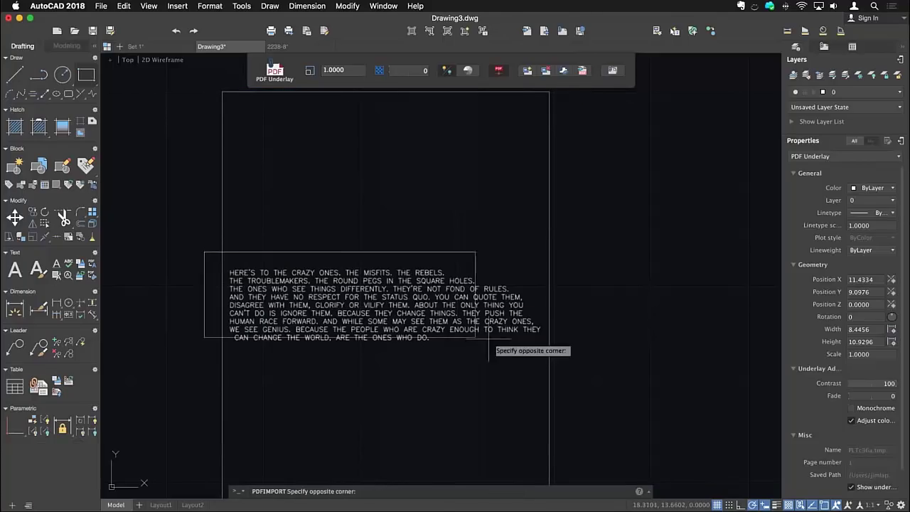
click(588, 356)
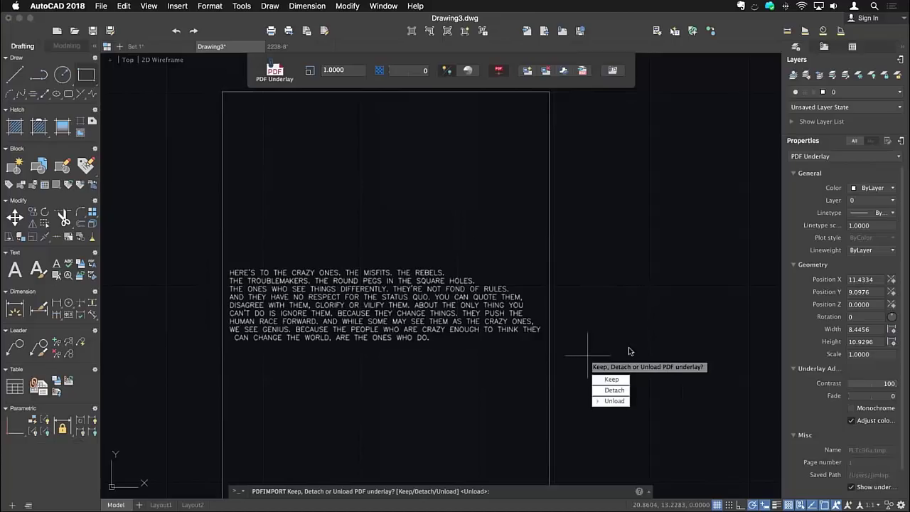
click(615, 390)
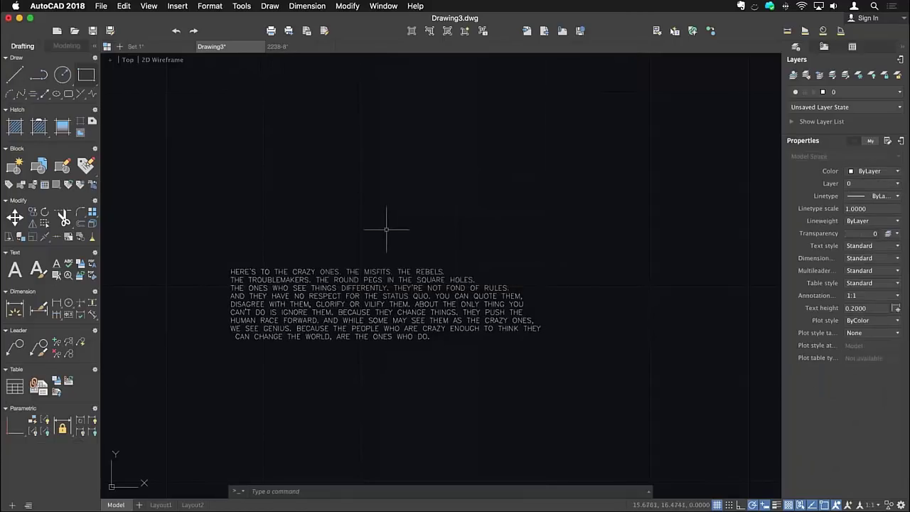
Step: Select some imported letters in the first text line to examine what kind of objects they are
scroll(255, 278, up, 4)
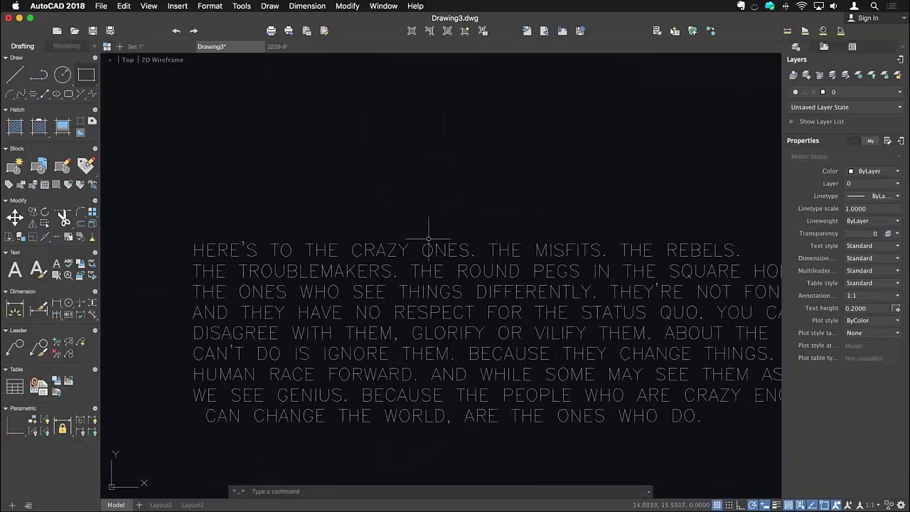
scroll(384, 231, right, 2)
scroll(384, 231, down, 1)
scroll(197, 227, up, 3)
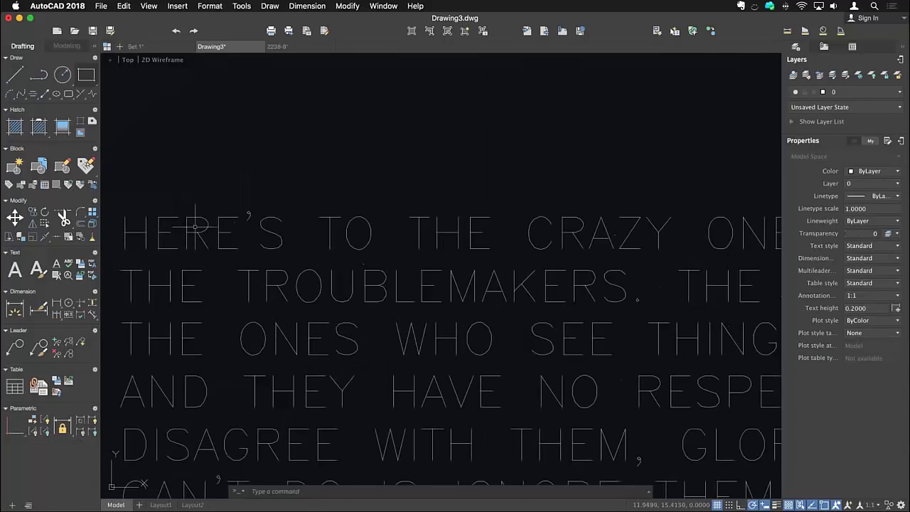
click(203, 238)
click(222, 213)
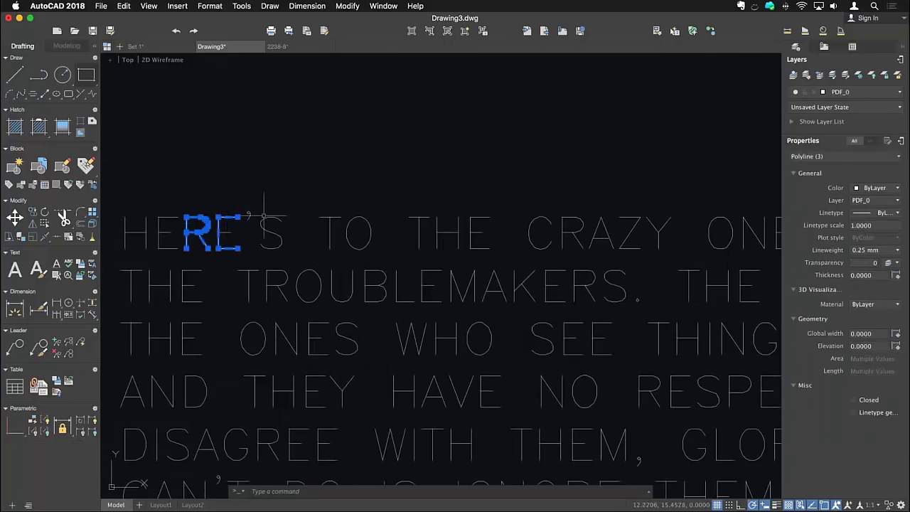
key(Escape)
click(333, 208)
click(365, 209)
scroll(365, 218, down, 5)
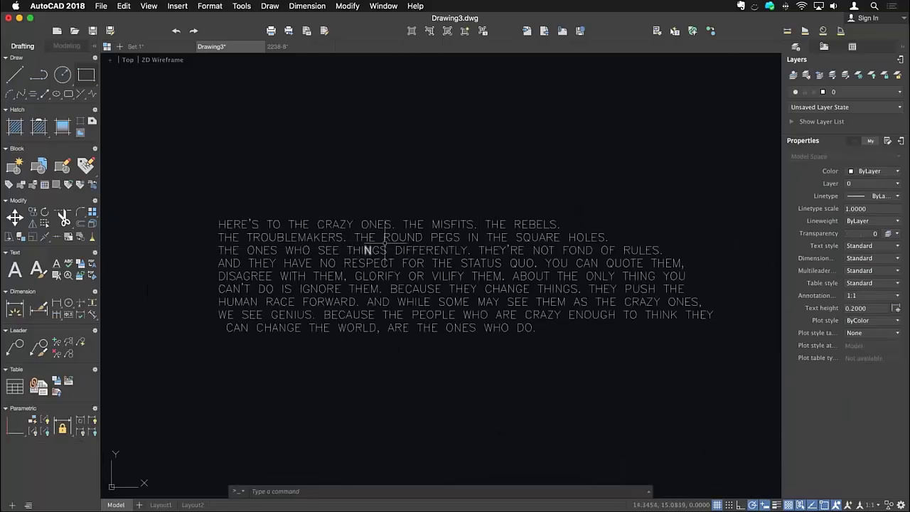
Step: In the PDF text recognition settings, enable the romans, romanc and complex fonts and use the best matching font
click(91, 276)
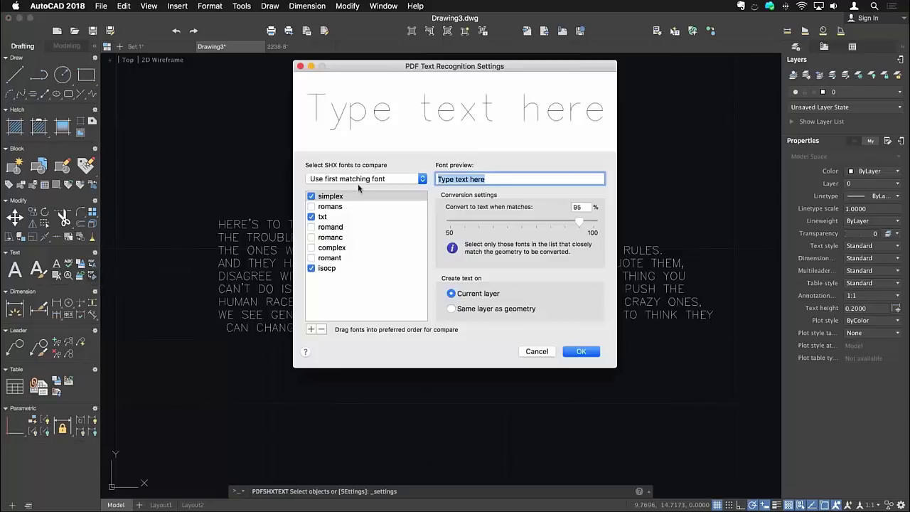
click(311, 206)
click(311, 238)
click(312, 248)
click(380, 179)
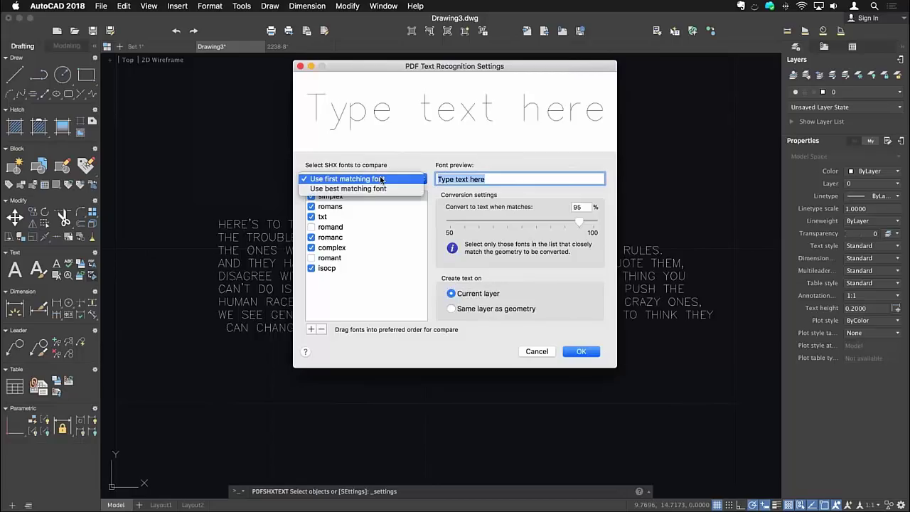
click(366, 189)
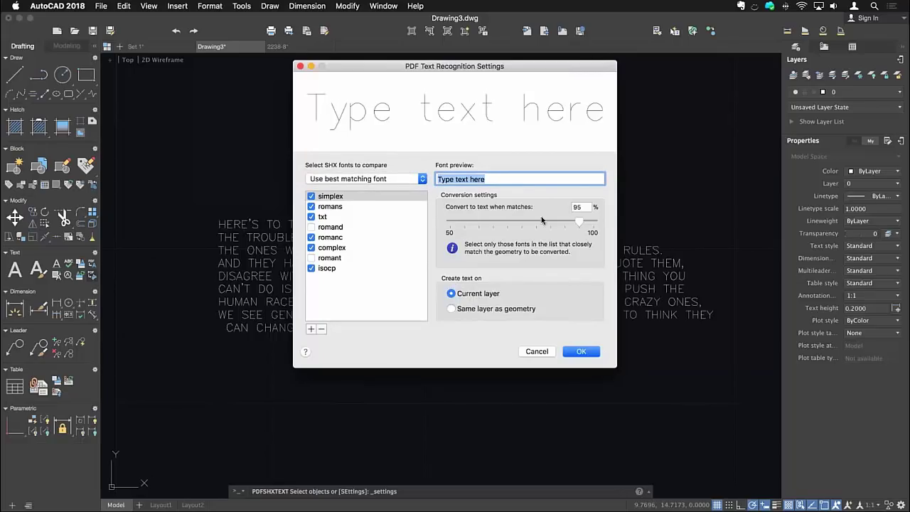
click(581, 351)
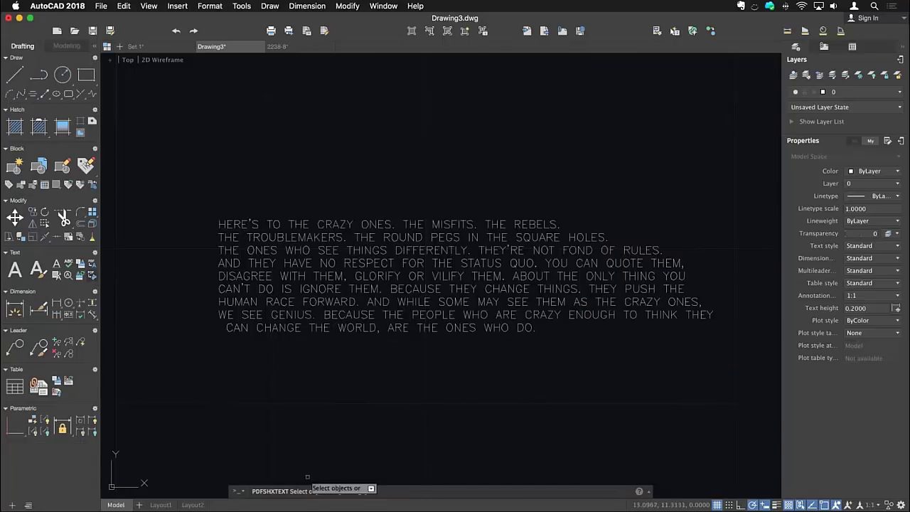
Step: Convert all the imported text geometry into text objects with SHX text recognition and dismiss the summary
click(737, 179)
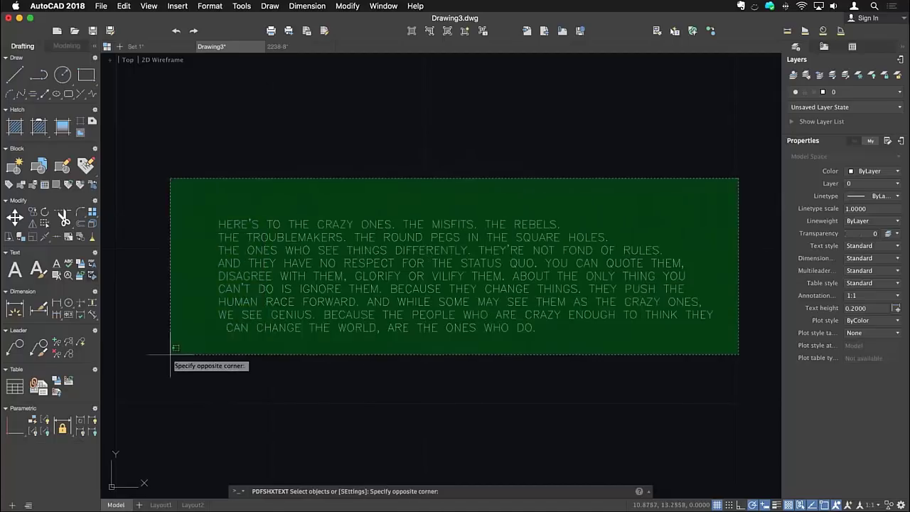
click(173, 359)
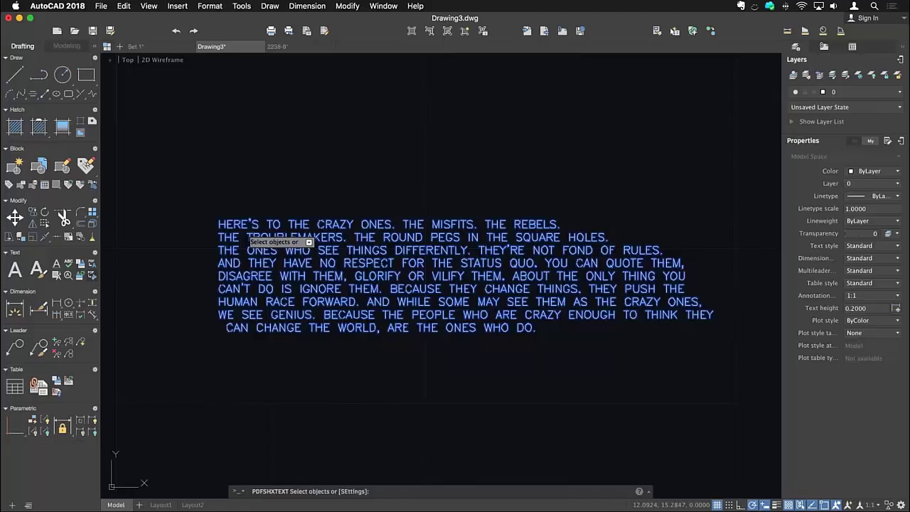
key(Return)
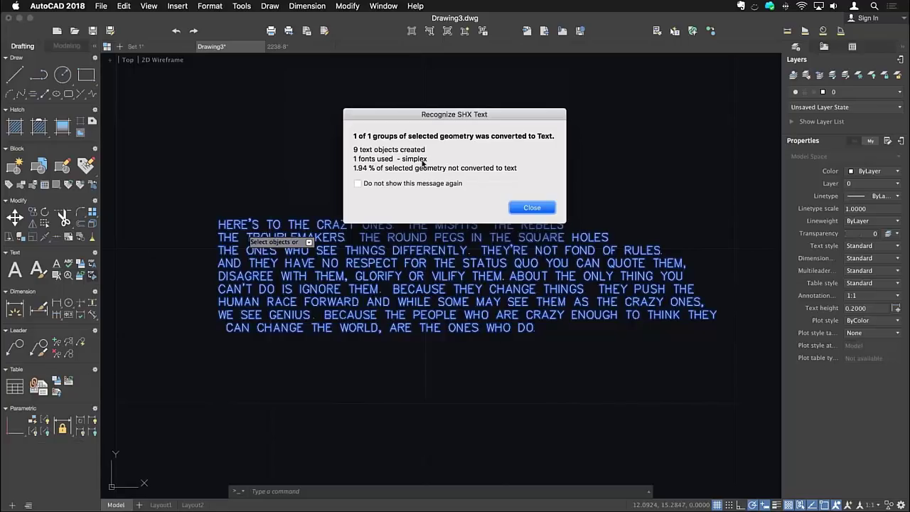
click(540, 208)
Step: Delete the words "TO THE" from the first converted text line so that it starts with "HERE'S CRAZY ONES"
click(343, 217)
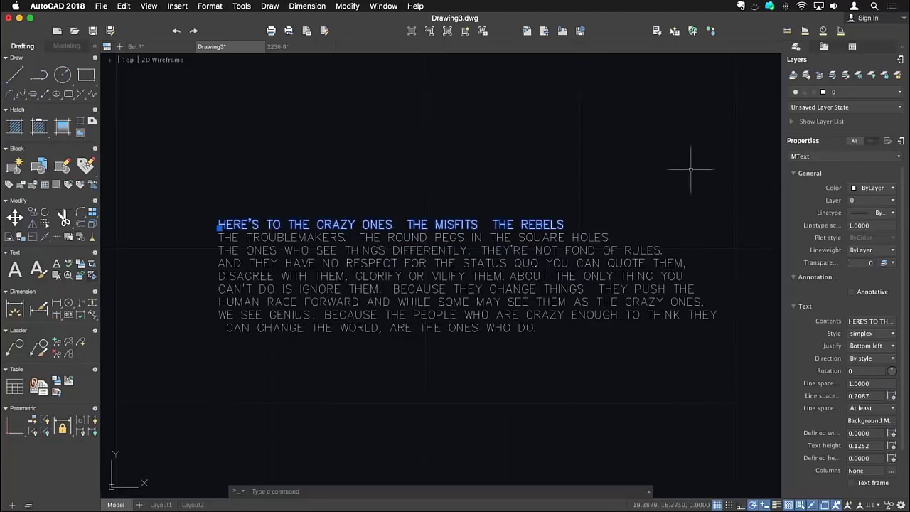
scroll(256, 222, up, 4)
double_click(264, 213)
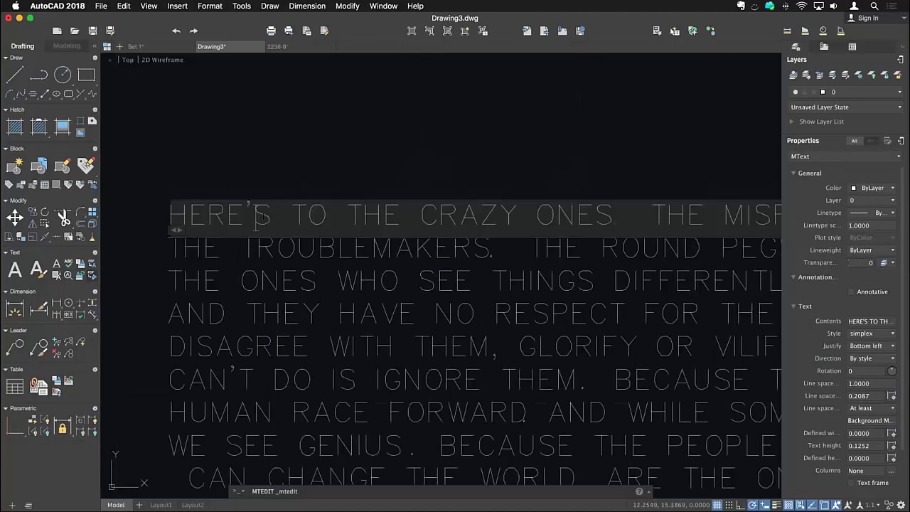
drag(275, 214, 420, 214)
key(BackSpace)
scroll(472, 210, up, 2)
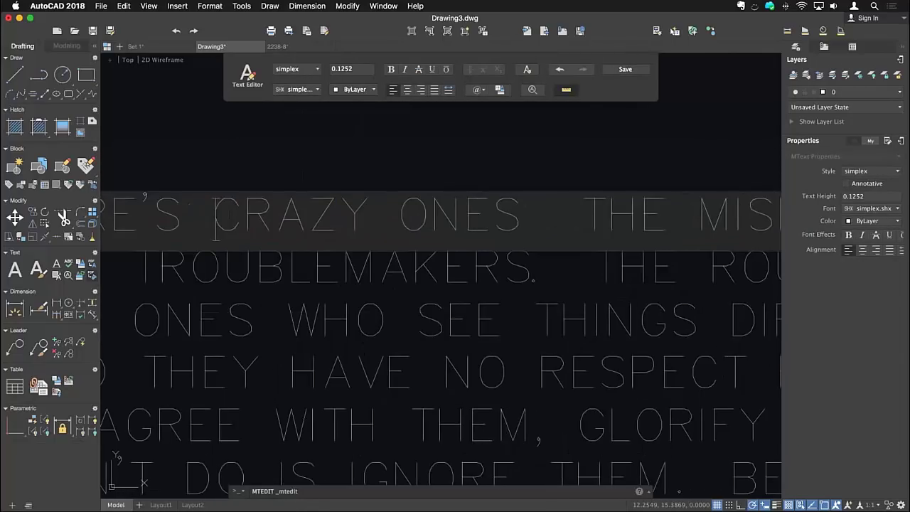
scroll(216, 222, down, 6)
click(244, 135)
scroll(256, 178, down, 1)
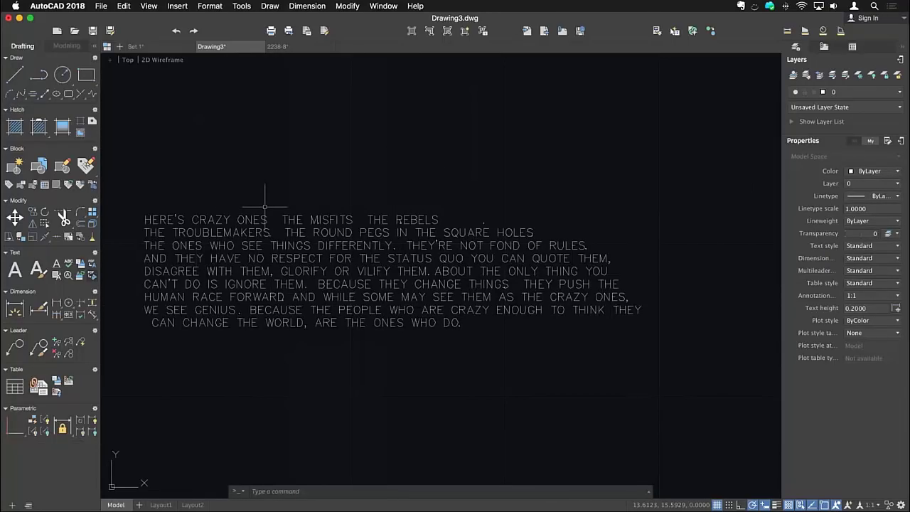
Step: Select the small unconverted polyline beside the M of "MISFITS" and inspect it up close
scroll(315, 203, up, 10)
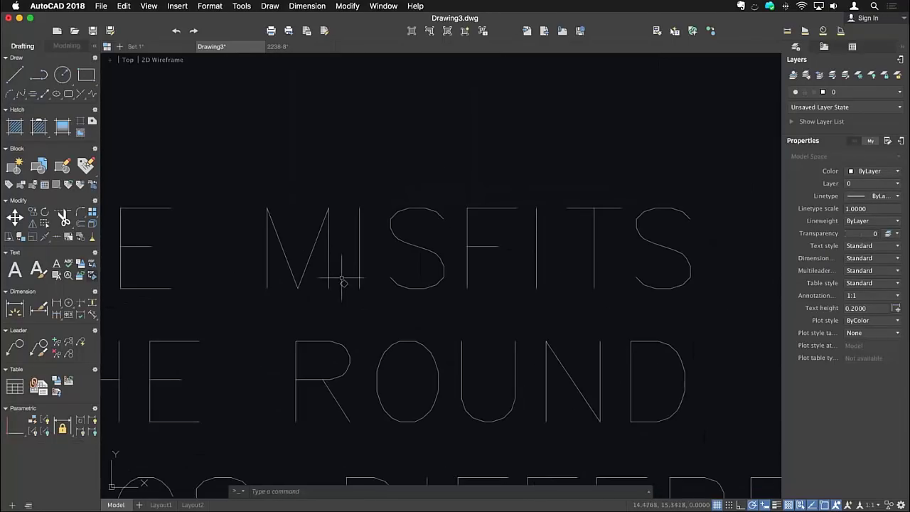
click(343, 281)
scroll(334, 284, up, 3)
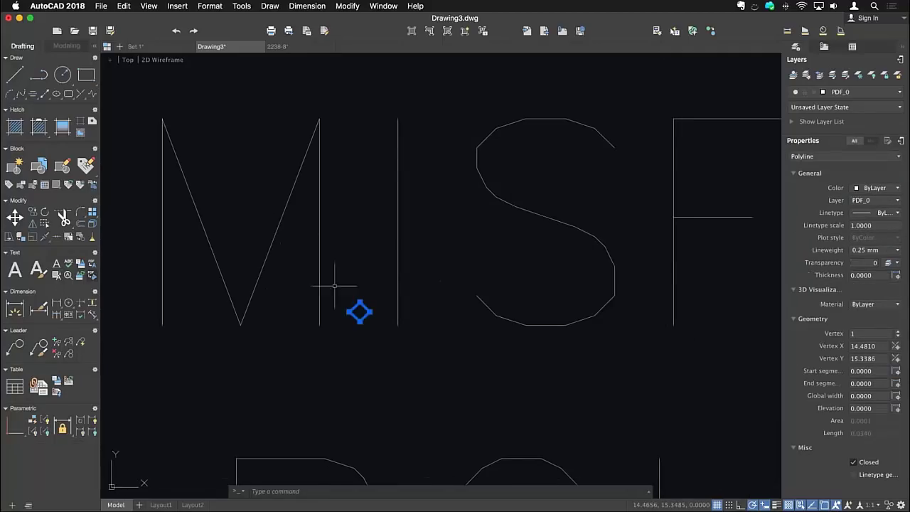
Step: Clear the polyline selection and look over the converted text lines for stray unconverted geometry
scroll(362, 308, down, 6)
scroll(363, 286, down, 3)
key(Escape)
scroll(266, 254, down, 3)
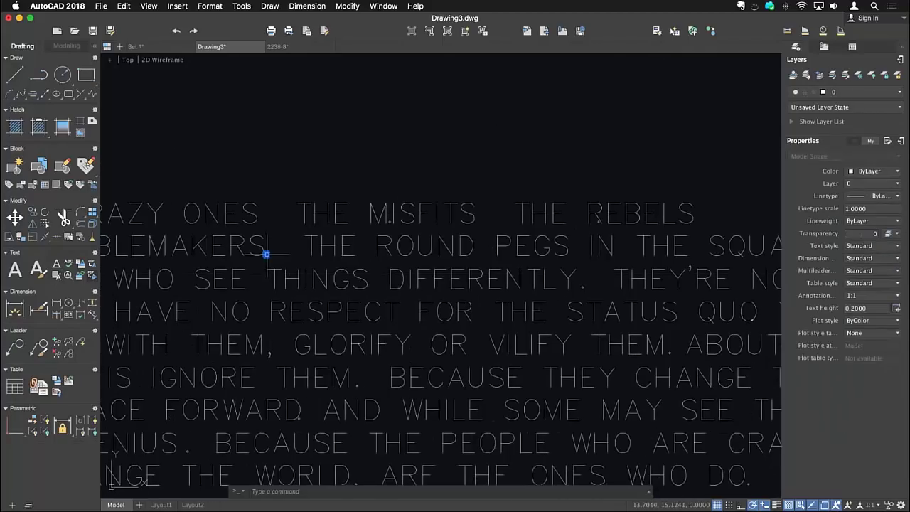
click(266, 254)
scroll(263, 249, up, 4)
scroll(260, 237, down, 4)
key(Escape)
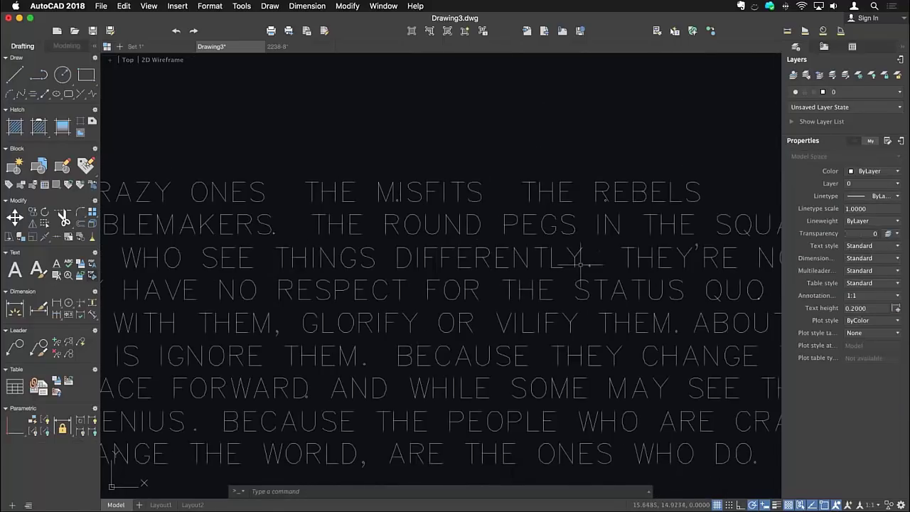
scroll(581, 263, down, 4)
scroll(355, 275, up, 1)
scroll(241, 220, down, 3)
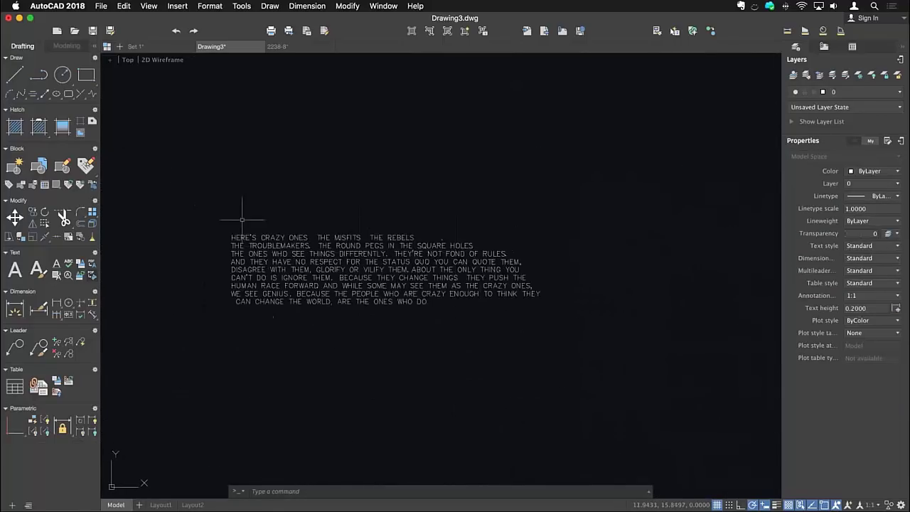
Step: Select all the converted text lines to check their object type, and clear the selection
click(242, 219)
click(195, 310)
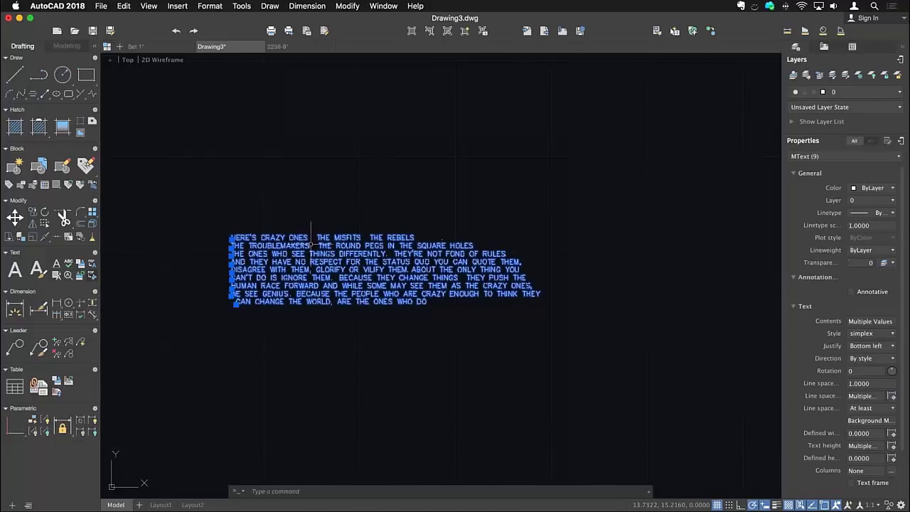
key(Escape)
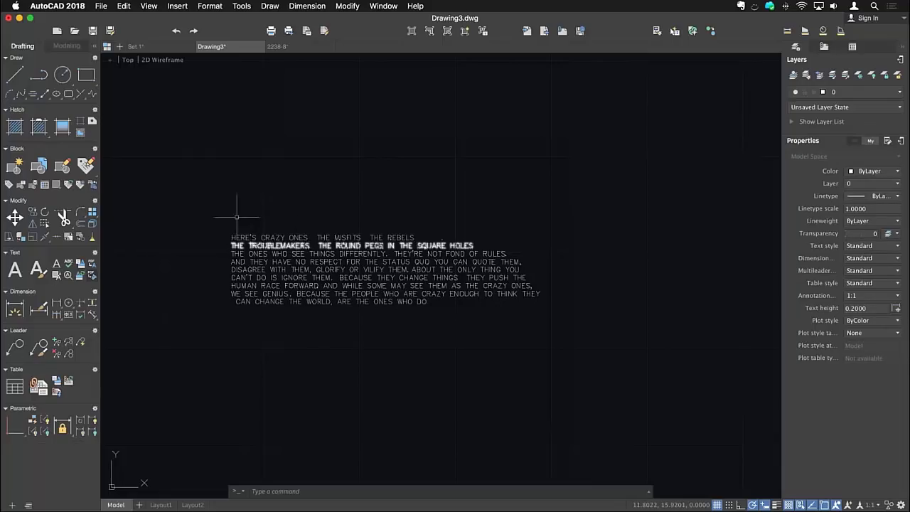
Step: In the Set 1 drawing, start Text to MText for the cover sheet's revision notes and set the text ordering to Selection set order
click(155, 46)
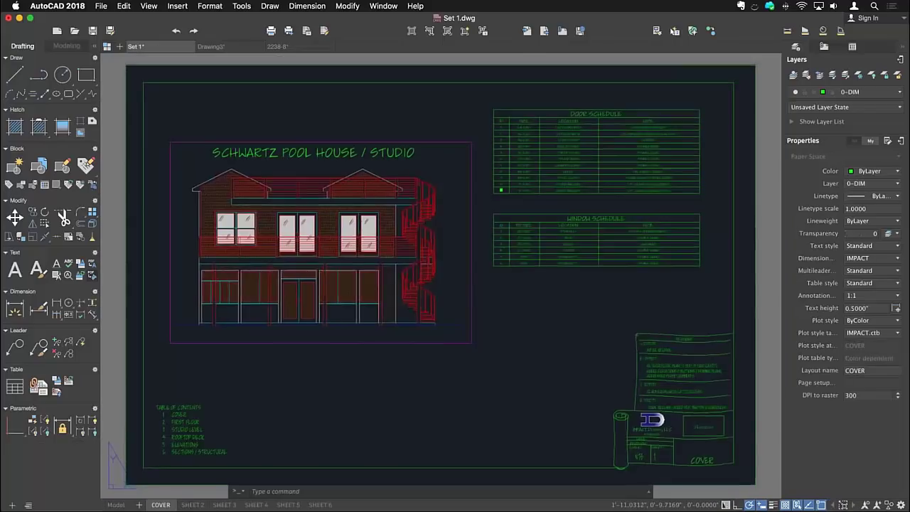
scroll(464, 330, up, 5)
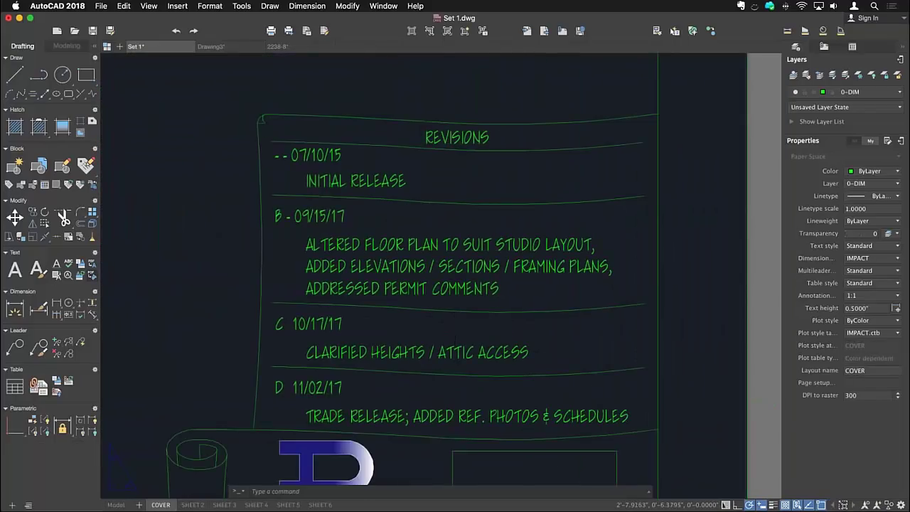
scroll(453, 281, up, 3)
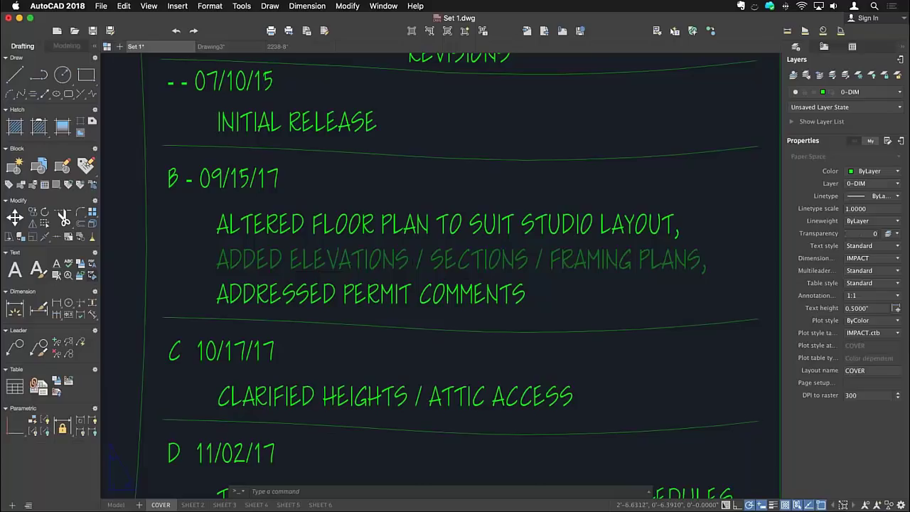
scroll(304, 276, up, 3)
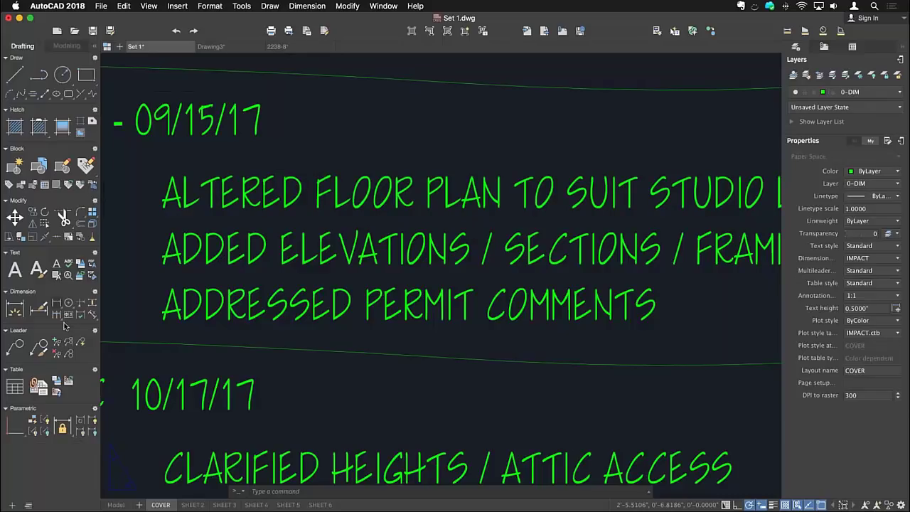
click(56, 277)
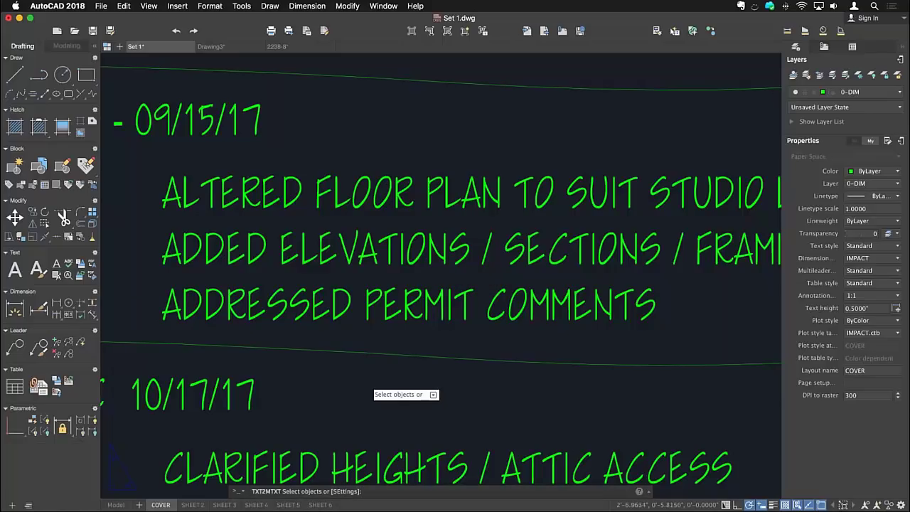
text(se)
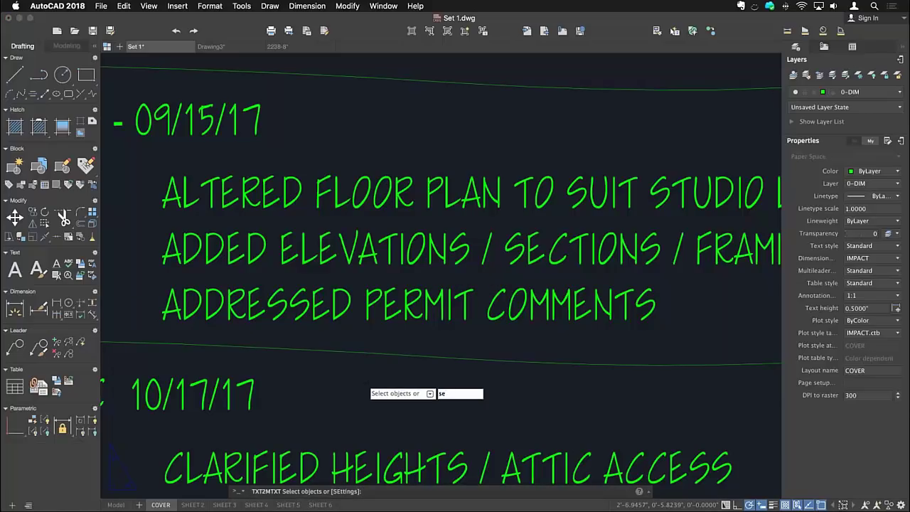
key(Return)
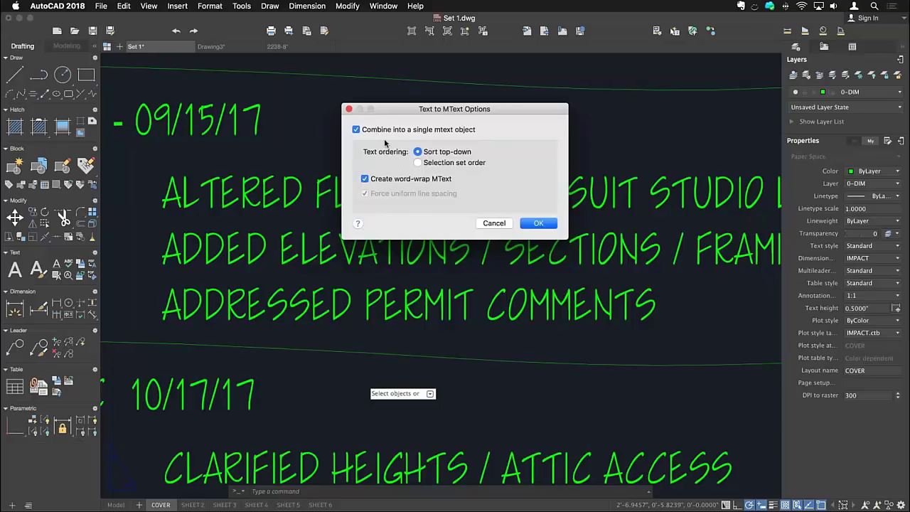
click(434, 162)
click(538, 226)
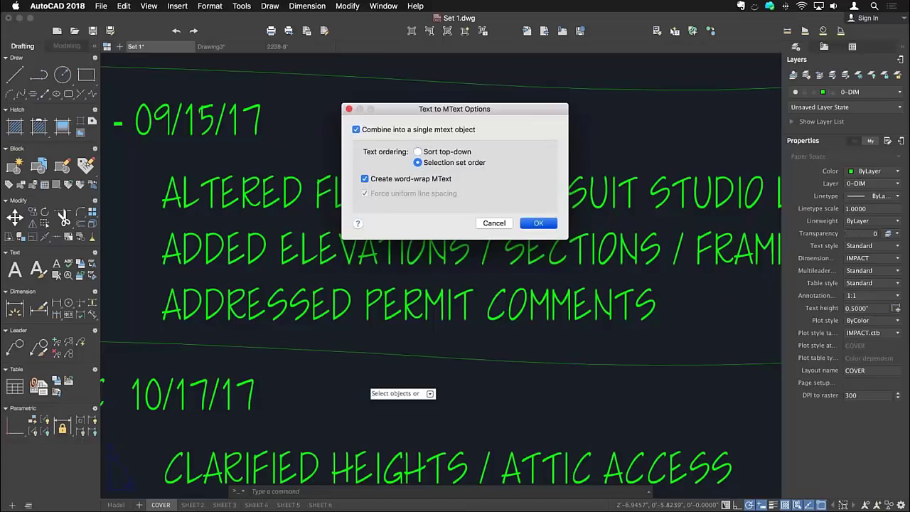
Step: Combine the three revision B lines into one MText, picking "ALTERED FLOOR PLAN", "ADDRESSED PERMIT COMMENTS" and "ADDED ELEVATIONS" in that order
click(337, 202)
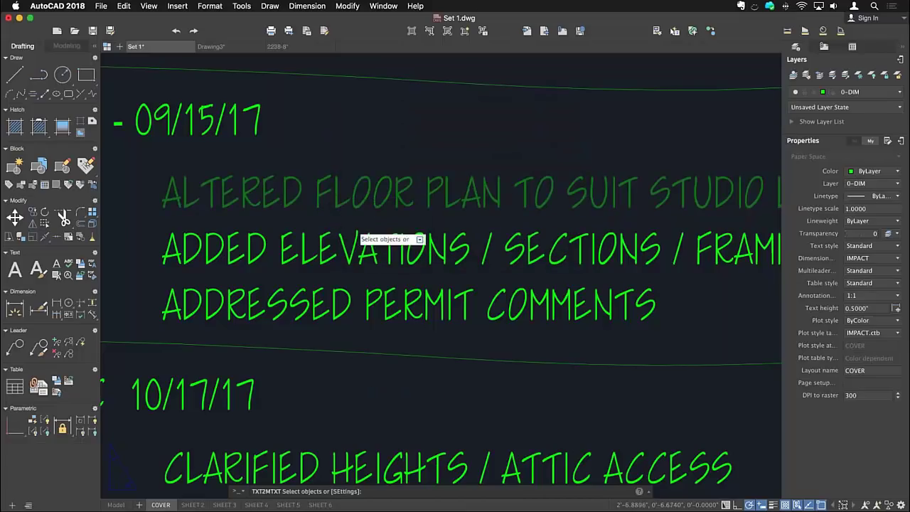
click(350, 301)
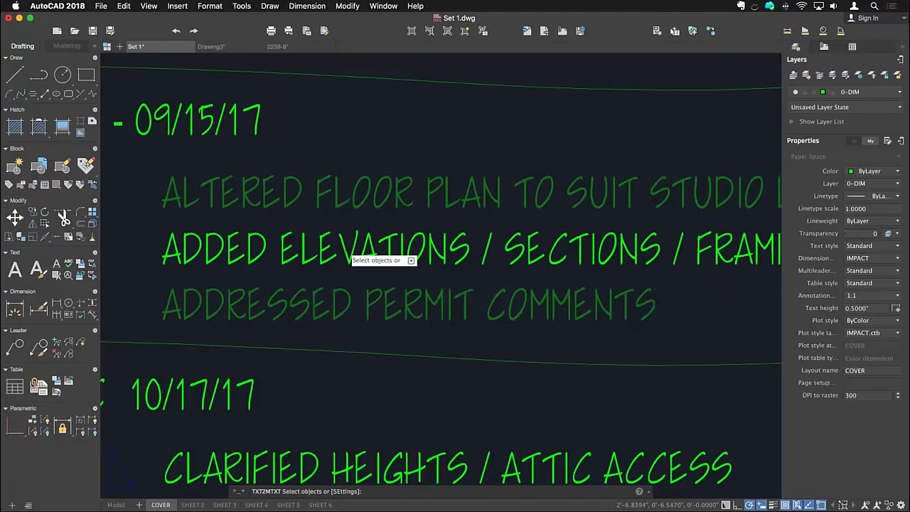
click(369, 241)
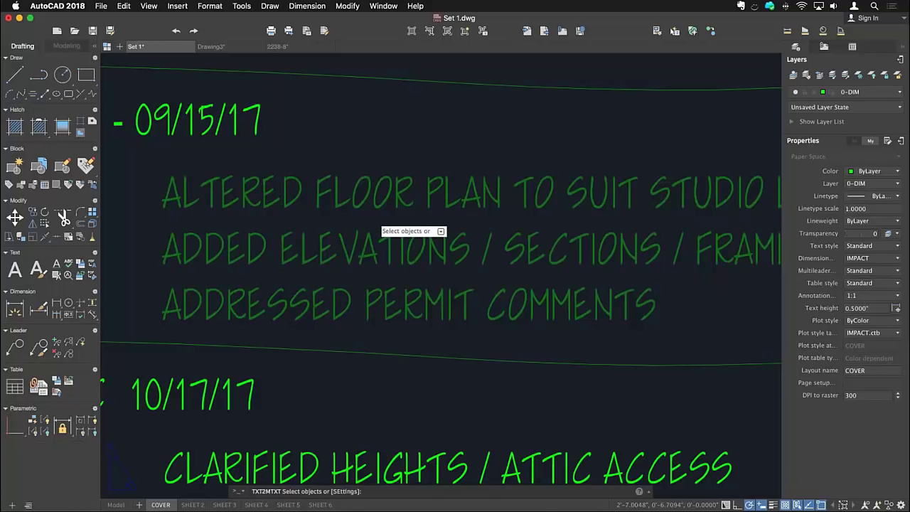
key(Return)
scroll(377, 225, down, 2)
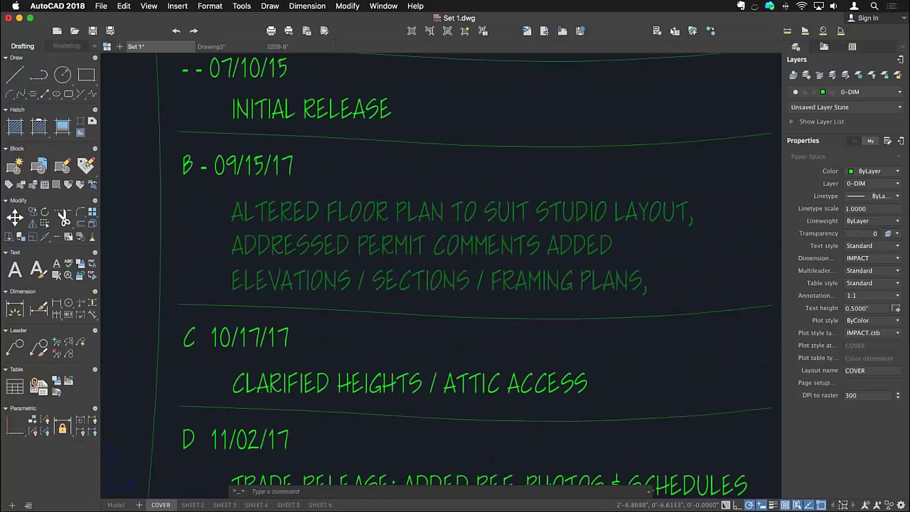
Step: Open the combined revision B note in the text editor to check its wrapping and close it without changes
scroll(341, 242, up, 2)
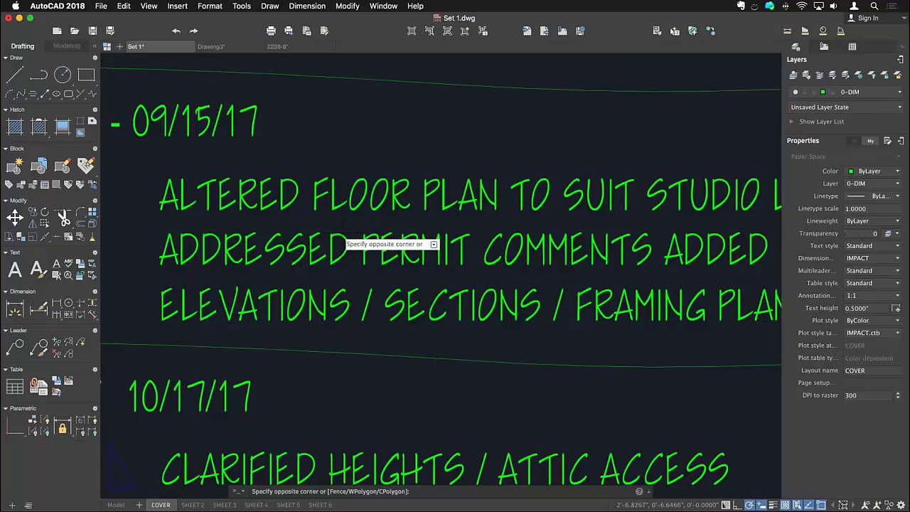
click(340, 242)
scroll(343, 253, down, 2)
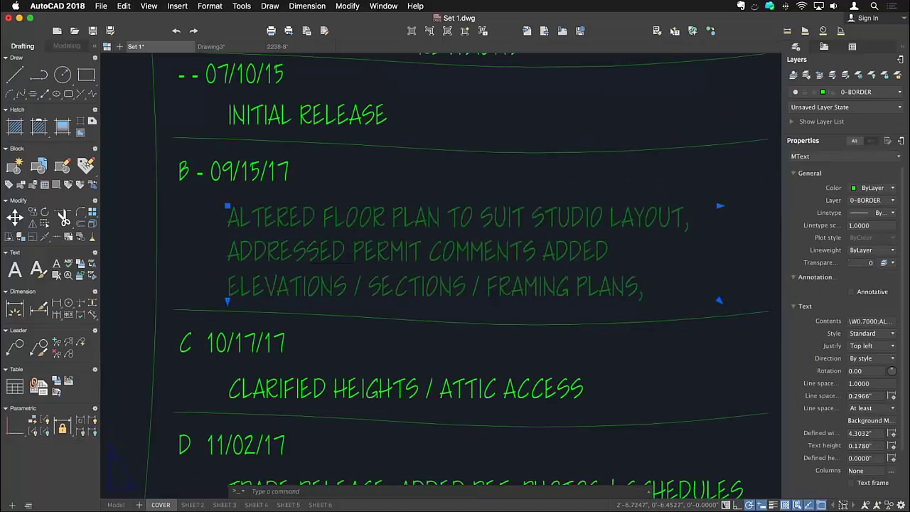
double_click(340, 242)
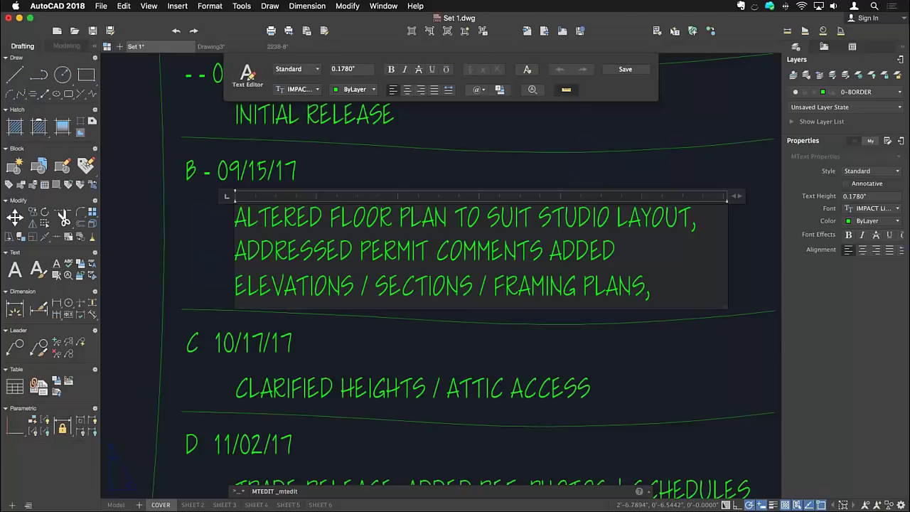
key(Escape)
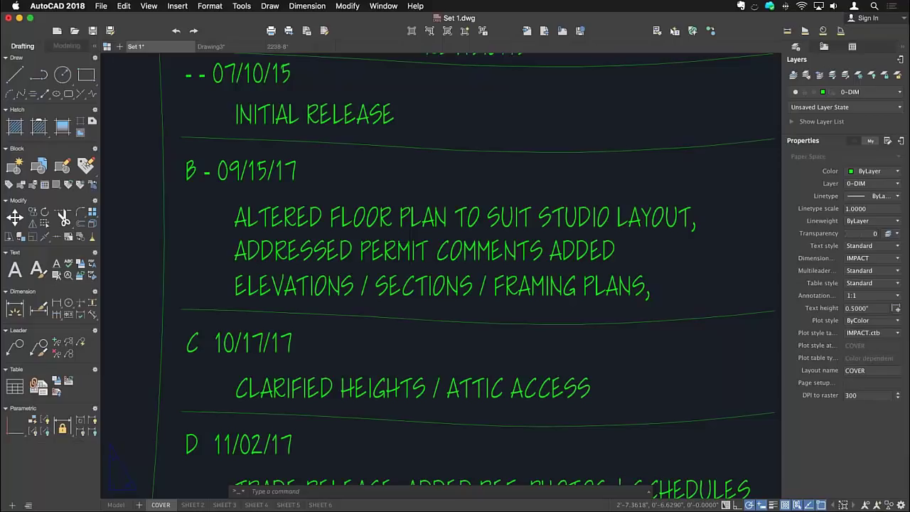
mouse_move(477, 217)
middle_down()
mouse_move(421, 183)
mouse_move(390, 131)
mouse_move(383, 150)
middle_up()
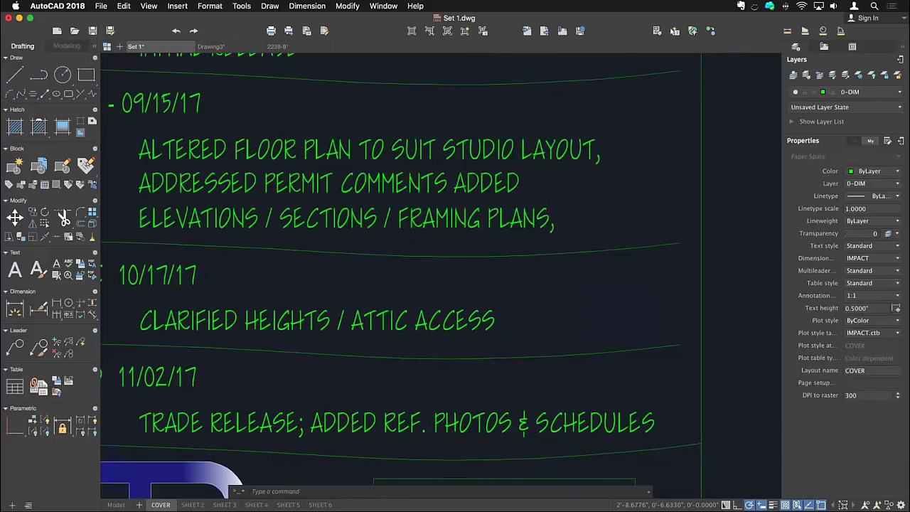
scroll(463, 185, down, 2)
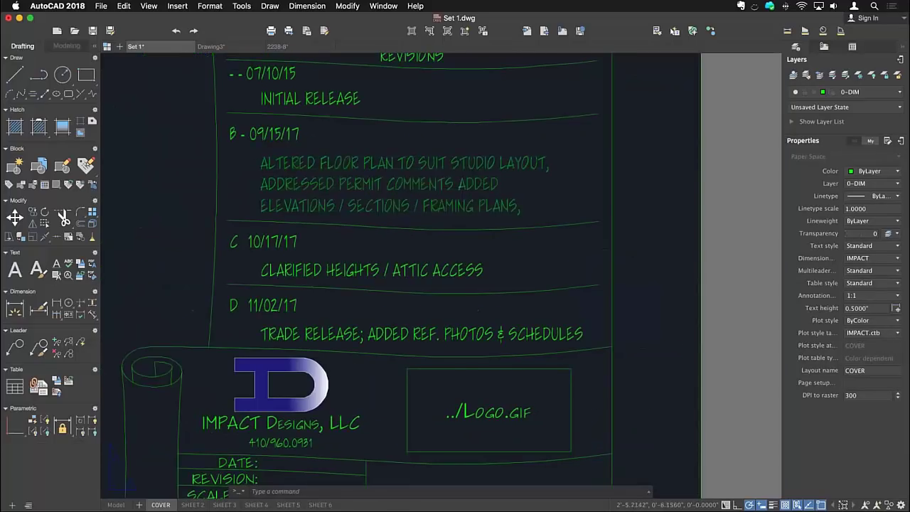
Step: Switch to the 2238-8 drawing and examine the 3D pedestal sink from several angles, checking its object type
click(292, 48)
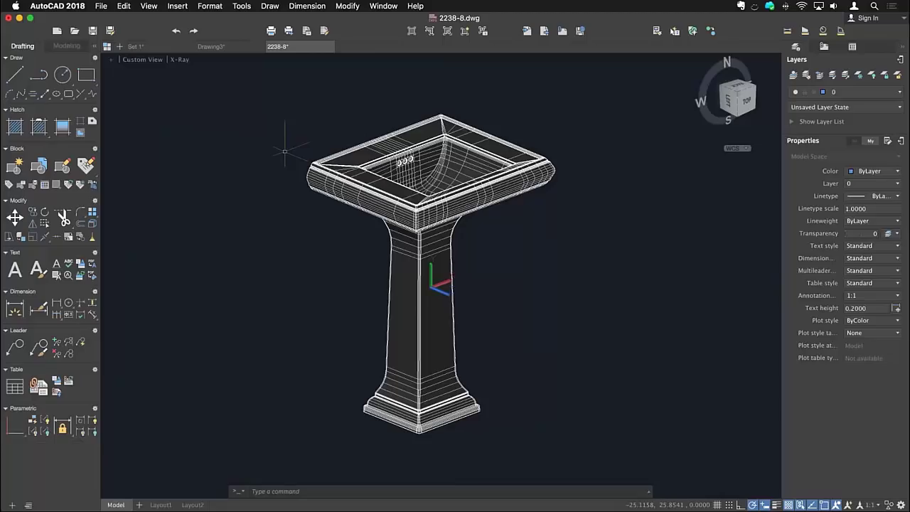
shift+middle_drag(519, 277, 451, 305)
click(491, 227)
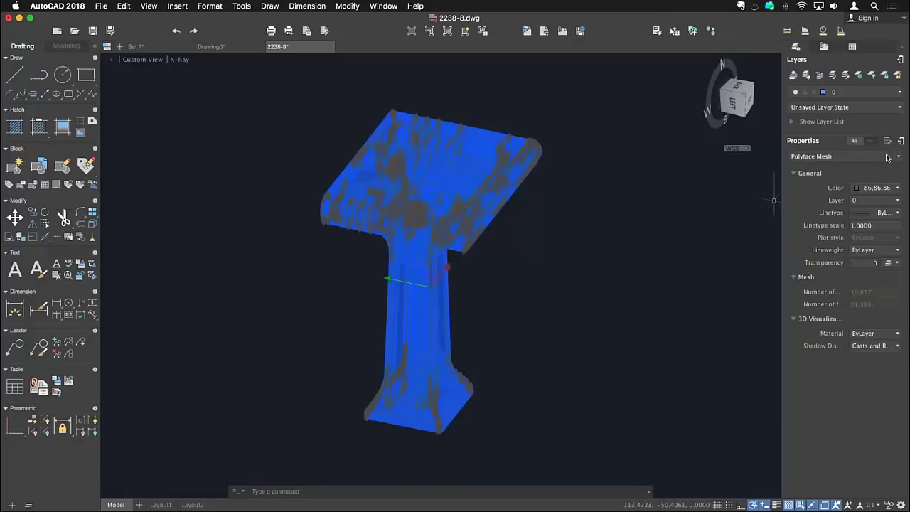
key(Escape)
shift+middle_drag(498, 277, 417, 277)
click(417, 280)
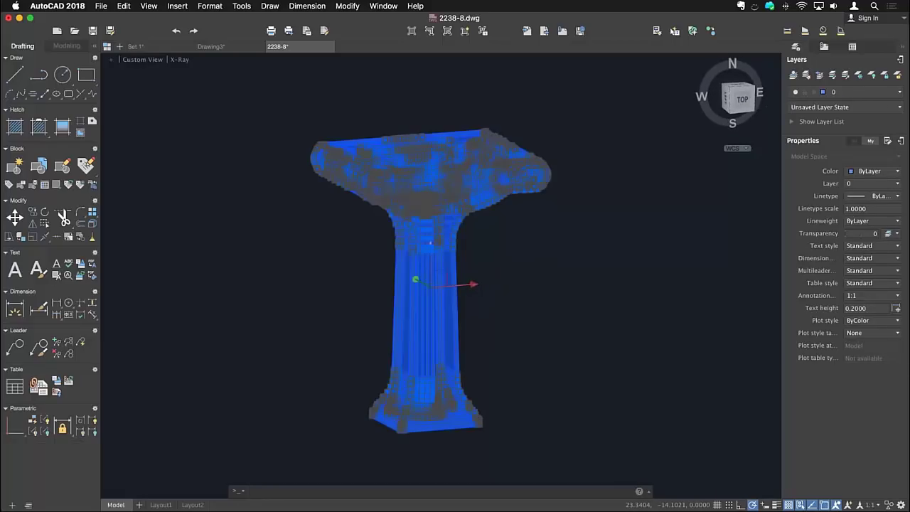
key(Escape)
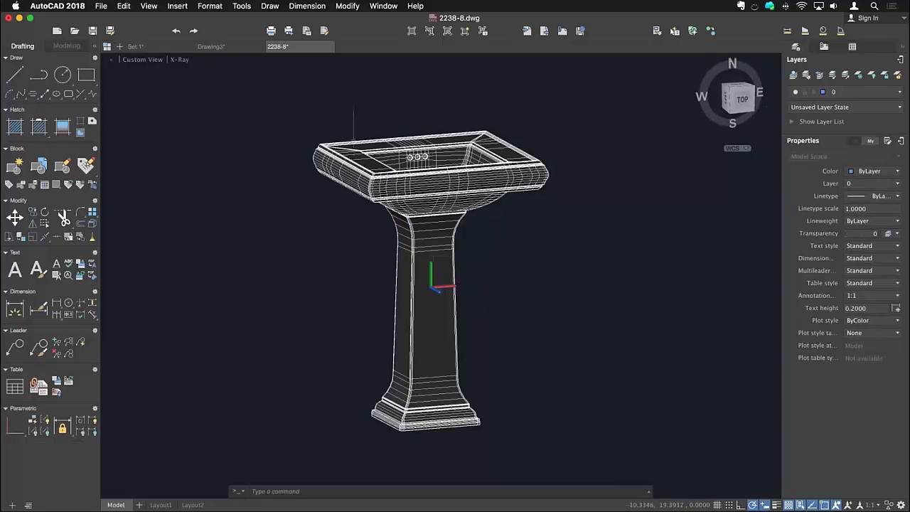
Step: Set the pedestal sink drawing to the Front view
click(142, 60)
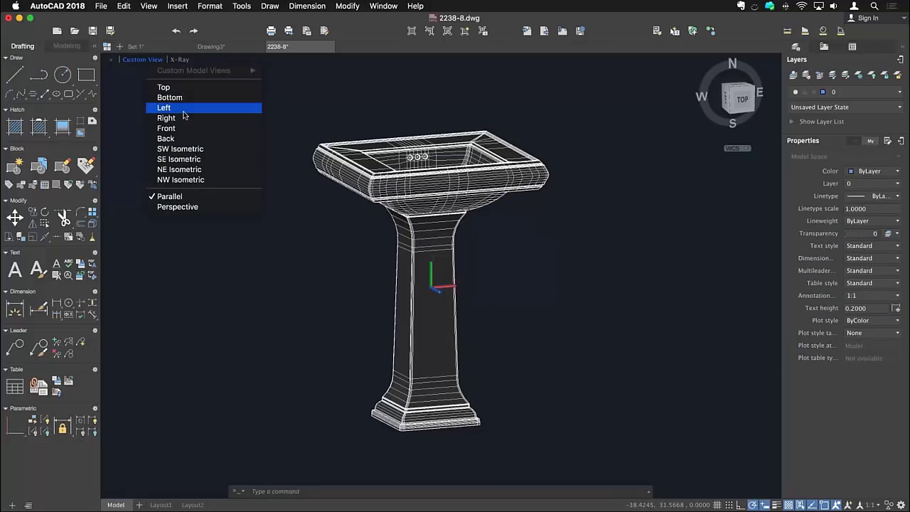
click(215, 127)
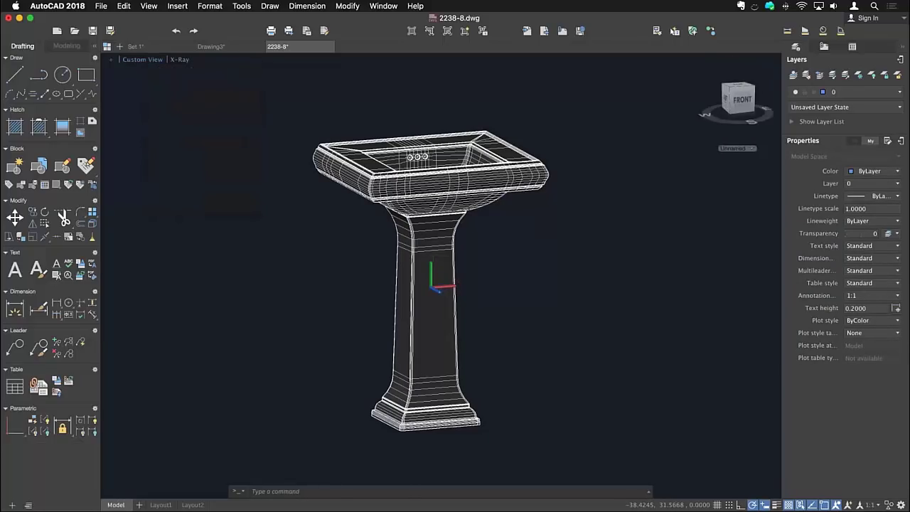
scroll(332, 203, down, 2)
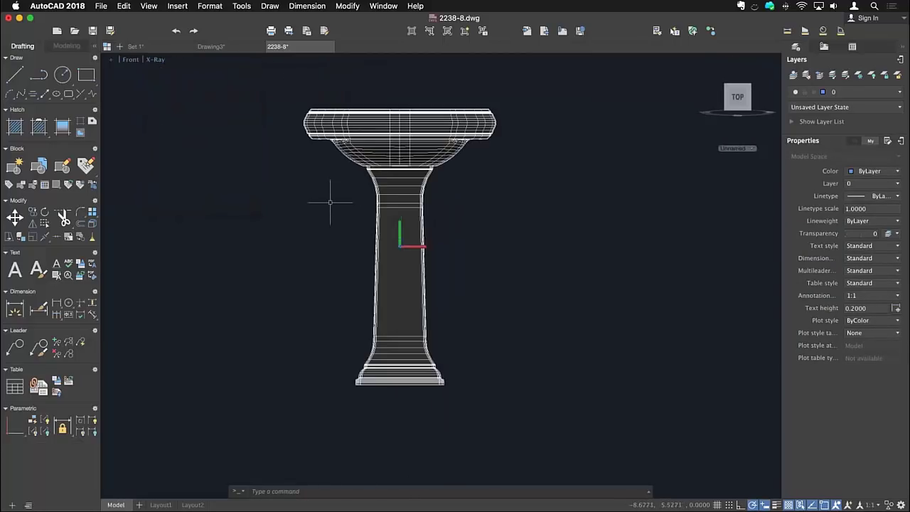
Step: Flatten the whole pedestal sink into 2D geometry with FLATTEN, answering Yes to removing hidden lines
text(flatten)
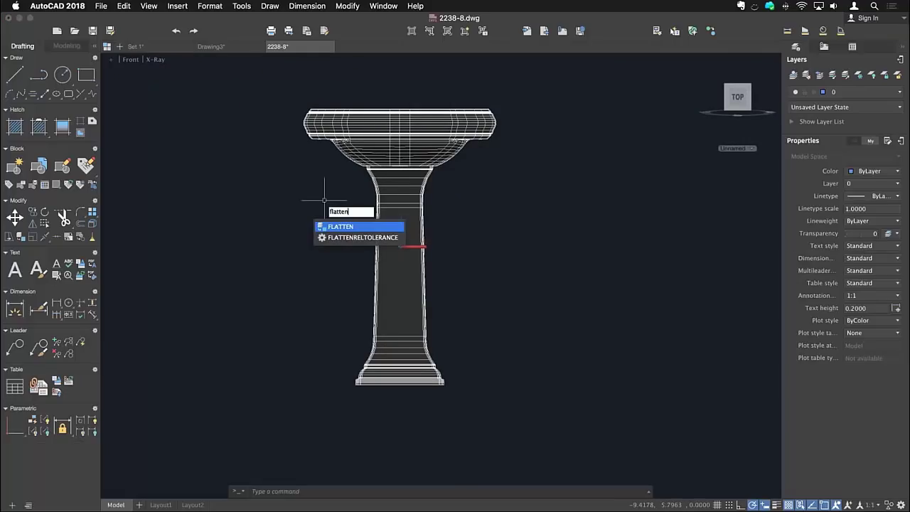
key(Return)
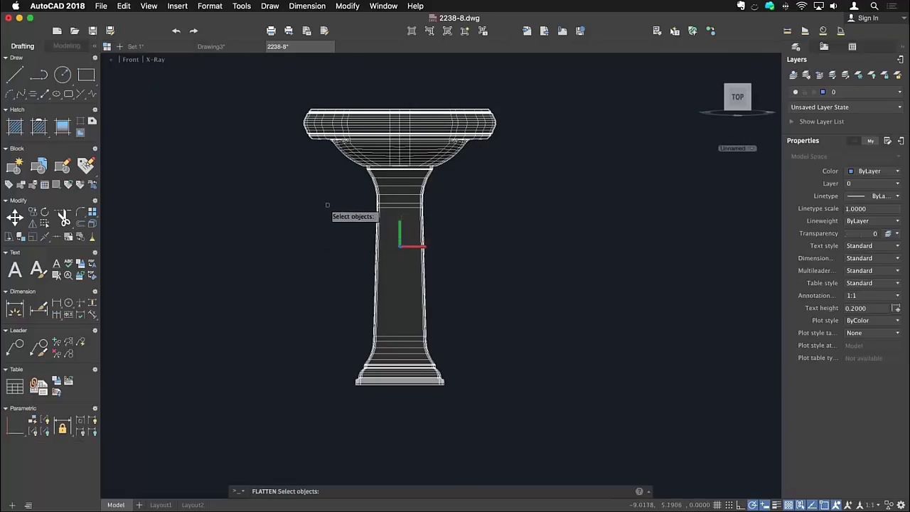
click(529, 90)
click(254, 434)
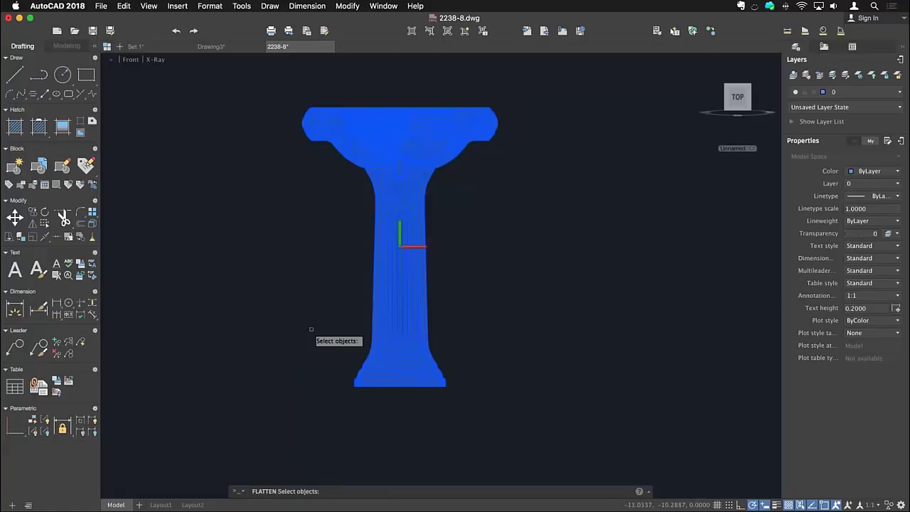
key(Return)
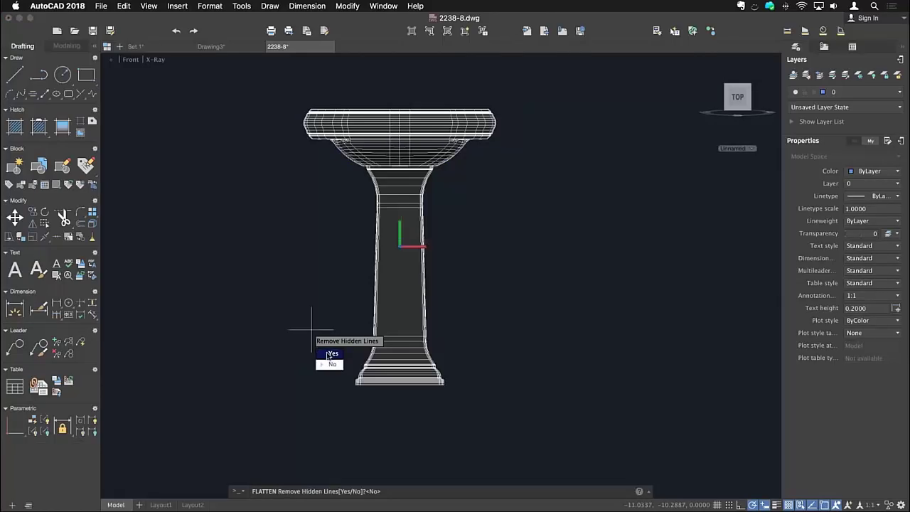
click(331, 354)
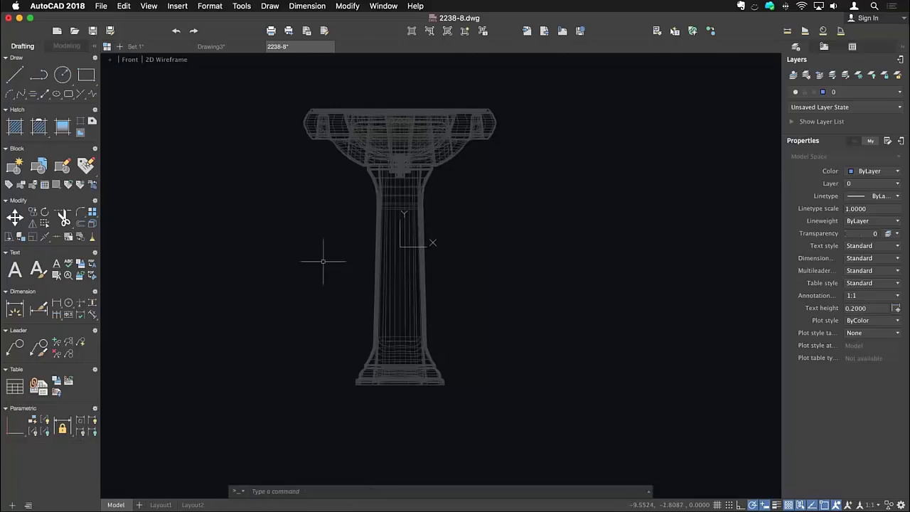
Step: Examine the flattened pedestal sink up close and from rotated angles, checking its linework and depth
scroll(335, 92, up, 5)
click(276, 143)
click(253, 171)
key(Escape)
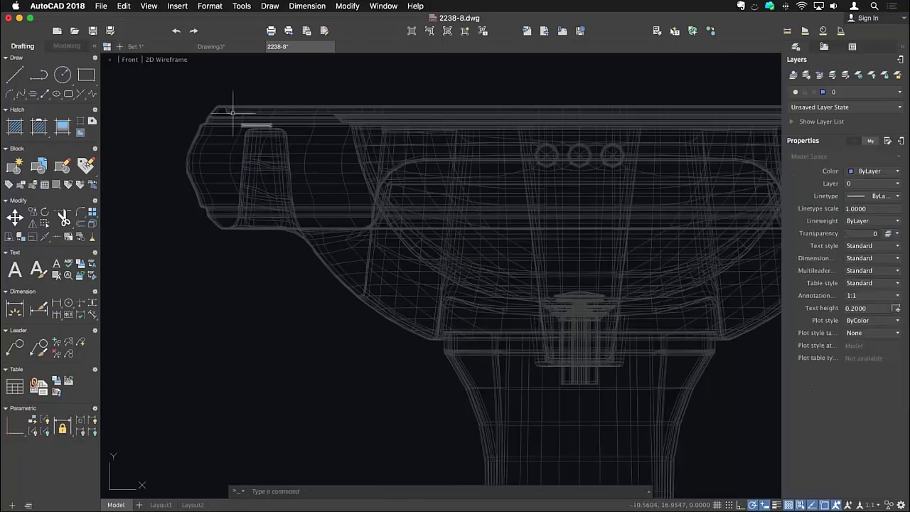
scroll(463, 228, down, 6)
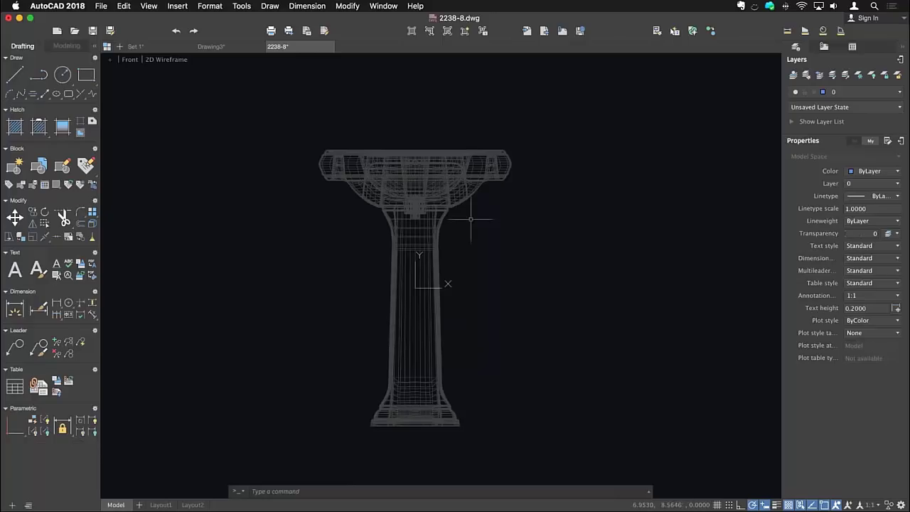
scroll(321, 145, up, 5)
scroll(396, 184, down, 8)
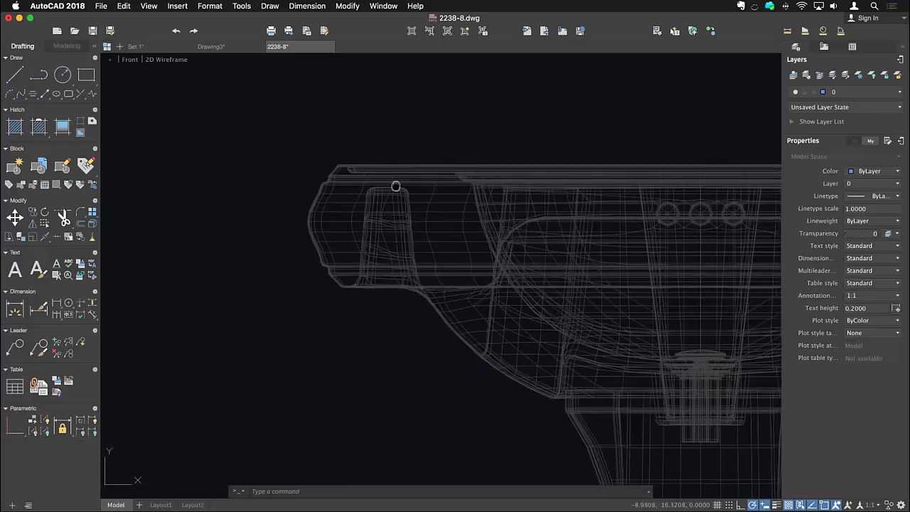
scroll(386, 203, up, 3)
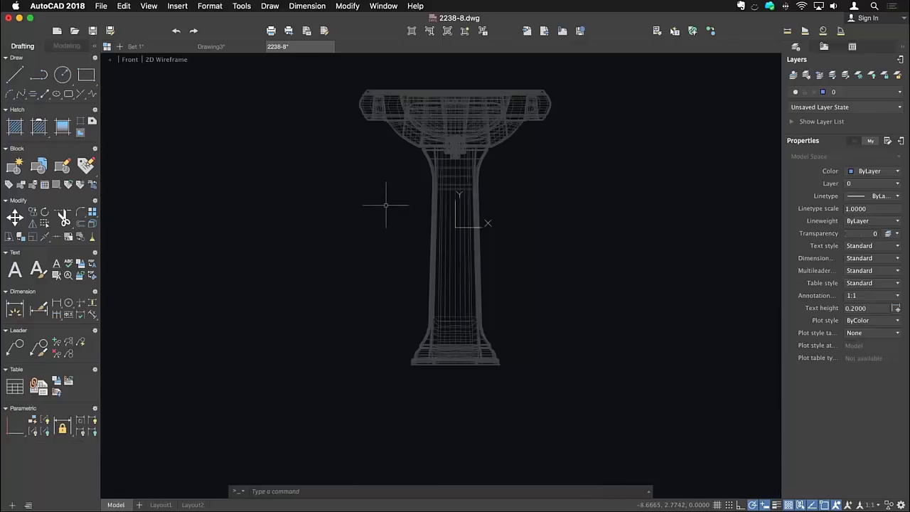
shift+middle_drag(481, 225, 498, 289)
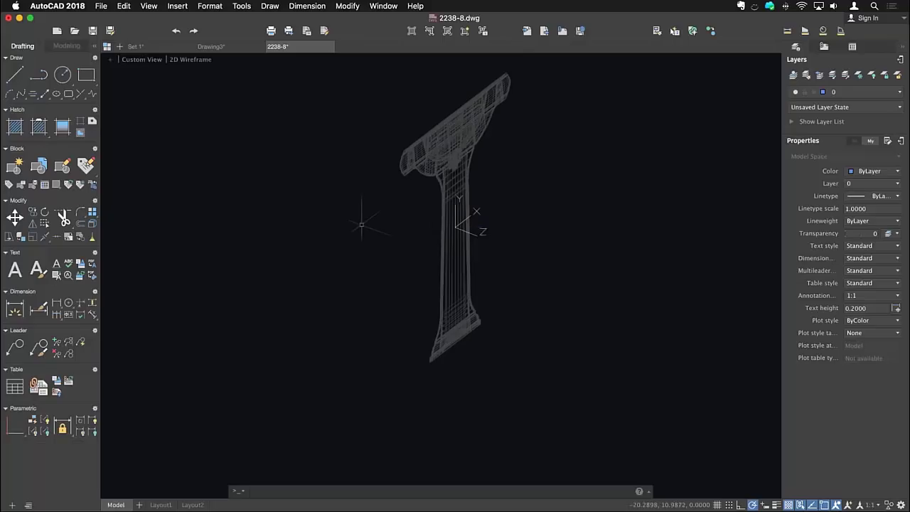
shift+middle_drag(280, 204, 313, 240)
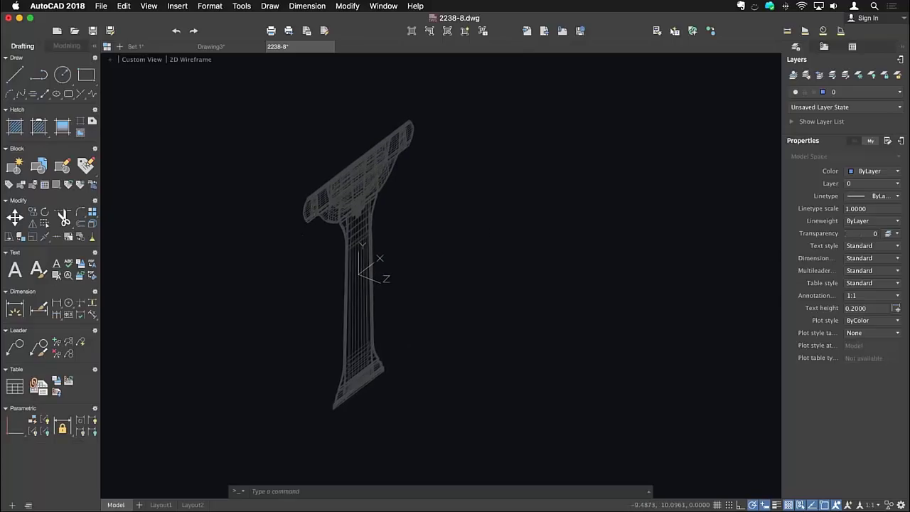
scroll(317, 238, up, 6)
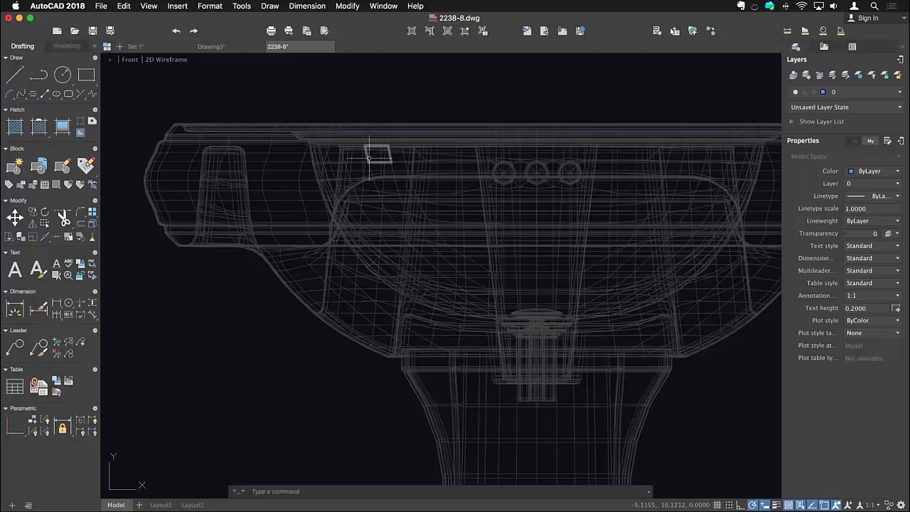
Step: Switch to the Set 1 drawing and show the Title-Info external reference's details in the Reference Manager
click(168, 46)
scroll(442, 194, down, 3)
scroll(442, 194, up, 3)
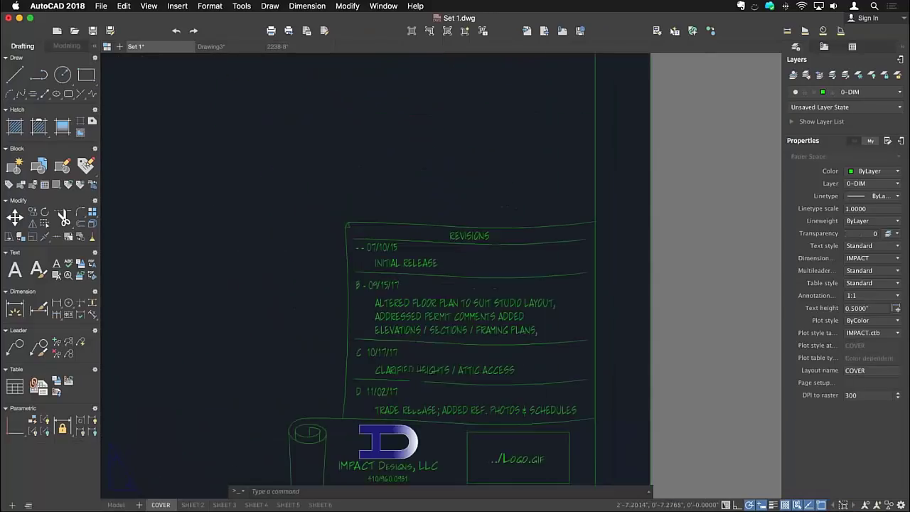
middle_drag(442, 193, 451, 206)
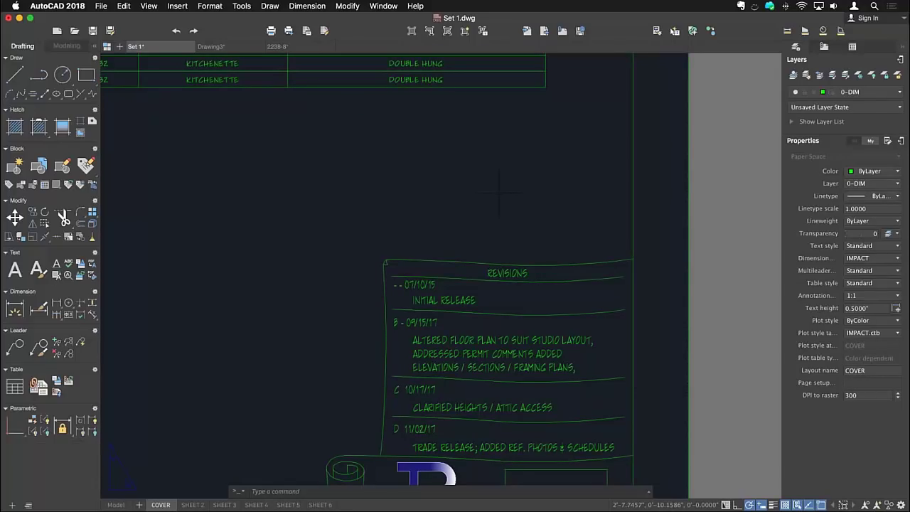
click(824, 47)
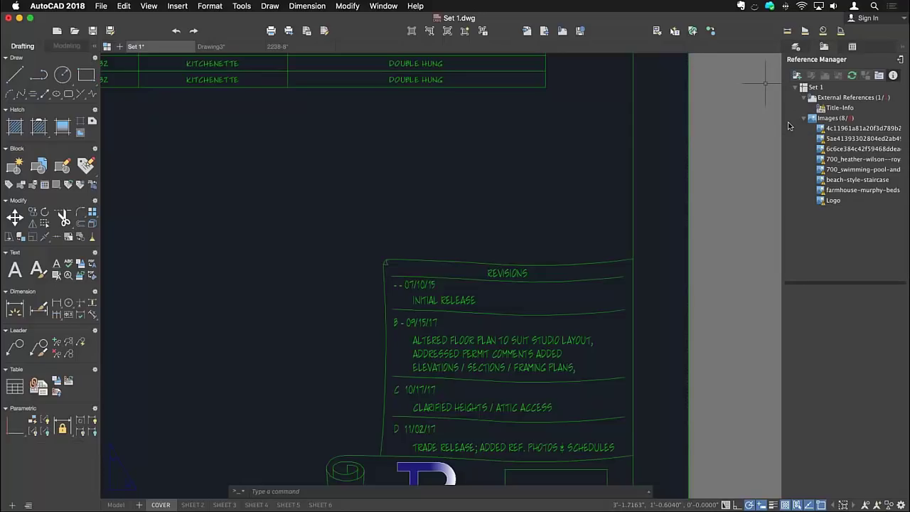
click(838, 107)
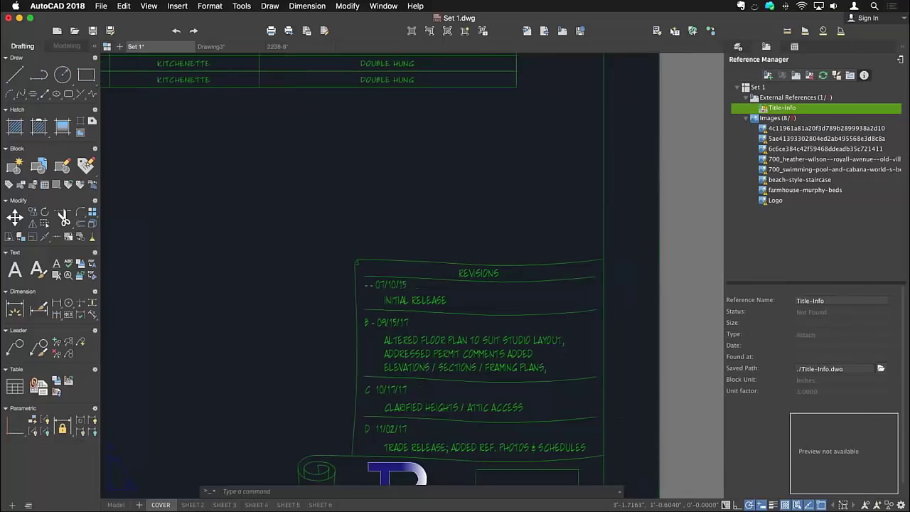
Step: Browse the folder hierarchy for the Title-Info reference's saved path and close the file browser without choosing a file
click(882, 368)
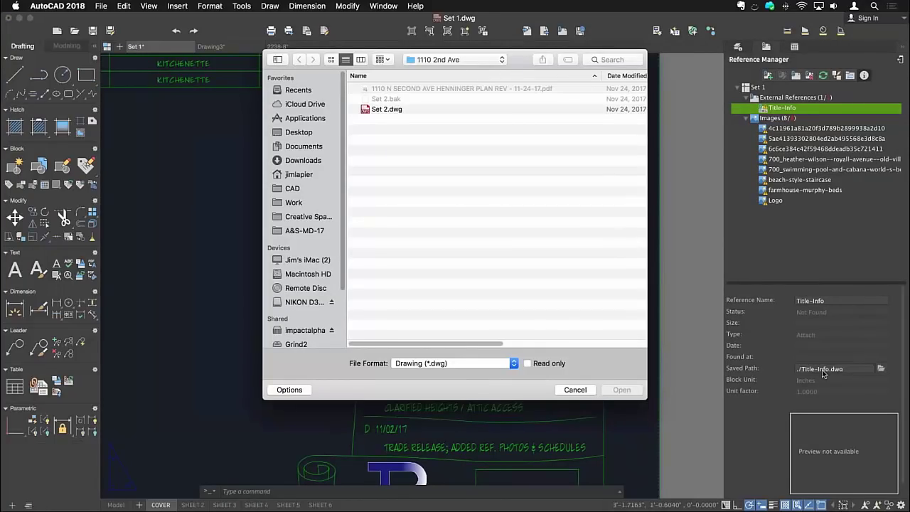
click(485, 62)
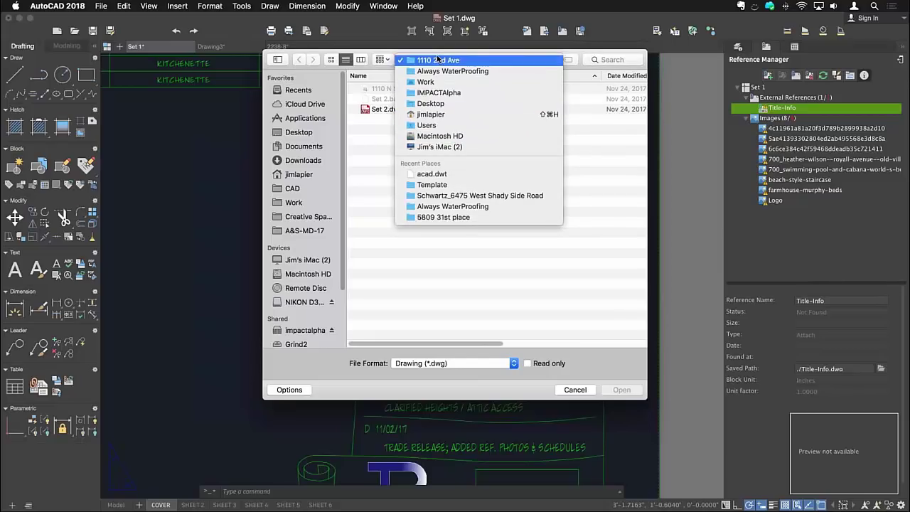
click(580, 167)
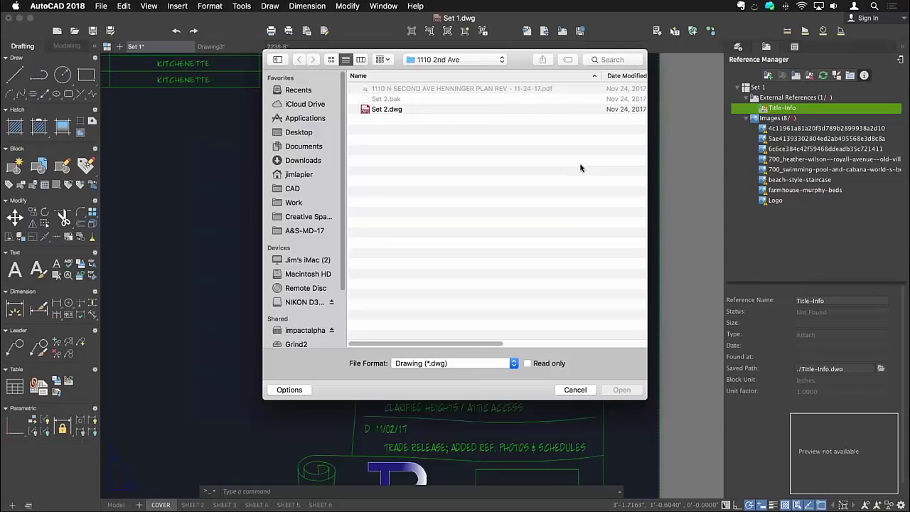
click(577, 390)
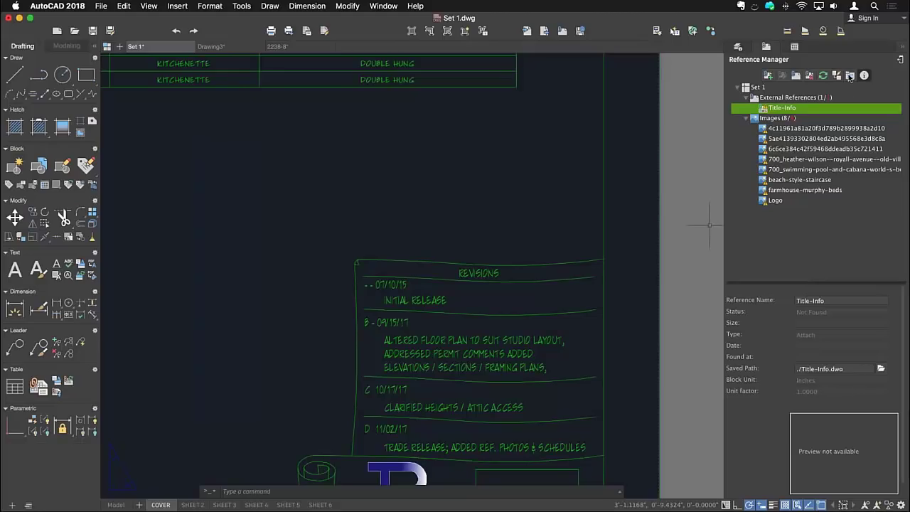
Step: Try mapping the Windows server address c:\impact to /Volumes/IMPACT in Server Path Mapping, and cancel the mapping dialog
click(850, 76)
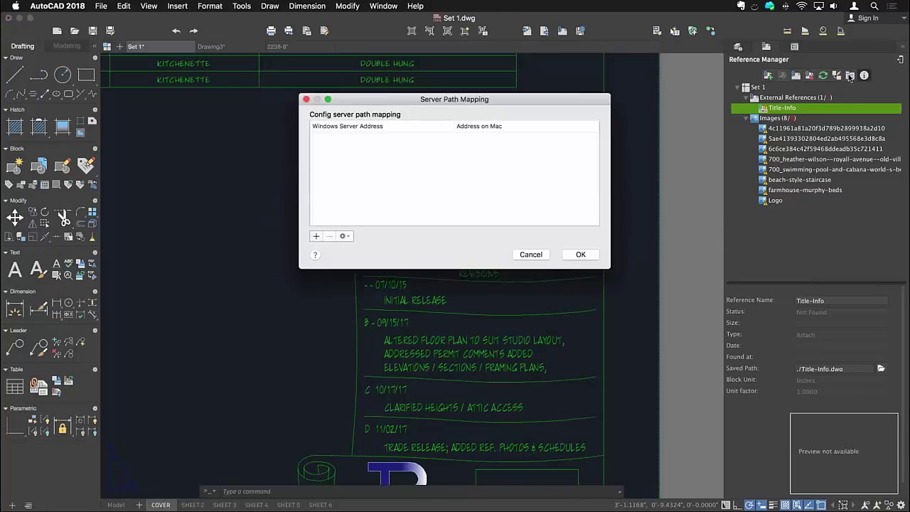
drag(382, 101, 374, 112)
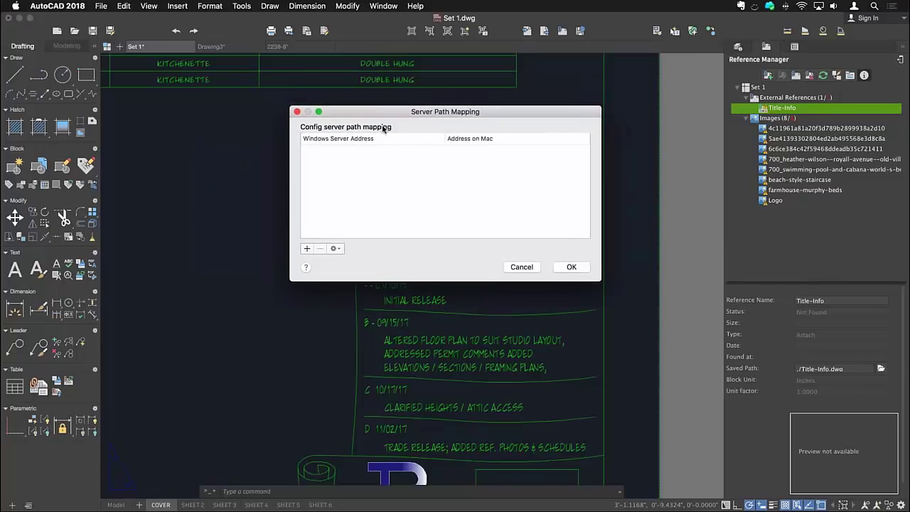
click(307, 248)
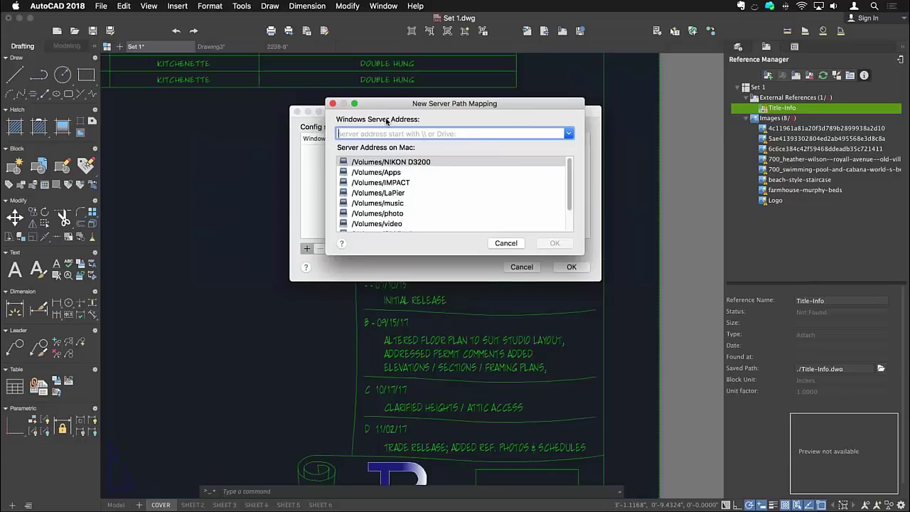
scroll(393, 206, down, 2)
scroll(396, 207, down, 2)
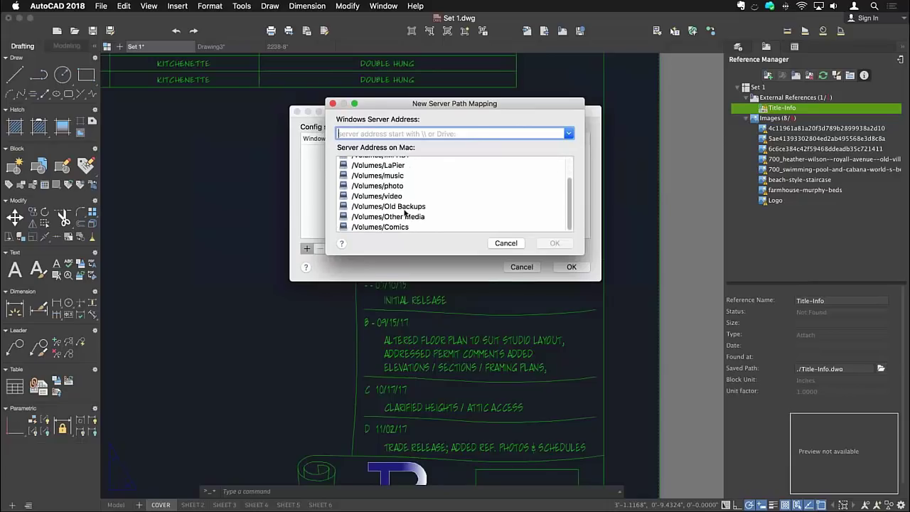
scroll(391, 192, up, 4)
click(389, 182)
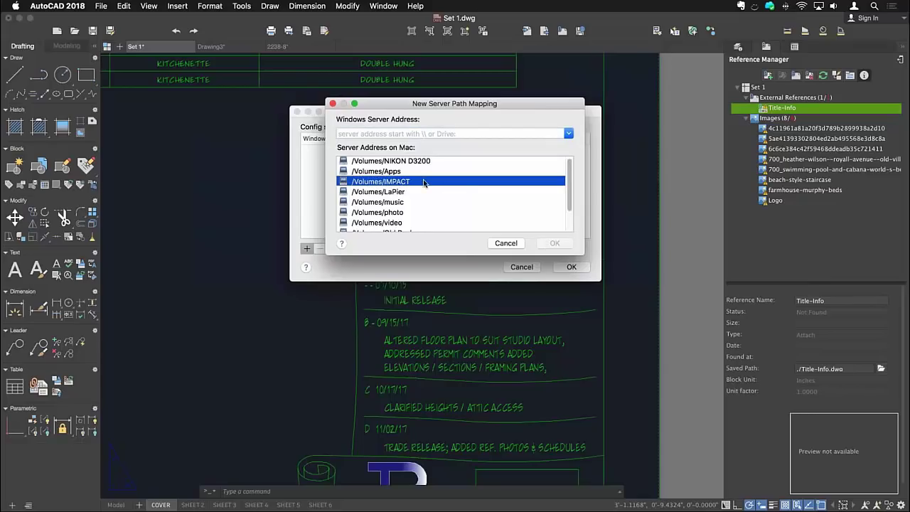
click(568, 134)
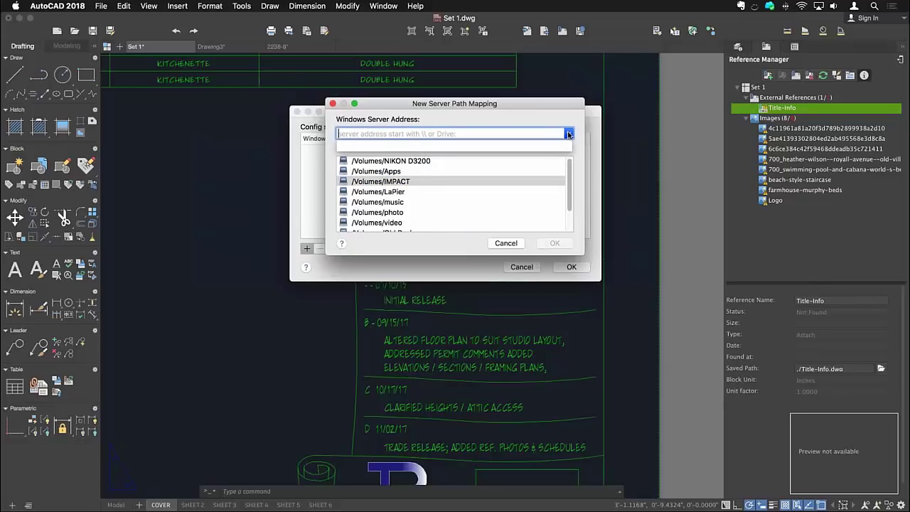
text(c:\)
key(BackSpace)
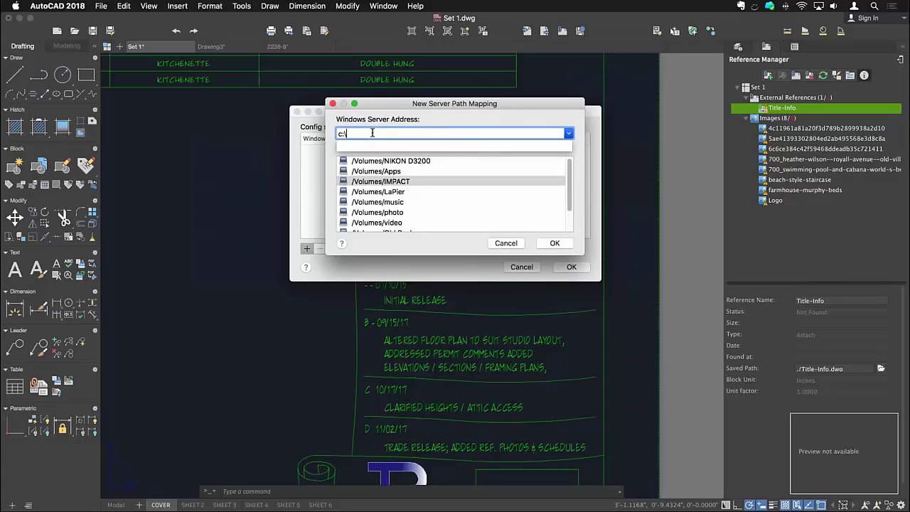
text(impact)
click(556, 243)
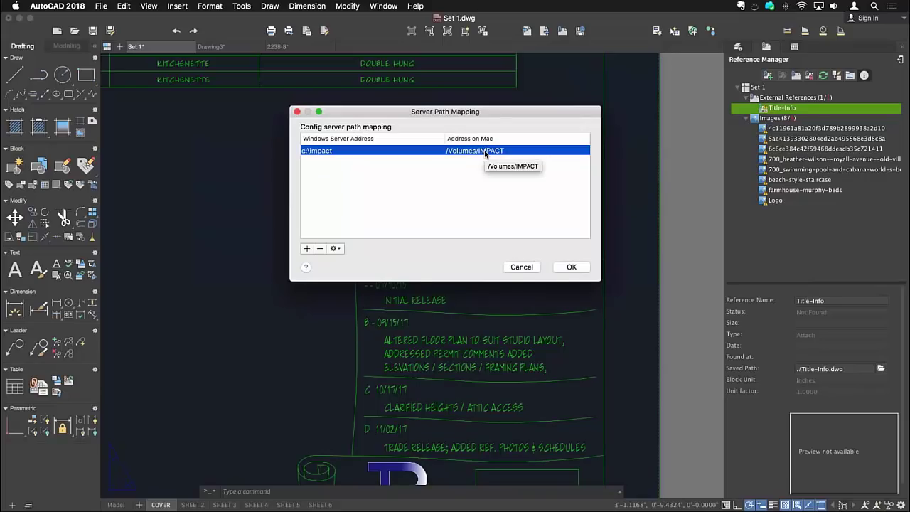
click(523, 267)
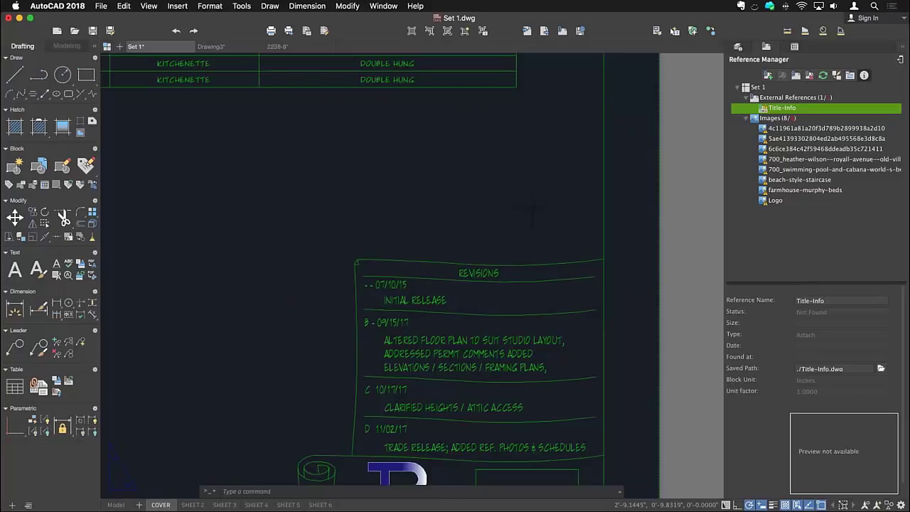
Step: Change the Title-Info external reference's path type to relative
right_click(790, 111)
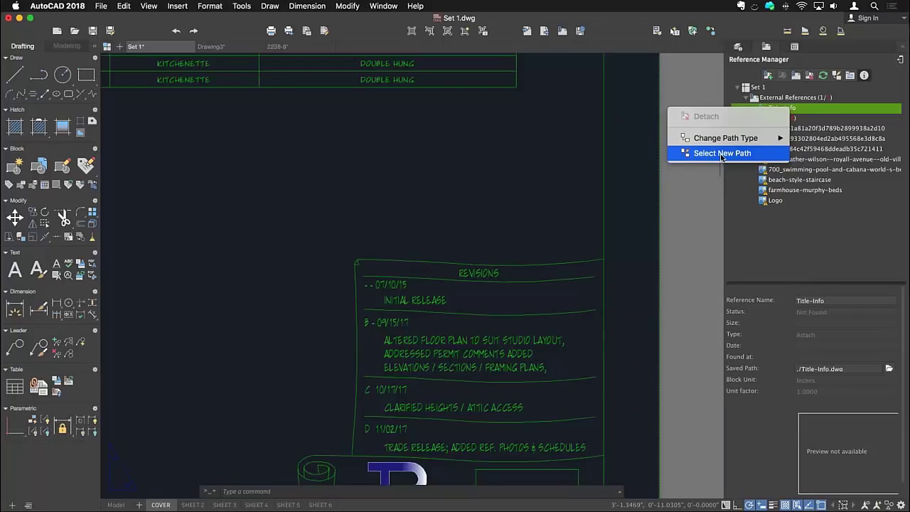
mouse_move(723, 141)
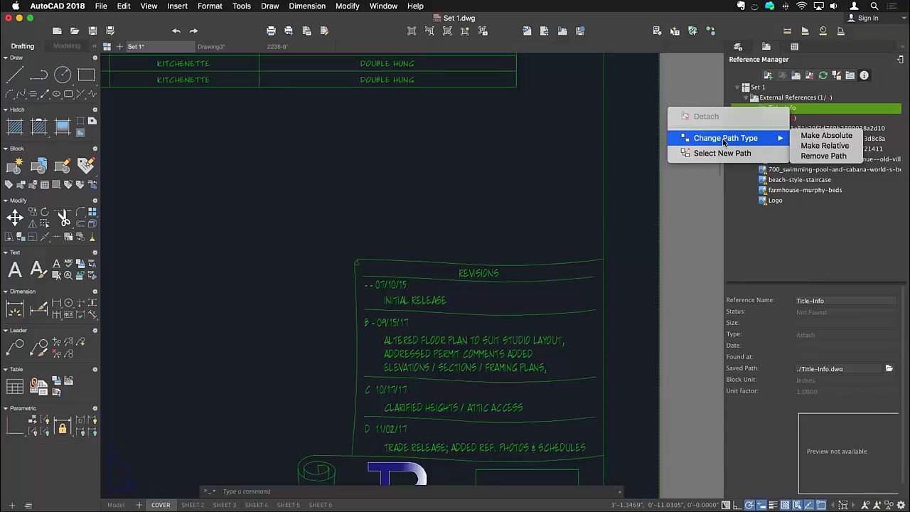
right_click(816, 113)
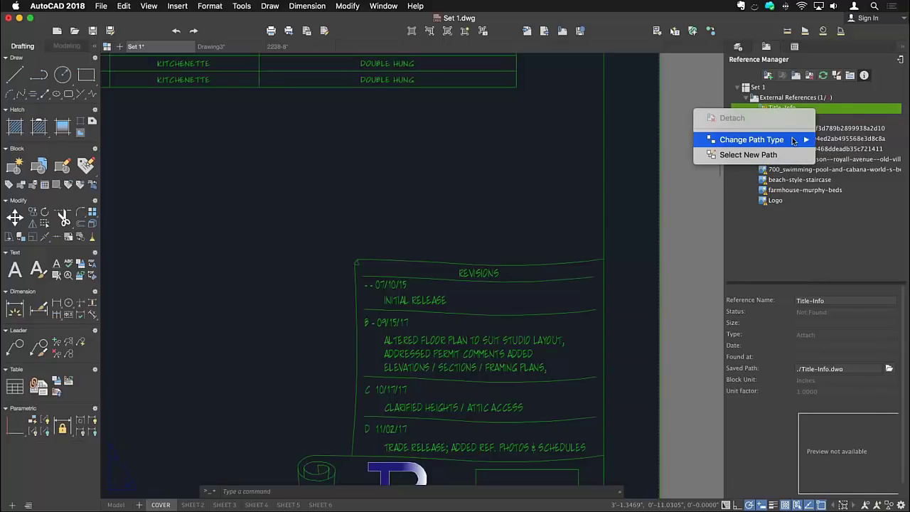
mouse_move(794, 142)
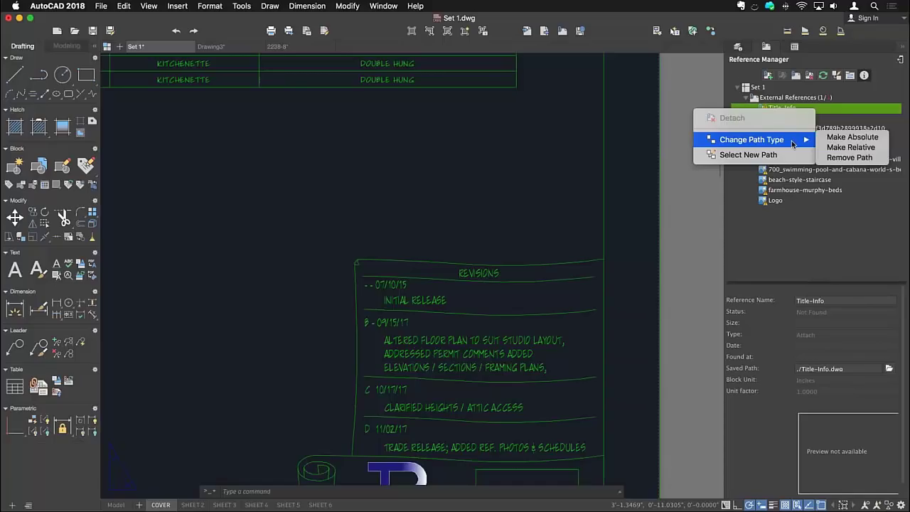
click(851, 148)
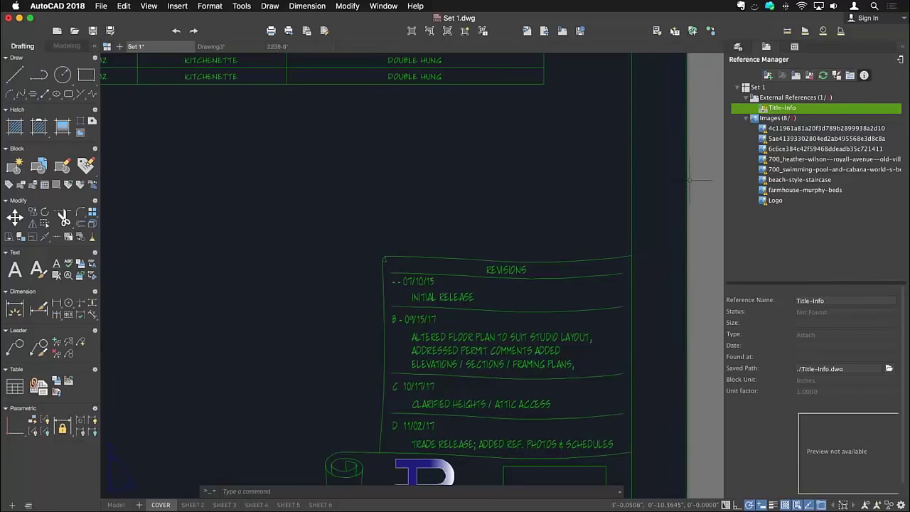
Step: Save the drawing as Set 1.dwg in the Documents folder
click(110, 30)
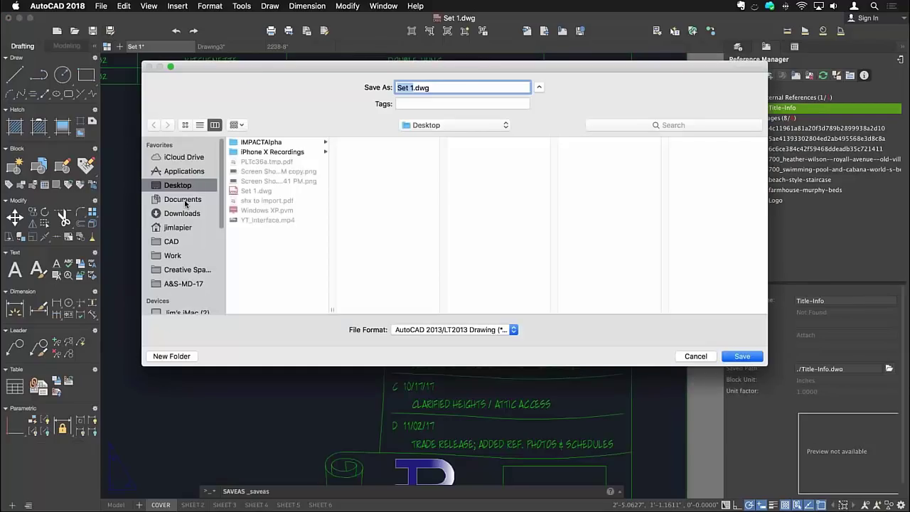
click(188, 202)
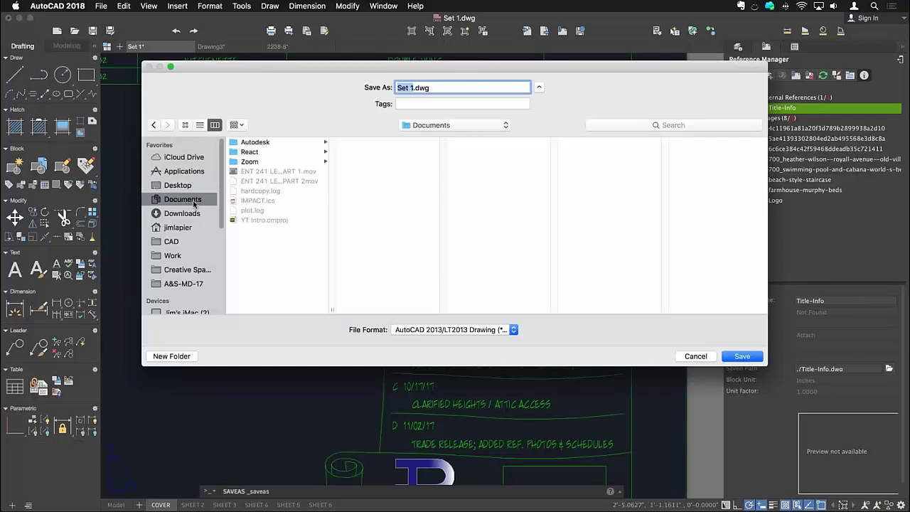
click(740, 355)
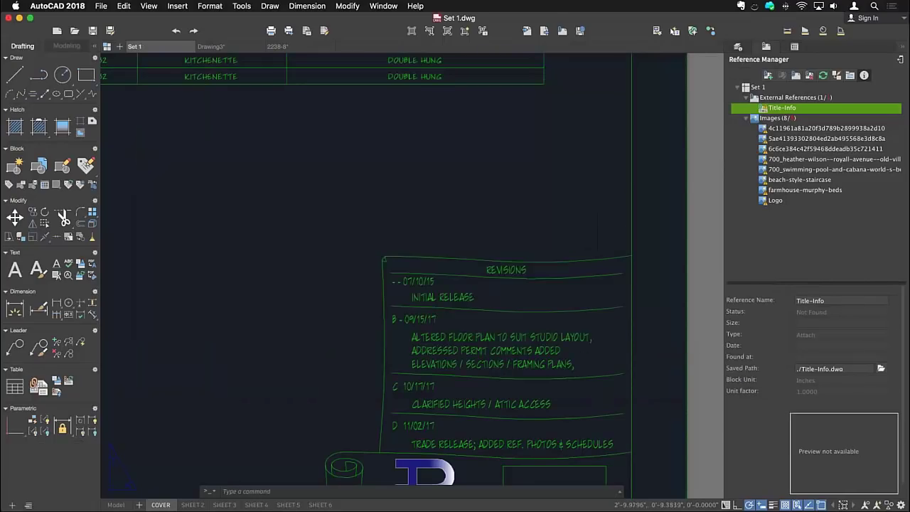
Step: Save the drawing as Set 1.dwg in the Downloads folder, choosing to update relative paths
key(super+shift+s)
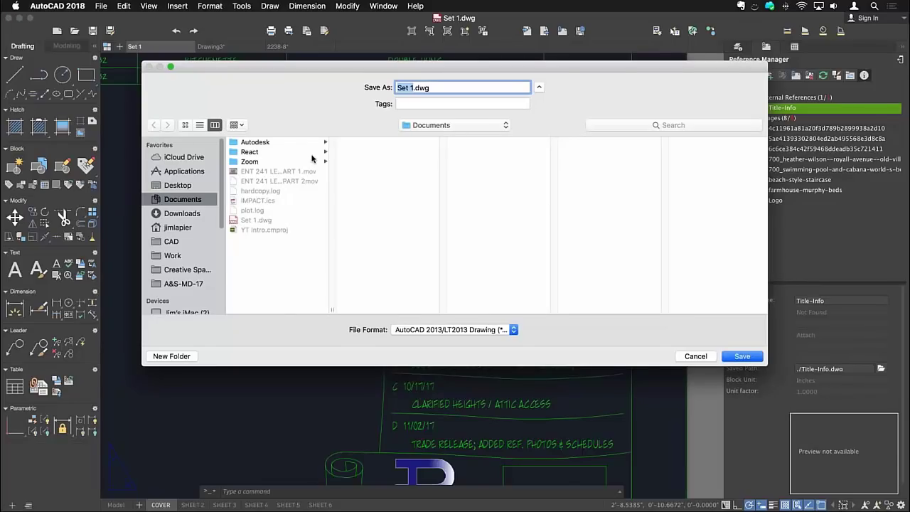
click(182, 214)
click(738, 356)
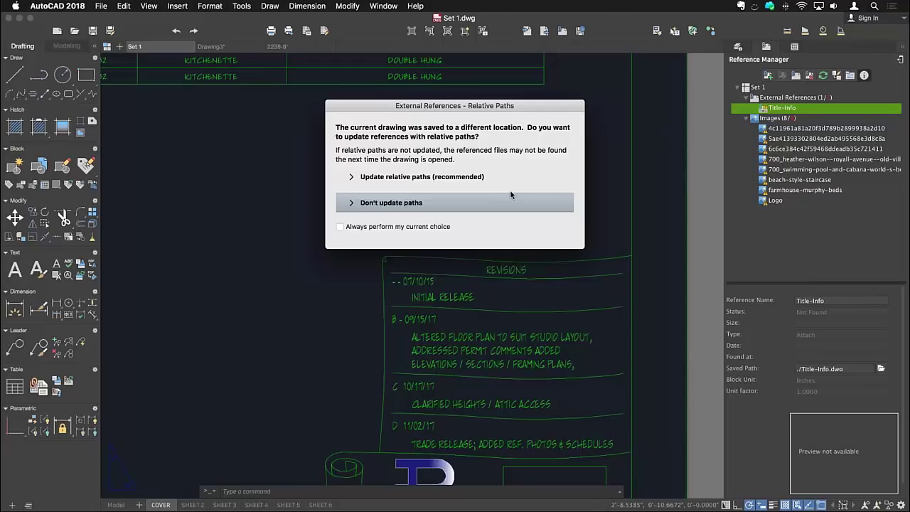
click(452, 179)
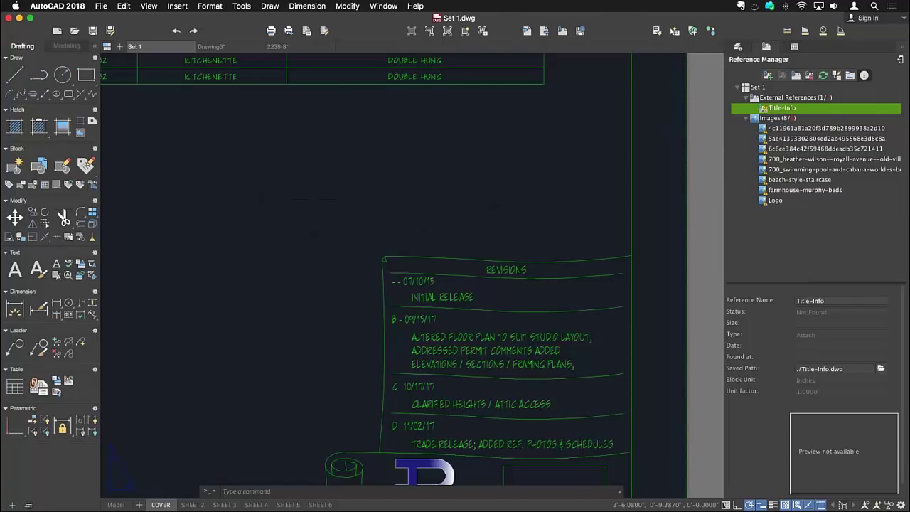
Step: Switch from the COVER layout to model space and bring the bare wall floor plans into view
scroll(394, 278, down, 5)
scroll(395, 277, up, 3)
scroll(394, 277, up, 1)
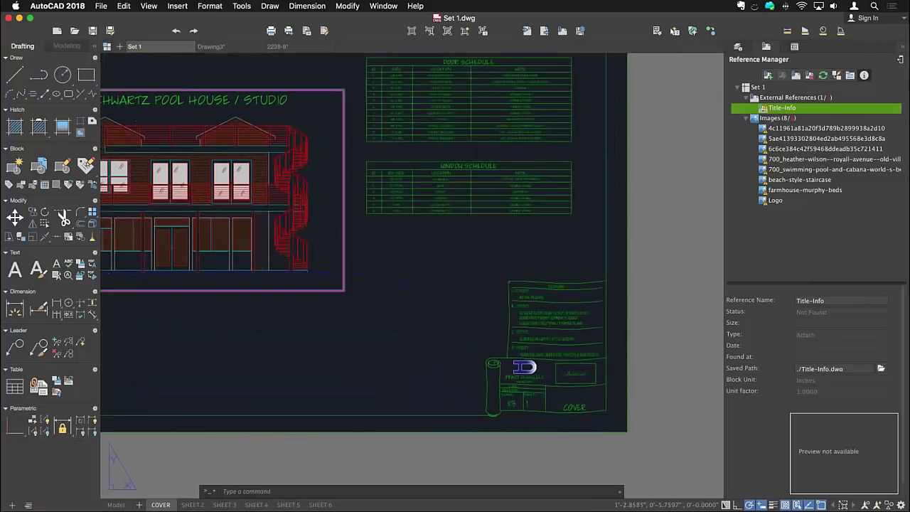
click(115, 504)
scroll(387, 231, down, 3)
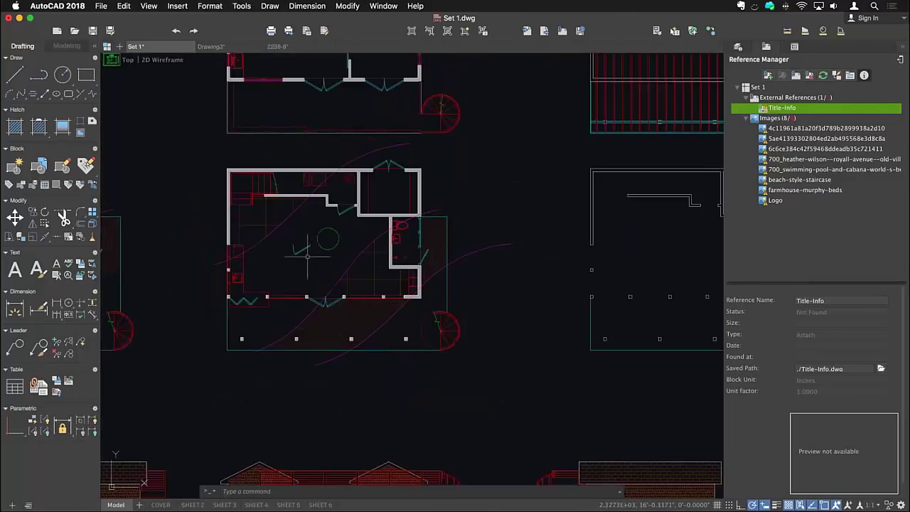
scroll(409, 298, up, 2)
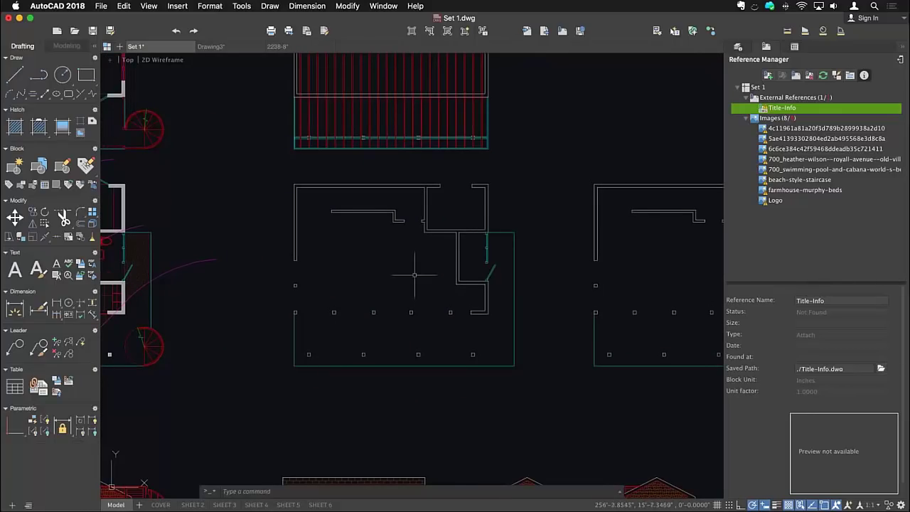
middle_drag(528, 256, 388, 268)
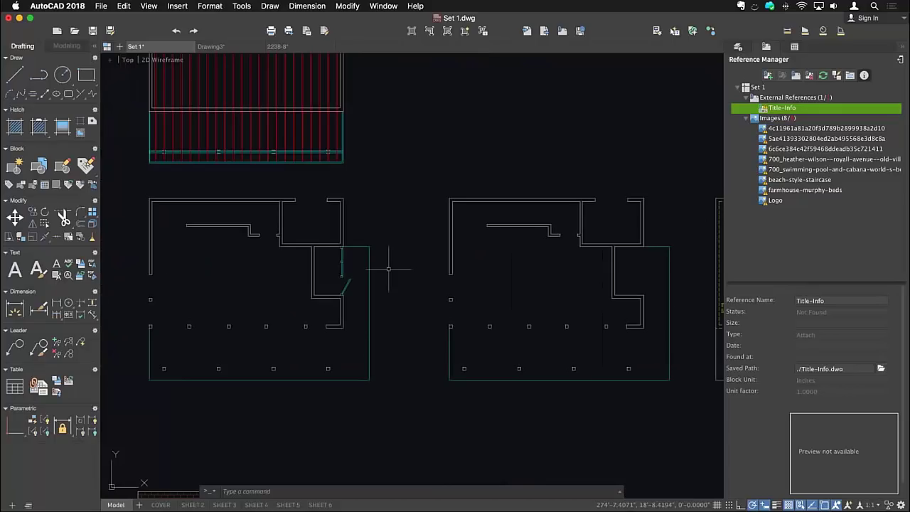
middle_drag(507, 236, 372, 237)
Step: Select the upper-right wall section and the lower-left post of the bare floor plan together
scroll(509, 195, up, 3)
click(507, 214)
scroll(365, 323, up, 5)
scroll(569, 138, down, 5)
scroll(569, 138, left, 4)
click(398, 302)
click(349, 348)
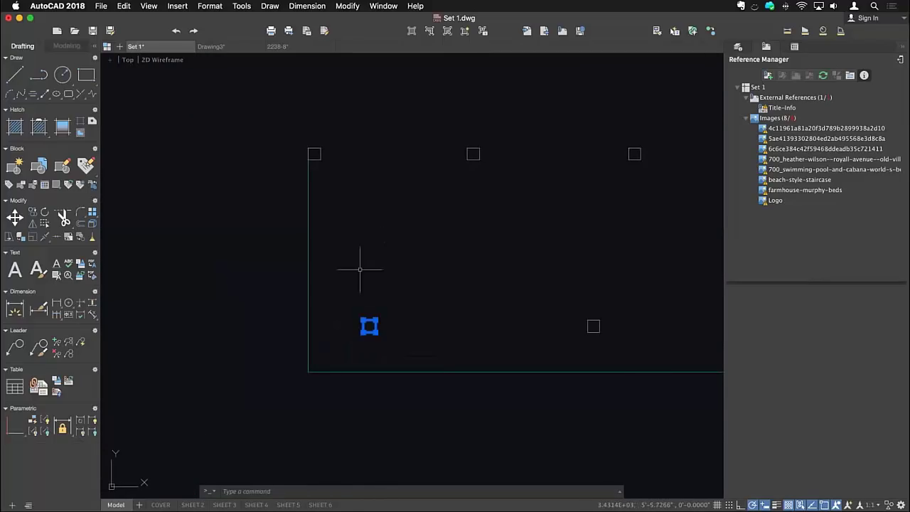
Step: Try the Move command on the selected wall section and post, and cancel it before picking a base point
text(m)
key(Return)
scroll(395, 270, down, 5)
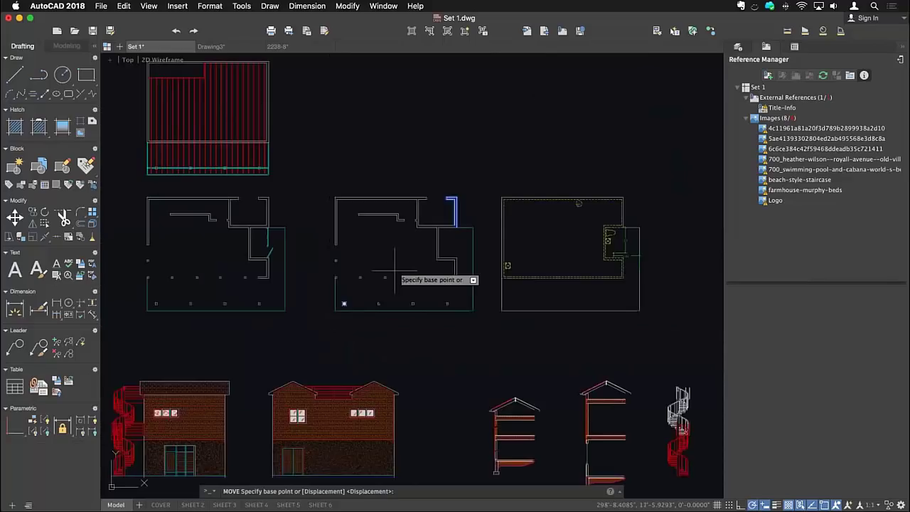
scroll(416, 246, up, 5)
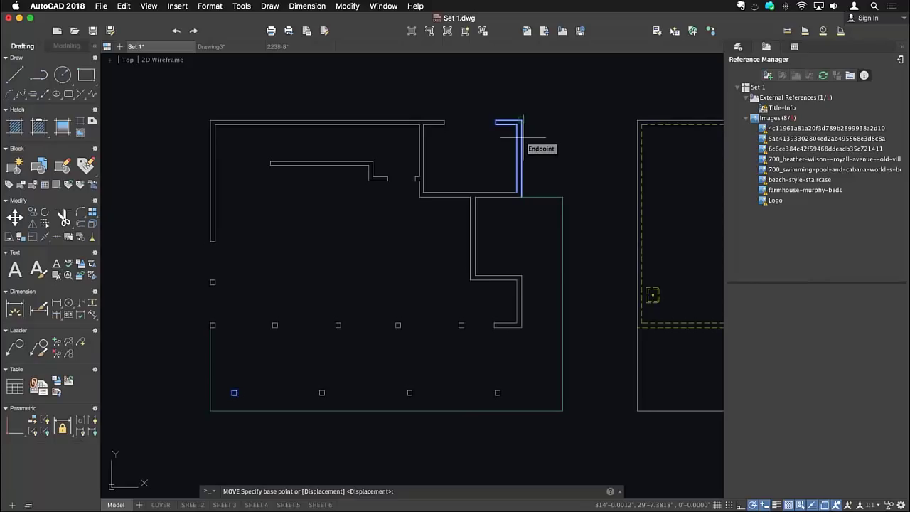
key(Escape)
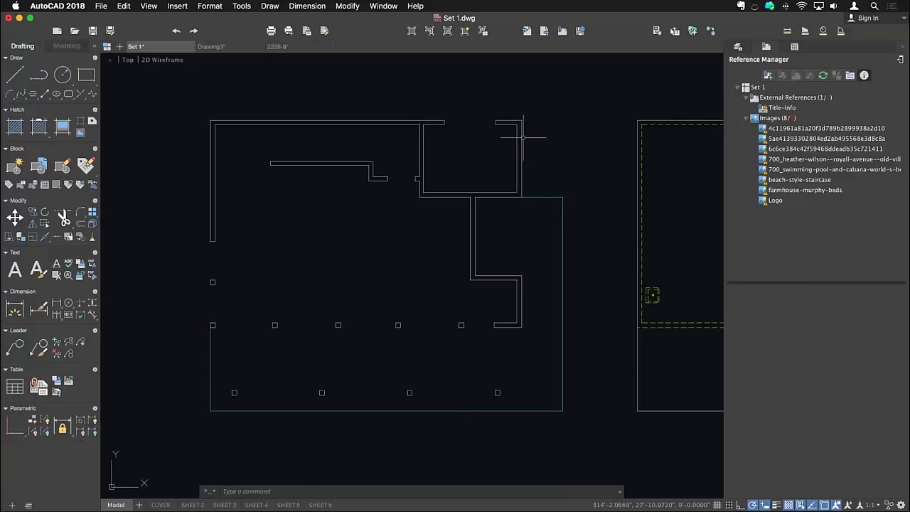
Step: Start a crossing selection over the bare floor plan's upper row of posts, extending it toward the plan's left edge
click(534, 103)
click(506, 154)
scroll(356, 313, down, 5)
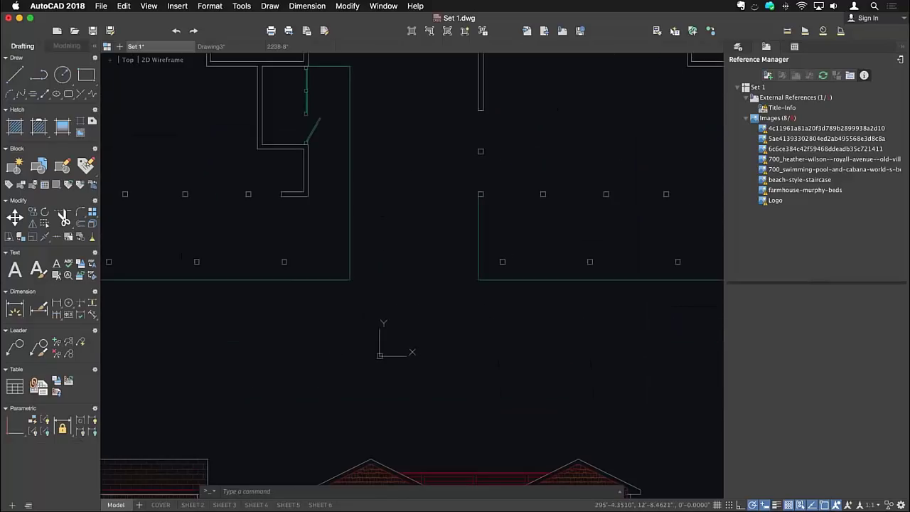
scroll(498, 206, right, 4)
scroll(279, 217, left, 4)
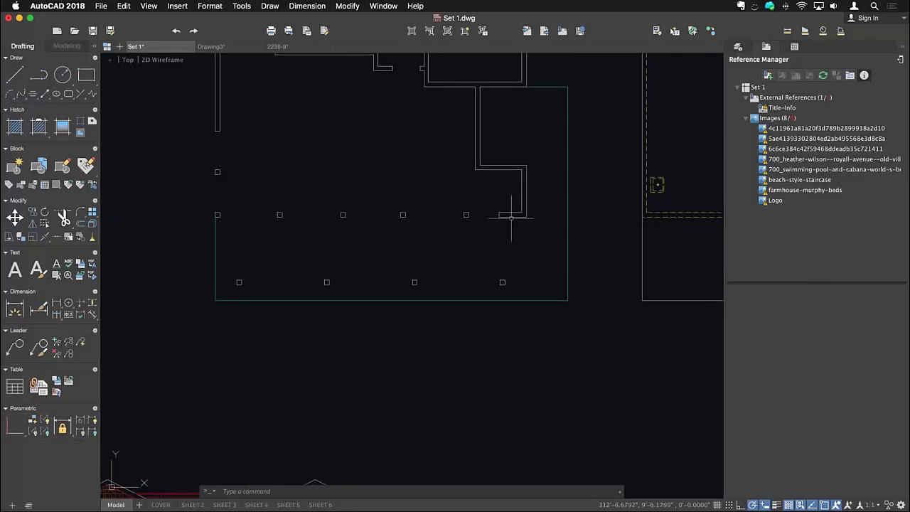
click(487, 207)
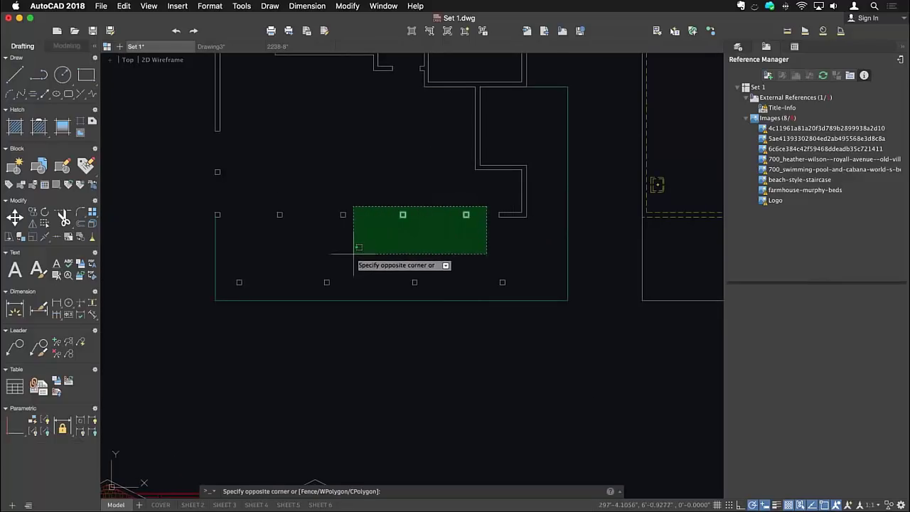
scroll(362, 260, up, 3)
scroll(377, 263, left, 5)
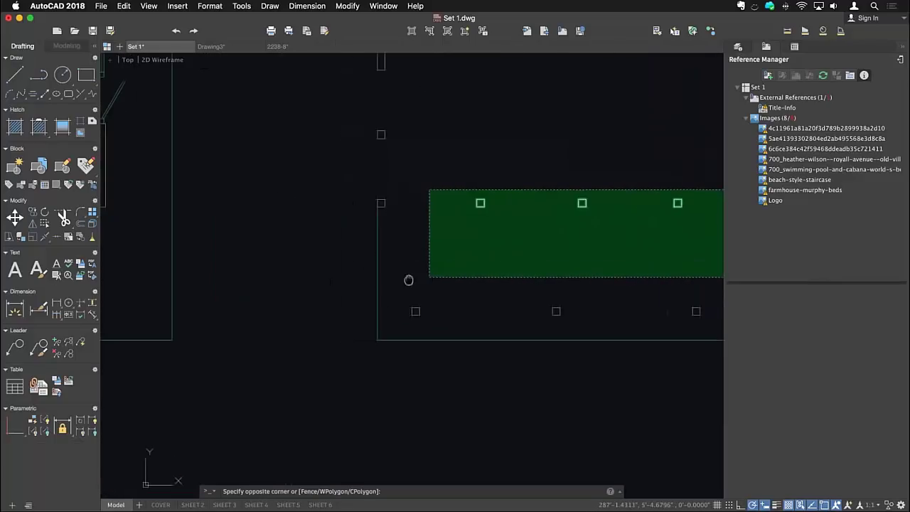
Step: Finish the crossing selection over the column rows and the lower boundary line, reaching beyond the view, and clear it
click(211, 347)
scroll(493, 295, right, 5)
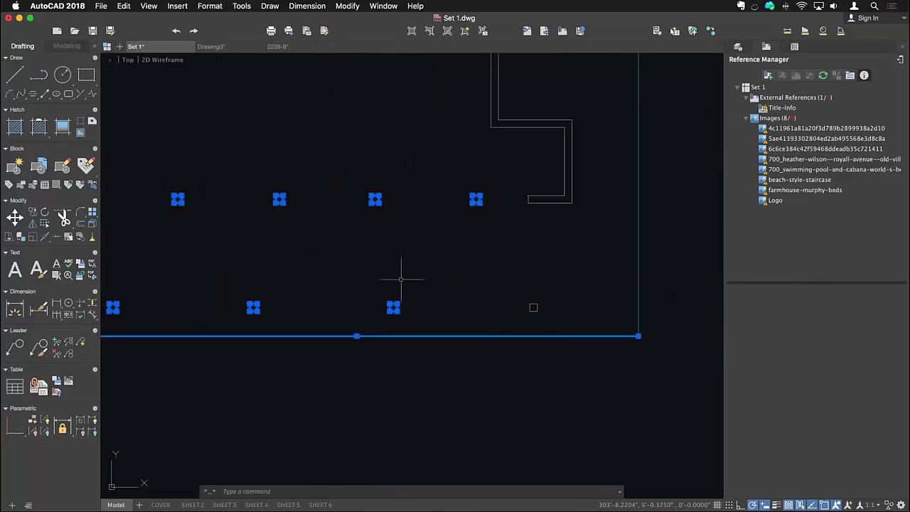
key(Escape)
Step: Crossing-select from the column beside the short wall end across the lower column rows to beyond the neighbouring detailed floor plan
middle_drag(356, 229, 492, 244)
scroll(433, 241, down, 5)
scroll(516, 239, up, 5)
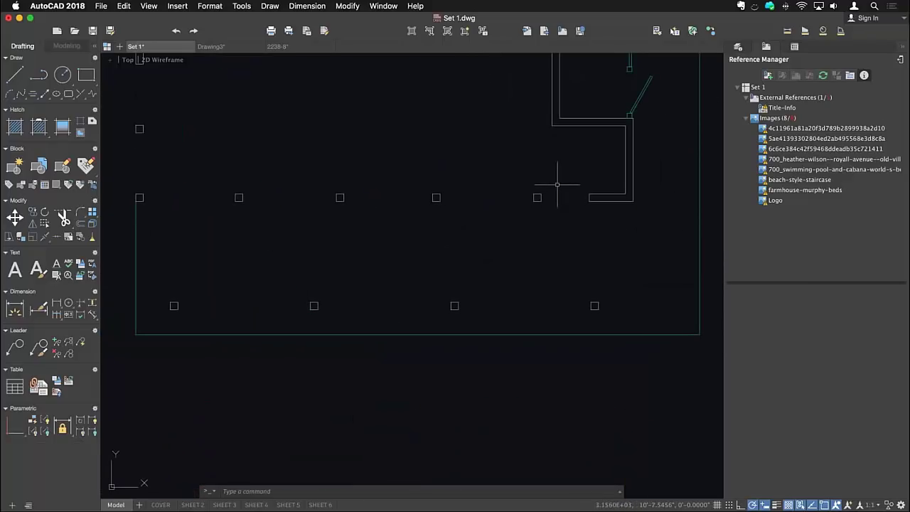
click(557, 185)
scroll(455, 235, left, 5)
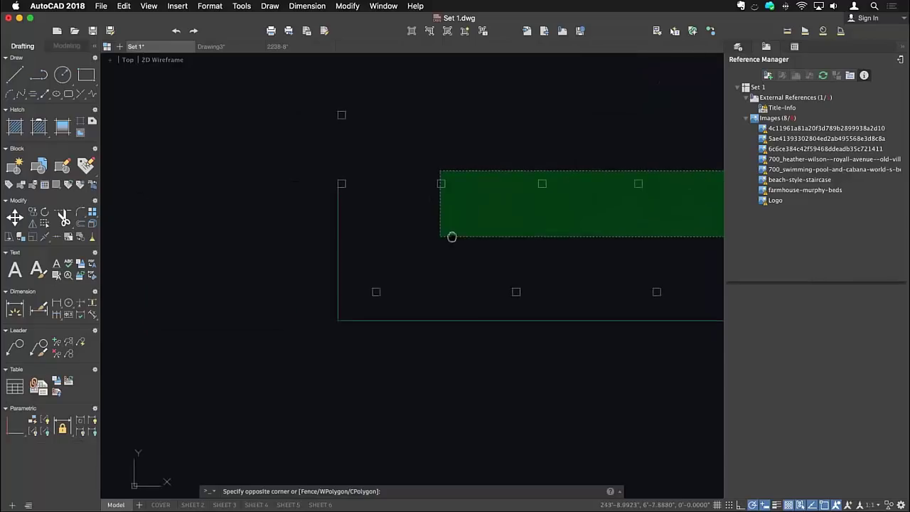
scroll(362, 248, down, 2)
scroll(522, 256, up, 2)
scroll(335, 268, left, 5)
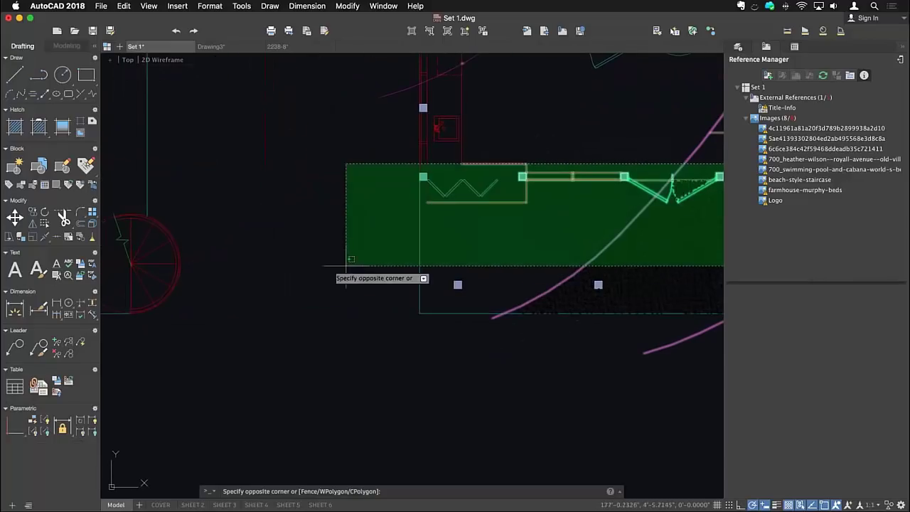
click(262, 366)
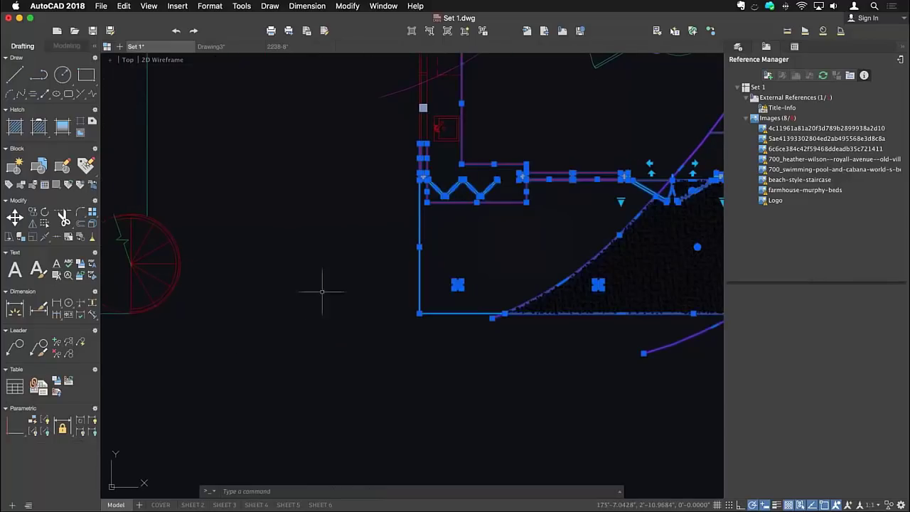
Step: Check that the off-screen columns at the start of the selection are included, and clear the selection
scroll(543, 220, up, 2)
scroll(320, 227, right, 3)
scroll(320, 227, right, 5)
scroll(504, 236, up, 2)
scroll(248, 250, right, 4)
scroll(420, 248, right, 1)
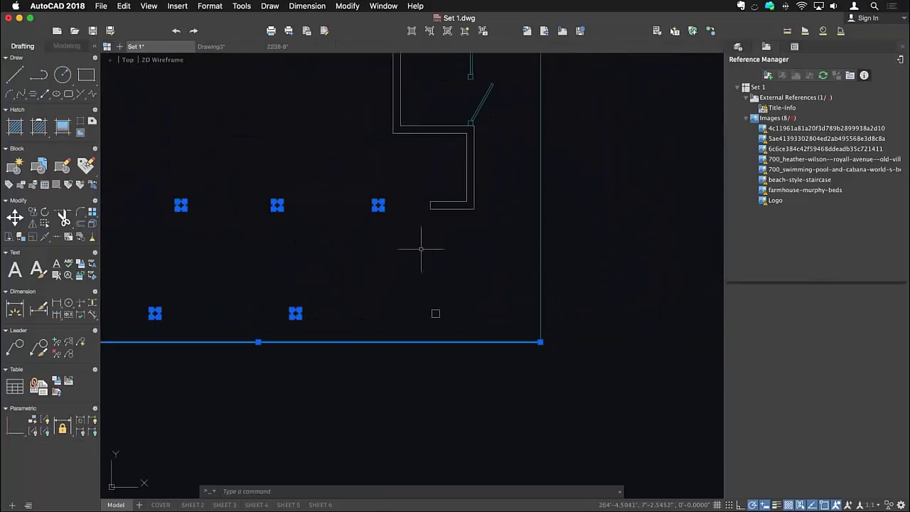
scroll(391, 223, left, 4)
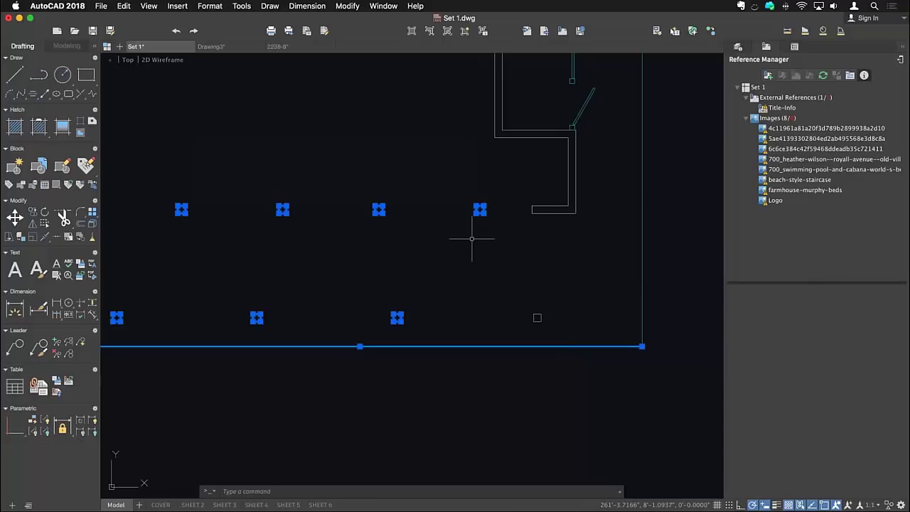
key(Escape)
scroll(463, 223, down, 3)
scroll(417, 197, up, 3)
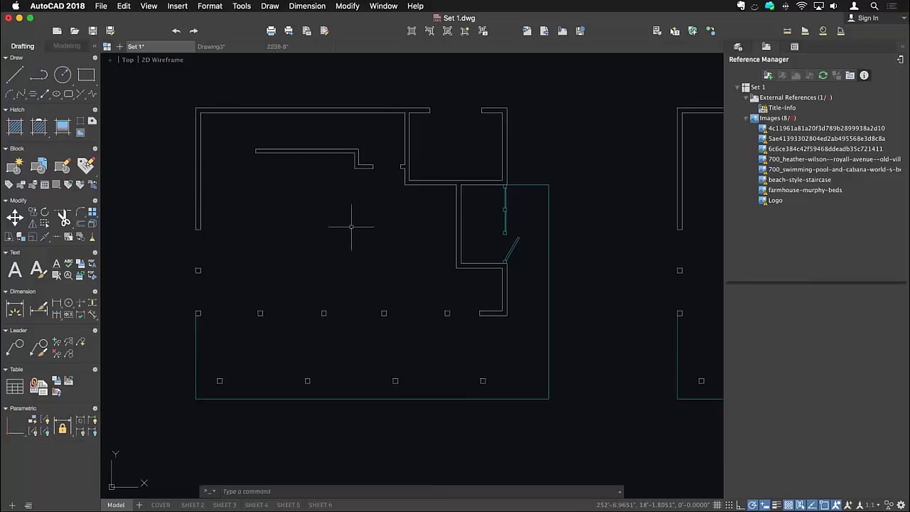
middle_drag(308, 223, 332, 222)
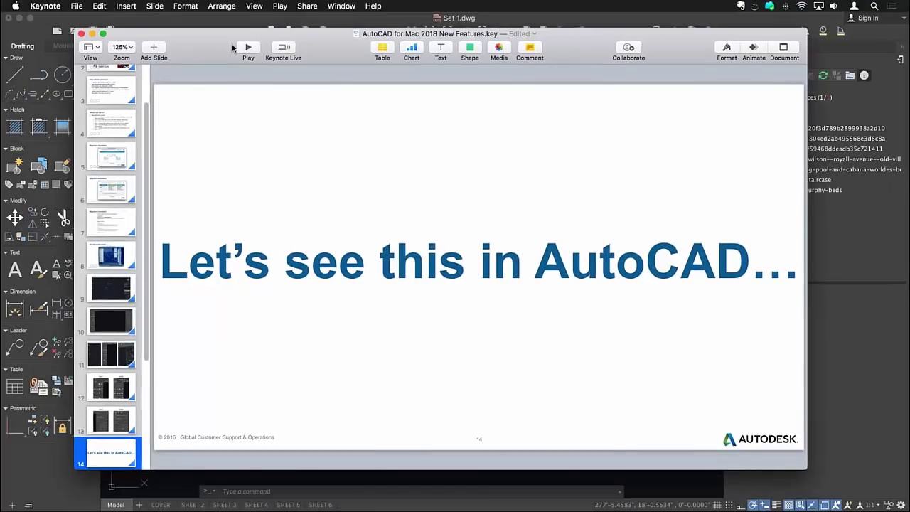
Step: Play the Keynote presentation from the "Let's see this in AutoCAD…" slide into the Wrap Up slide, and minimize it to return to AutoCAD
click(242, 47)
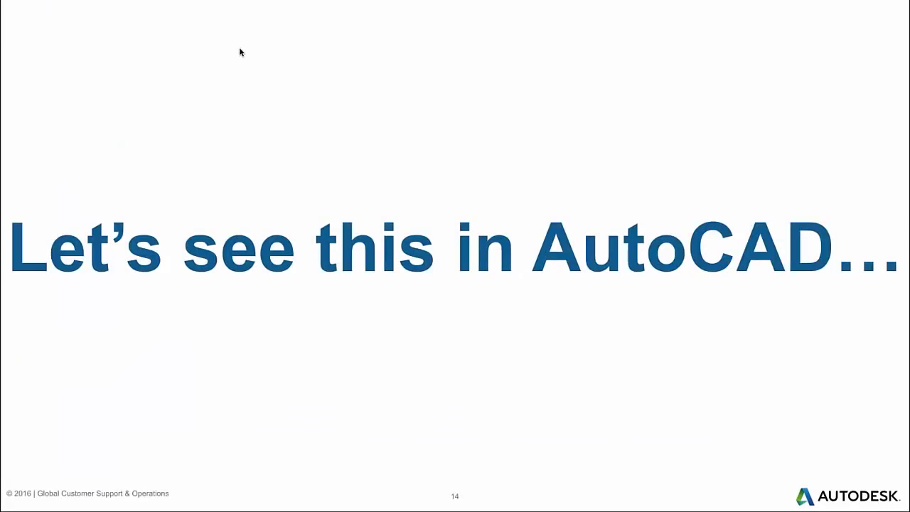
click(239, 52)
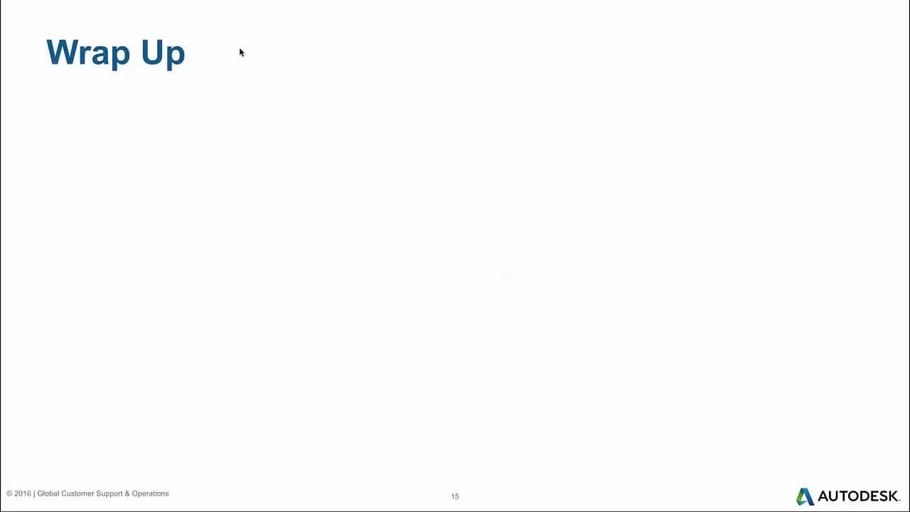
click(239, 52)
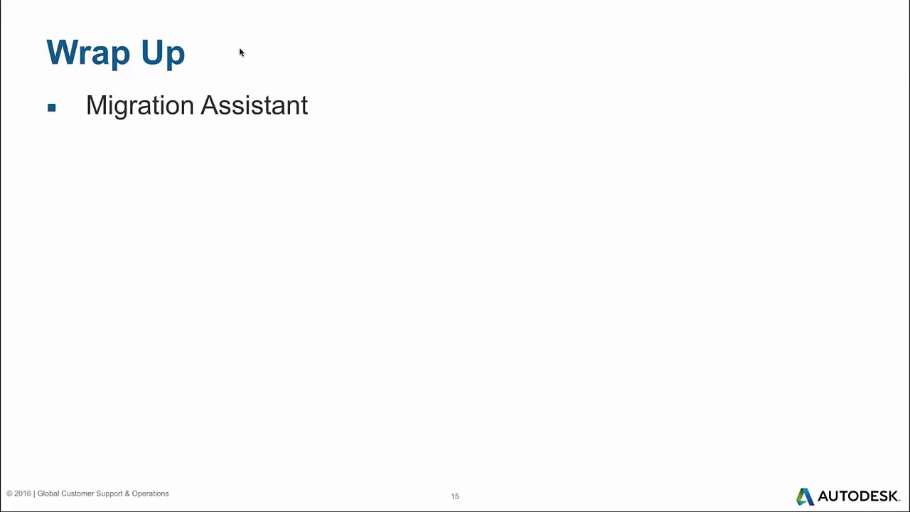
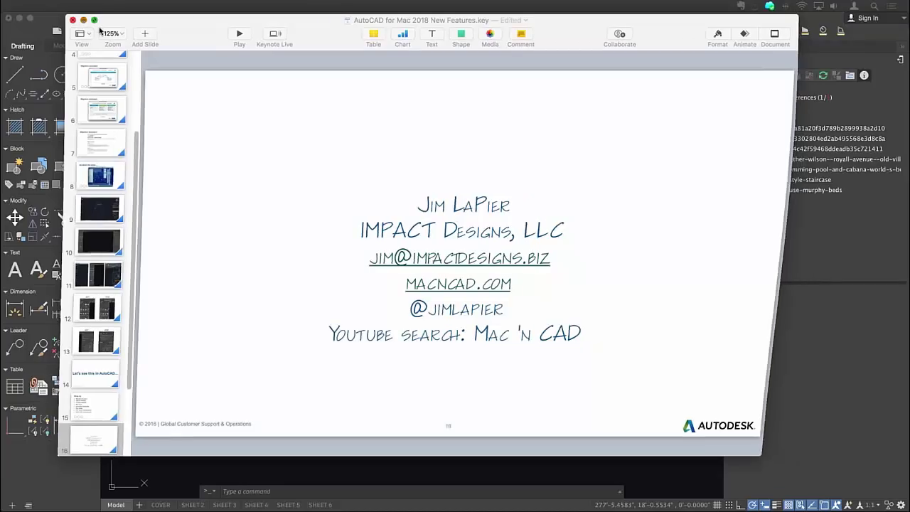
click(83, 22)
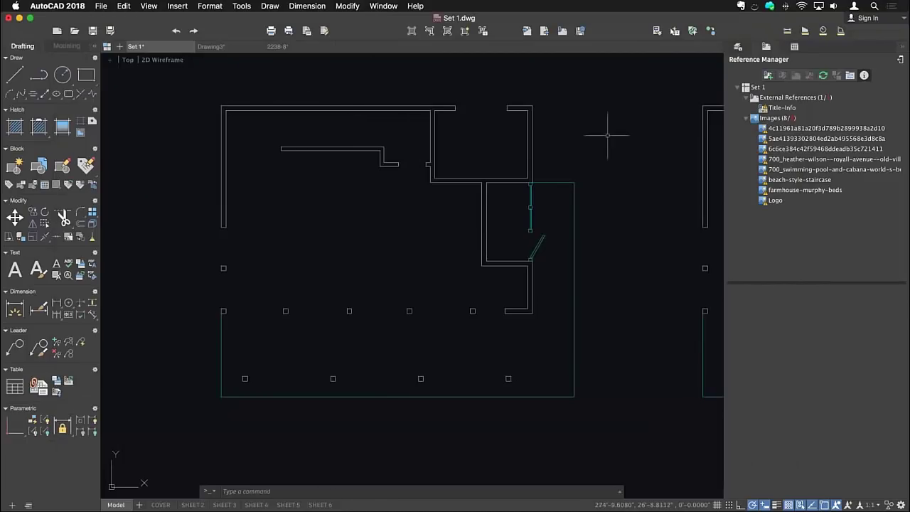
Step: Show the layer and object properties, and open the SHEET 2 layout at the Pool Storage room
click(741, 47)
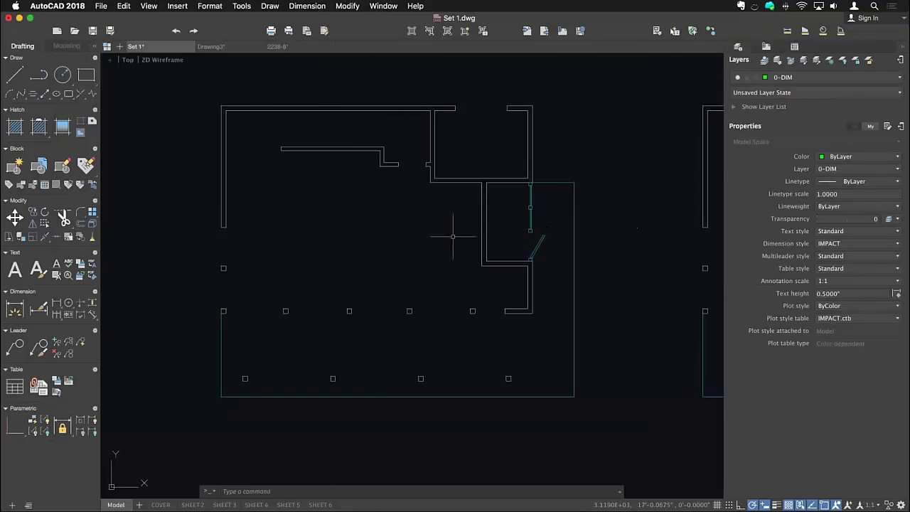
scroll(450, 238, down, 5)
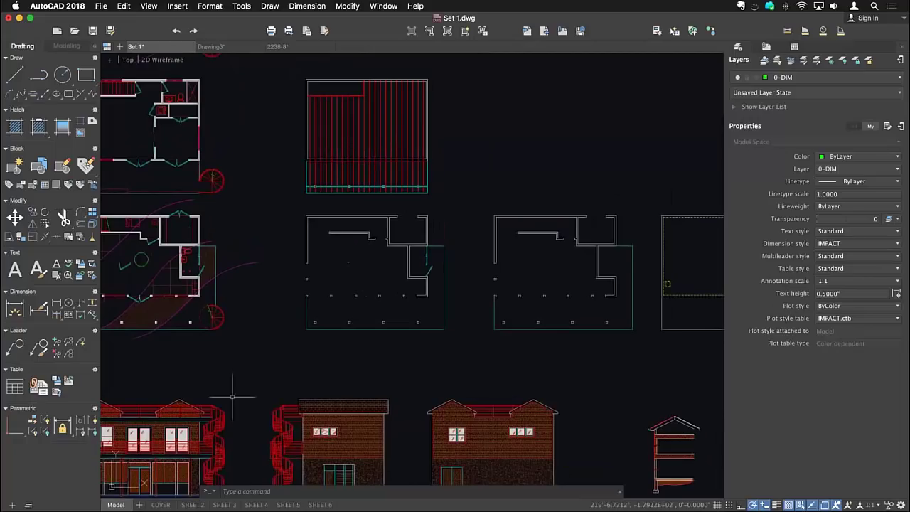
click(192, 504)
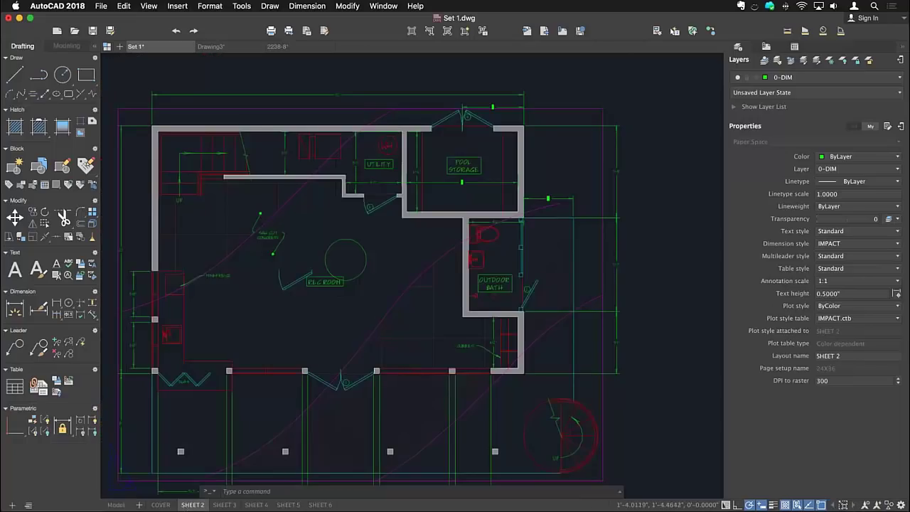
scroll(370, 150, up, 5)
middle_drag(585, 151, 448, 167)
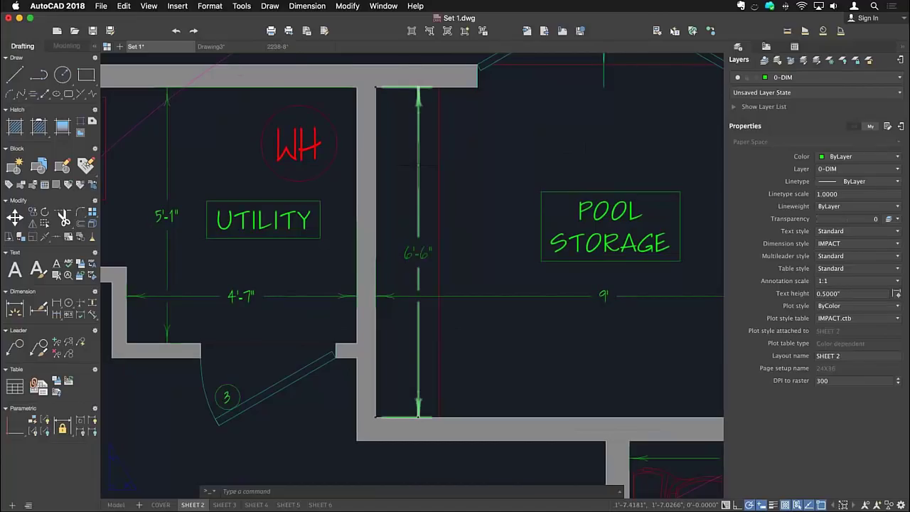
middle_drag(475, 169, 362, 159)
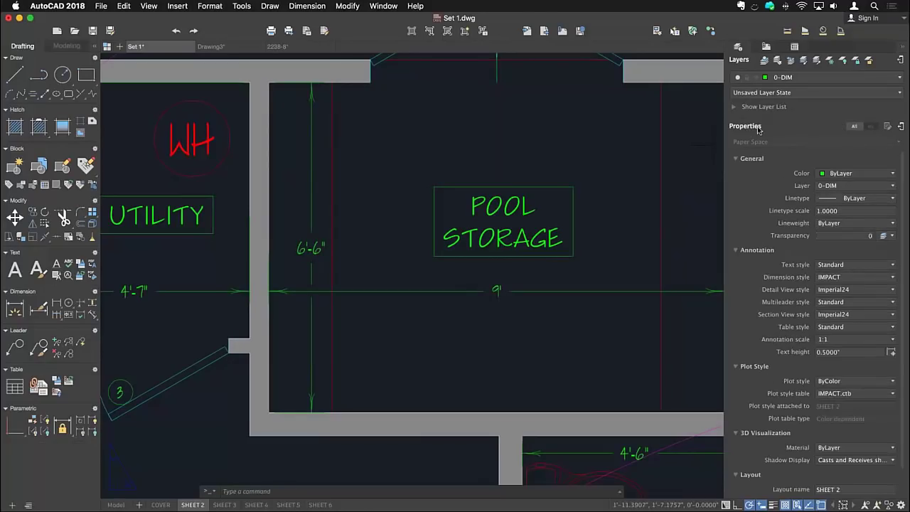
Step: Compare the My and All property sets for the layout with nothing selected, and keep All displayed
click(863, 128)
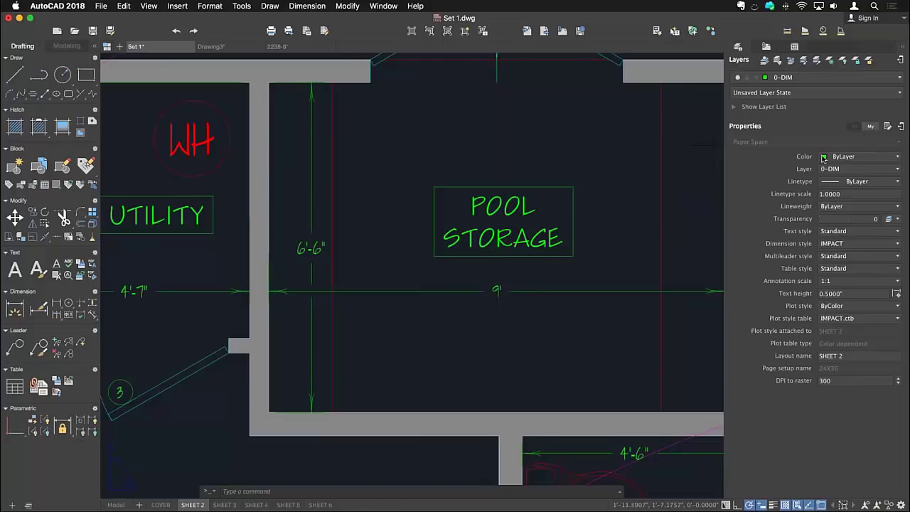
click(853, 128)
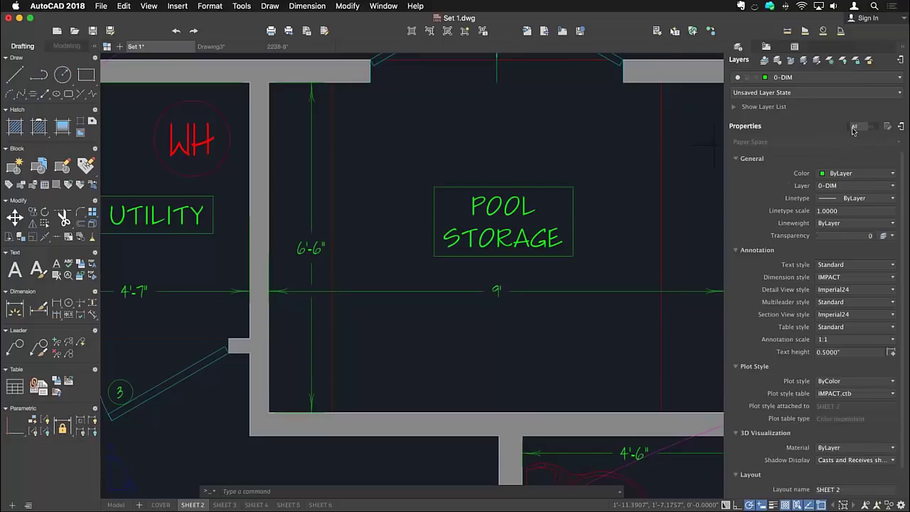
scroll(786, 234, down, 2)
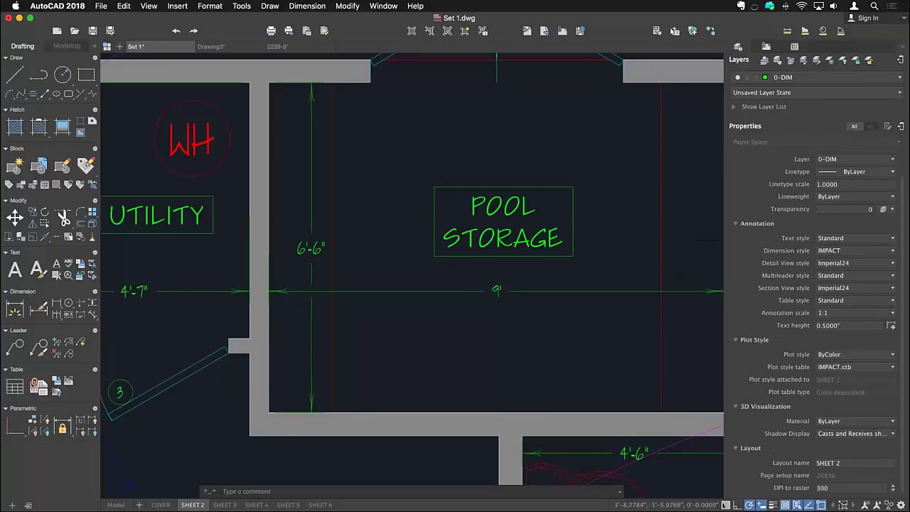
Step: Select the 9' dimension across the Pool Storage room and expand its Alternate Units properties
click(534, 290)
middle_drag(535, 275, 454, 267)
scroll(818, 250, down, 8)
scroll(818, 251, down, 10)
scroll(817, 250, up, 5)
scroll(817, 250, down, 5)
click(747, 471)
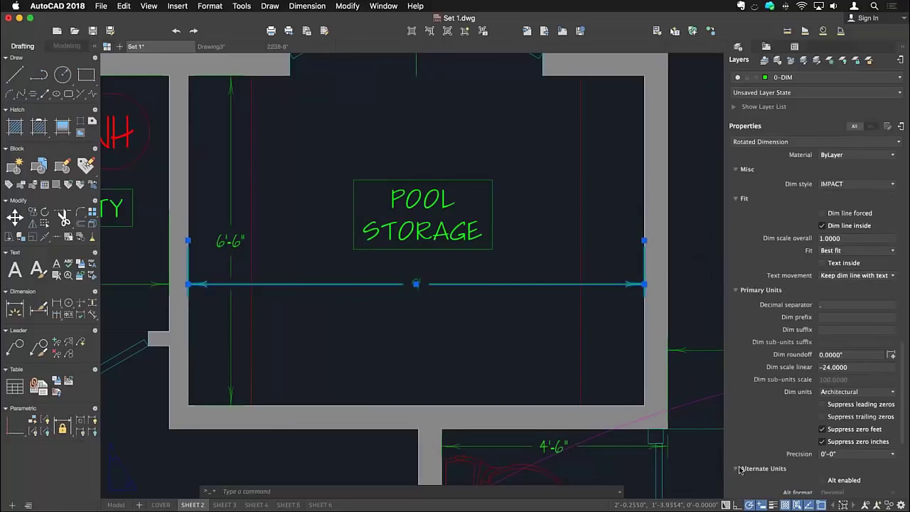
Step: Examine the dimension's complete property list, from general, line and text settings through alternate units and tolerances
scroll(750, 466, down, 5)
scroll(755, 461, down, 3)
scroll(754, 459, up, 15)
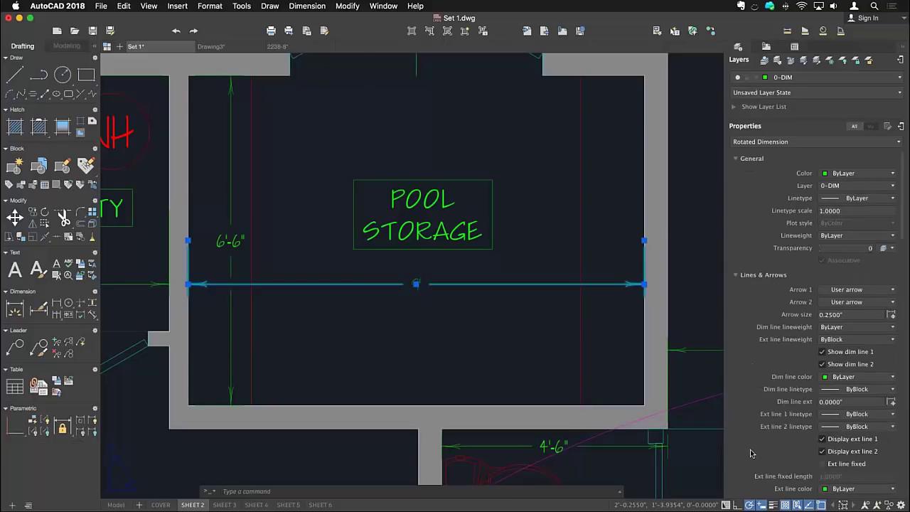
scroll(794, 326, down, 10)
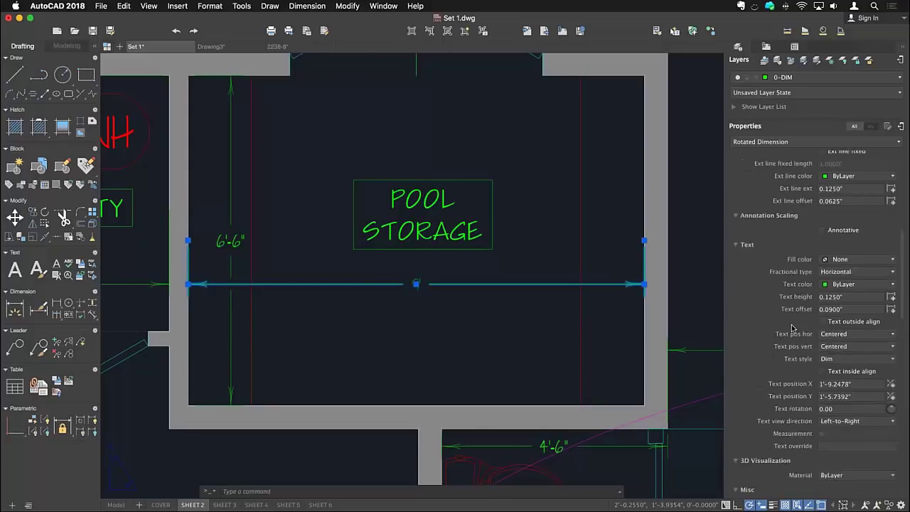
scroll(775, 331, down, 5)
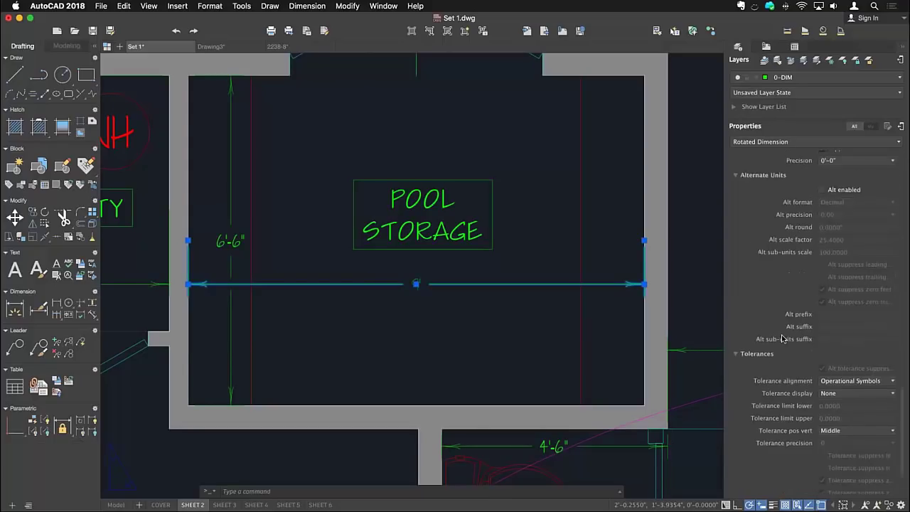
scroll(761, 327, up, 5)
scroll(755, 327, up, 8)
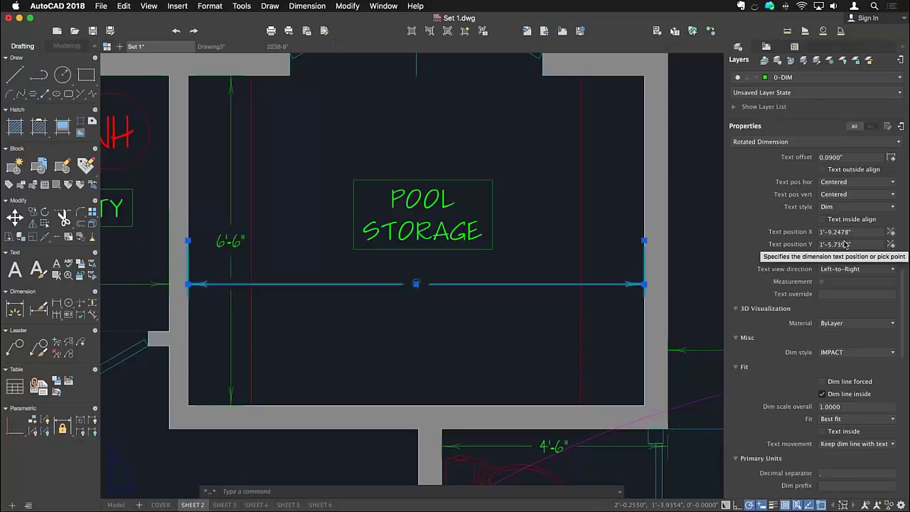
scroll(846, 249, up, 10)
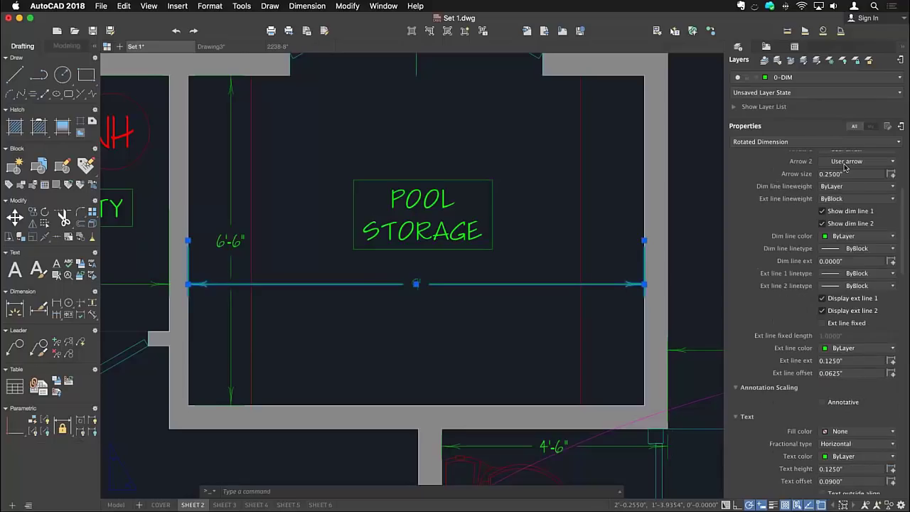
Step: Switch to the dimension's My properties and customize the Rotated Dimension set to include Text rotation
click(871, 126)
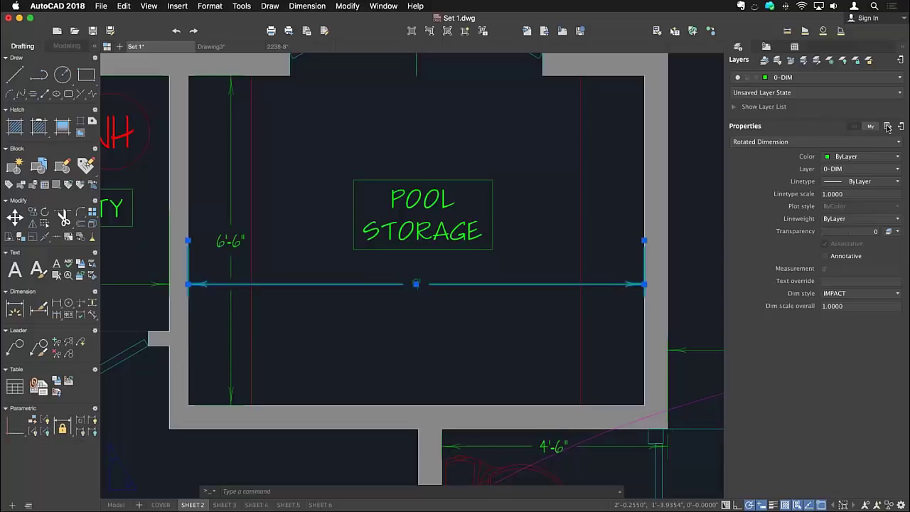
click(871, 125)
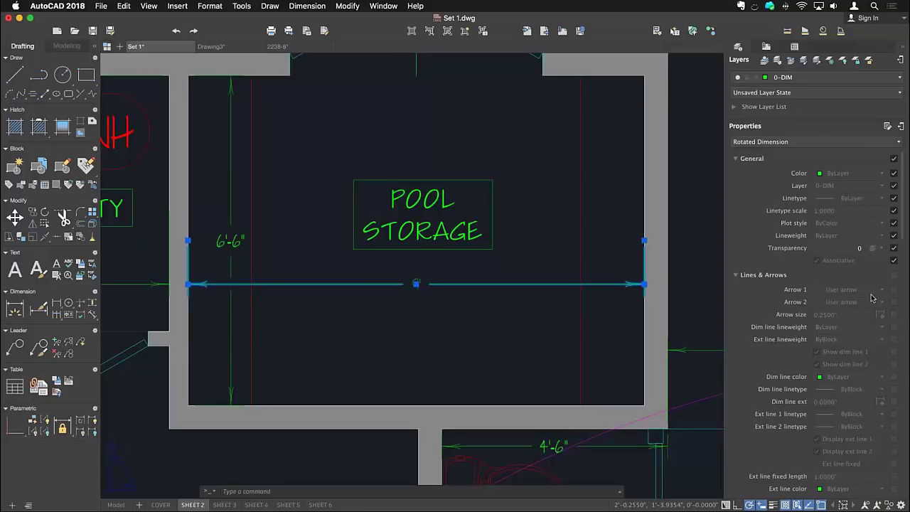
scroll(860, 287, down, 3)
scroll(853, 273, up, 3)
scroll(836, 248, down, 4)
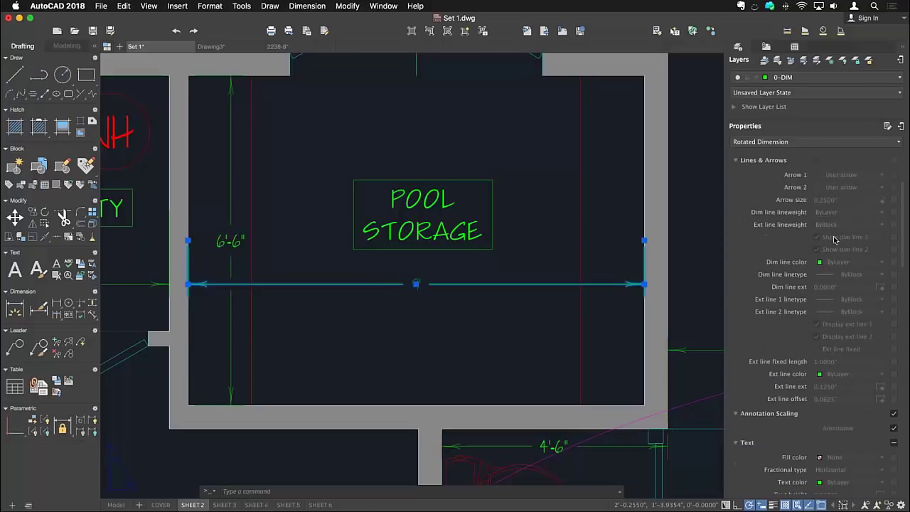
scroll(828, 270, down, 5)
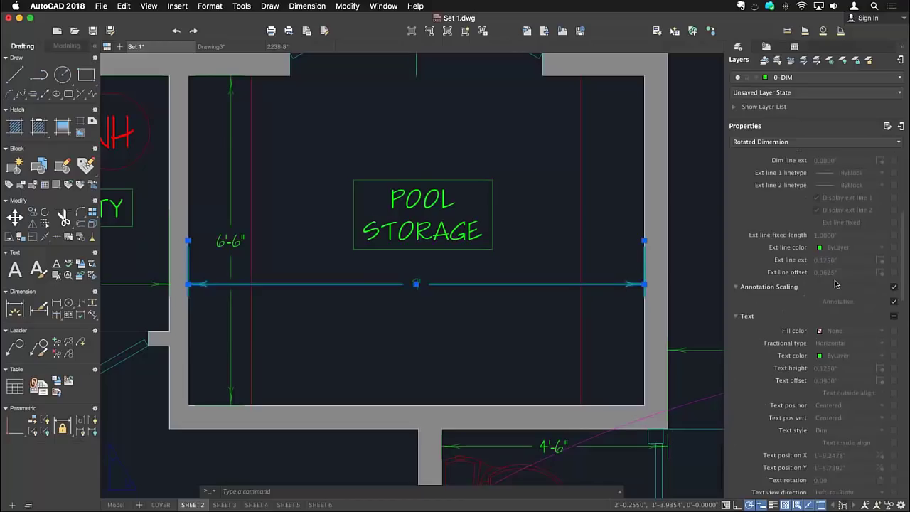
scroll(895, 232, down, 2)
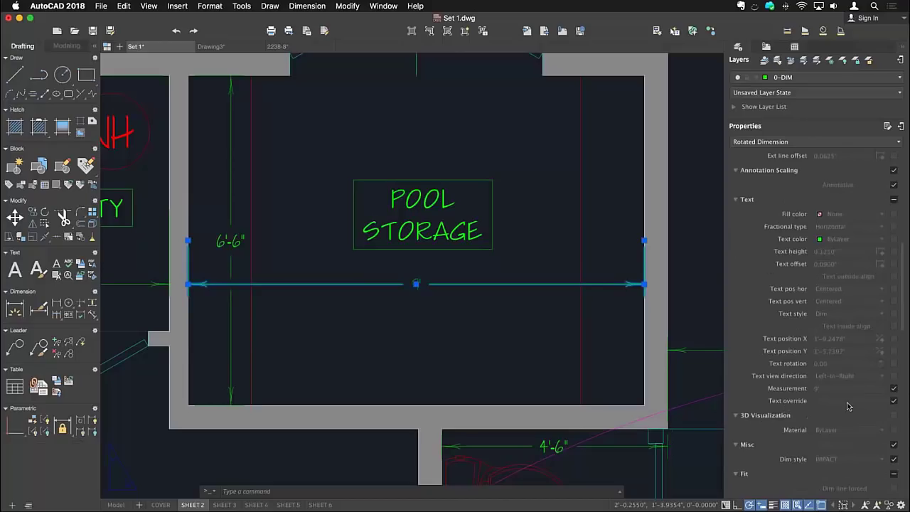
click(895, 364)
scroll(895, 367, down, 5)
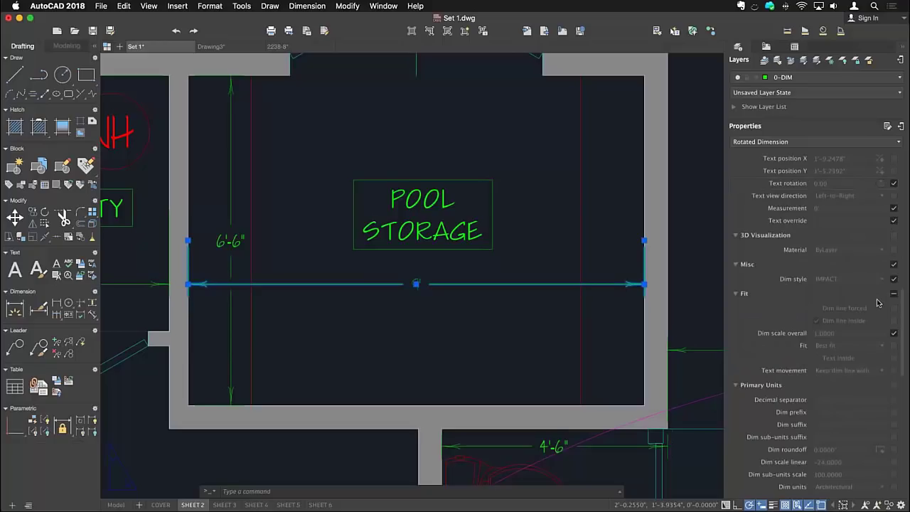
Step: Include the whole Fit group in the customized Rotated Dimension property set
click(894, 293)
scroll(840, 359, down, 10)
scroll(845, 352, up, 15)
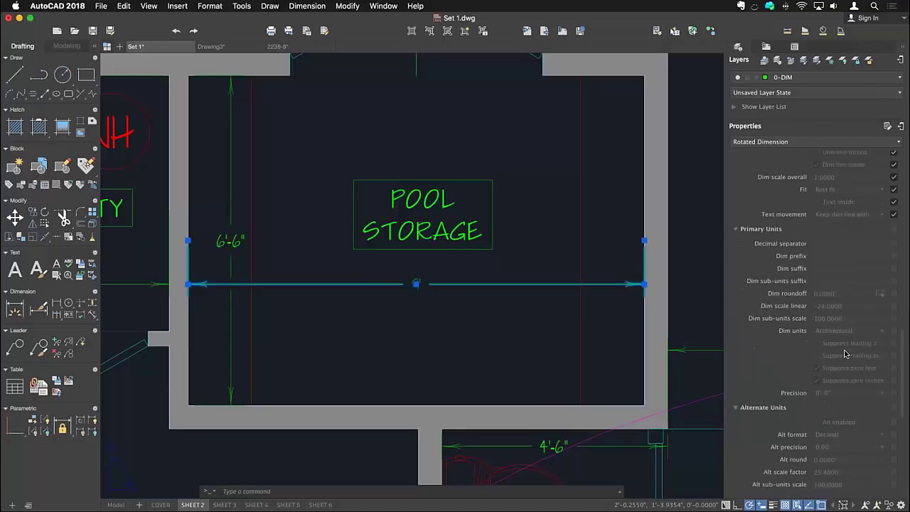
Step: Finish customizing the Rotated Dimension property set and deselect the dimension
click(888, 127)
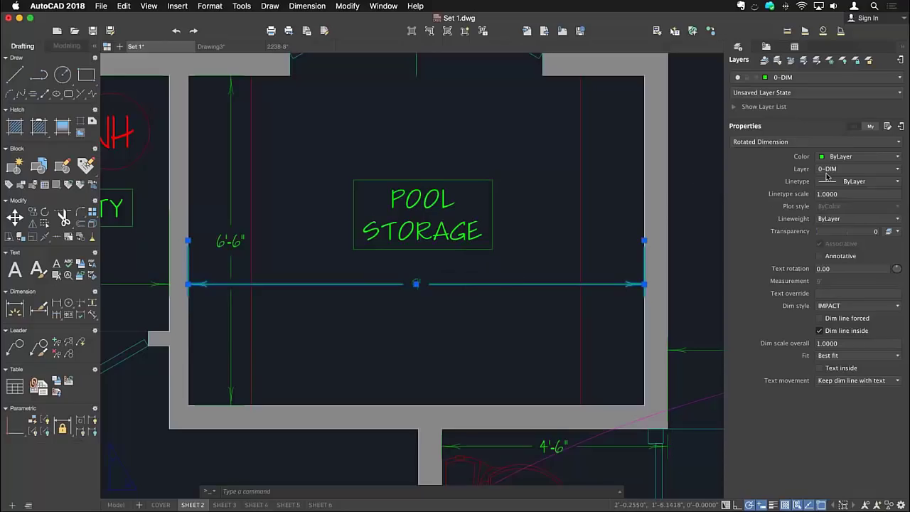
key(Escape)
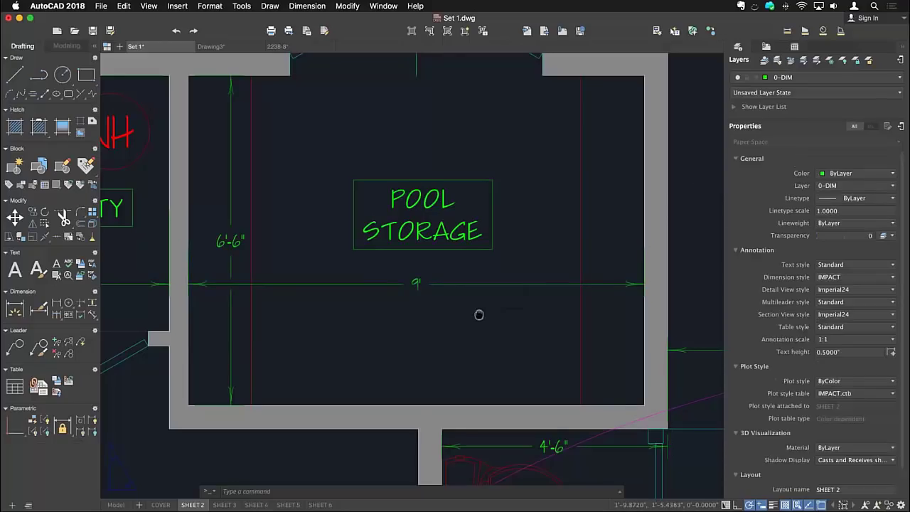
Step: Select the sheet's border polyline and review which properties its customized Polyline set includes
middle_drag(477, 315, 525, 267)
scroll(513, 210, down, 5)
scroll(377, 213, up, 3)
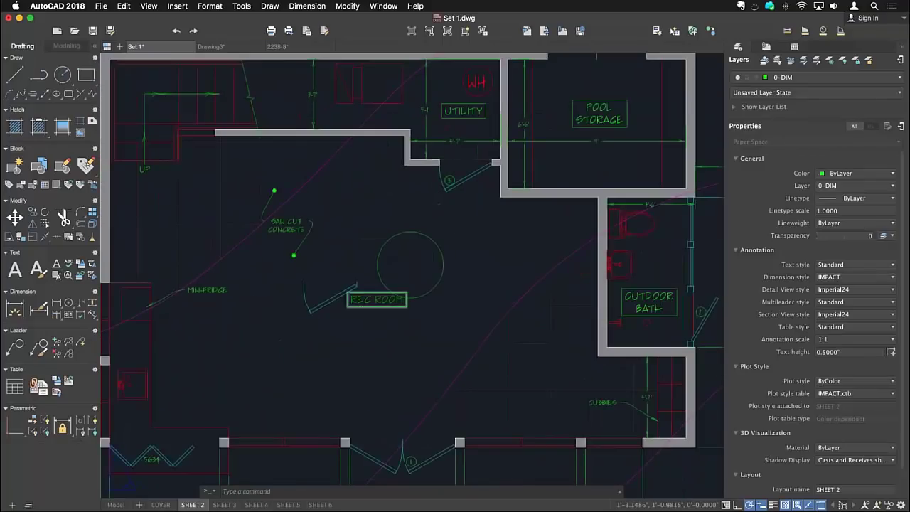
middle_drag(374, 222, 381, 199)
middle_click(381, 199)
click(441, 88)
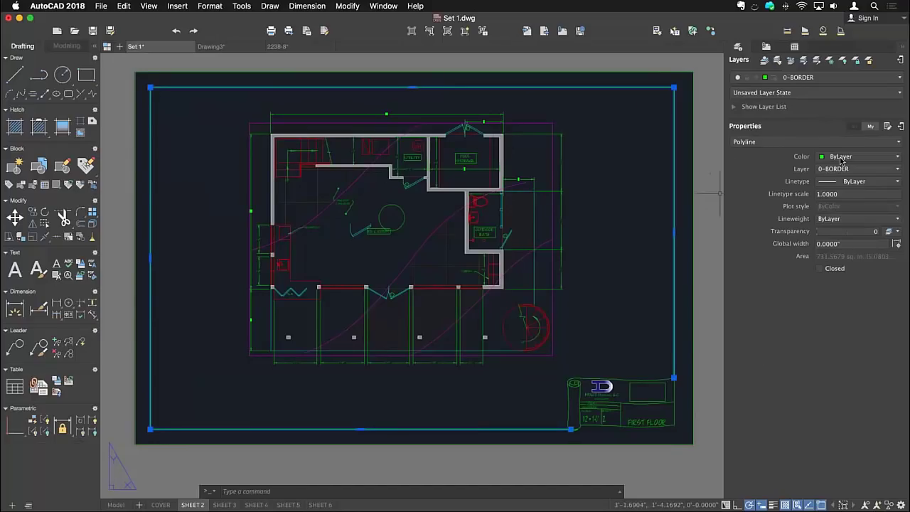
click(872, 128)
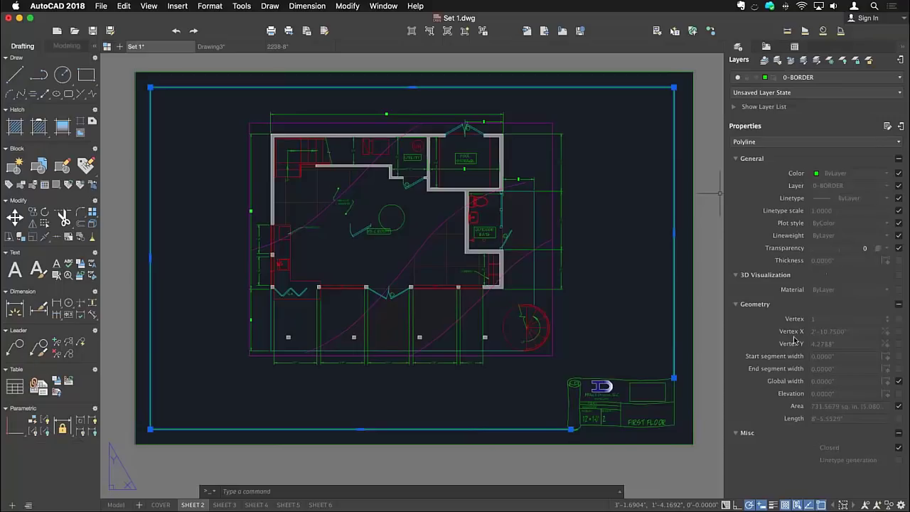
click(887, 127)
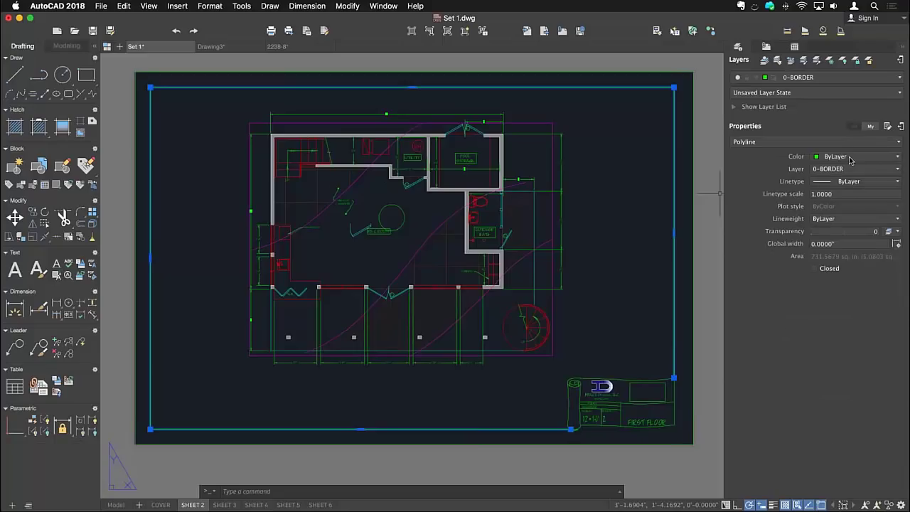
Step: Compare the border polyline's complete property list with its My properties and clear the selection
click(855, 127)
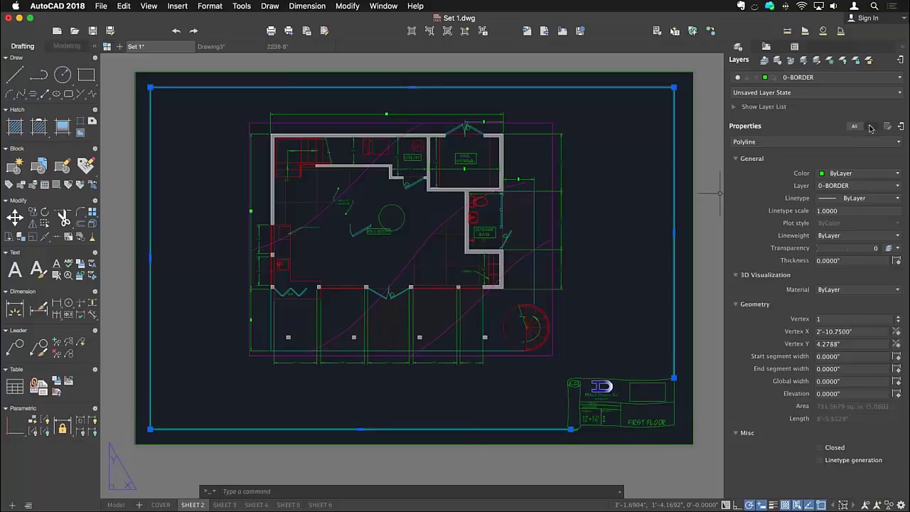
click(868, 126)
key(Escape)
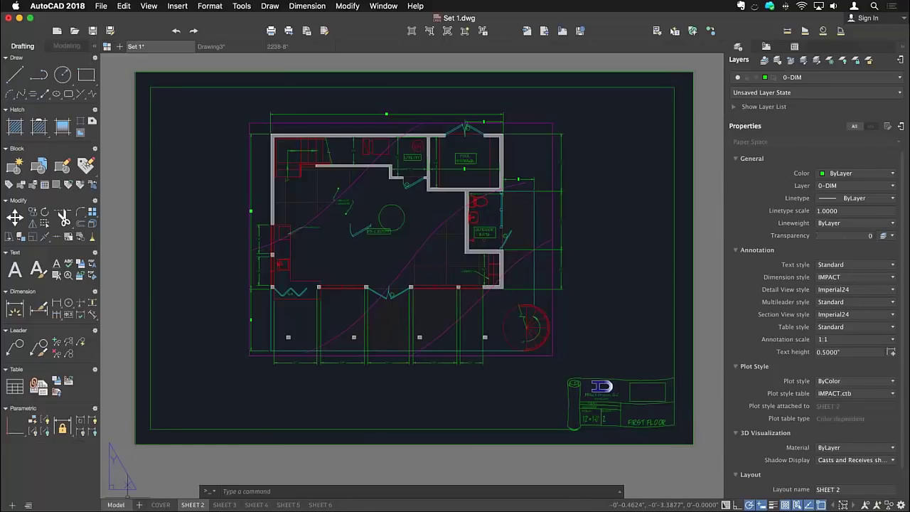
Step: Switch to model space, view the My properties of the circle in the large room, and deselect it
click(116, 504)
scroll(302, 284, up, 5)
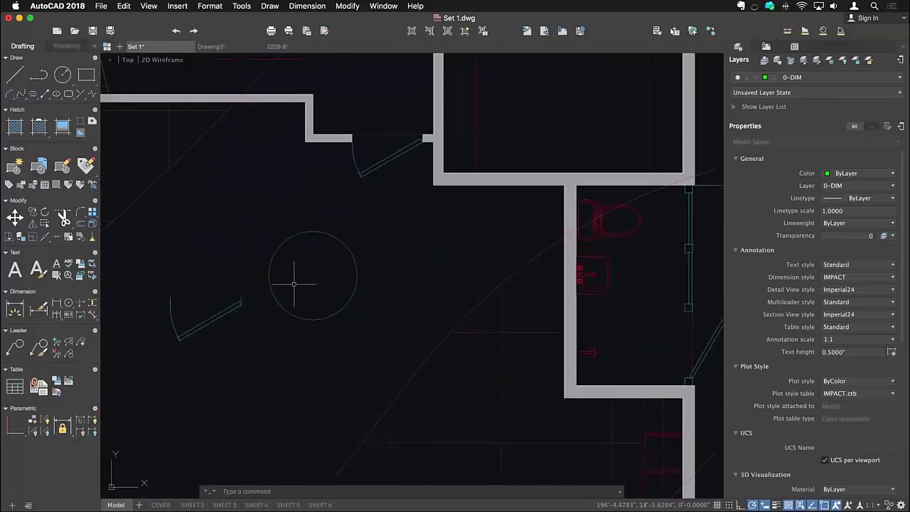
middle_drag(300, 289, 340, 304)
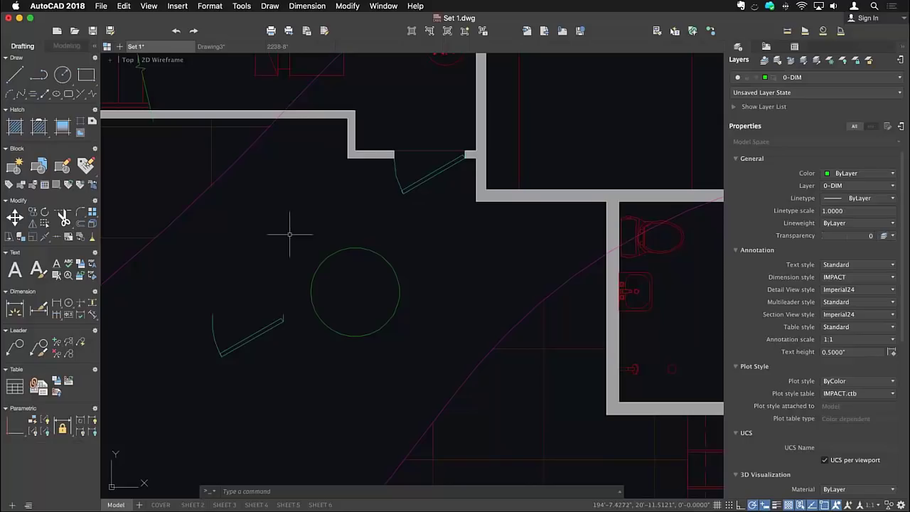
scroll(350, 255, down, 2)
scroll(350, 255, up, 2)
scroll(350, 254, up, 2)
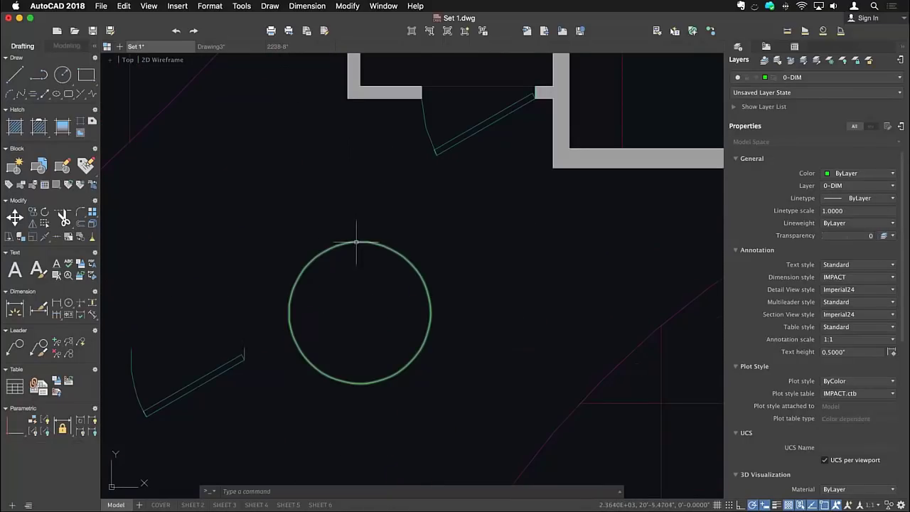
click(355, 243)
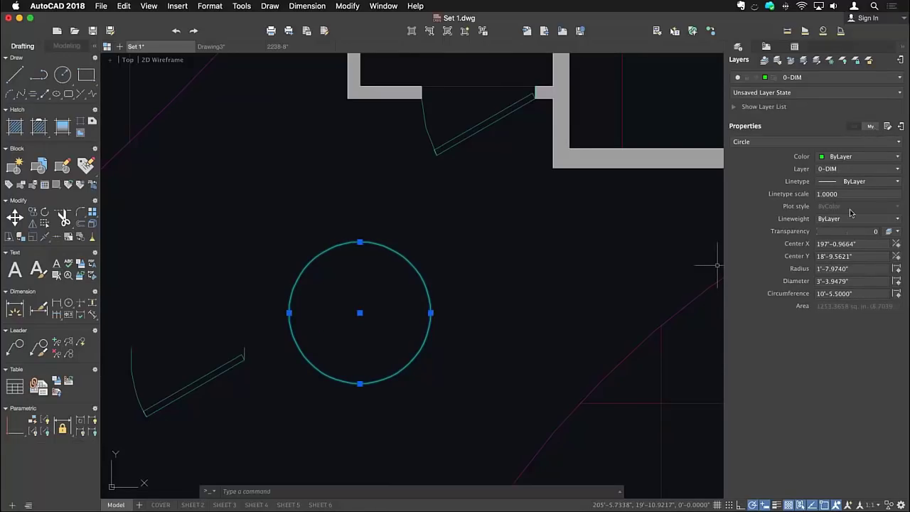
key(Escape)
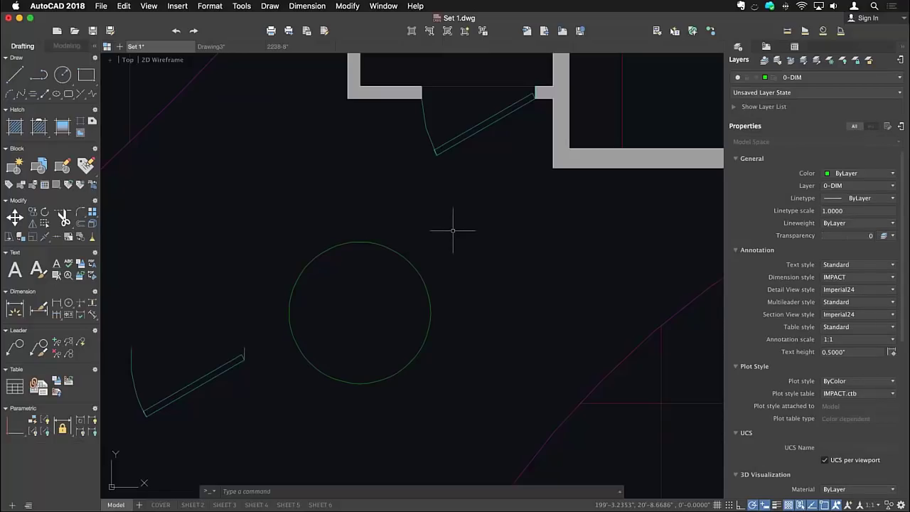
scroll(417, 244, down, 3)
middle_drag(443, 193, 396, 200)
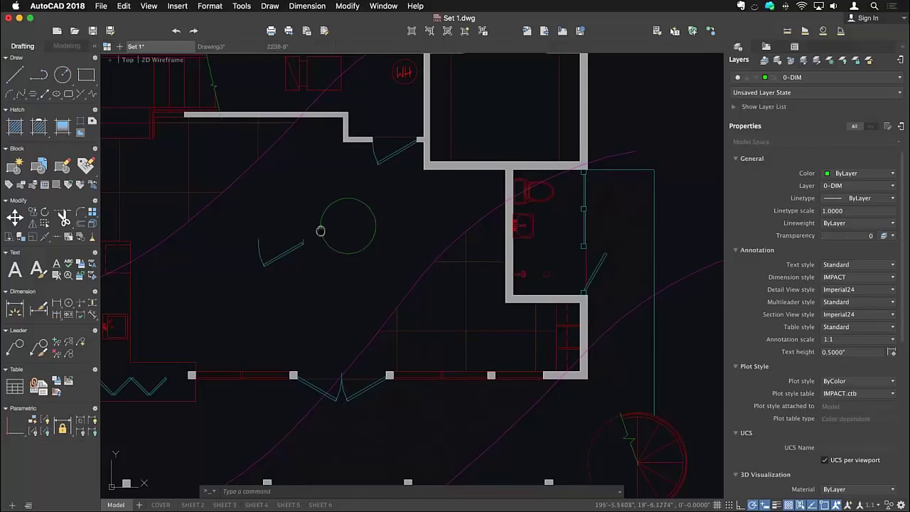
middle_drag(321, 230, 412, 235)
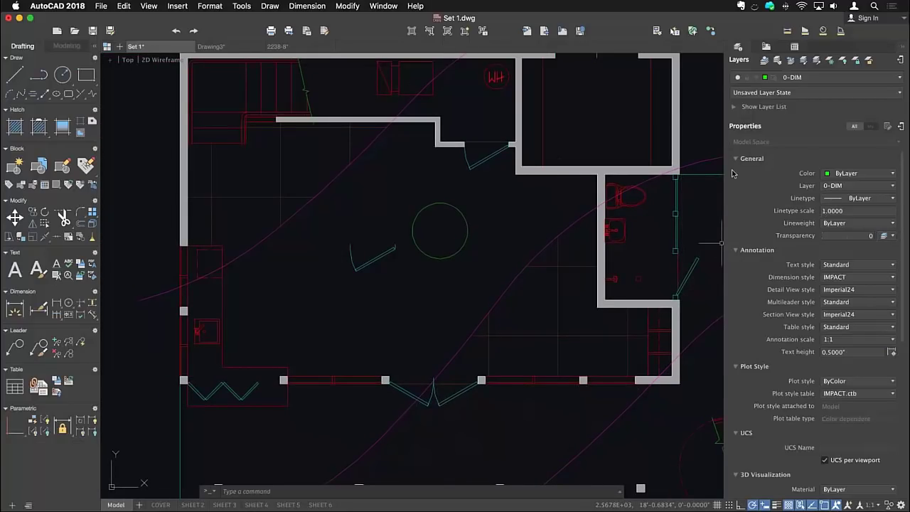
middle_drag(441, 210, 496, 214)
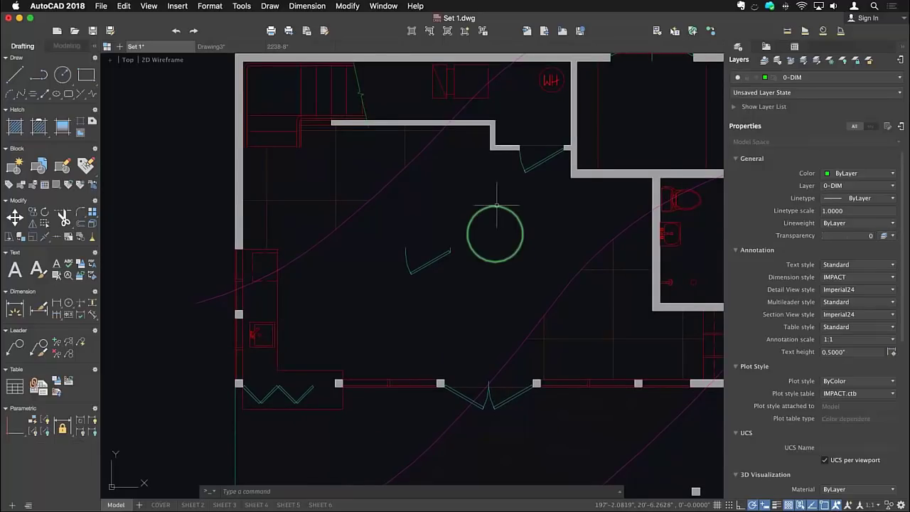
middle_drag(367, 230, 494, 229)
mouse_move(212, 215)
middle_down()
mouse_move(173, 209)
mouse_move(142, 225)
middle_up()
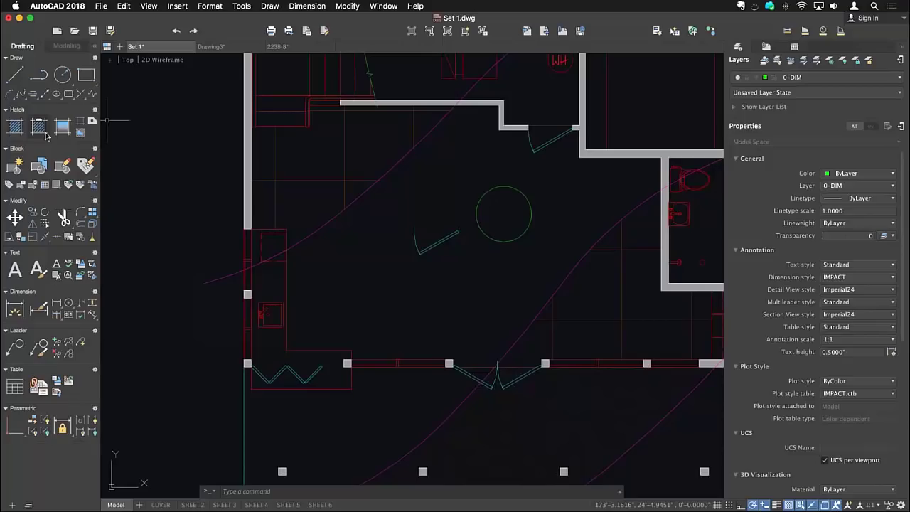
Step: Collapse the Draw, Hatch, Block, Modify, Text, Dimension and Leader tool groups
click(6, 59)
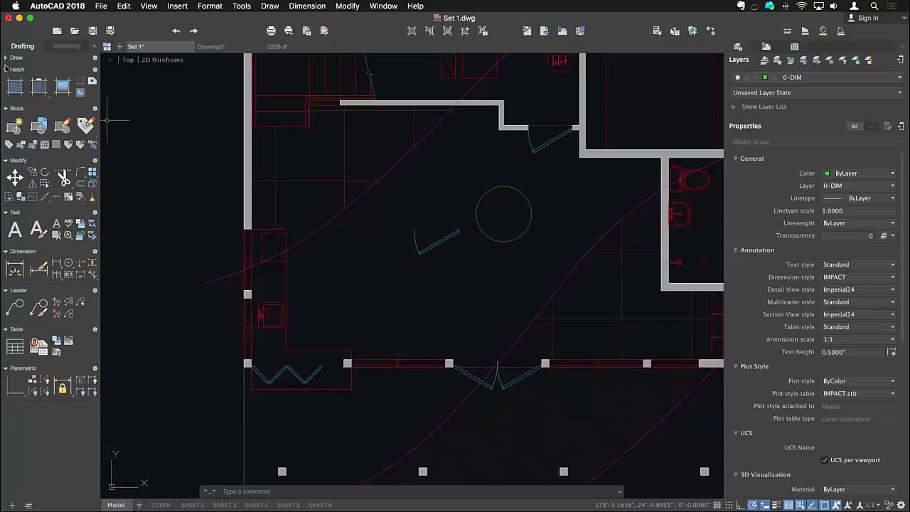
click(5, 69)
click(5, 81)
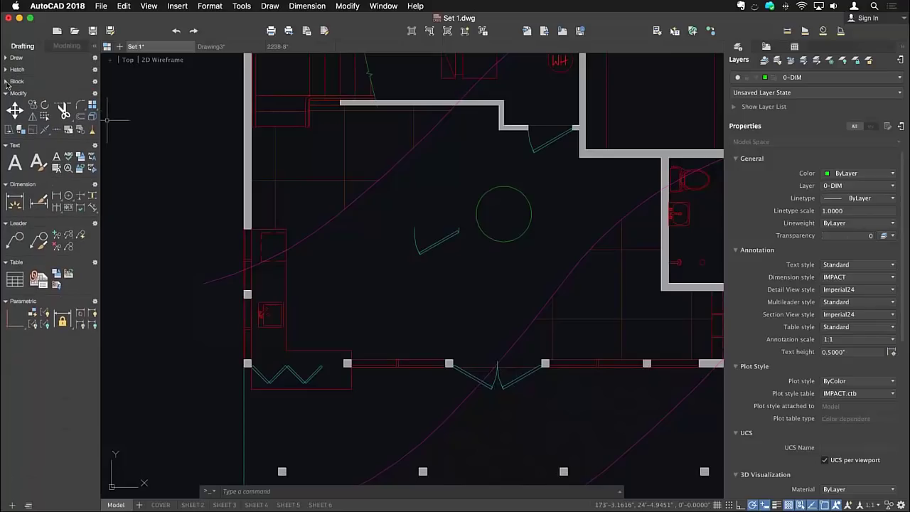
click(6, 94)
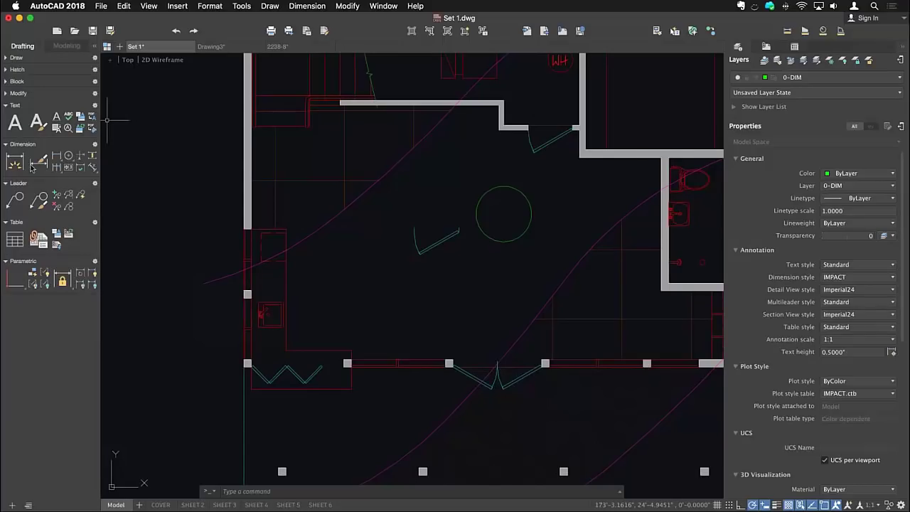
click(6, 105)
click(6, 117)
click(6, 128)
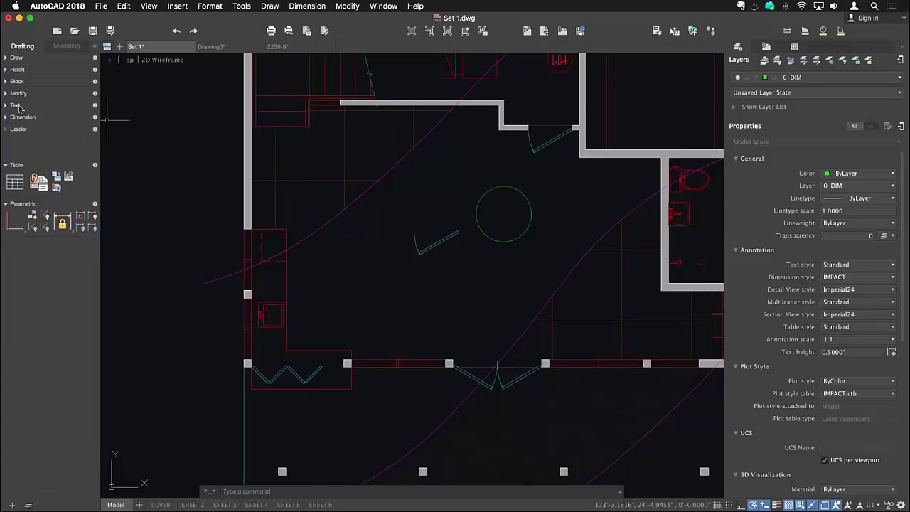
Step: Expand the Draw, Hatch, Block, Modify and Text tool groups again
click(6, 58)
click(6, 109)
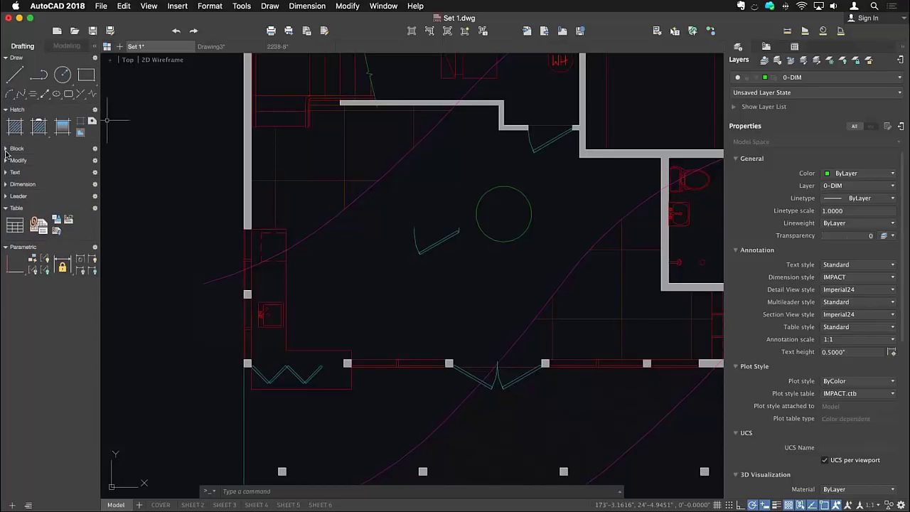
click(6, 148)
click(6, 200)
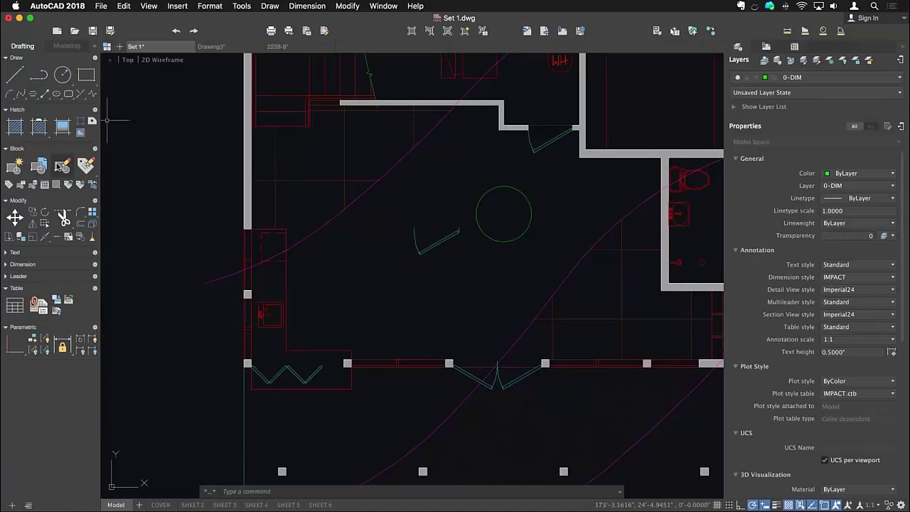
click(6, 252)
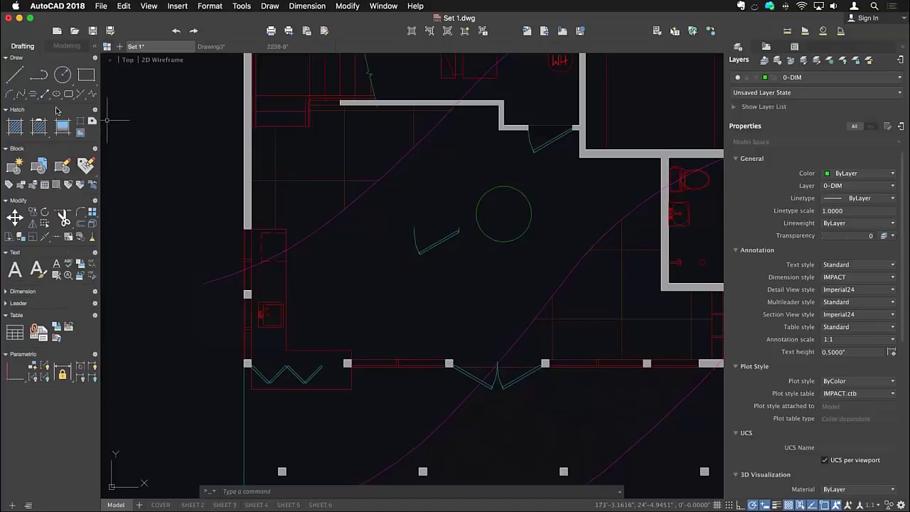
Step: Try adding optional tools such as Helix and Donut to the Draw tool group, and remove them again
click(95, 59)
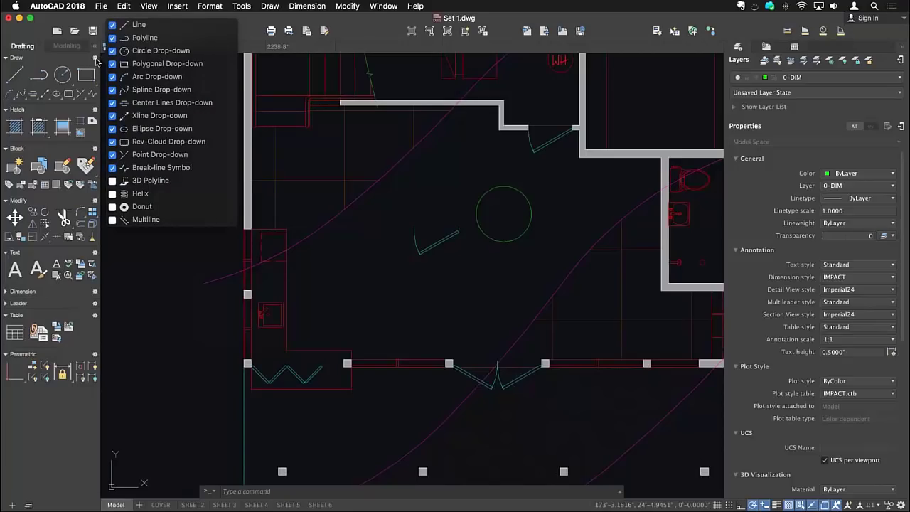
click(113, 181)
click(112, 181)
click(113, 206)
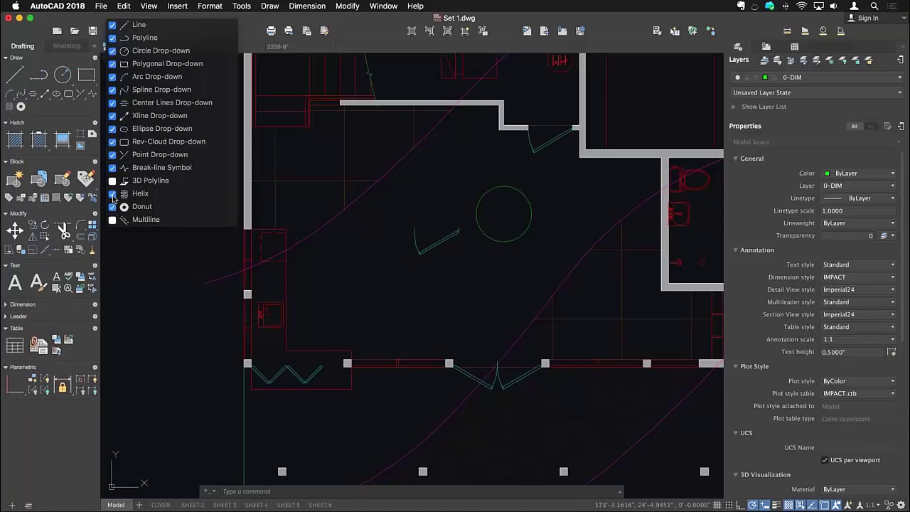
click(112, 206)
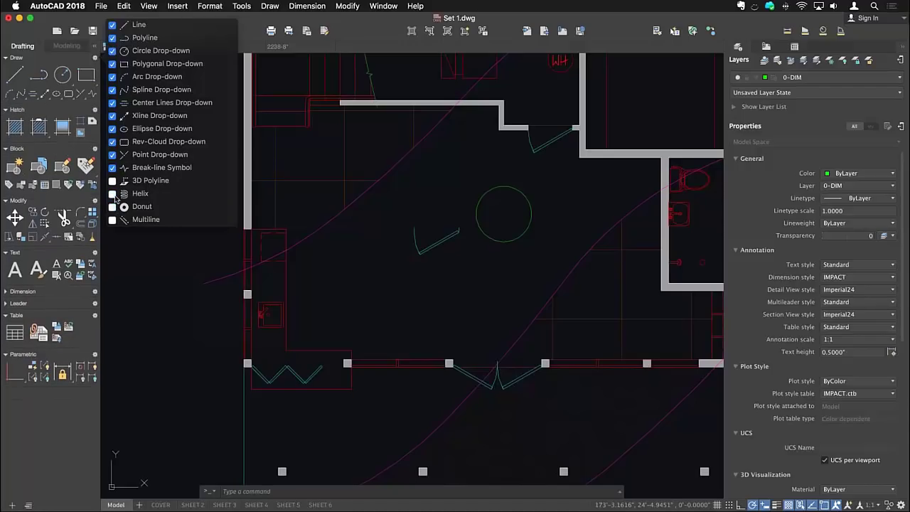
Step: Hide the Line, Polyline, Circle and Polygonal tools from the Draw tool group
click(112, 25)
click(112, 38)
click(113, 50)
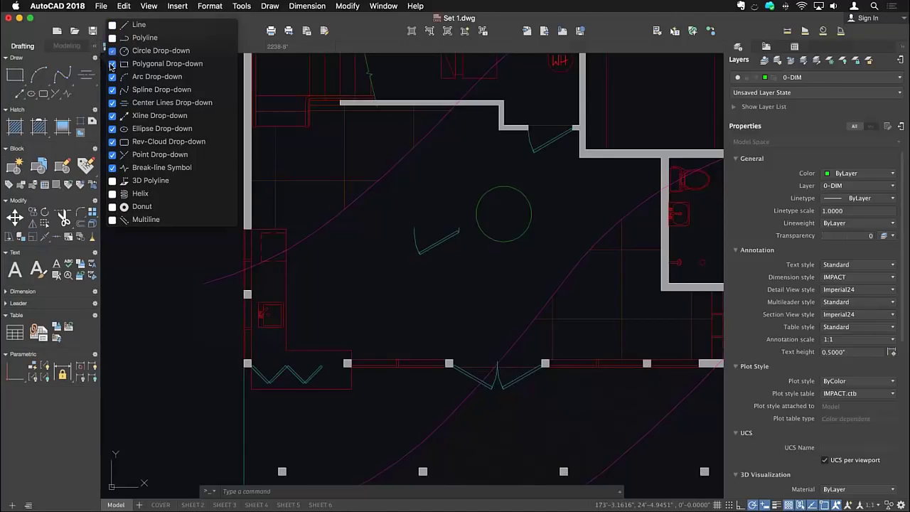
click(112, 64)
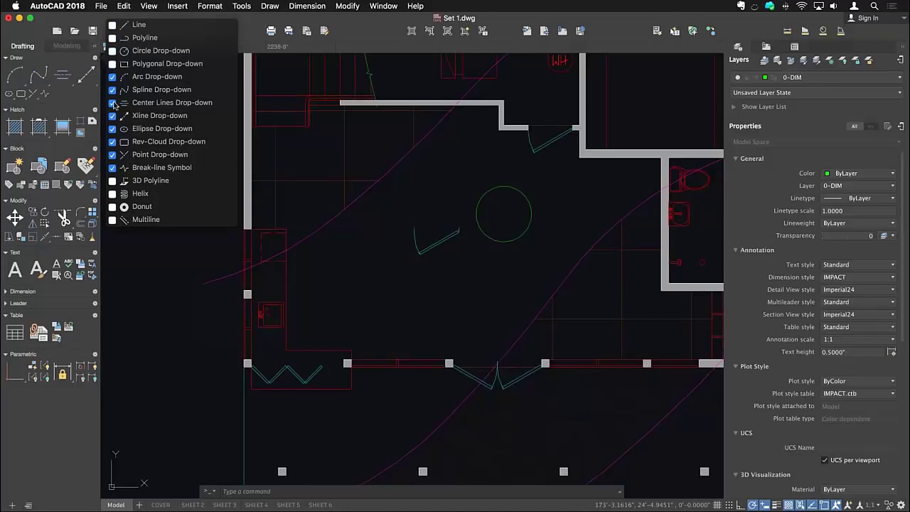
Step: Restore the Line, Polyline, Circle and Polygonal tools in the Draw tool group and close its tool list
click(112, 25)
click(112, 38)
click(112, 51)
click(113, 64)
click(143, 228)
click(142, 228)
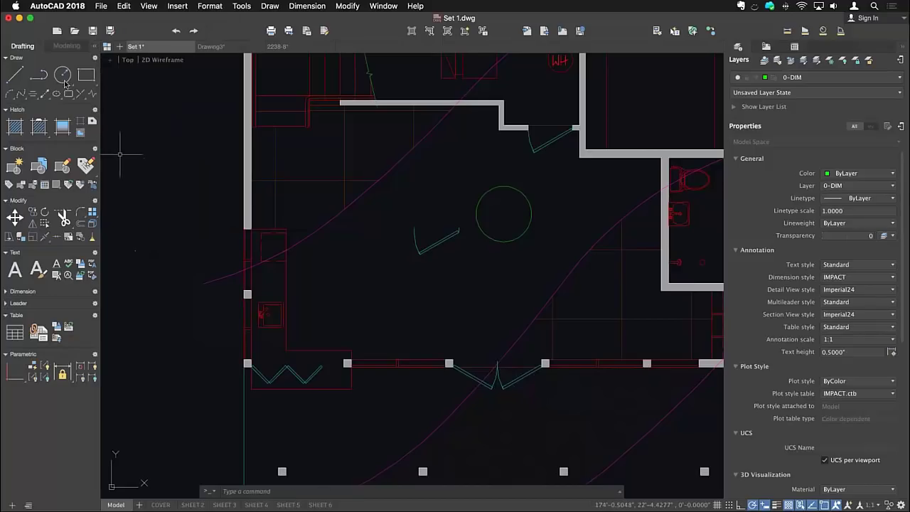
Step: Collapse the Draw tool group and reorder it to sit between Dimension and Leader
click(6, 58)
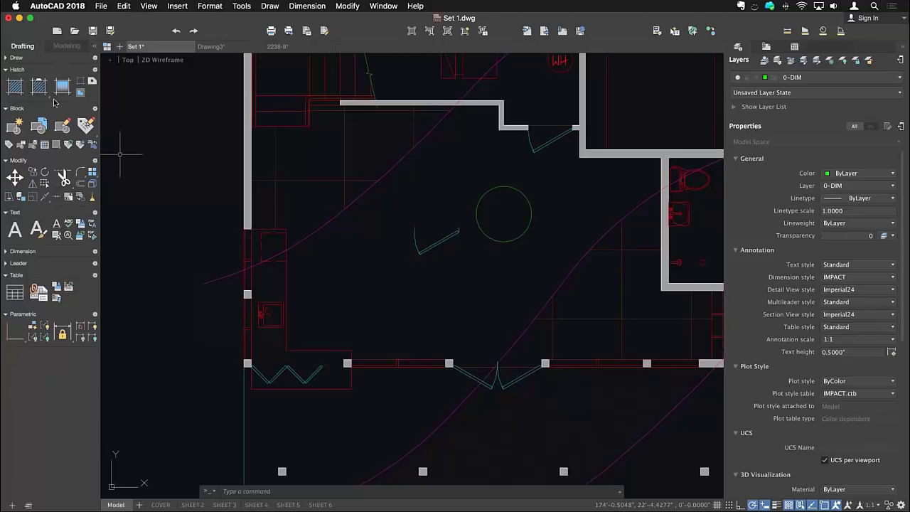
click(29, 506)
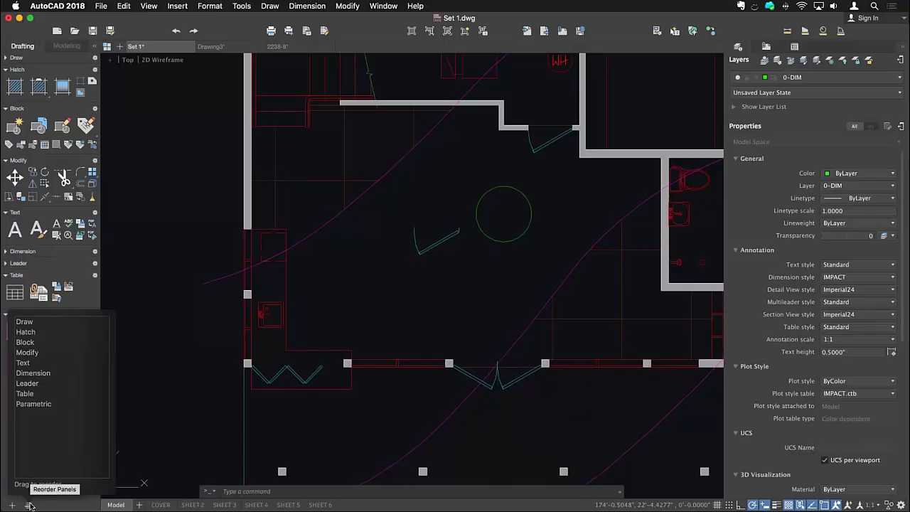
click(40, 324)
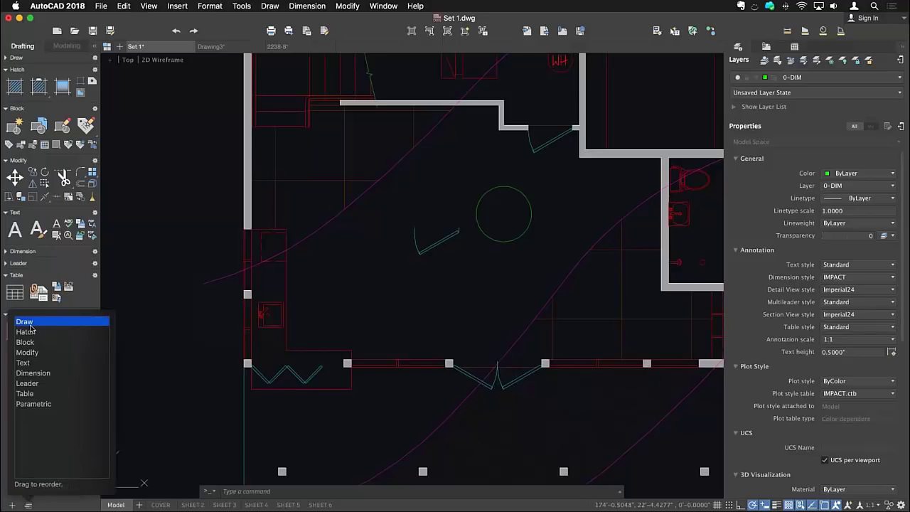
drag(44, 325, 50, 378)
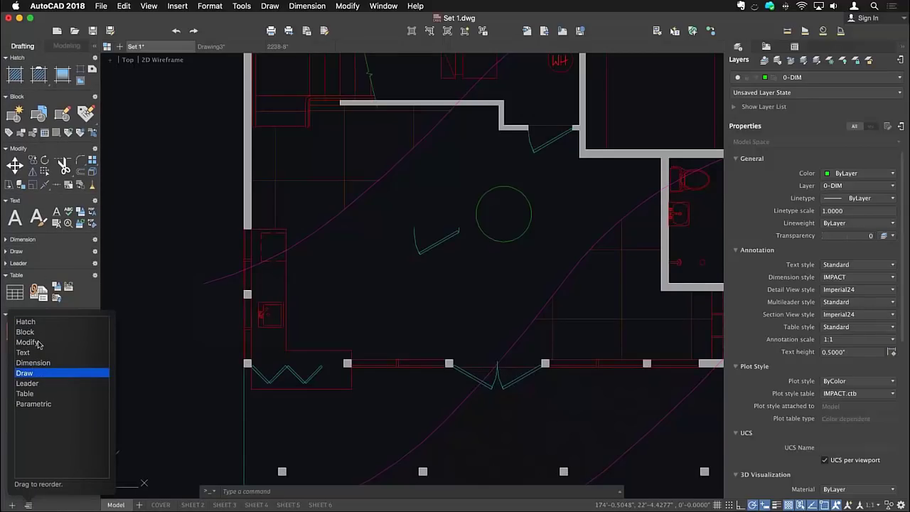
click(28, 505)
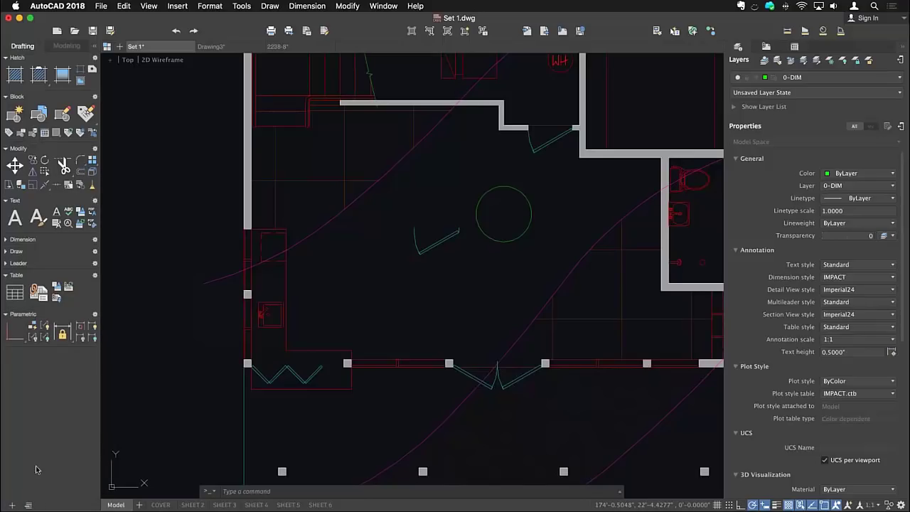
Step: Add a new tool group to the Drafting tool set and browse its six layout options, returning to the first one
click(12, 506)
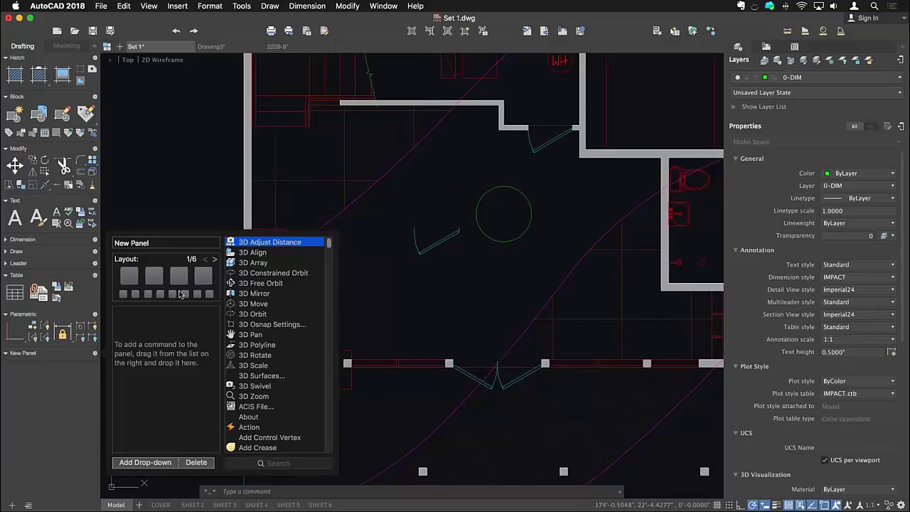
click(215, 259)
click(215, 261)
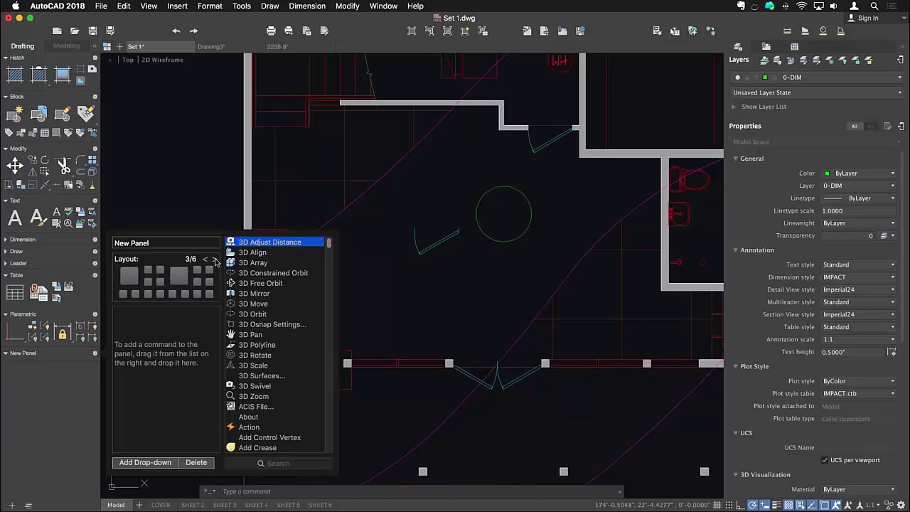
click(216, 261)
click(216, 261)
click(216, 261)
click(205, 261)
click(205, 261)
click(205, 261)
click(205, 261)
click(204, 261)
Step: Rename the new tool group to Custom
triple_click(142, 243)
text(C)
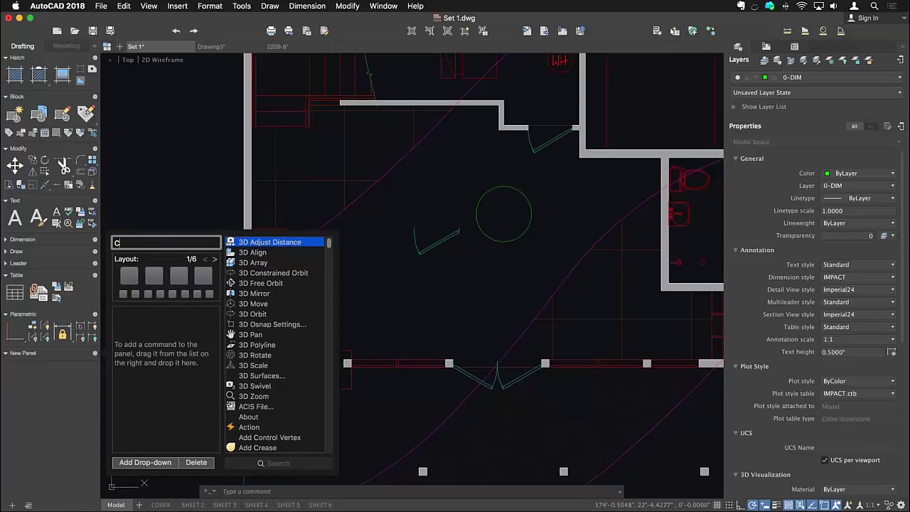
text(ustom)
key(Return)
Step: Browse the list of commands available for the Custom group and search it for "as"
click(272, 324)
scroll(263, 335, down, 15)
scroll(263, 338, down, 8)
scroll(261, 341, up, 20)
scroll(298, 312, up, 5)
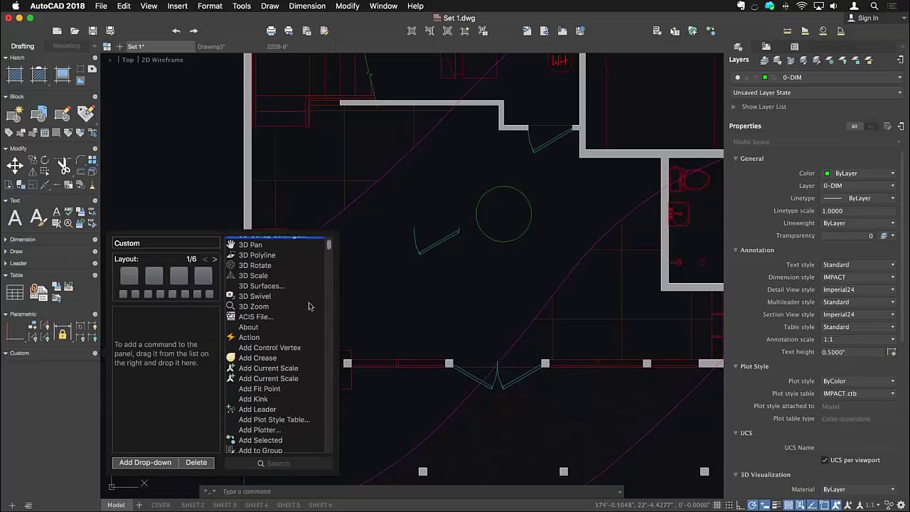
scroll(324, 303, down, 20)
scroll(325, 302, up, 20)
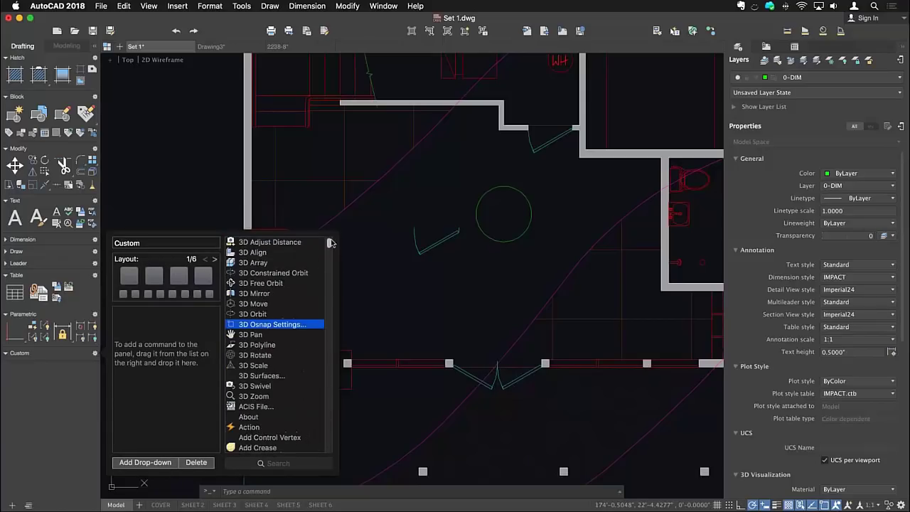
click(272, 463)
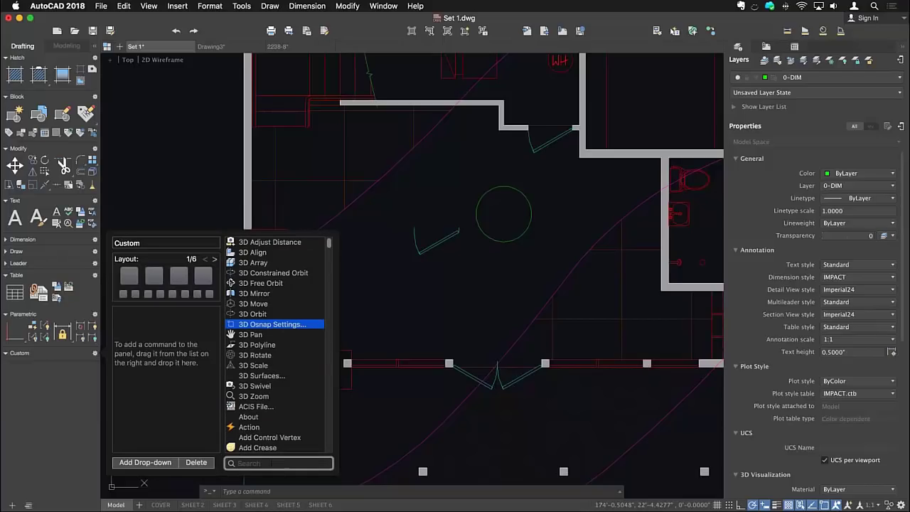
text(as)
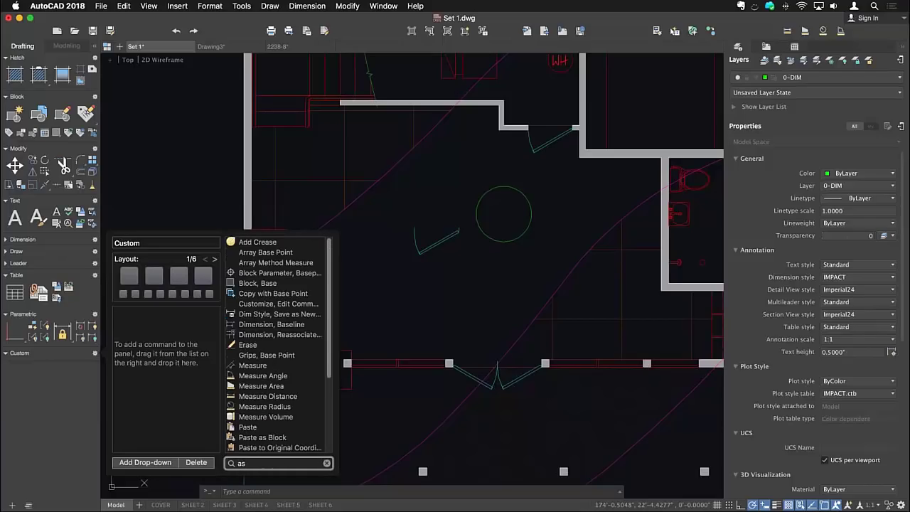
scroll(258, 379, down, 5)
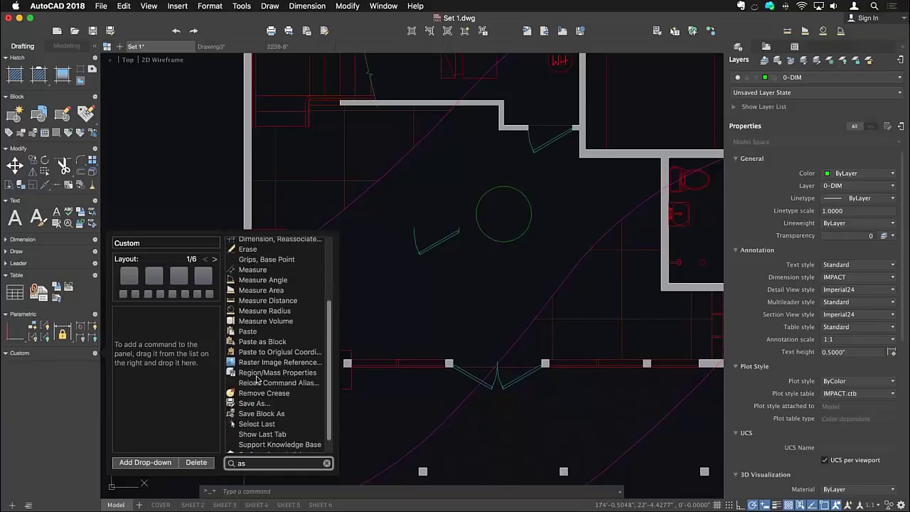
scroll(255, 372, up, 5)
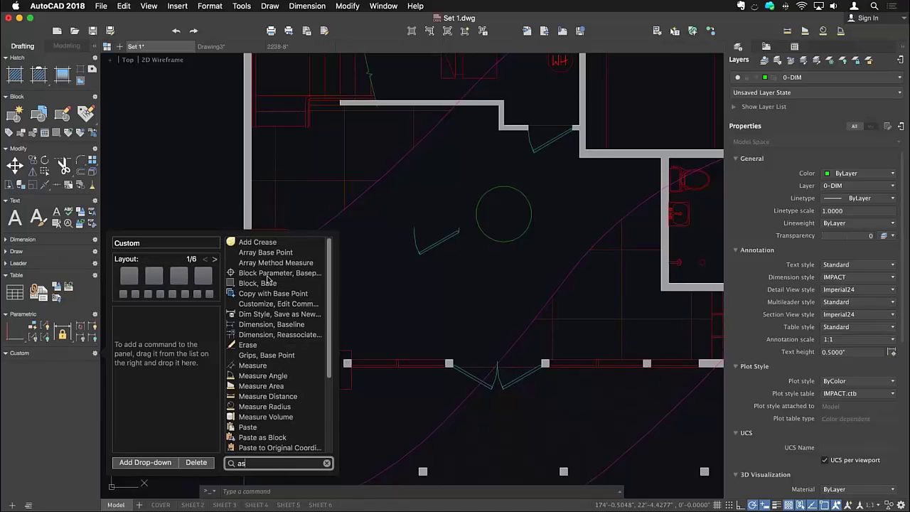
Step: Search the commands for "circle" and add Circle; Circle Center Radius; Circle, 2 Points; and Circle, 3 Points to the Custom group
click(234, 463)
text(circle)
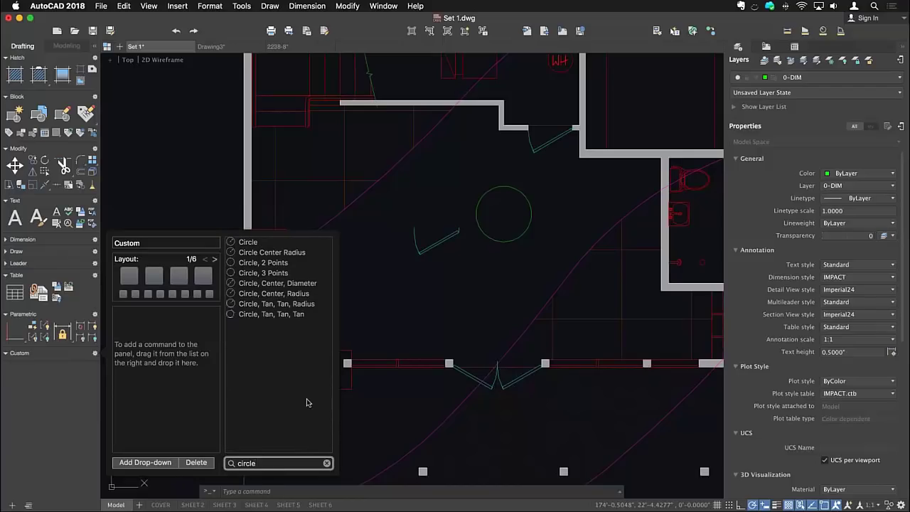
drag(245, 242, 163, 316)
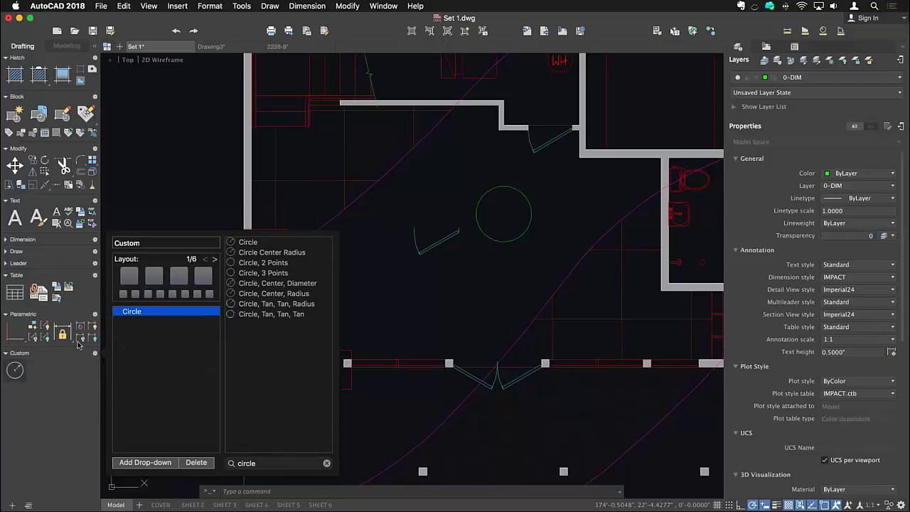
drag(241, 256, 163, 321)
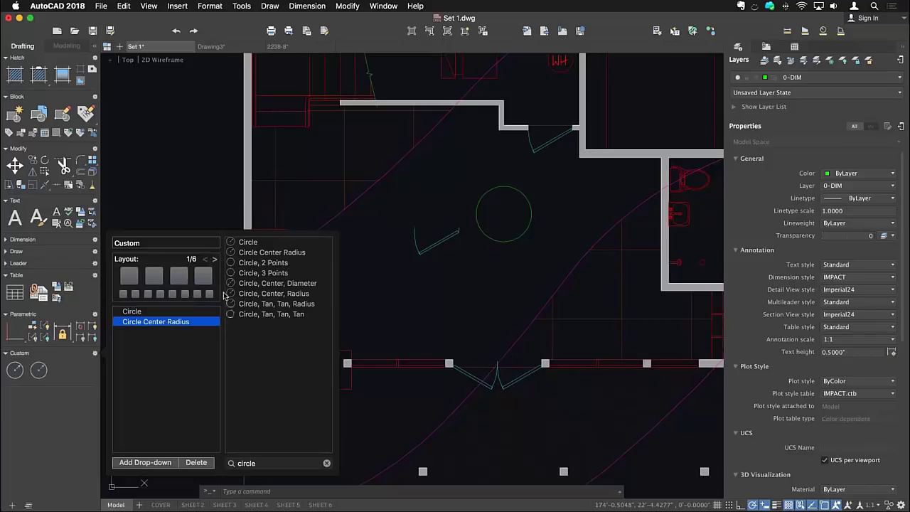
drag(261, 263, 187, 341)
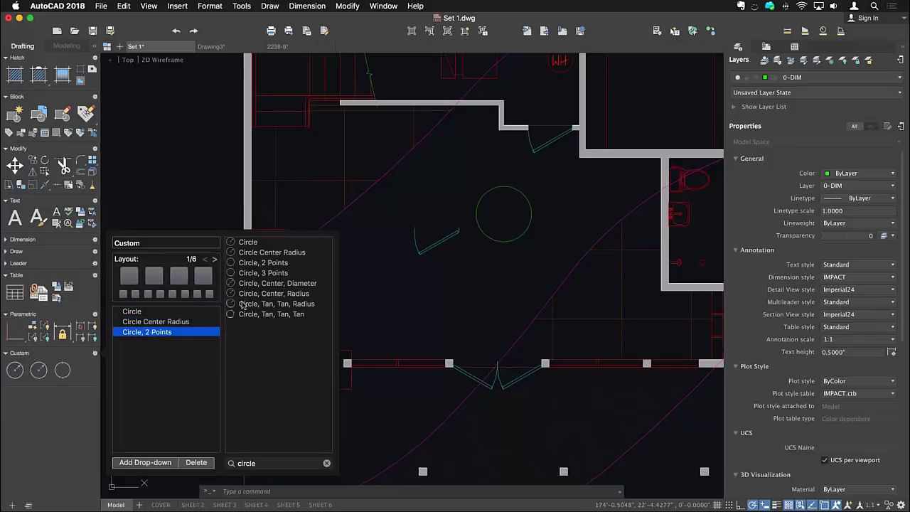
drag(261, 274, 183, 344)
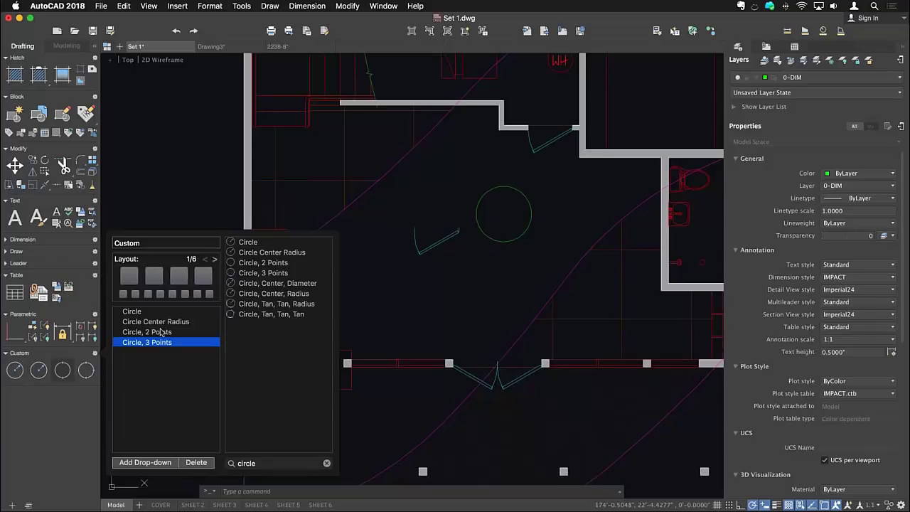
Step: Search the commands for "arc" and add the Arc command to the Custom group below the circle commands
double_click(246, 463)
key(BackSpace)
text(arcs)
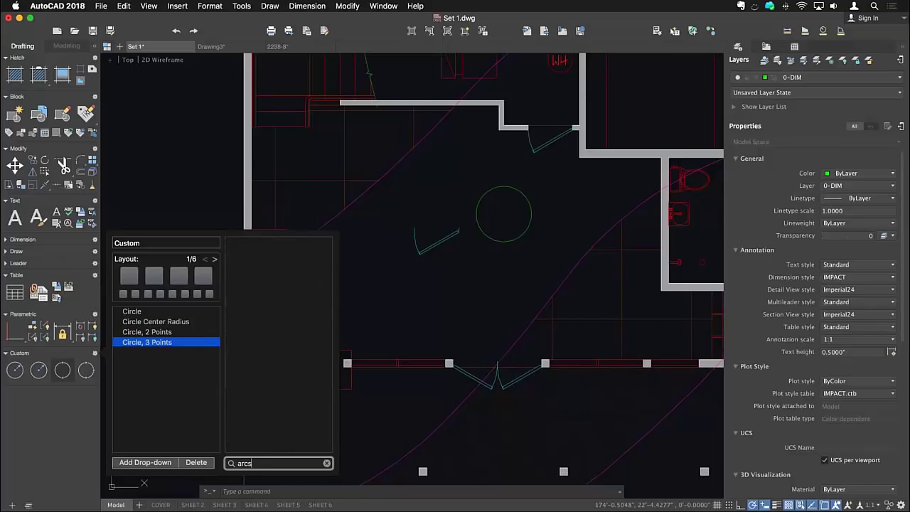
key(BackSpace)
drag(247, 251, 146, 364)
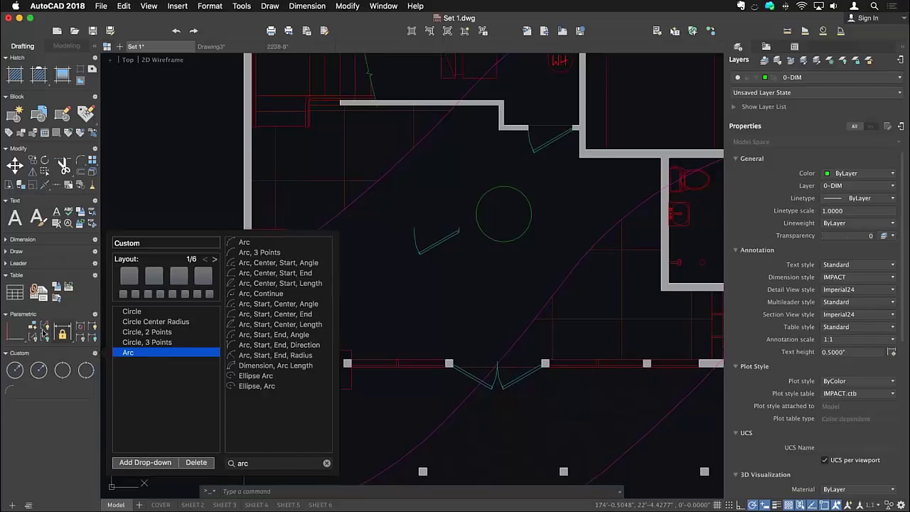
Step: Add a drop-down to the Custom group and name it Arcs
click(155, 460)
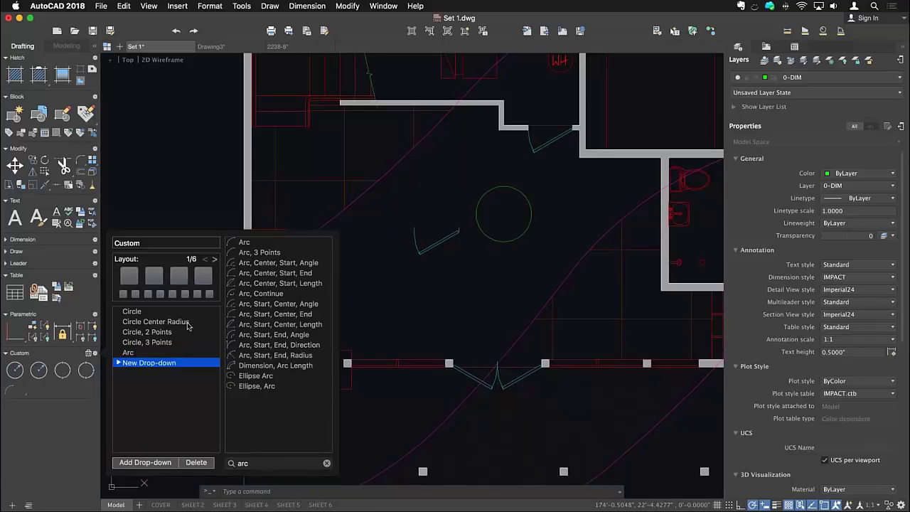
double_click(178, 366)
text(Arcs)
key(Return)
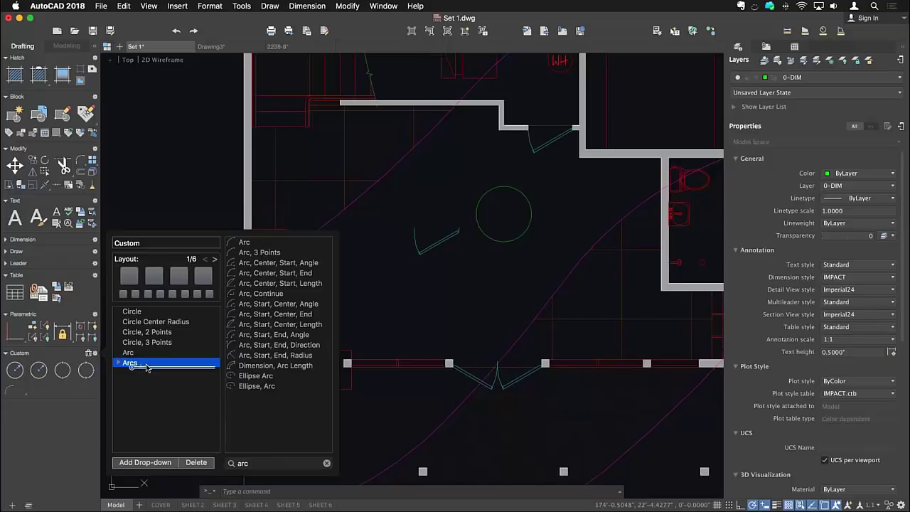
Step: Fill the Arcs drop-down with Arc; Arc, Center, Start, Angle; Arc, Start, Center, Length; and Arc, Start, End, Radius
drag(129, 353, 132, 363)
drag(253, 262, 156, 368)
drag(268, 326, 174, 384)
drag(265, 356, 191, 395)
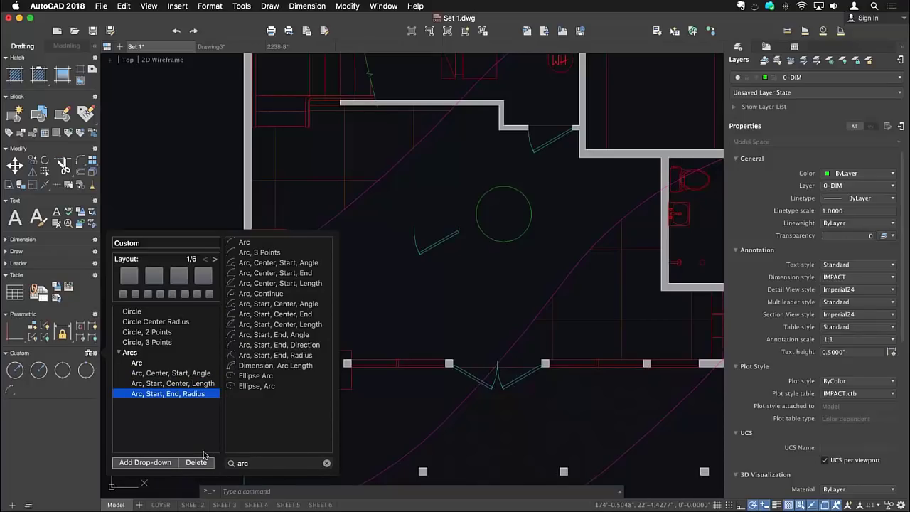
Step: Close the Custom group's editor and start Arc, Start, Center, Length from the group's Arcs drop-down
click(85, 423)
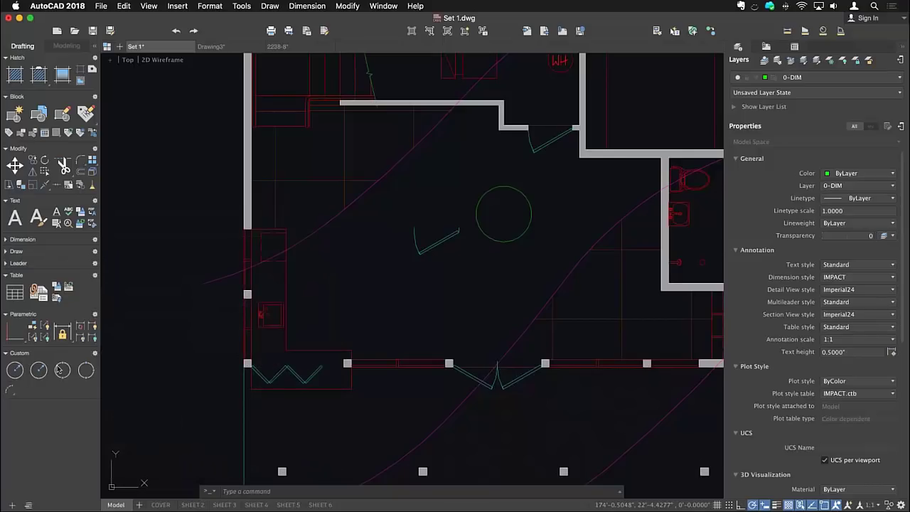
click(11, 393)
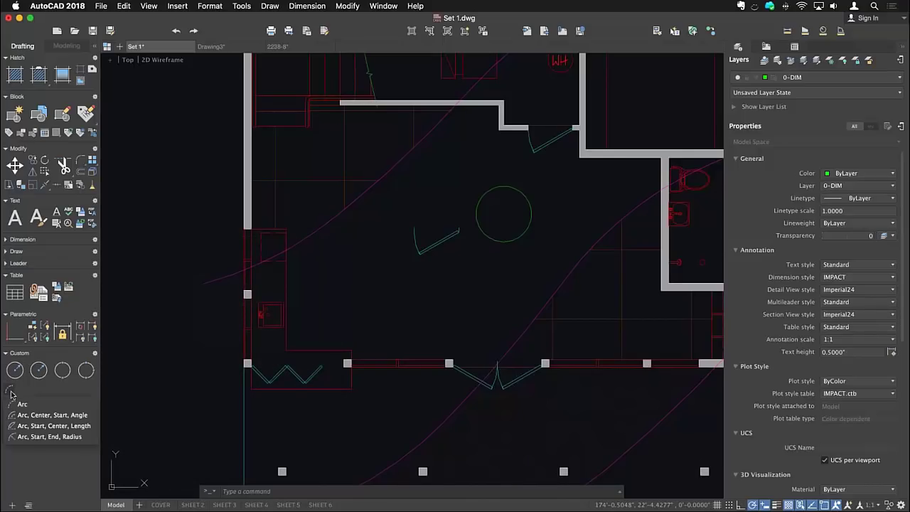
click(47, 425)
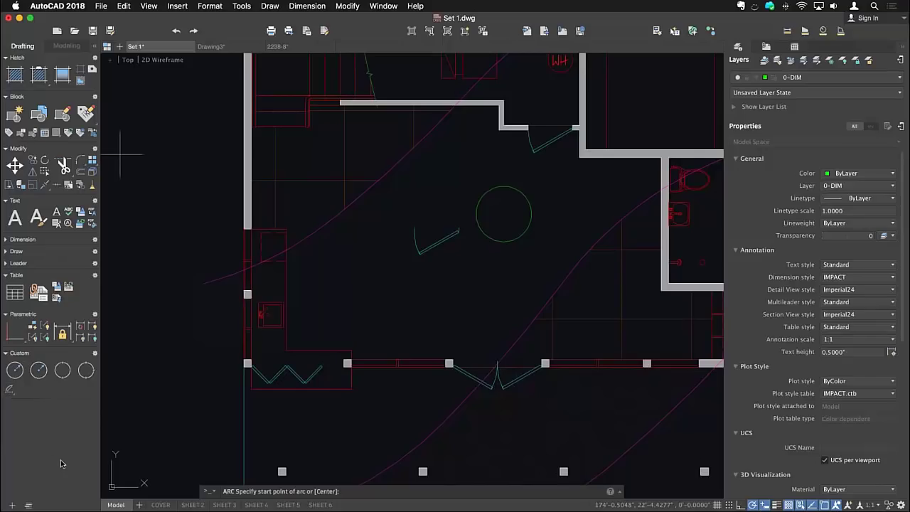
Step: Reorder the tool groups so that Custom comes first, above Hatch, and close the group list
click(29, 505)
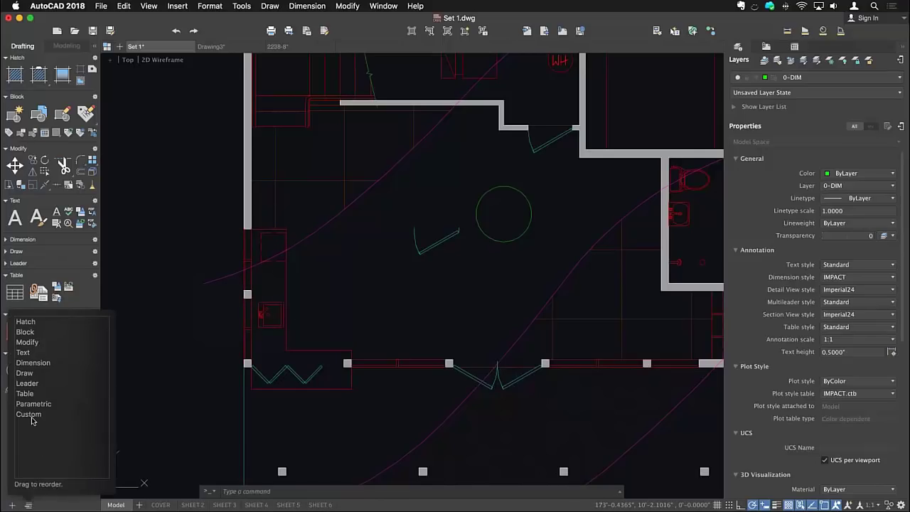
drag(32, 420, 44, 324)
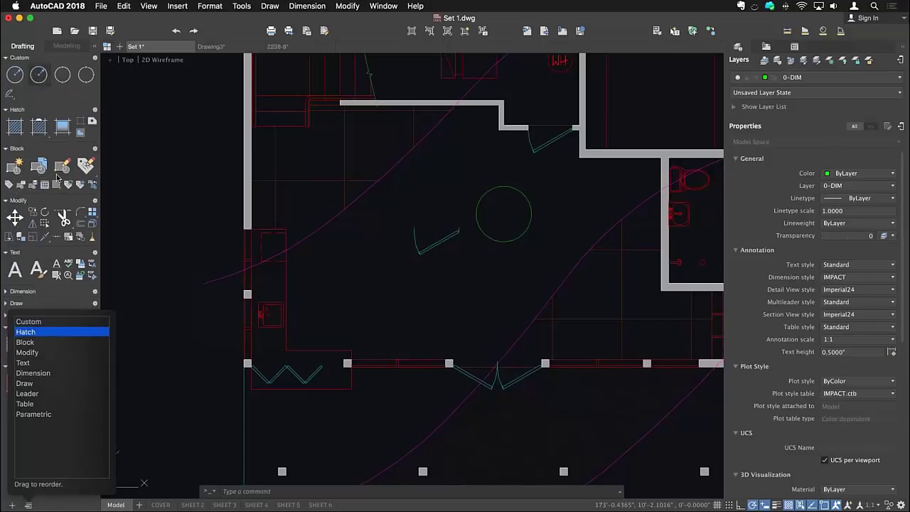
click(29, 505)
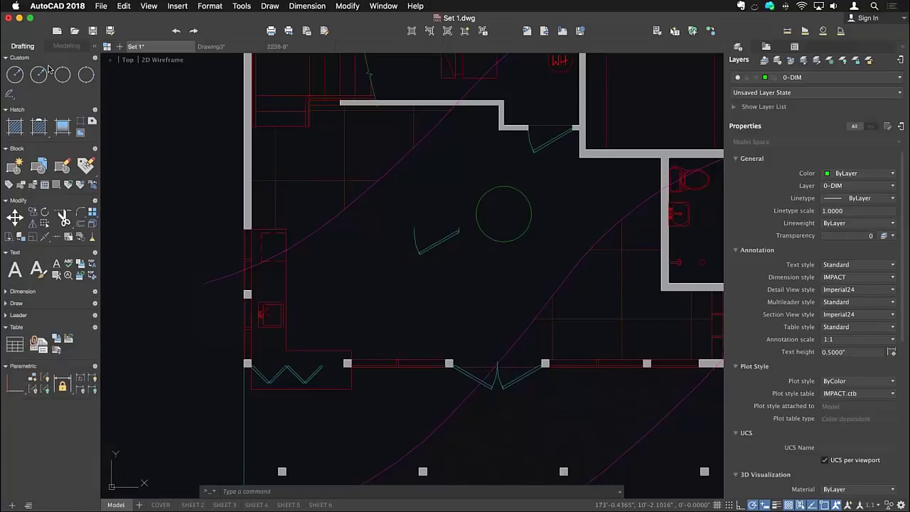
Step: Remove the Circle command from the Custom group, and delete the whole Custom group from the tool set
click(95, 58)
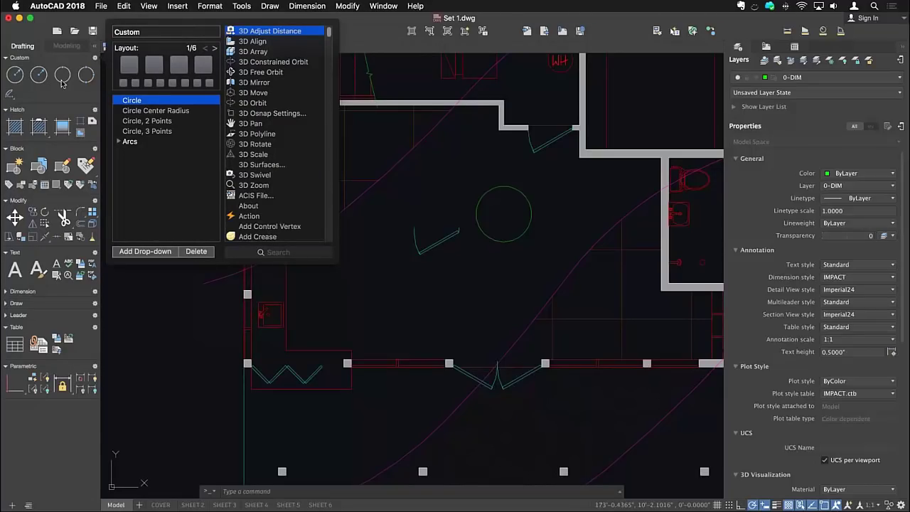
click(197, 252)
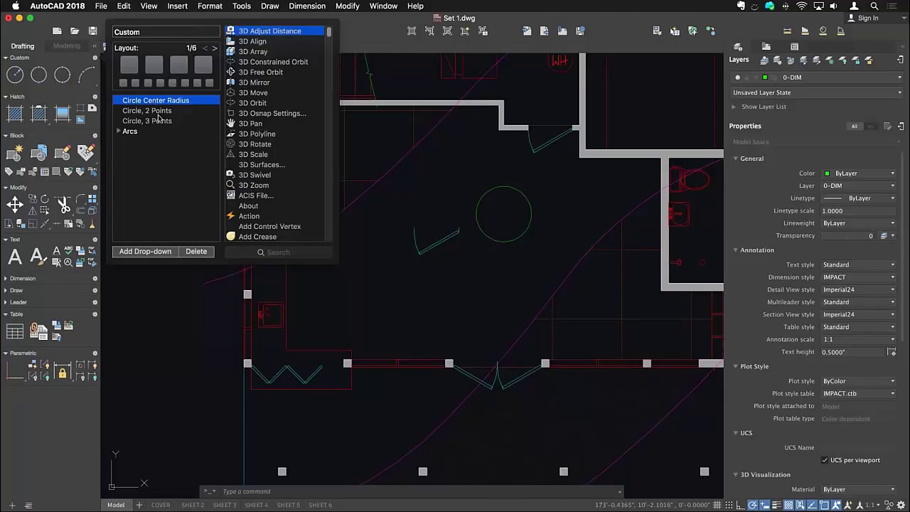
click(78, 61)
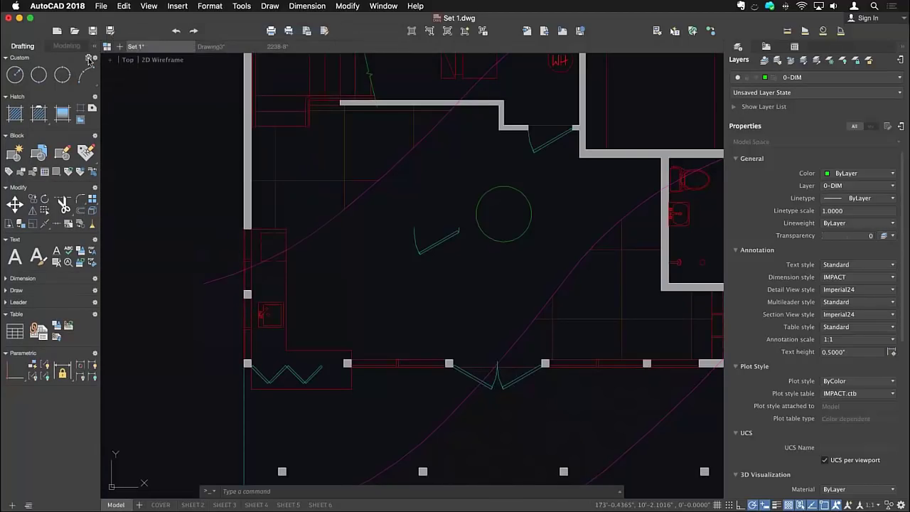
click(89, 59)
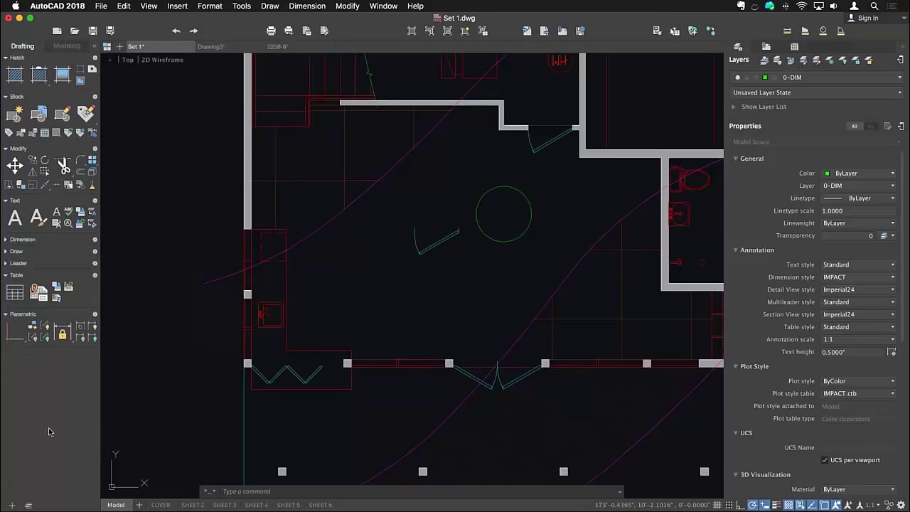
Step: View the General application preferences, cancel them, and locate the Reset AutoCAD command without running it
click(48, 6)
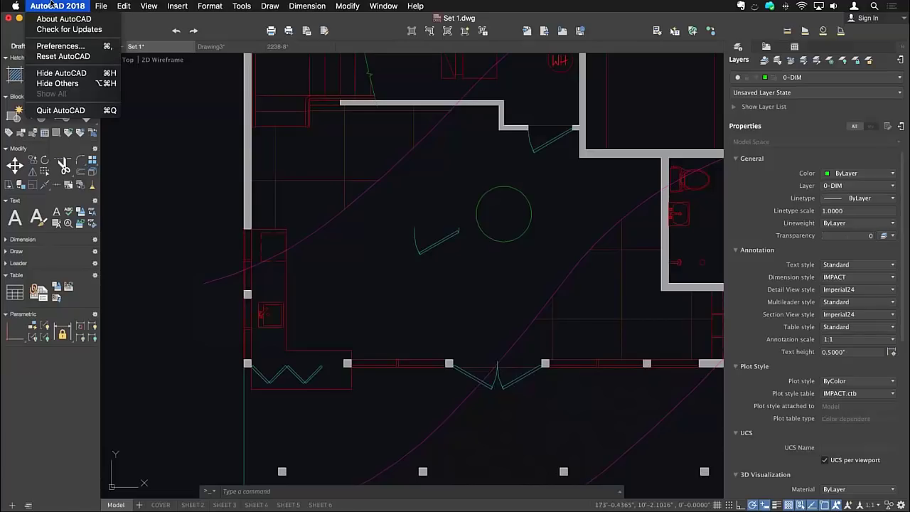
click(175, 72)
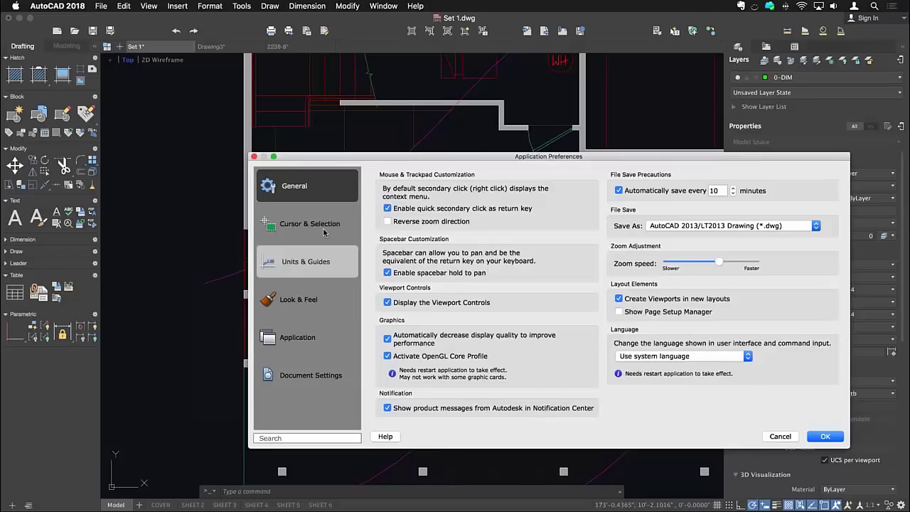
click(29, 6)
mouse_move(101, 5)
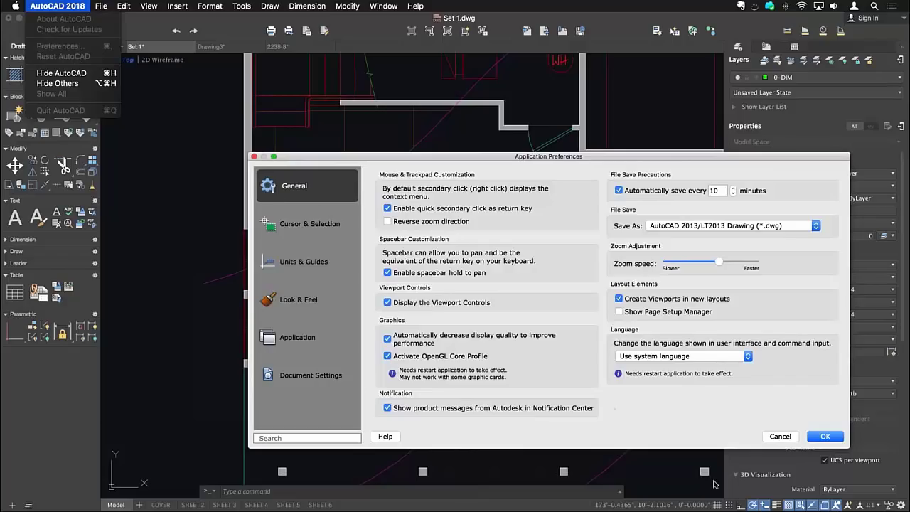
click(778, 437)
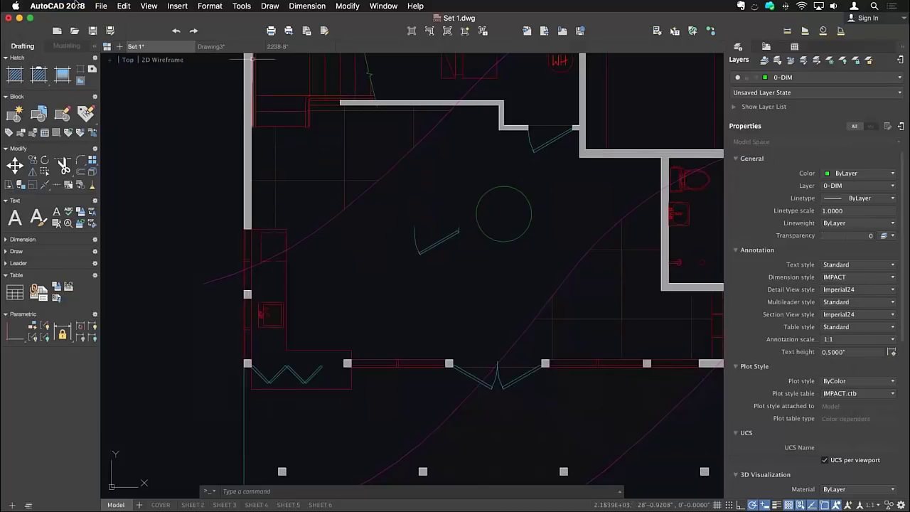
click(63, 6)
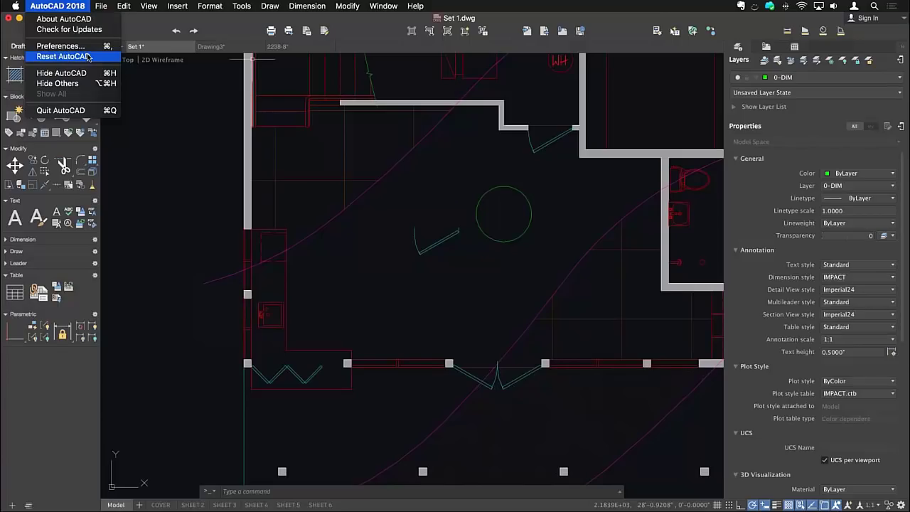
click(57, 5)
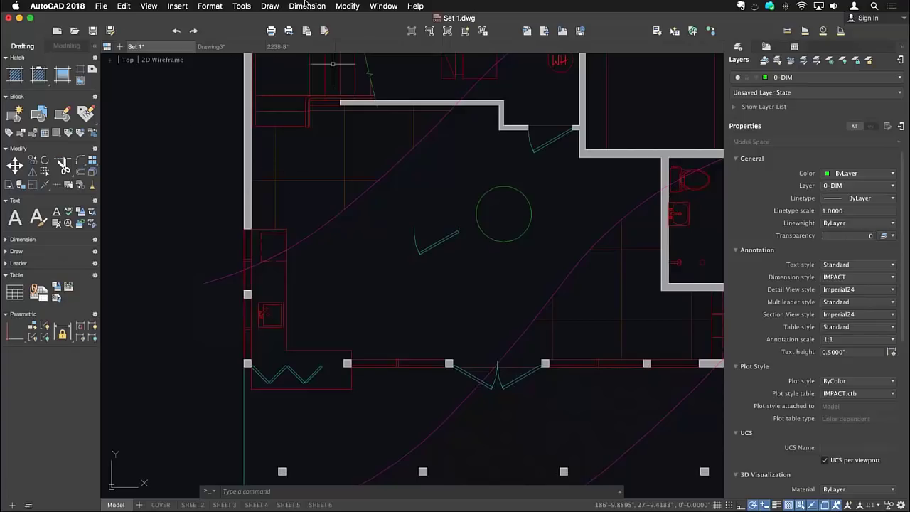
Step: Open the command alias editor and browse the list of commands and their aliases
click(243, 6)
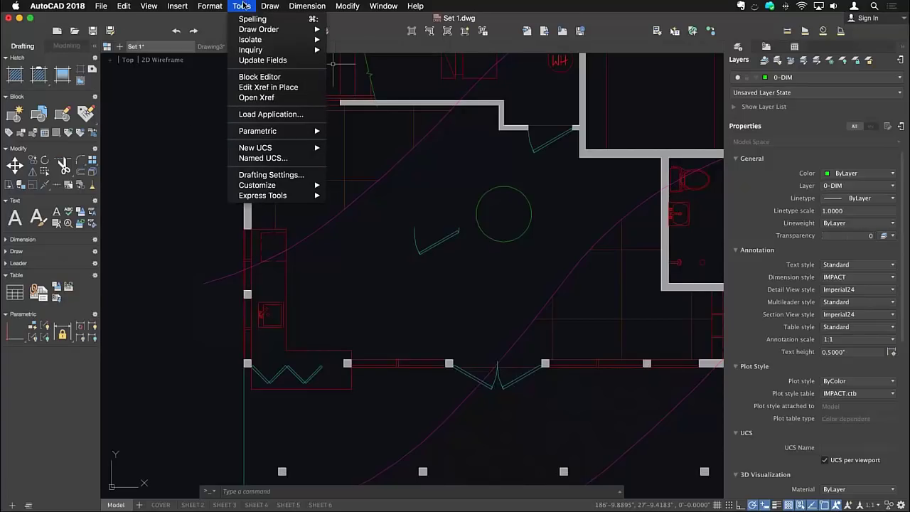
mouse_move(287, 188)
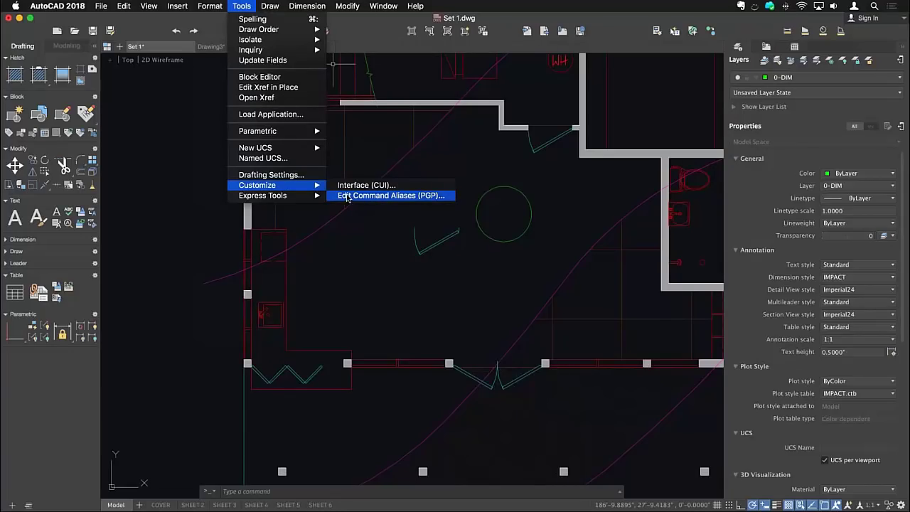
click(425, 199)
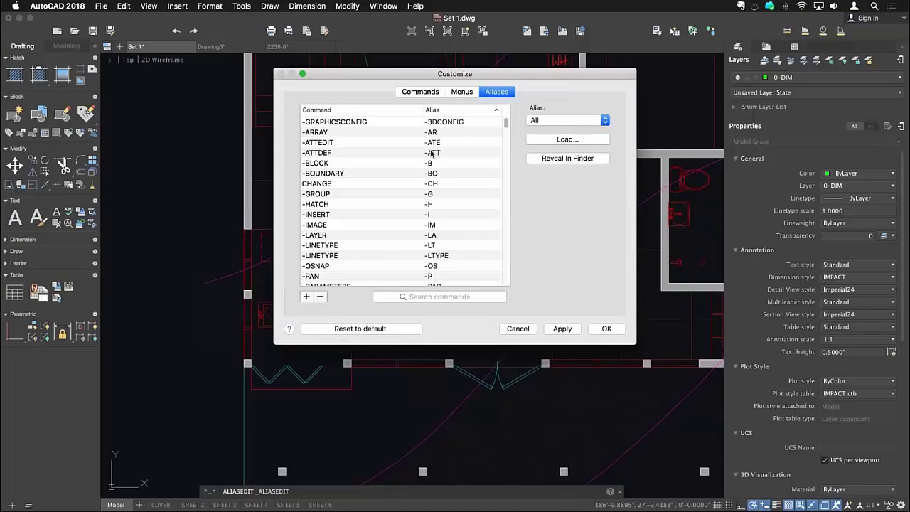
scroll(431, 153, down, 15)
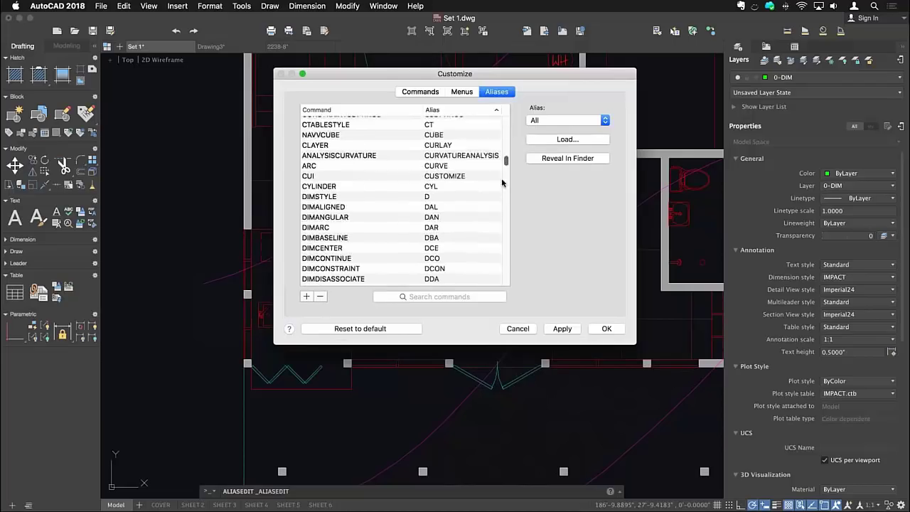
drag(502, 236, 503, 112)
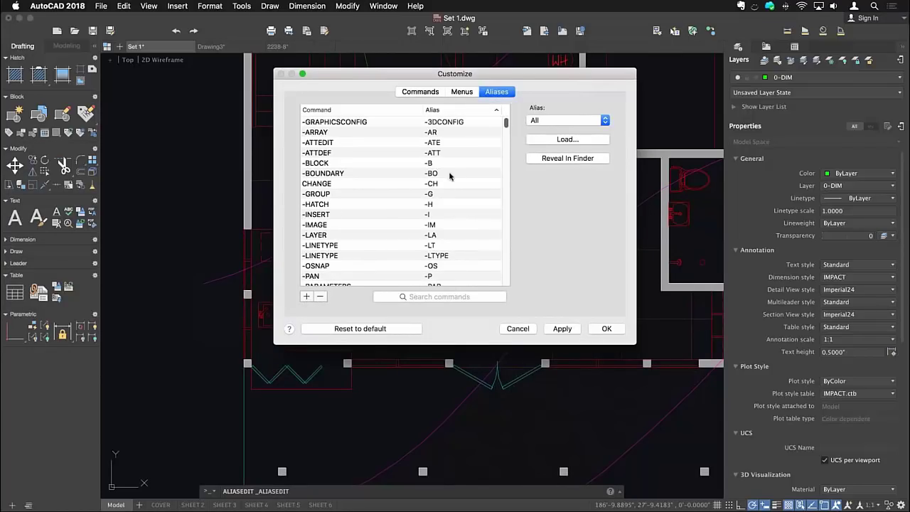
scroll(450, 176, down, 15)
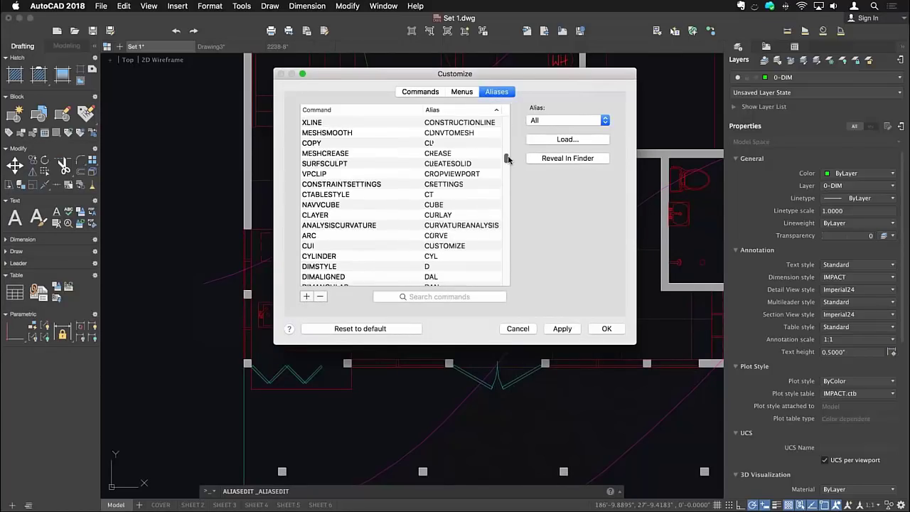
scroll(511, 133, down, 15)
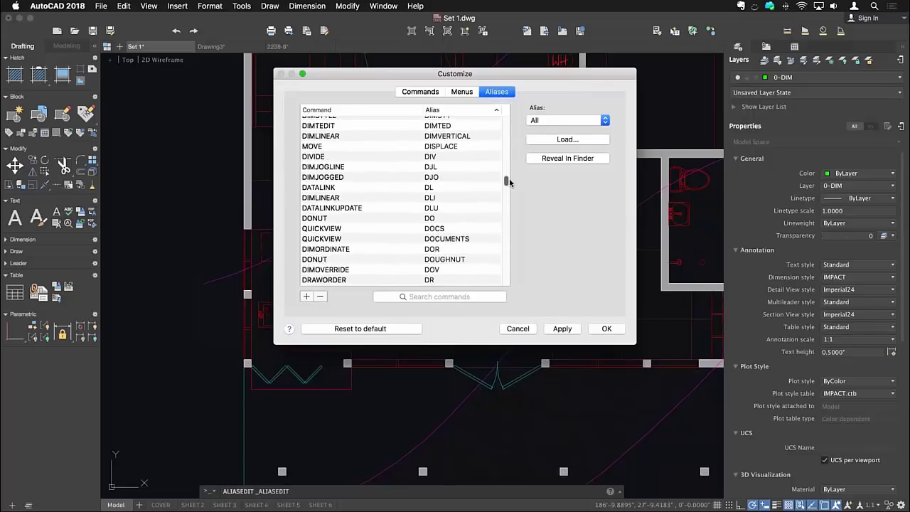
scroll(513, 168, up, 20)
Step: Filter the alias list by dist and change the first DIST entry's alias to D, accepting the reassignment from DIMSTYLE
click(468, 296)
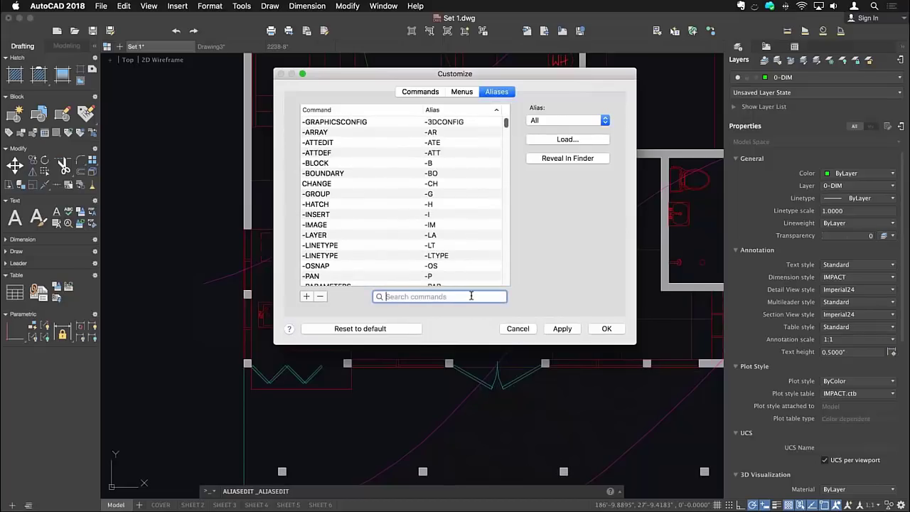
text(dist)
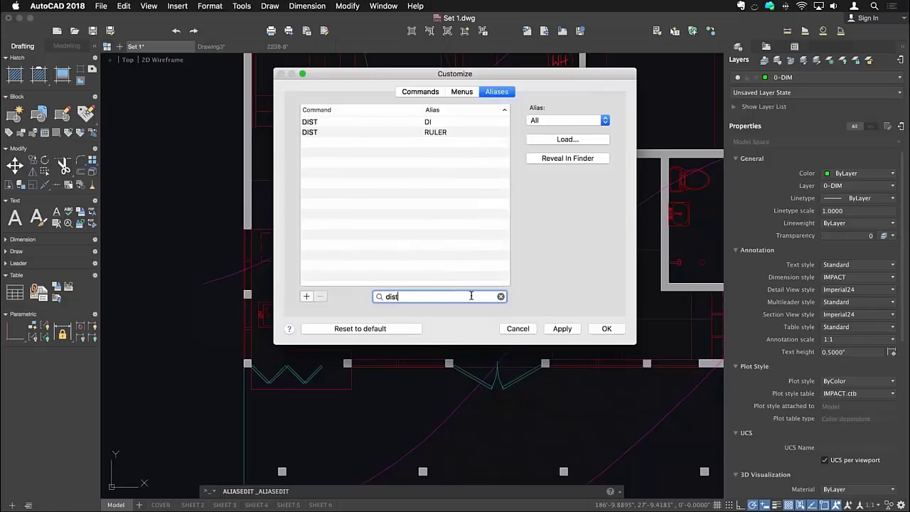
click(361, 121)
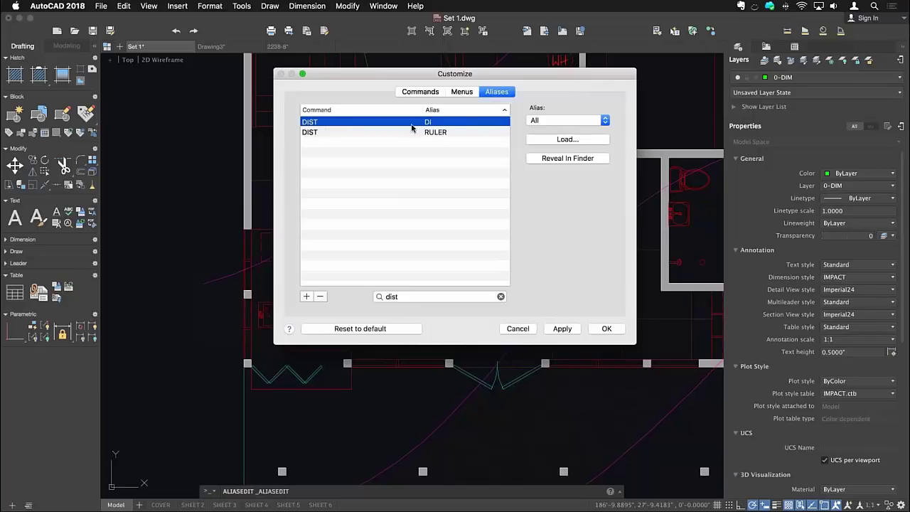
click(439, 122)
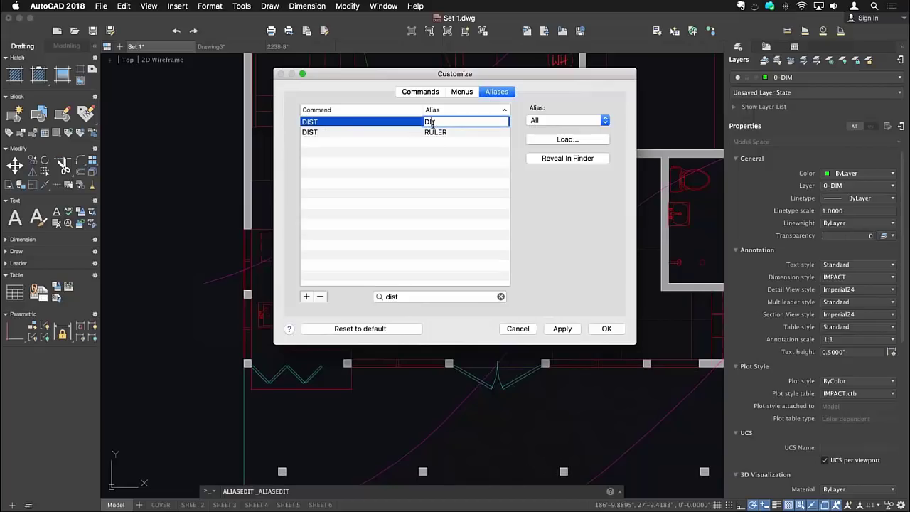
key(BackSpace)
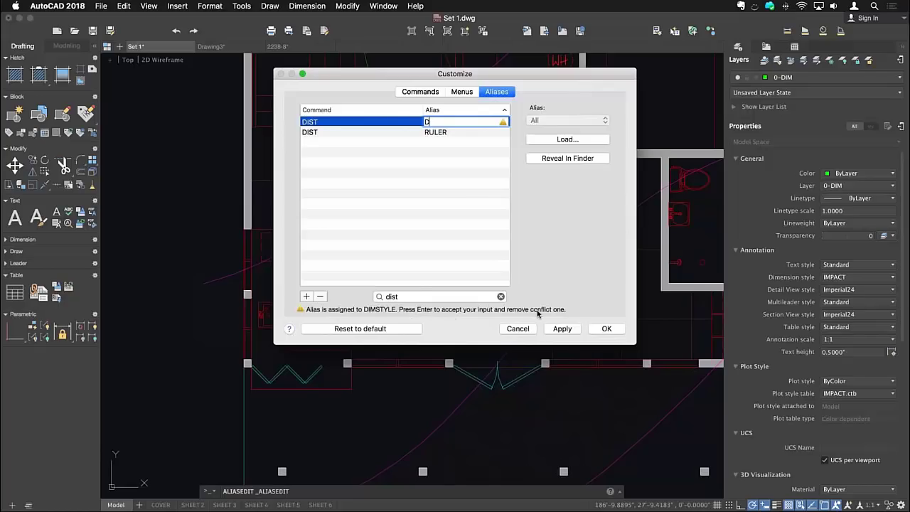
key(Return)
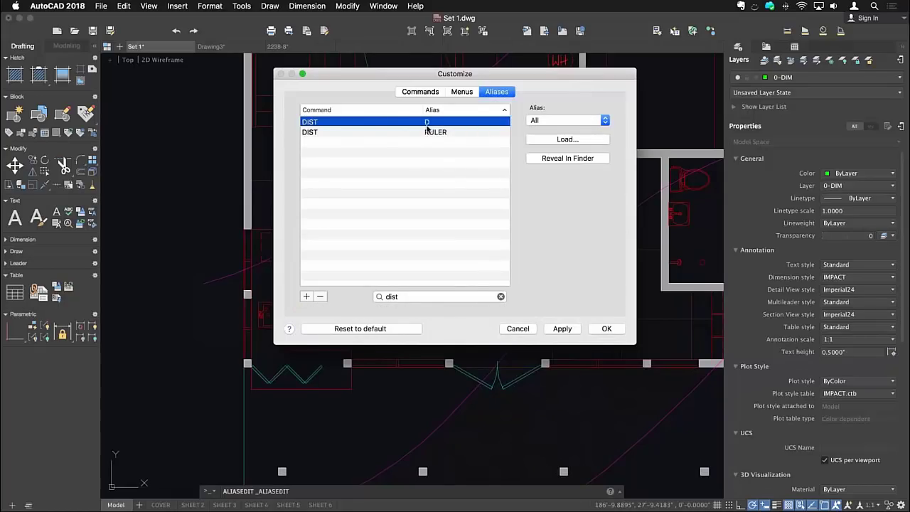
Step: Search the aliases for dim and for d, and select the DIST entry assigned to D
click(407, 296)
key(BackSpace)
key(BackSpace)
text(m)
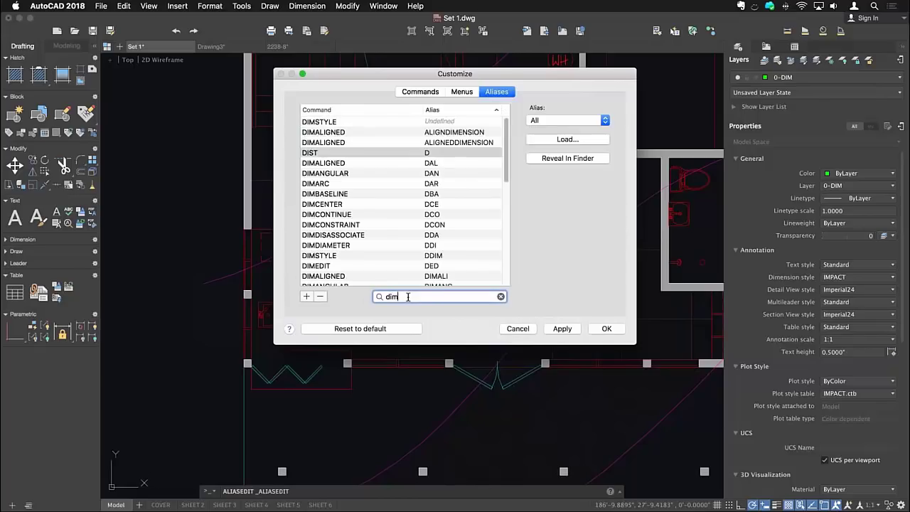
text(d)
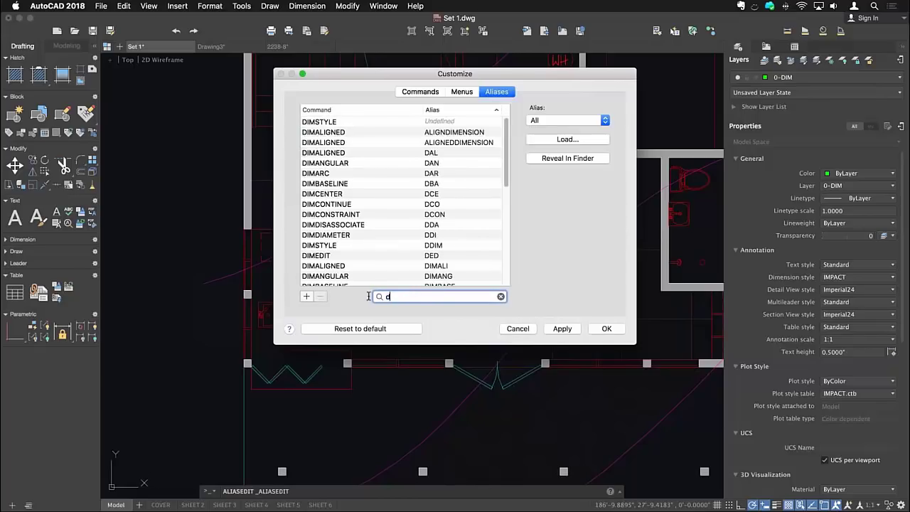
click(497, 152)
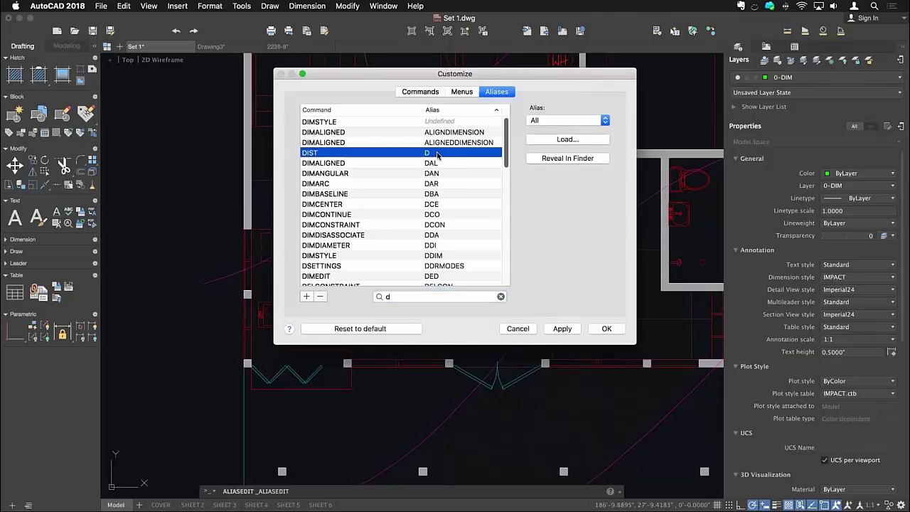
Step: Browse the aliases matching dim, and search the list for reg
drag(505, 143, 504, 278)
click(390, 297)
text(im)
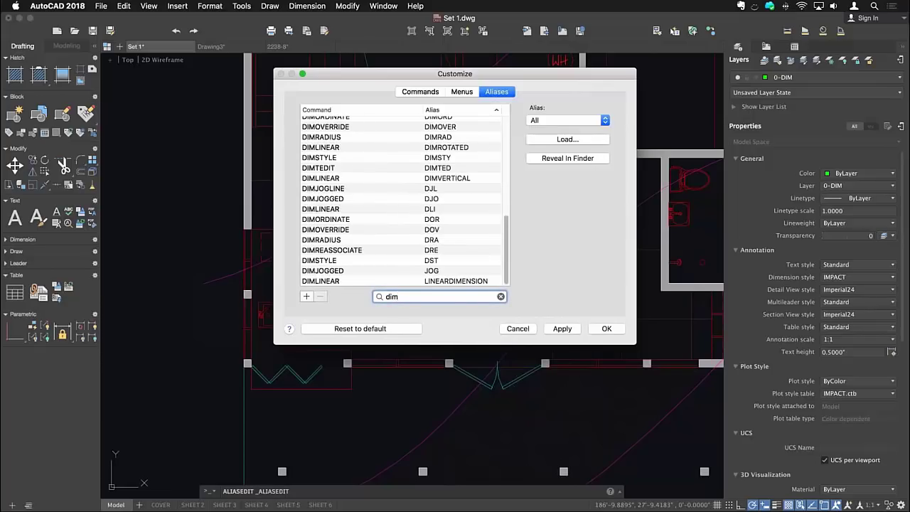
mouse_move(506, 235)
mouse_down()
mouse_move(511, 130)
mouse_move(509, 241)
mouse_up()
drag(400, 296, 367, 296)
text(reg)
Step: Filter the aliases by dim, set the undefined DIMSTYLE alias to DD, apply the changes and close the editor
key(BackSpace)
key(BackSpace)
key(BackSpace)
text(dim)
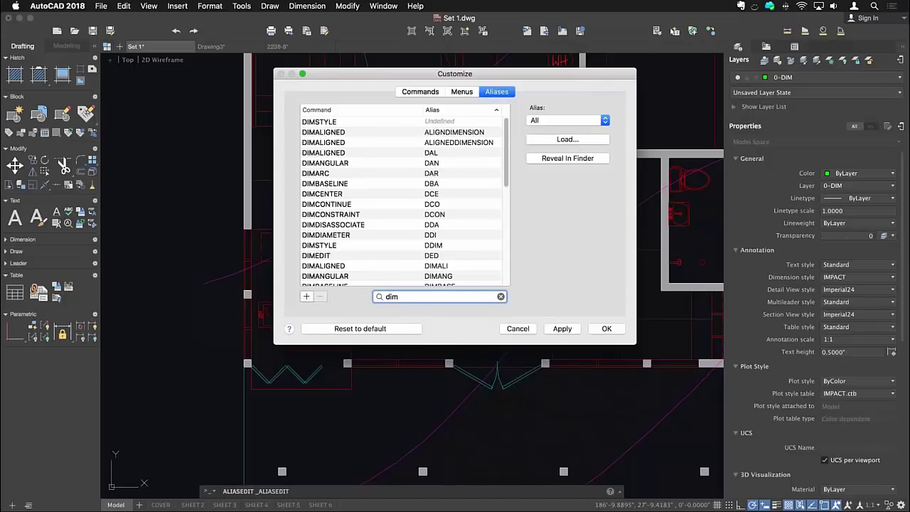
click(436, 124)
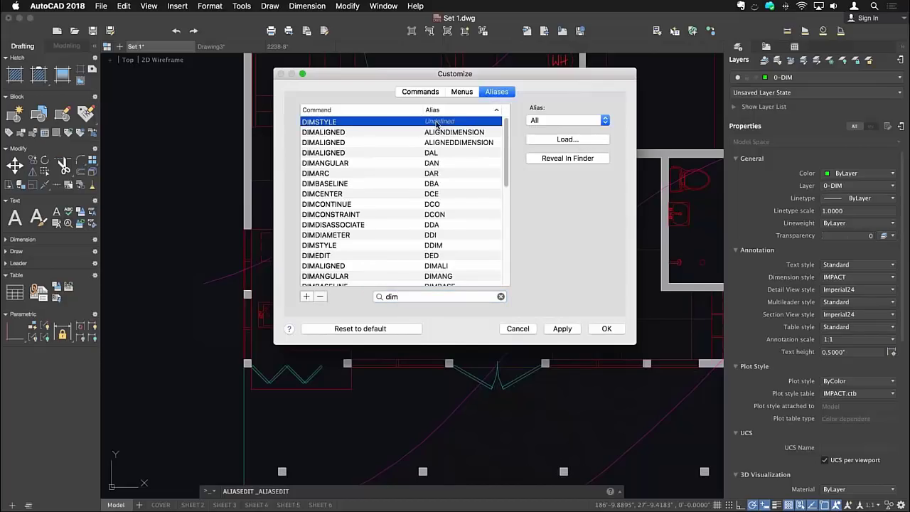
click(437, 124)
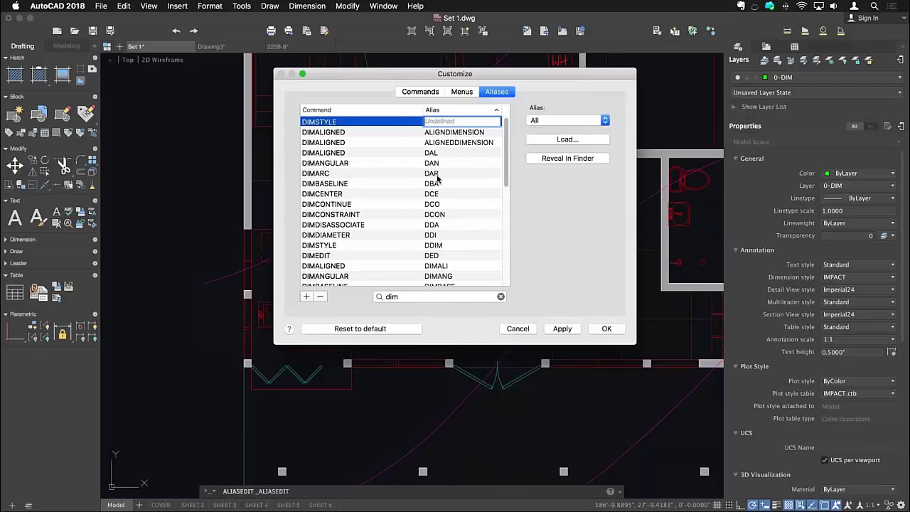
text(DD)
click(561, 329)
click(606, 329)
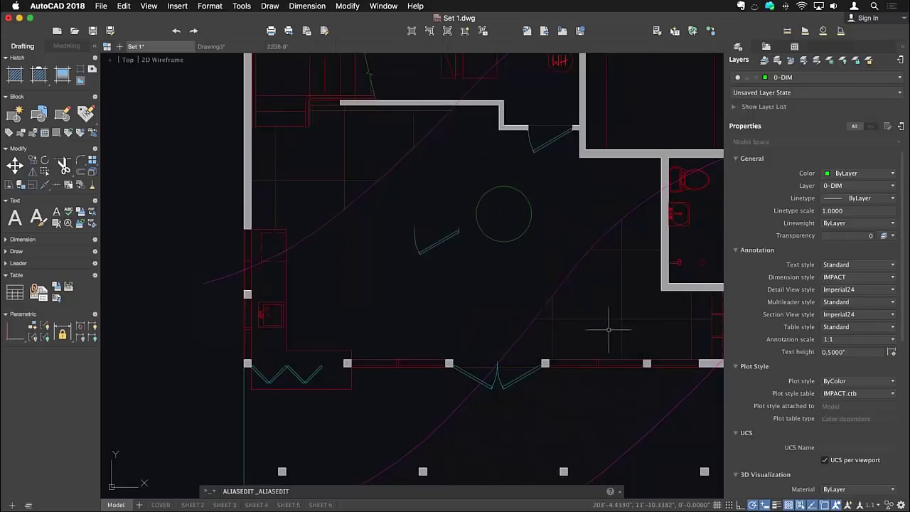
Step: Measure a horizontal distance across the open floor area below the loose door with the DIST command
text(di)
key(Return)
click(373, 271)
click(488, 277)
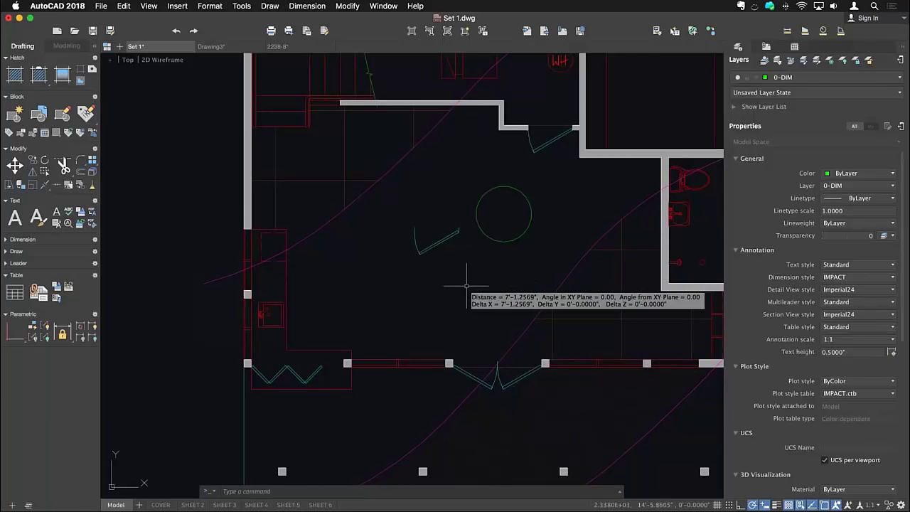
Step: View the alias editor by running the ALIASEDIT command, and cancel it without changes
text(al)
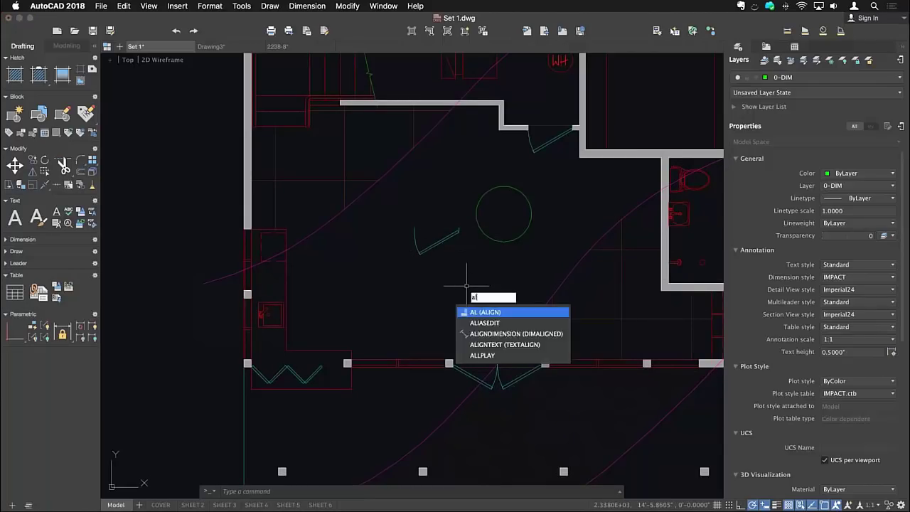
text(iasedit)
key(Return)
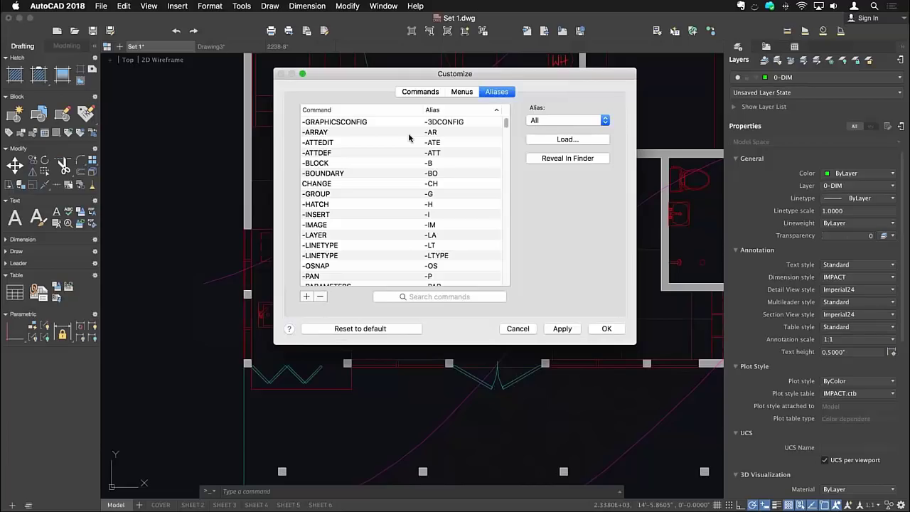
click(517, 328)
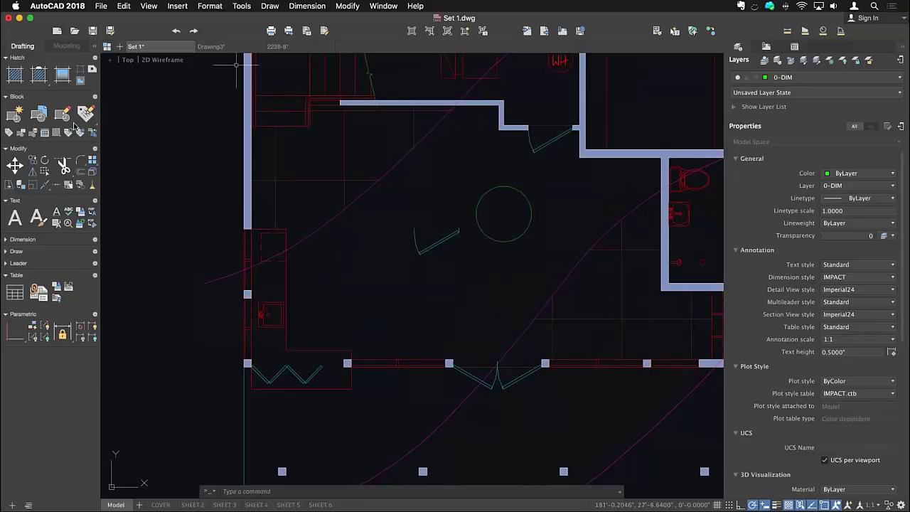
Step: Collapse the tool set palette to its narrow layout and expand it back to full width
click(95, 47)
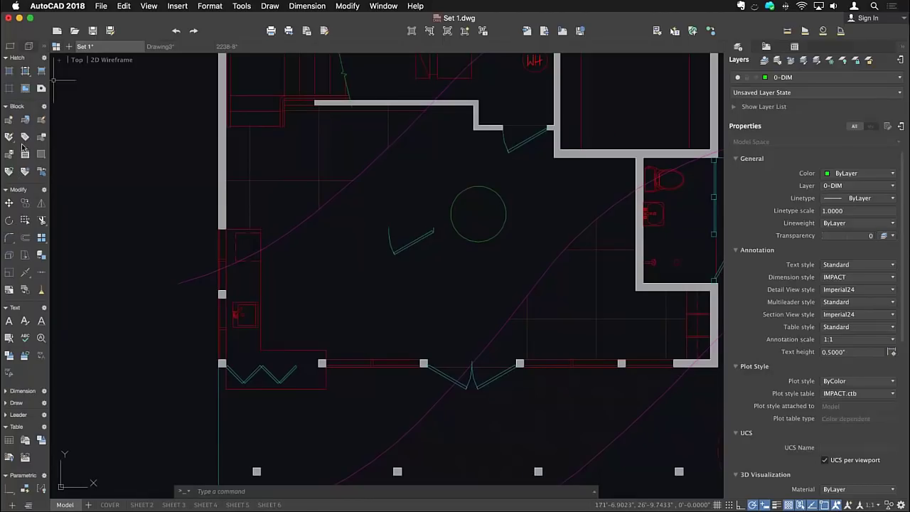
click(44, 48)
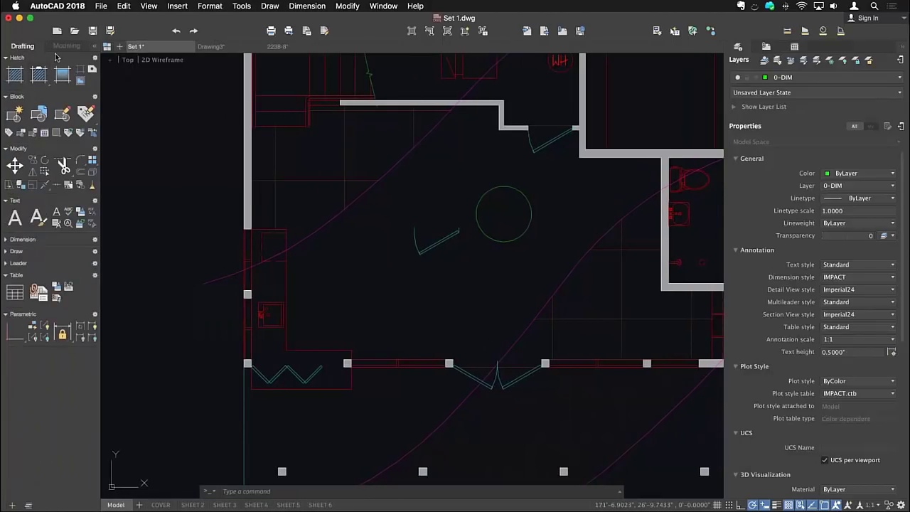
Step: View the Look & Feel application preferences with the interface theme settings, and close them without changing anything
click(56, 5)
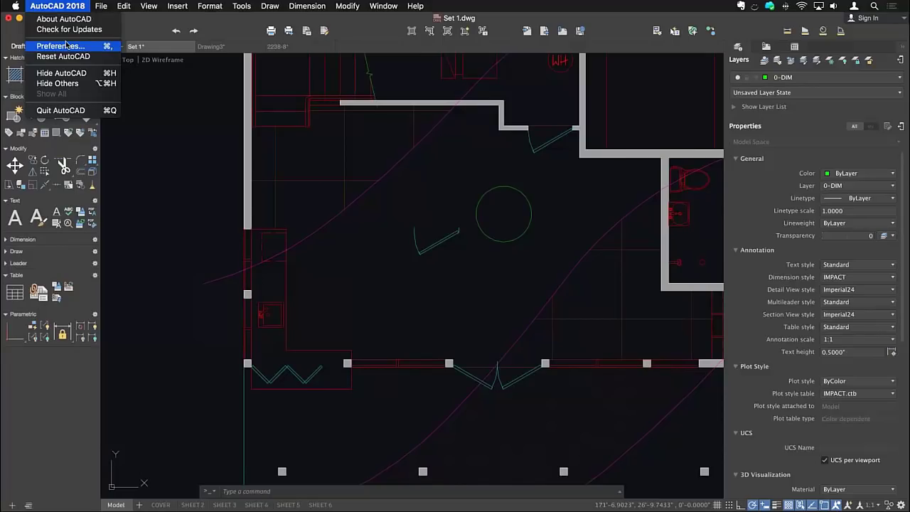
click(65, 5)
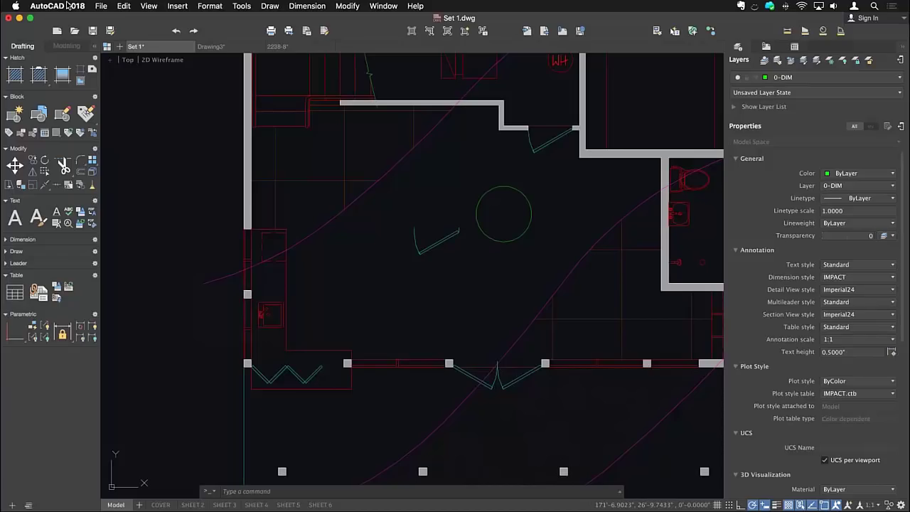
click(65, 5)
click(396, 215)
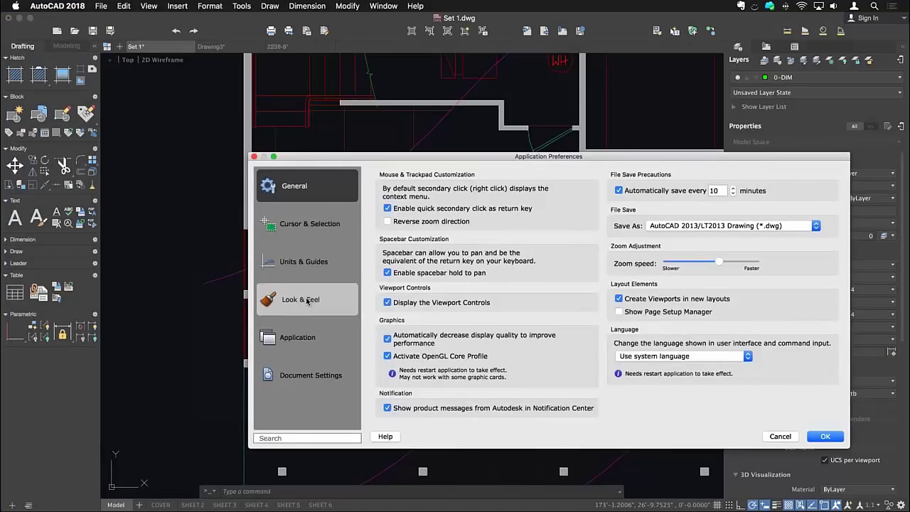
click(307, 300)
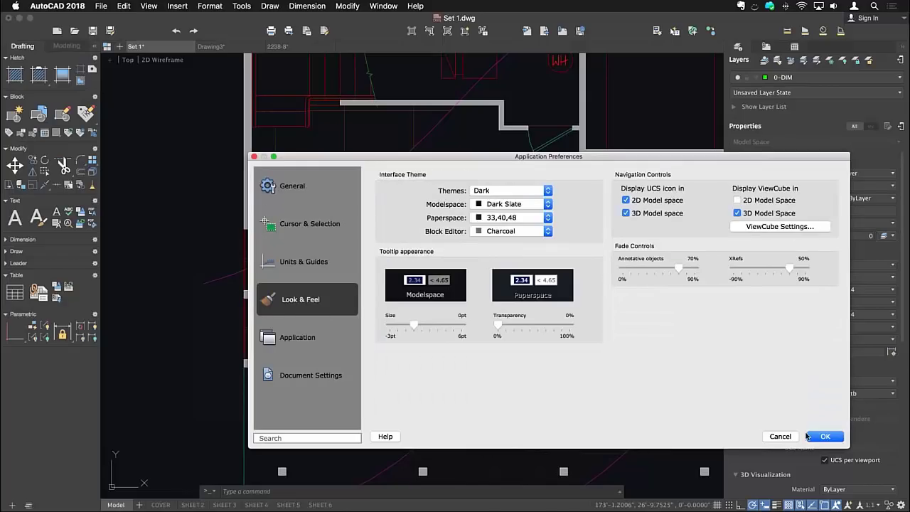
click(818, 437)
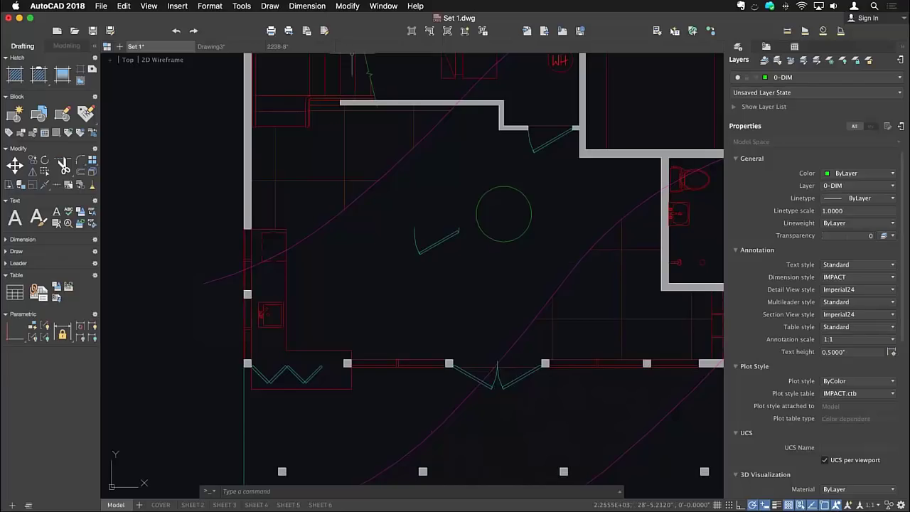
Step: Locate the commands for customizing the interface and editing command aliases without running either one
click(241, 6)
mouse_move(278, 186)
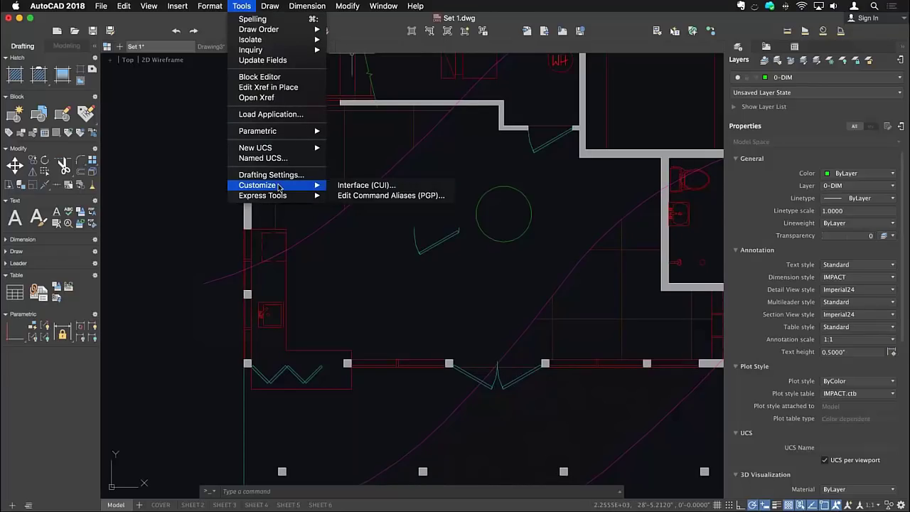
click(410, 202)
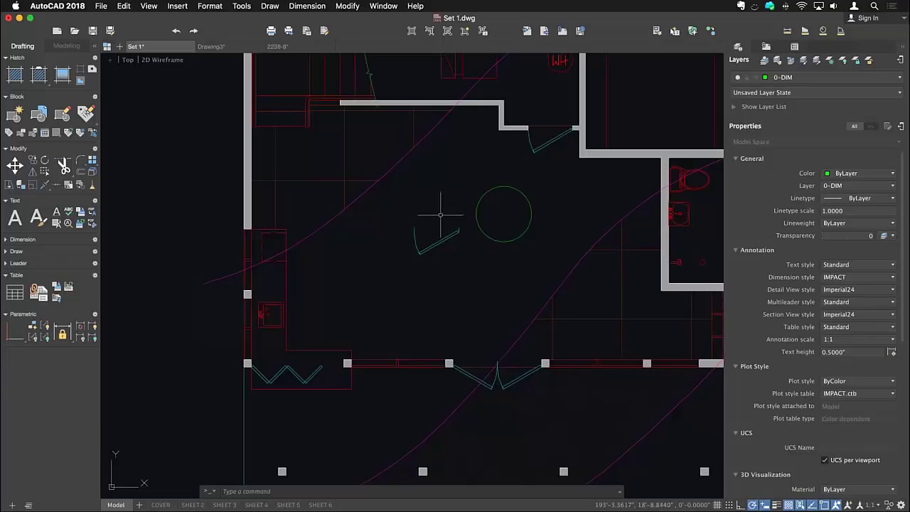
Step: Reload the edited command aliases by setting the RE-INIT system variable to 16
text(re)
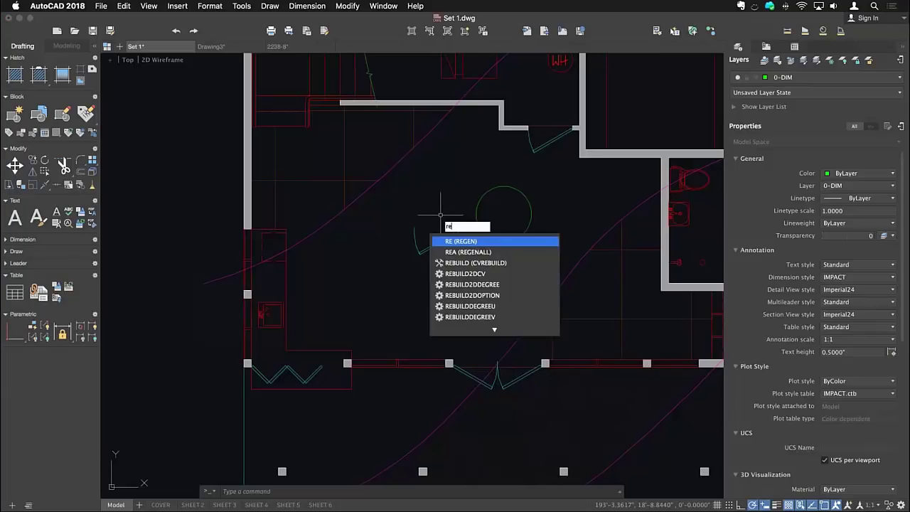
text(ini)
key(BackSpace)
key(BackSpace)
key(BackSpace)
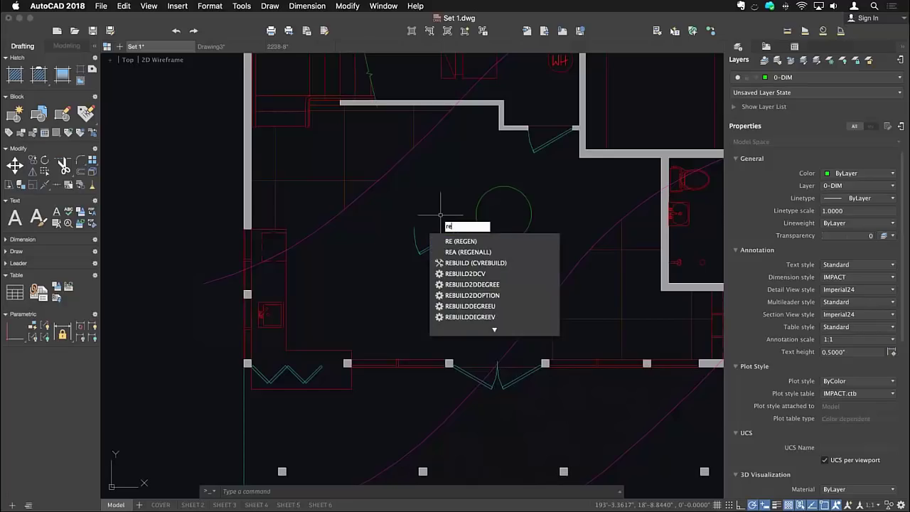
text(-init)
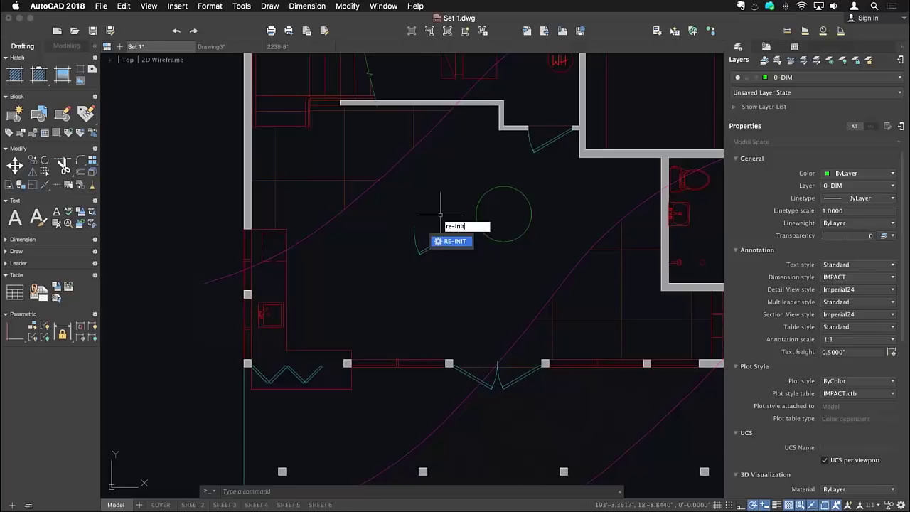
key(Return)
text(16)
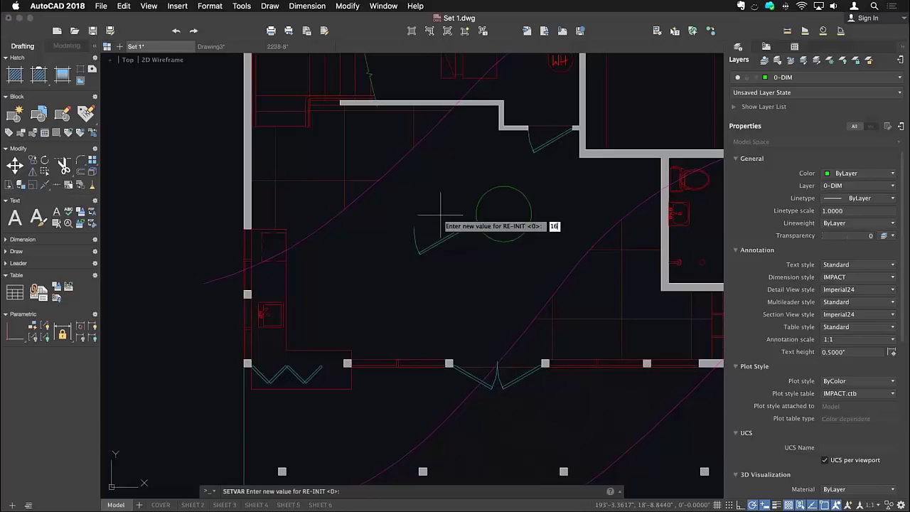
key(Return)
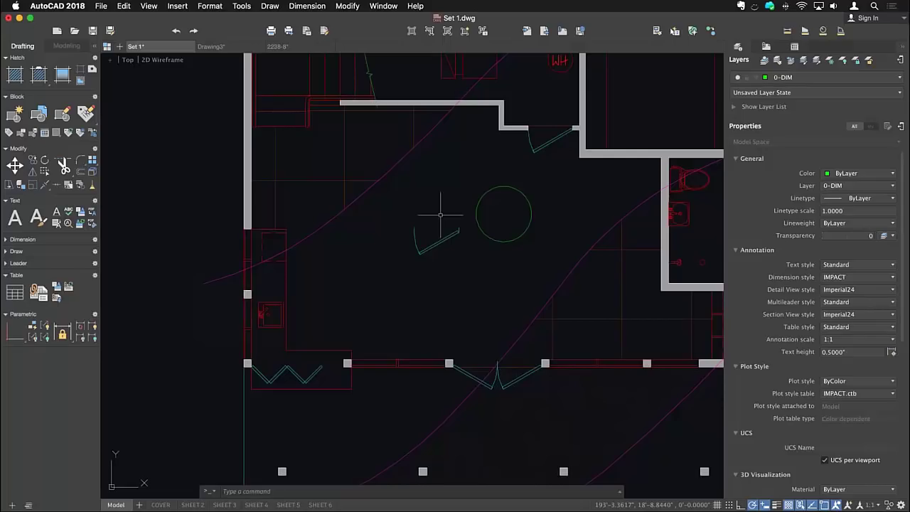
Step: Collapse the tool set palette to its narrow icon layout and restore the wide layout
click(93, 47)
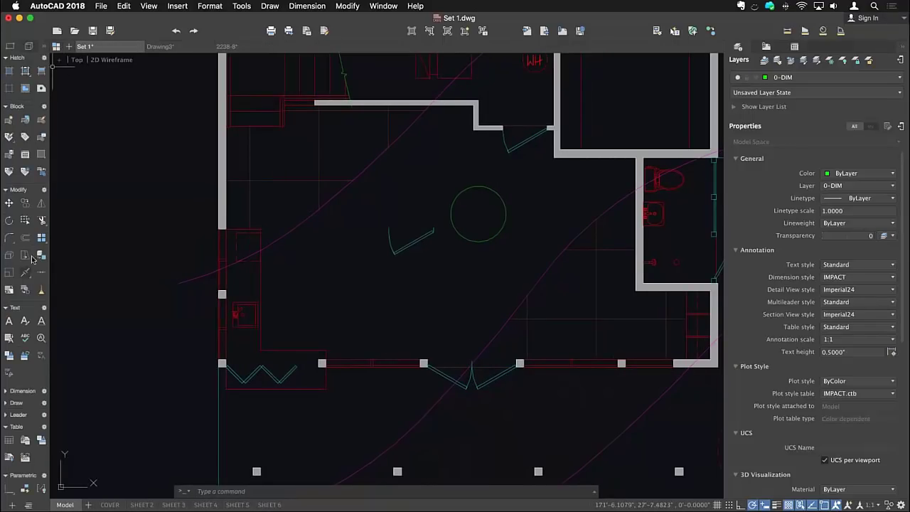
click(28, 46)
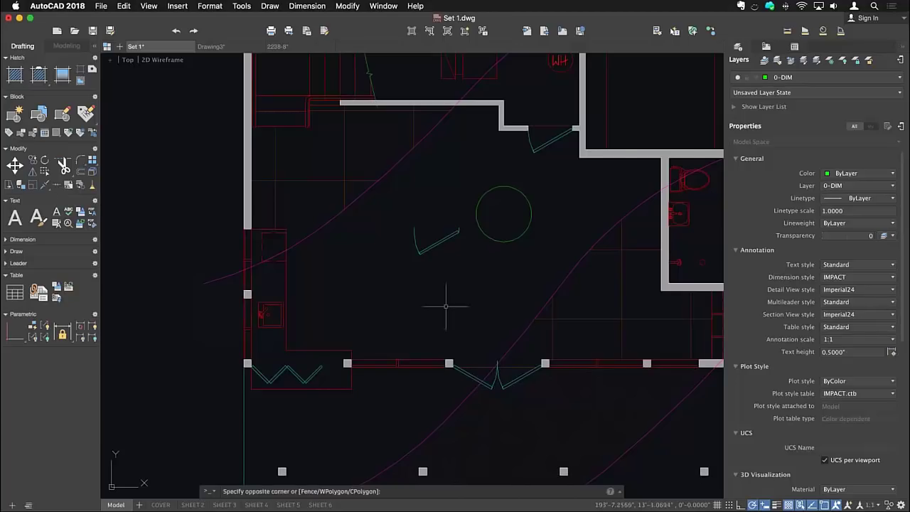
Step: Draw a rectangle of about 78 sq ft in the empty area beside the pool storage room
scroll(334, 323, down, 4)
middle_drag(530, 190, 386, 258)
scroll(402, 231, up, 3)
text(rec)
key(Return)
click(362, 188)
click(530, 318)
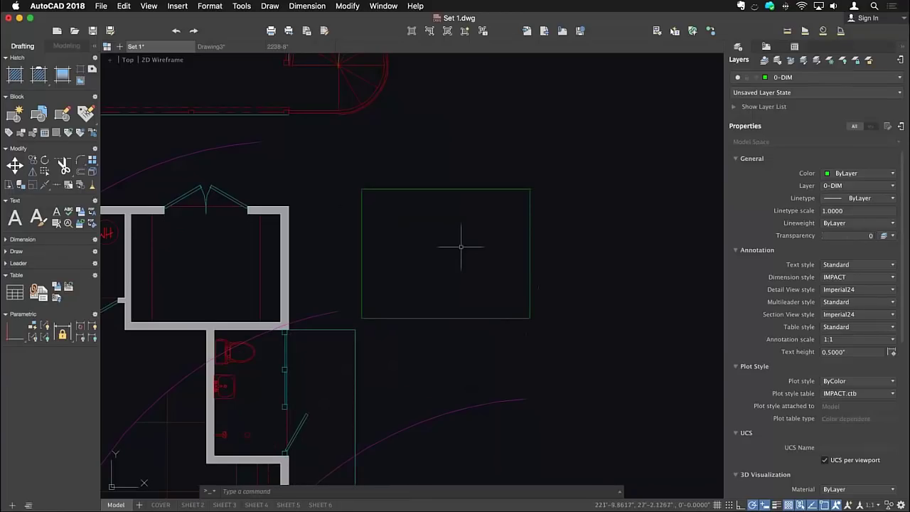
right_click(452, 248)
key(Escape)
Step: Hatch the inside of the new rectangle with the ANSI31 pattern at scale 1
text(h)
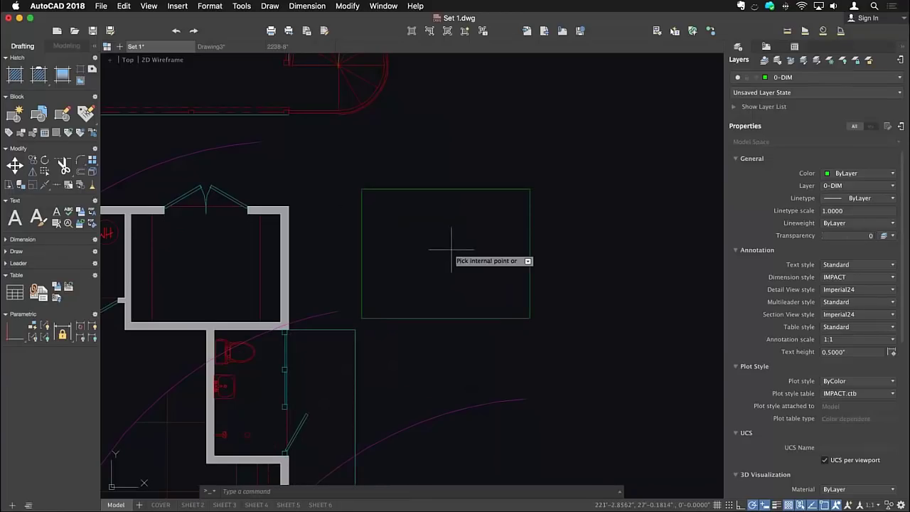
key(Return)
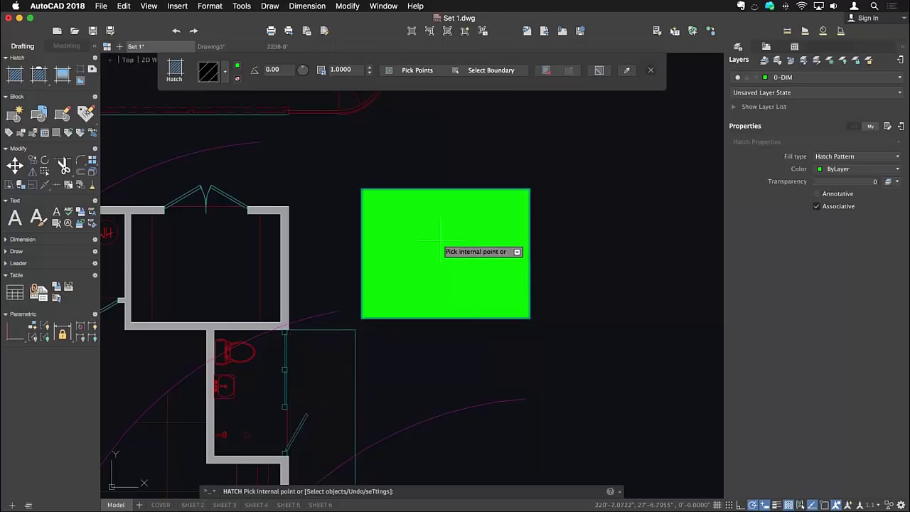
click(441, 239)
key(Return)
Step: Make the rectangle's hatch annotative and add 1/4" = 1'-0" to its list of annotation scales
click(441, 240)
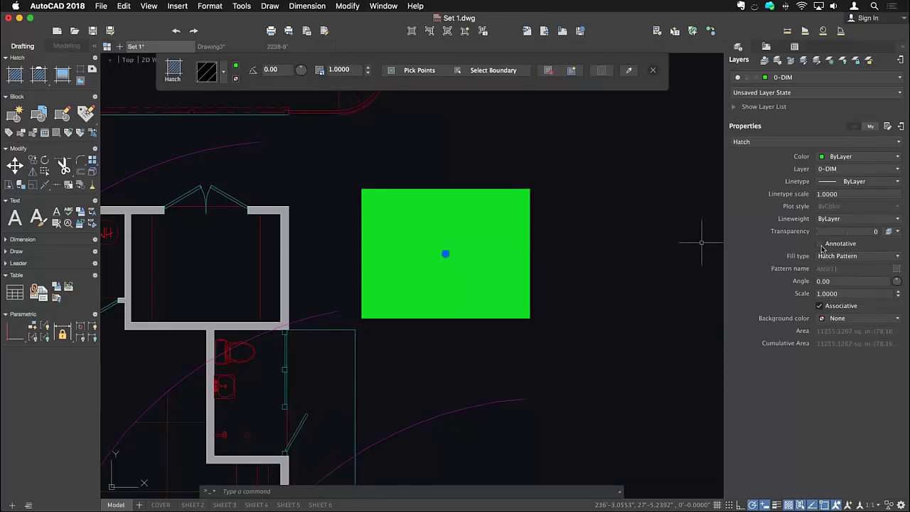
click(822, 245)
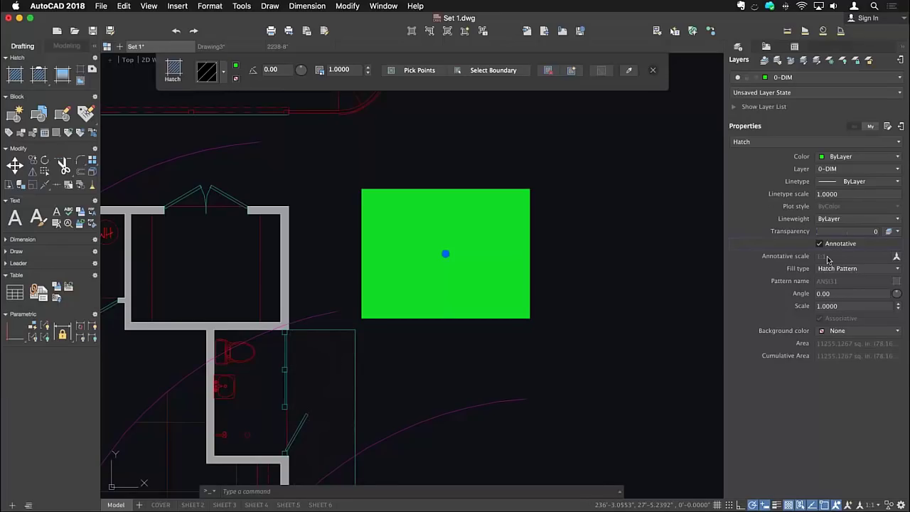
click(896, 257)
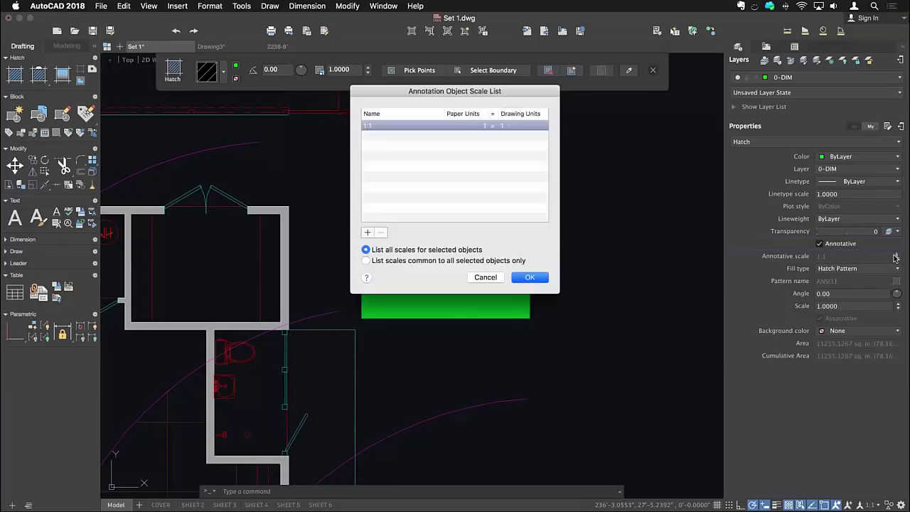
click(367, 231)
scroll(420, 227, down, 5)
scroll(420, 228, down, 3)
click(398, 259)
click(523, 275)
click(433, 136)
click(530, 277)
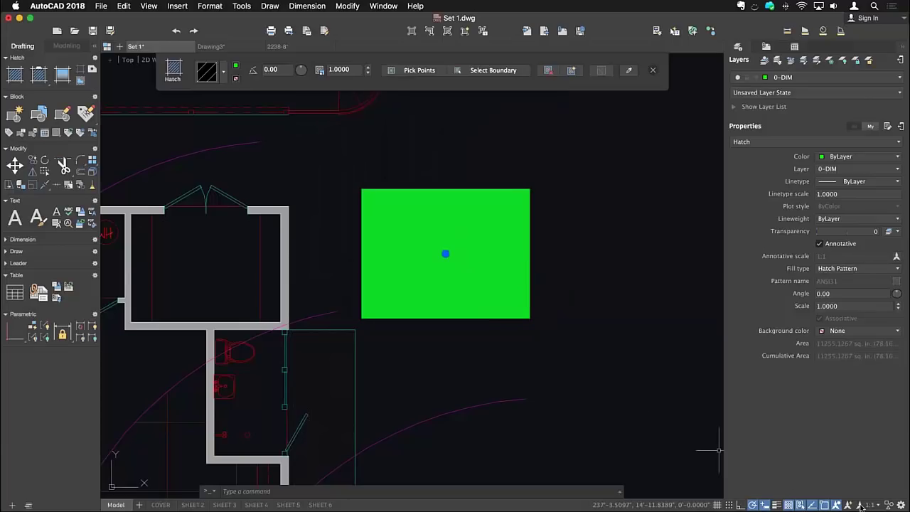
Step: Set the current annotation scale of model space to 1/4" = 1'-0" and deselect the hatch
click(896, 255)
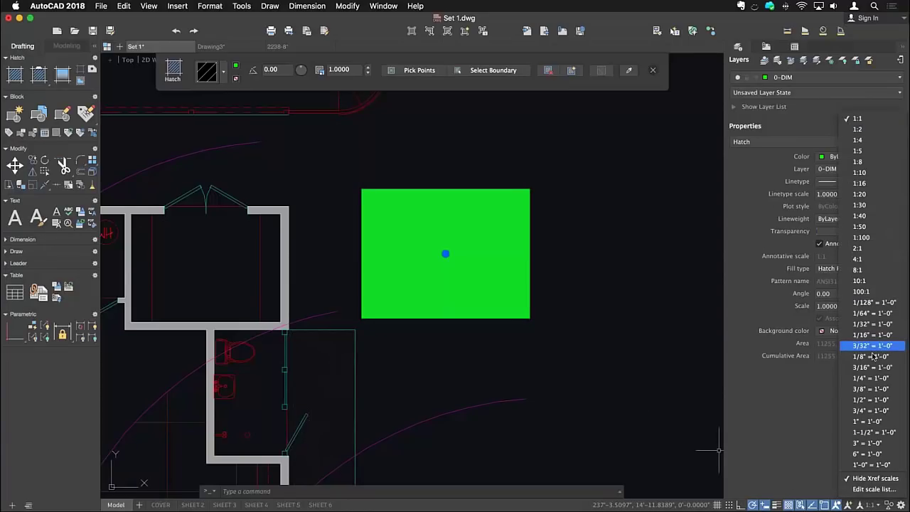
click(874, 377)
scroll(419, 196, up, 4)
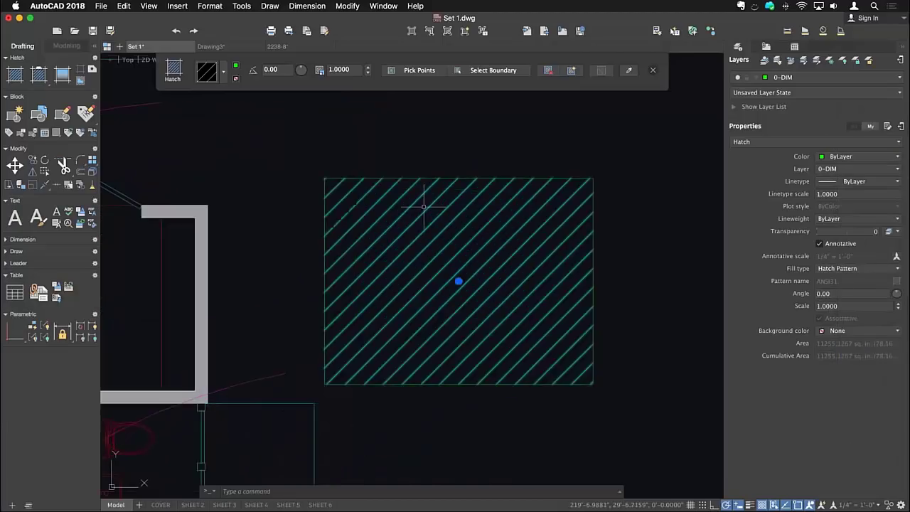
key(Escape)
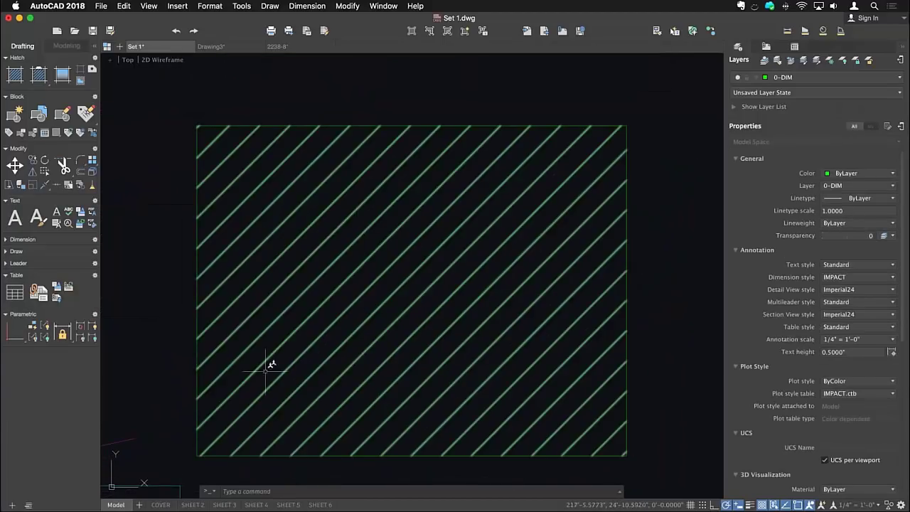
Step: Examine the hatch on the SHEET 2 layout and check the scale properties of the floor plan viewport
middle_drag(187, 427, 240, 319)
click(191, 505)
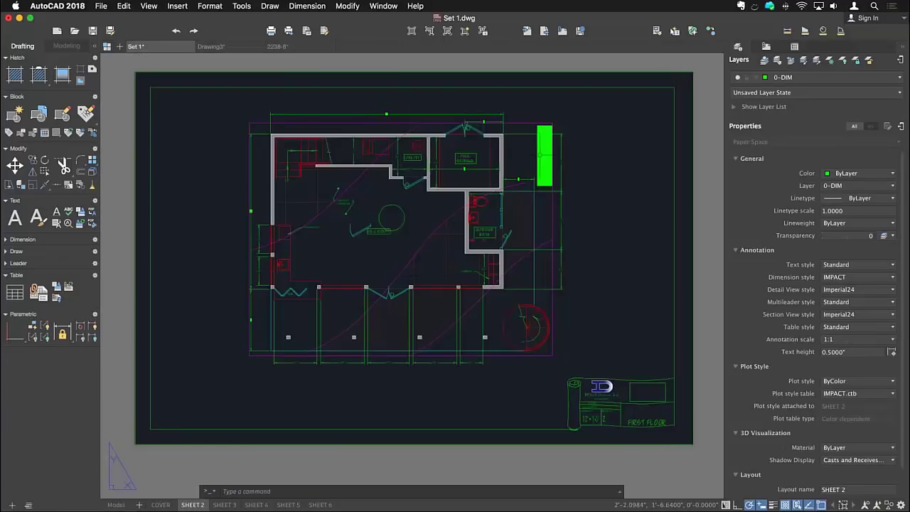
scroll(542, 153, up, 6)
scroll(486, 163, down, 3)
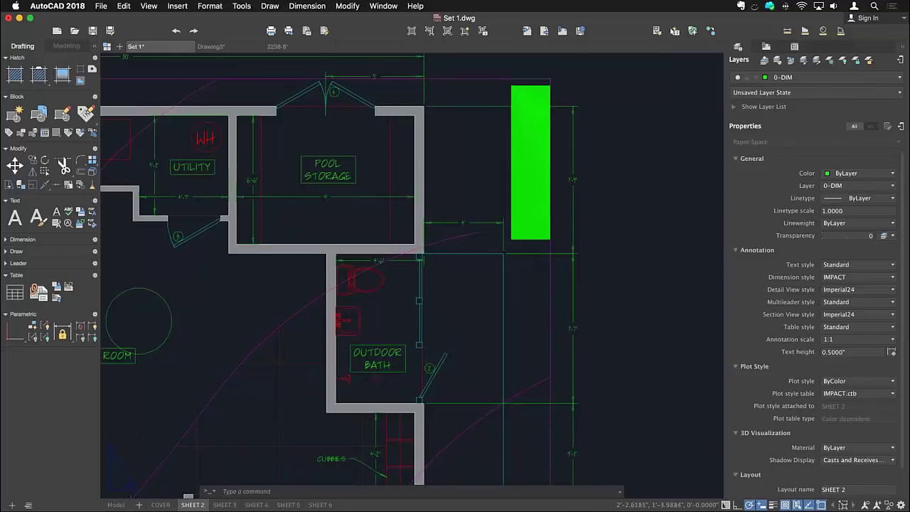
click(548, 306)
middle_drag(527, 313, 518, 284)
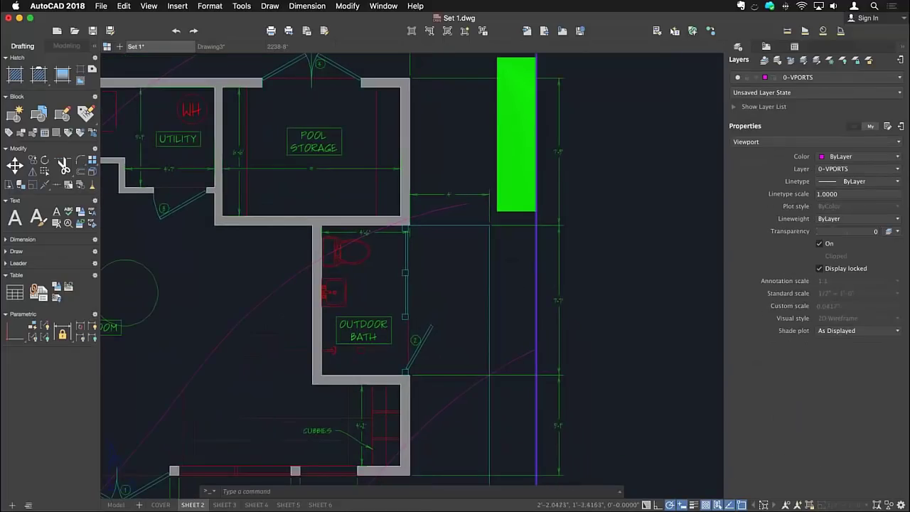
key(Escape)
scroll(465, 312, down, 5)
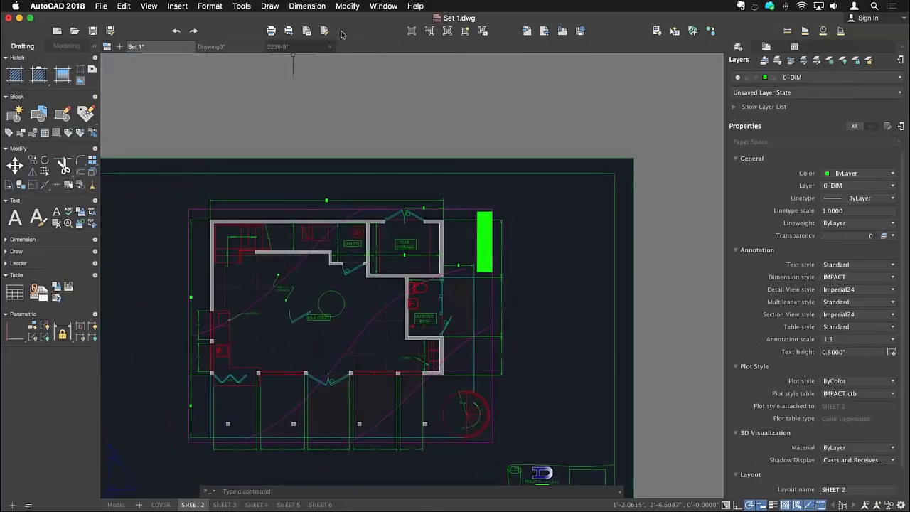
Step: Create a rectangular viewport in the empty space beside the SHEET 2 page
click(412, 30)
scroll(554, 216, down, 2)
scroll(398, 220, left, 4)
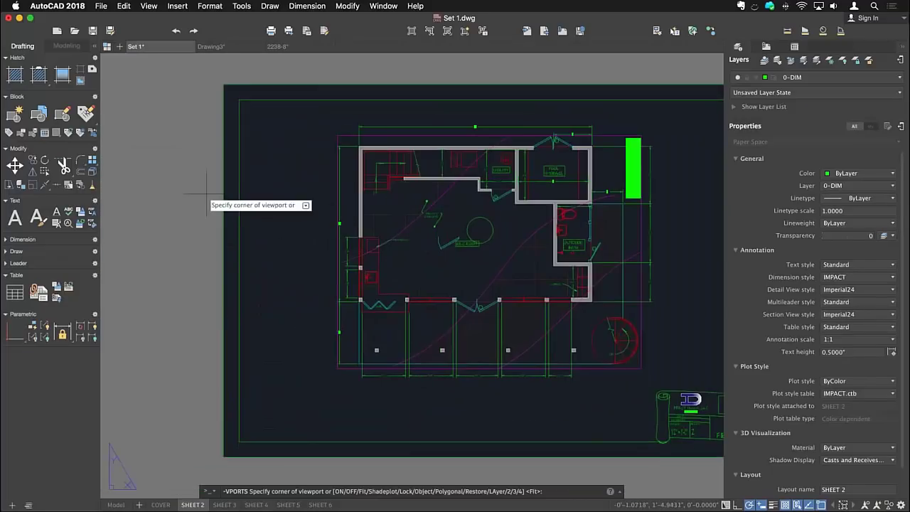
scroll(213, 204, left, 5)
scroll(213, 204, up, 1)
click(399, 195)
click(194, 331)
click(376, 166)
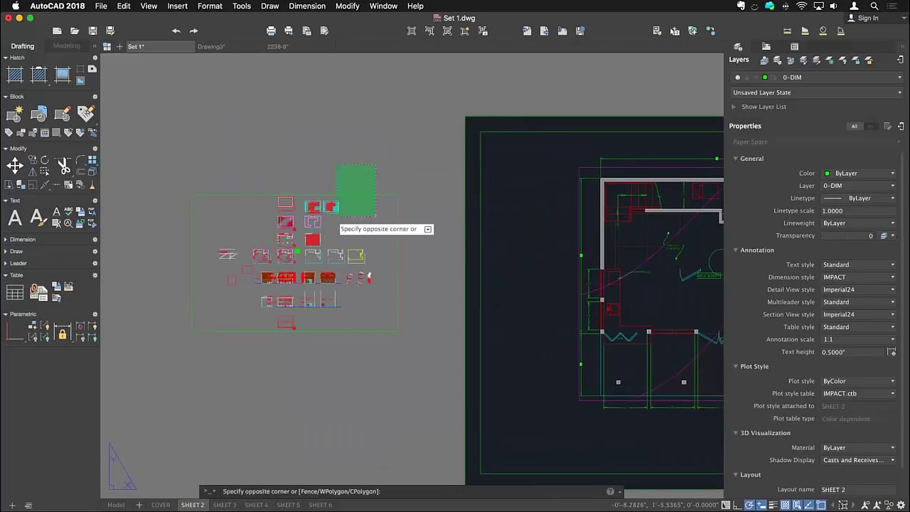
click(334, 223)
Step: Zoom the new viewport's model view in on the hatched rectangle and return to paper space
double_click(296, 250)
scroll(294, 251, up, 3)
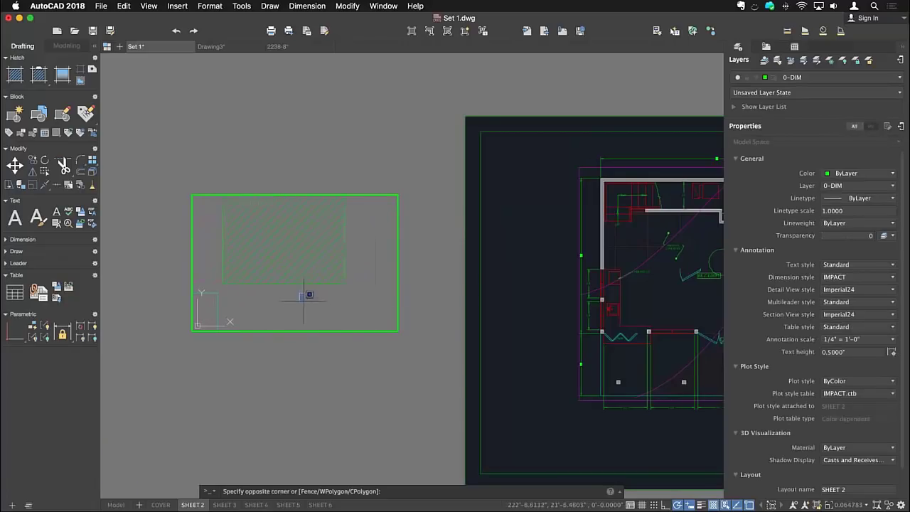
double_click(347, 158)
Step: Set the new viewport's standard scale to 1/4" = 1'-0" and inspect the hatch inside it
click(397, 213)
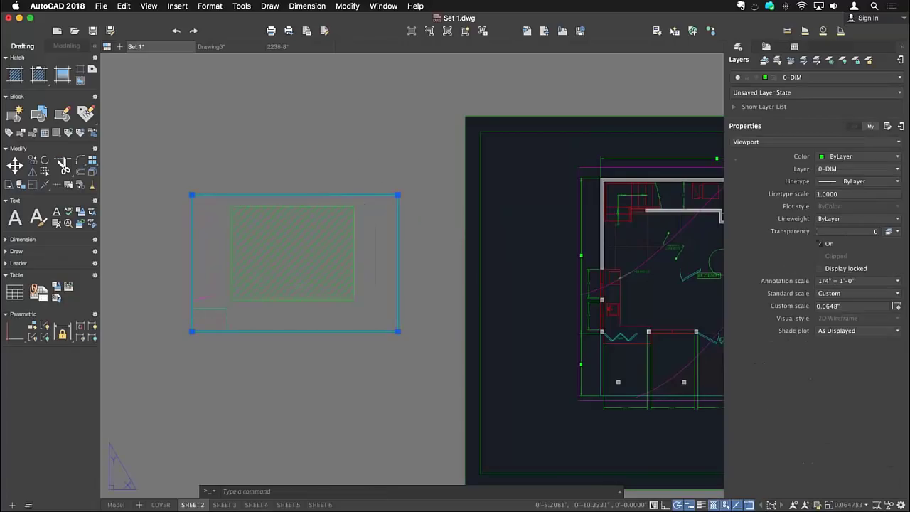
click(859, 293)
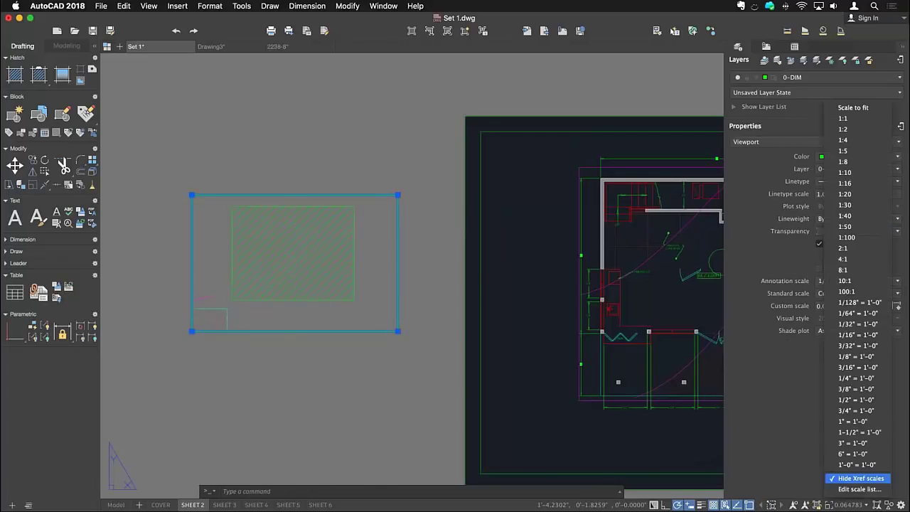
click(856, 378)
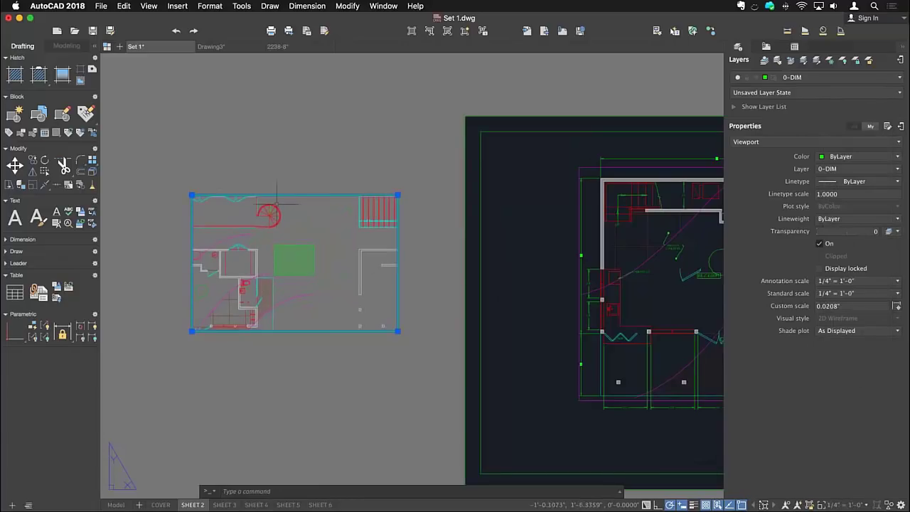
key(Escape)
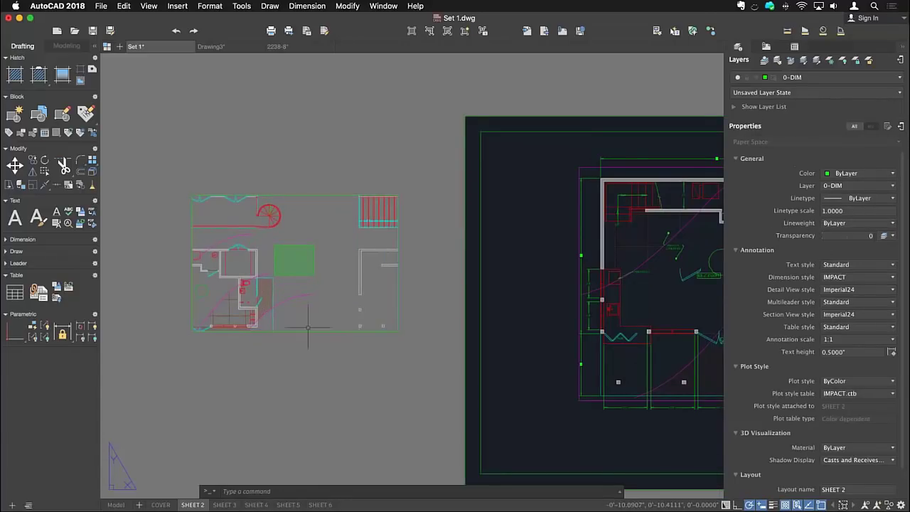
middle_drag(304, 325, 292, 325)
scroll(215, 222, up, 3)
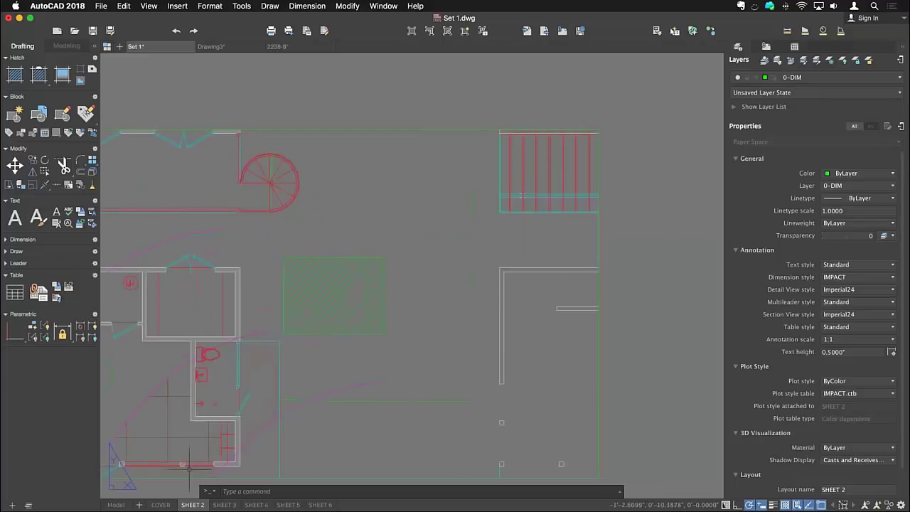
scroll(443, 325, down, 5)
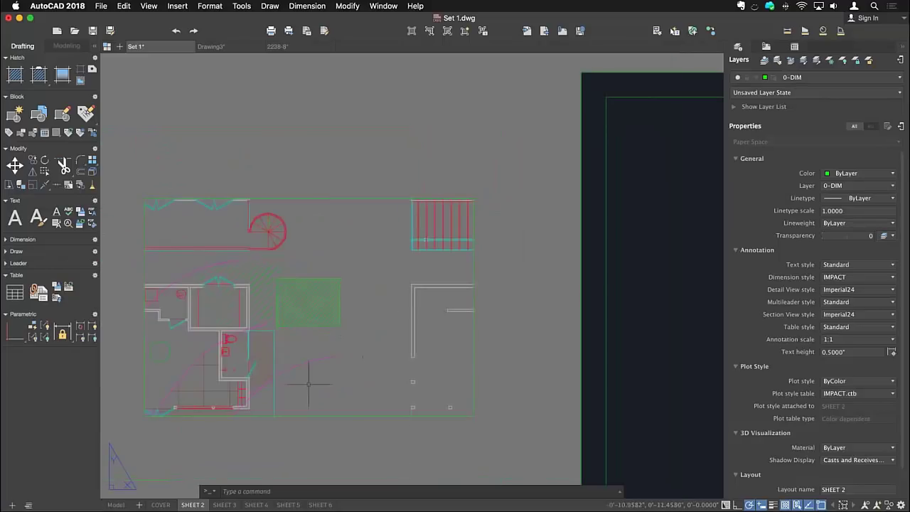
Step: Set the annotative hatch's scale to 4 in model space and return to the SHEET 2 layout
click(115, 504)
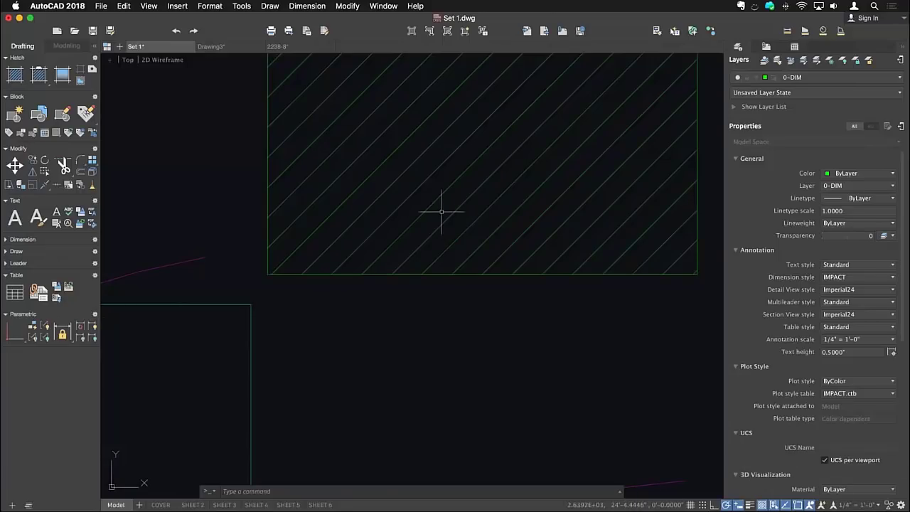
click(422, 201)
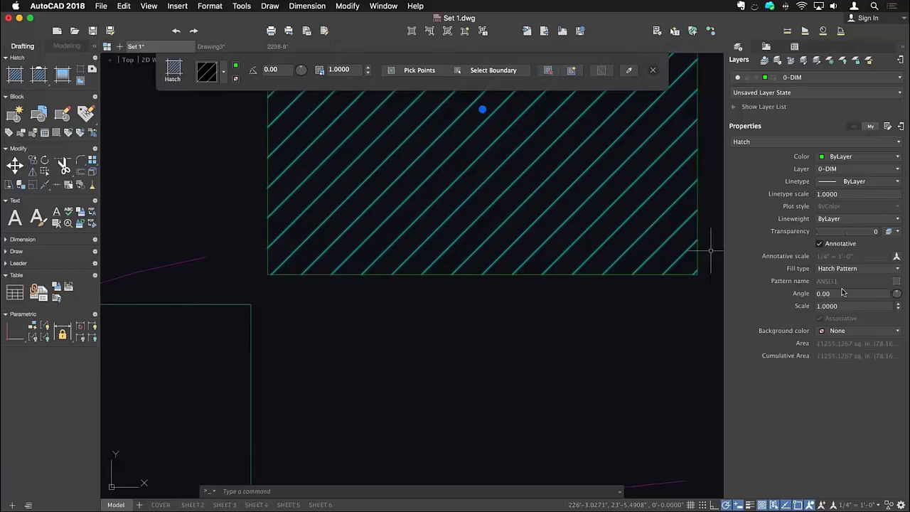
click(858, 305)
text(4)
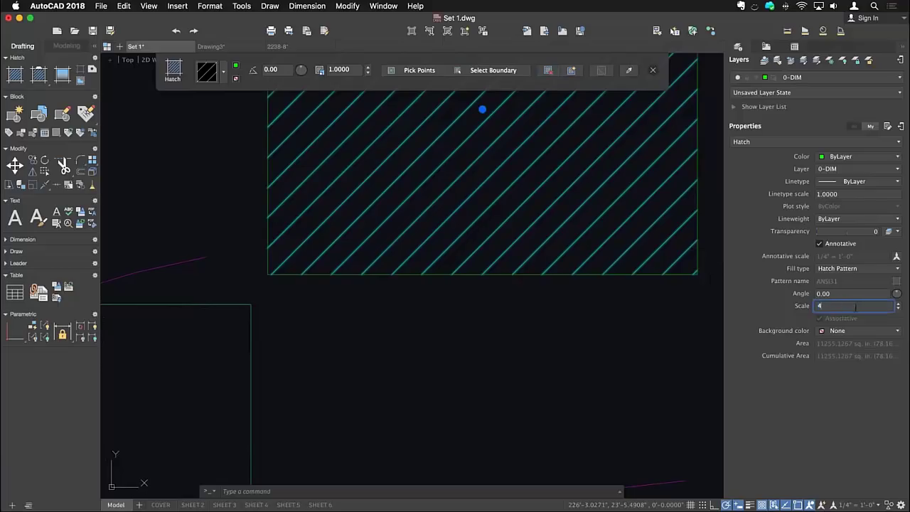
key(Return)
key(Escape)
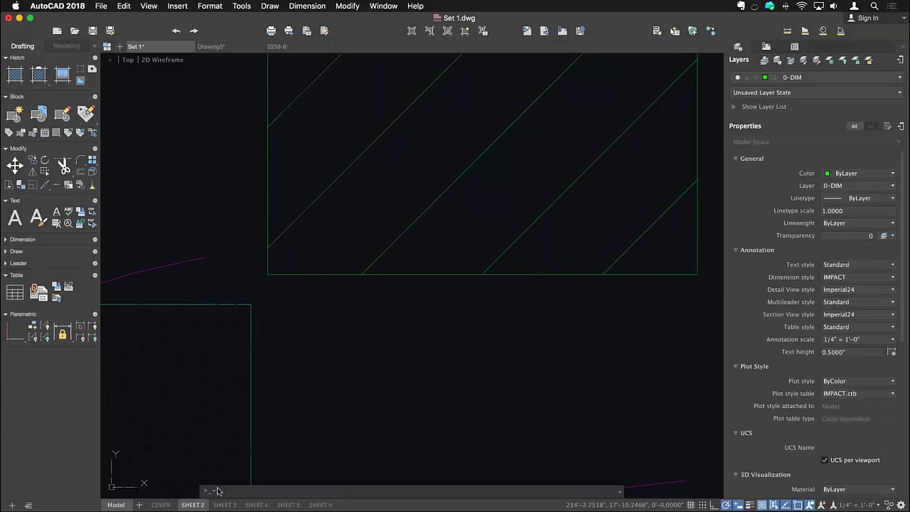
click(199, 504)
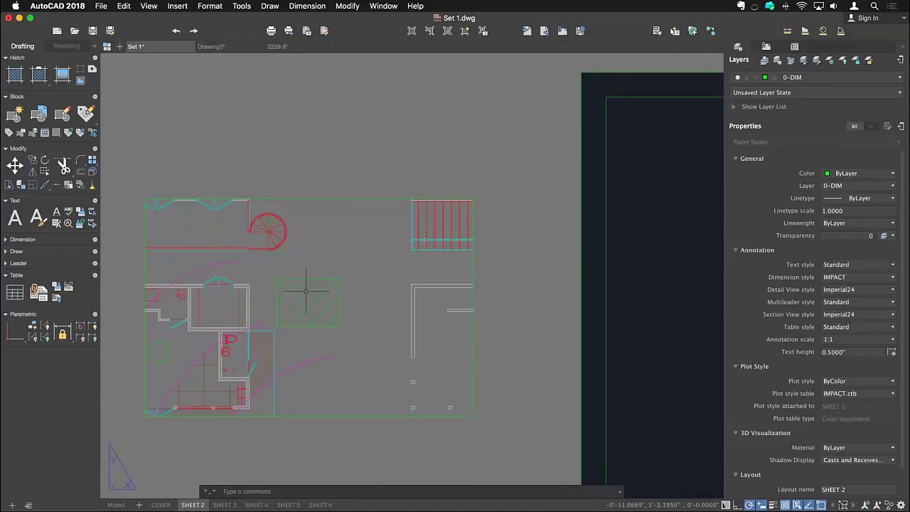
Step: Check the annotation and standard scales of the viewport beside the SHEET 2 page, and examine the hatch inside it
click(328, 210)
click(329, 210)
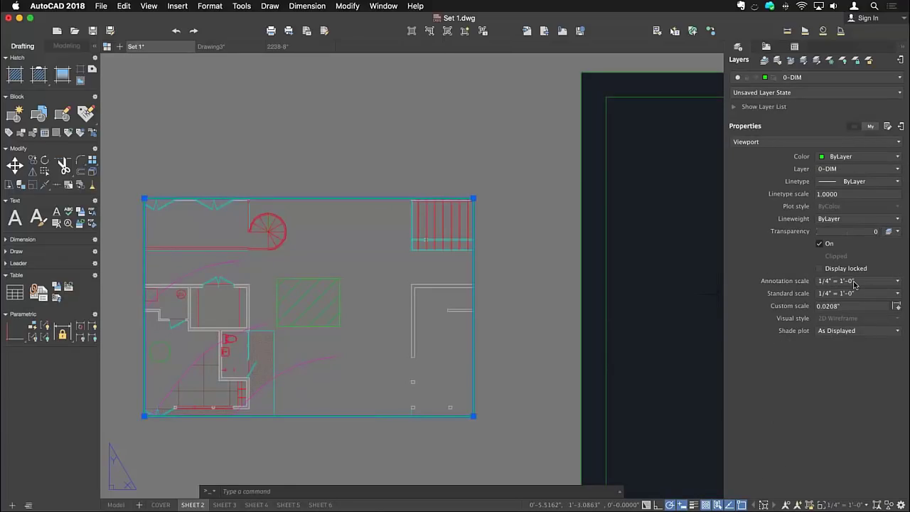
key(Escape)
mouse_move(315, 315)
middle_down()
mouse_move(349, 311)
mouse_move(382, 290)
middle_up()
scroll(381, 290, up, 2)
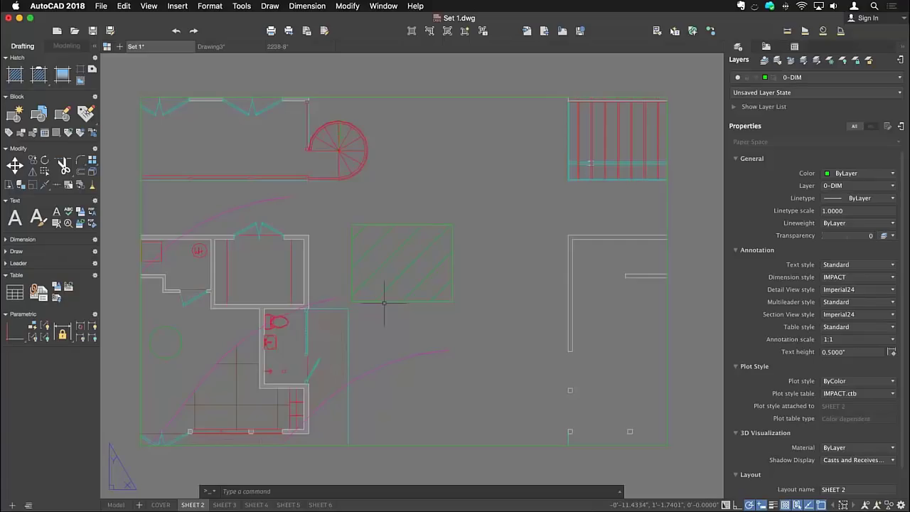
Step: Open the interface customization settings for menus and expand the Modify menu's entries
click(242, 6)
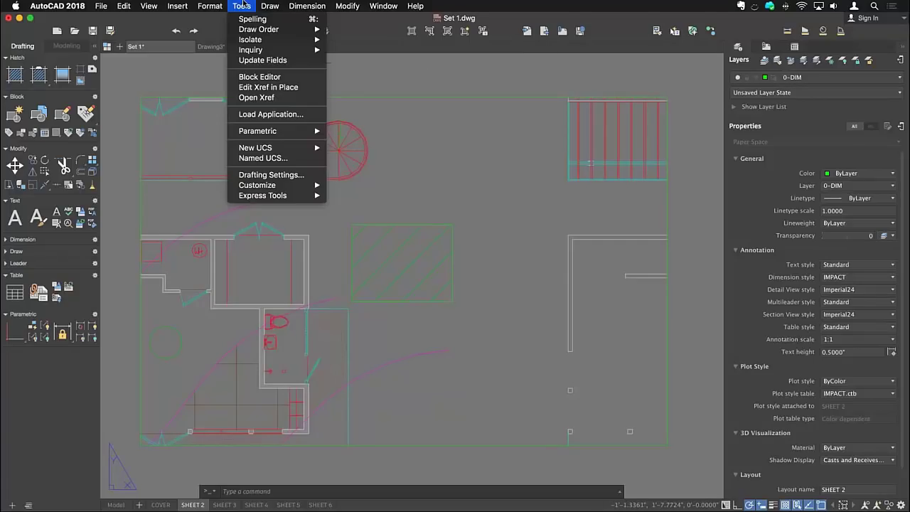
mouse_move(306, 185)
click(373, 195)
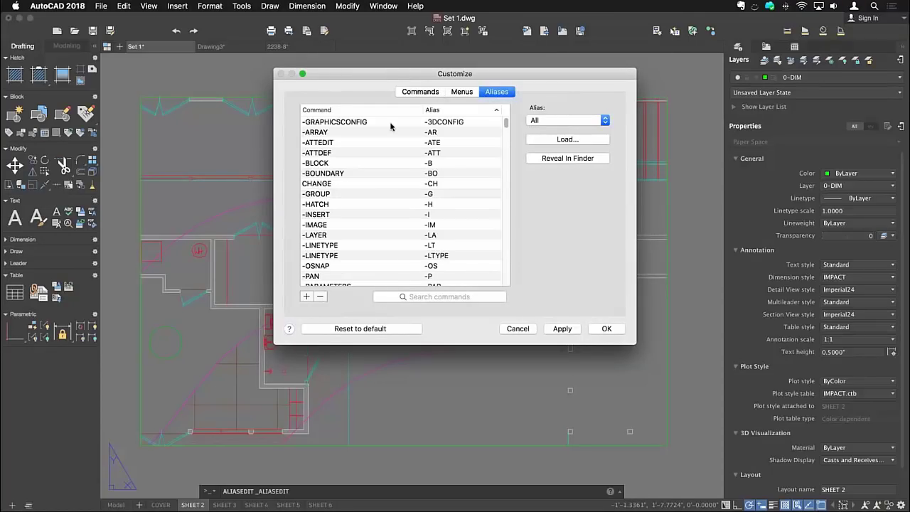
click(461, 92)
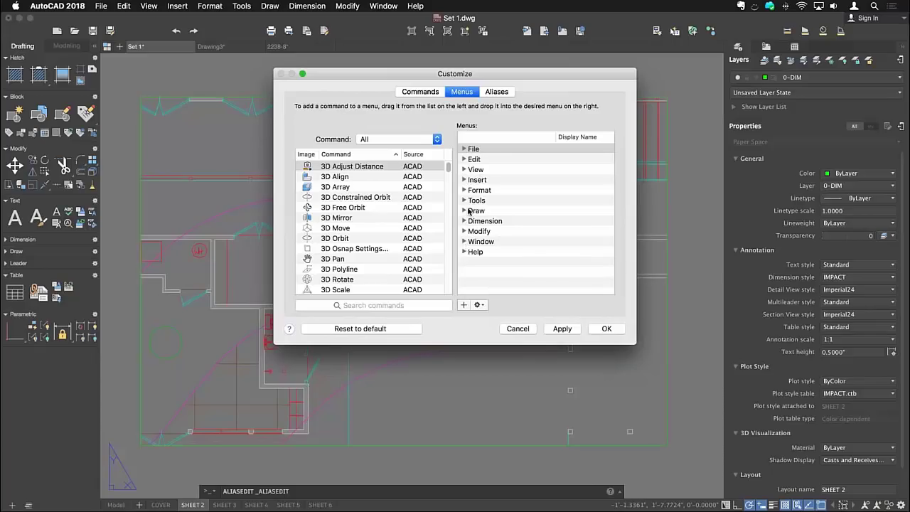
click(464, 231)
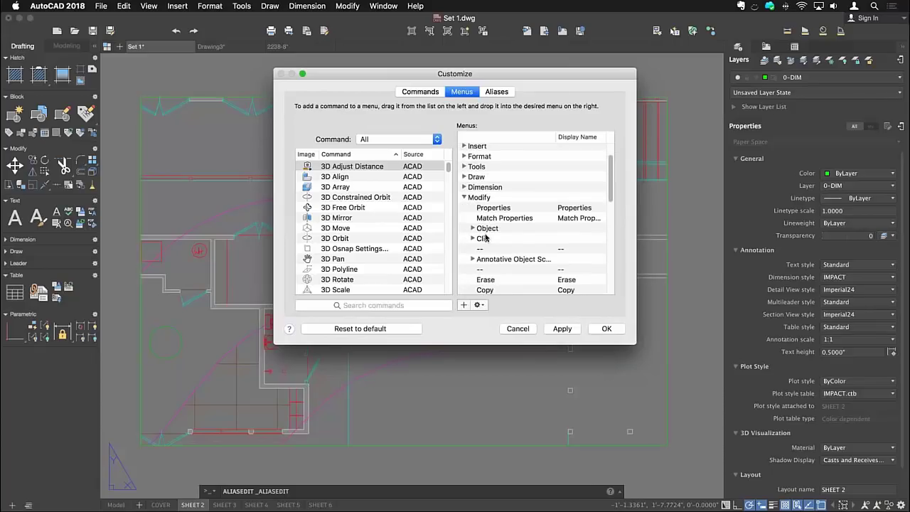
scroll(379, 204, down, 5)
Step: Filter the available commands by Custom and restore the filter to All
click(396, 139)
click(397, 147)
click(396, 140)
click(397, 149)
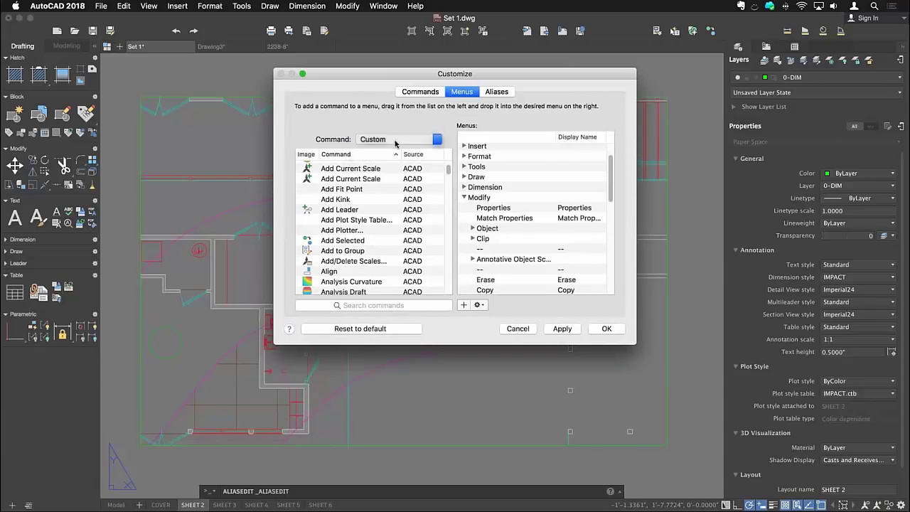
click(396, 139)
click(392, 120)
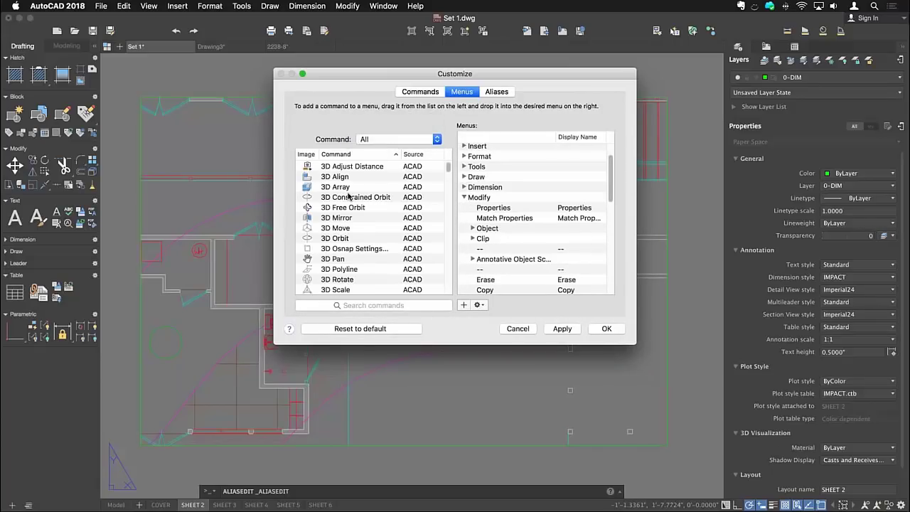
Step: Add the 3D Constrained Orbit command above Properties in the Modify menu, apply the customization and check the updated menu
click(352, 198)
drag(352, 200, 499, 205)
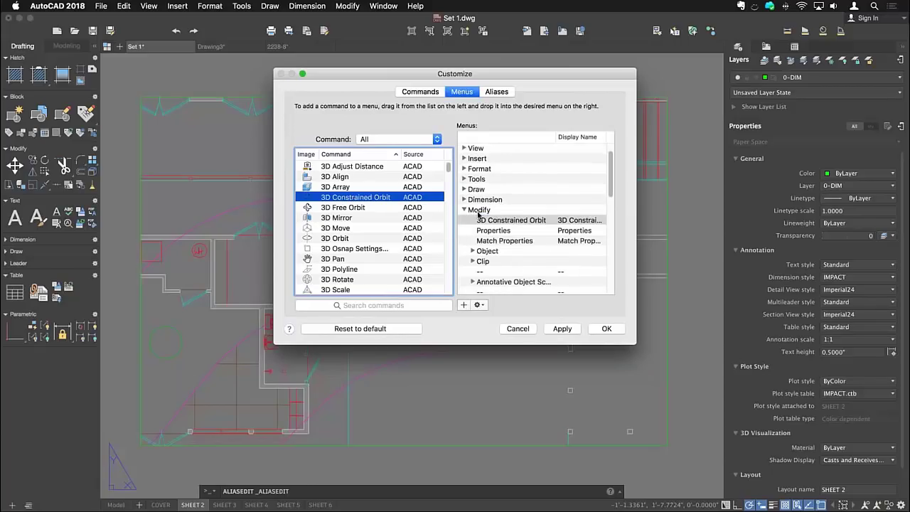
click(562, 328)
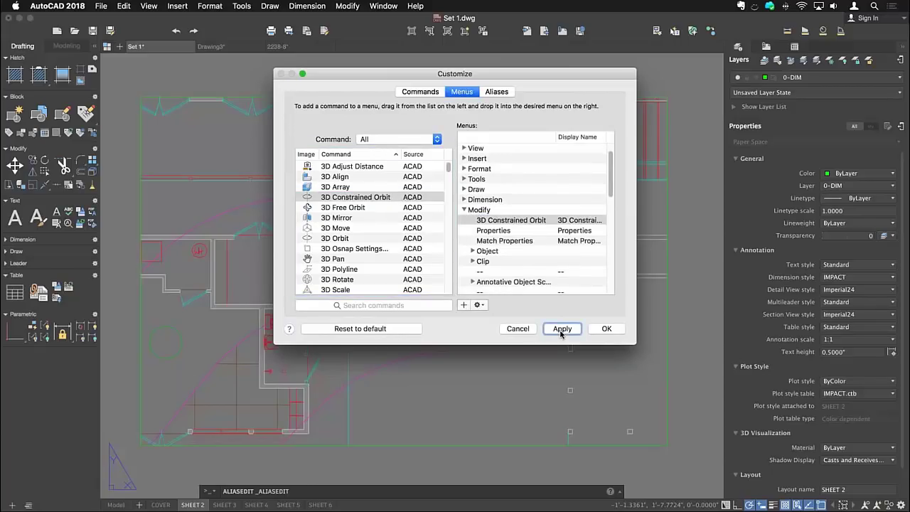
click(352, 7)
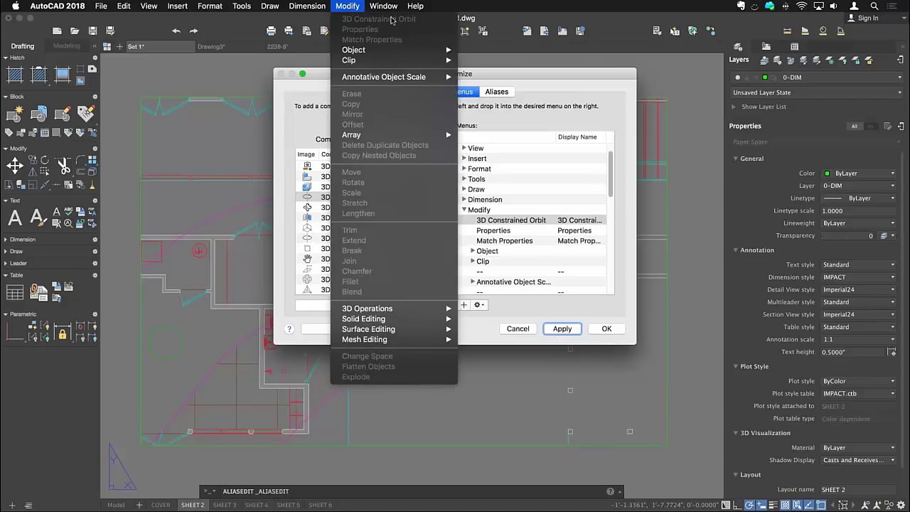
click(348, 7)
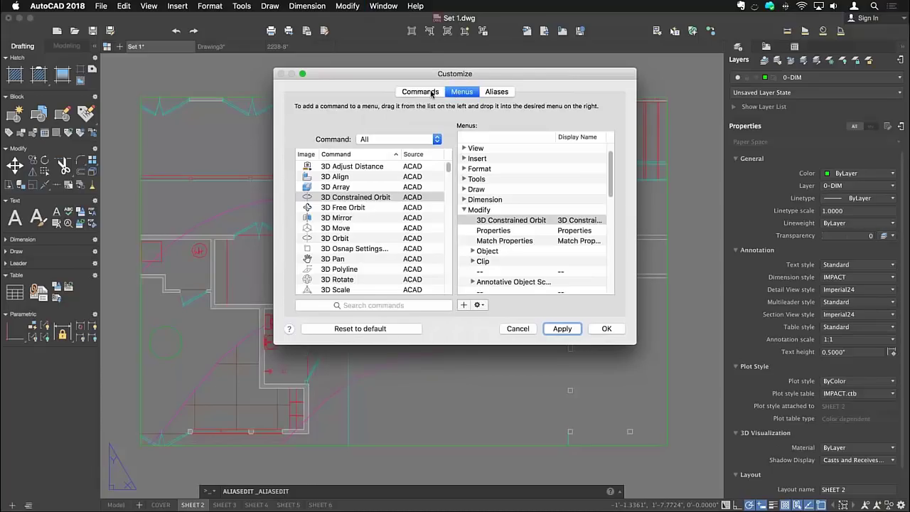
Step: Review the customization settings for commands, menus and aliases, and close the dialog without further changes
click(431, 92)
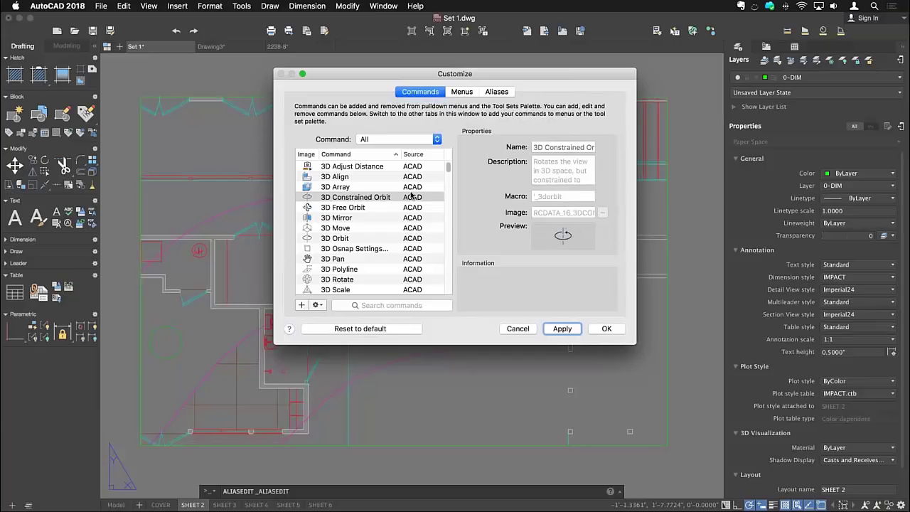
click(463, 92)
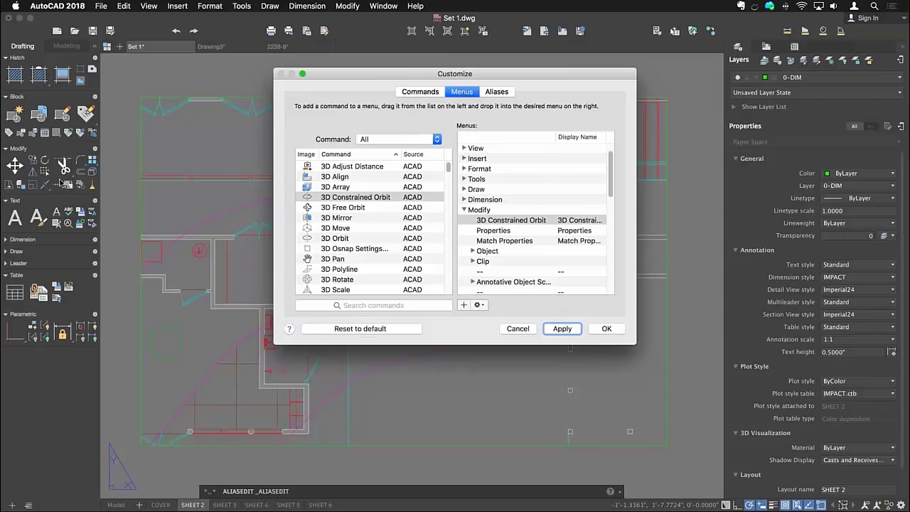
click(420, 92)
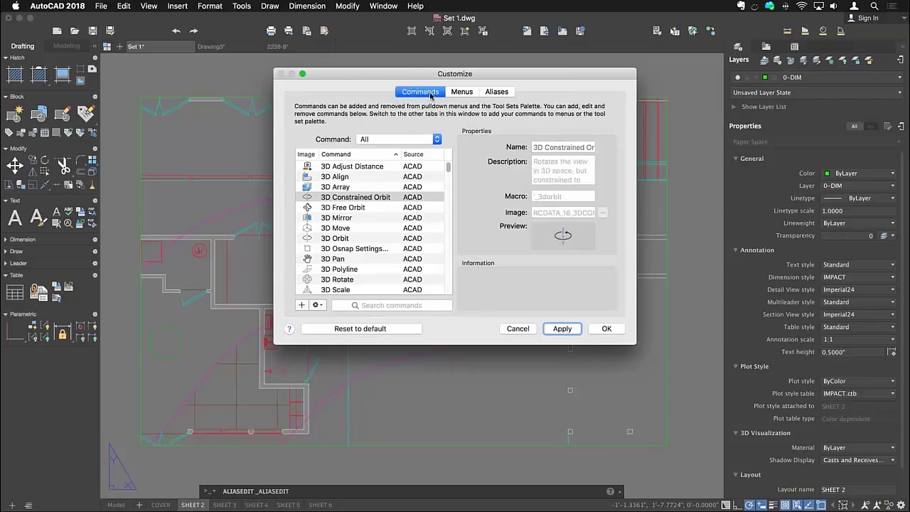
drag(490, 78, 472, 93)
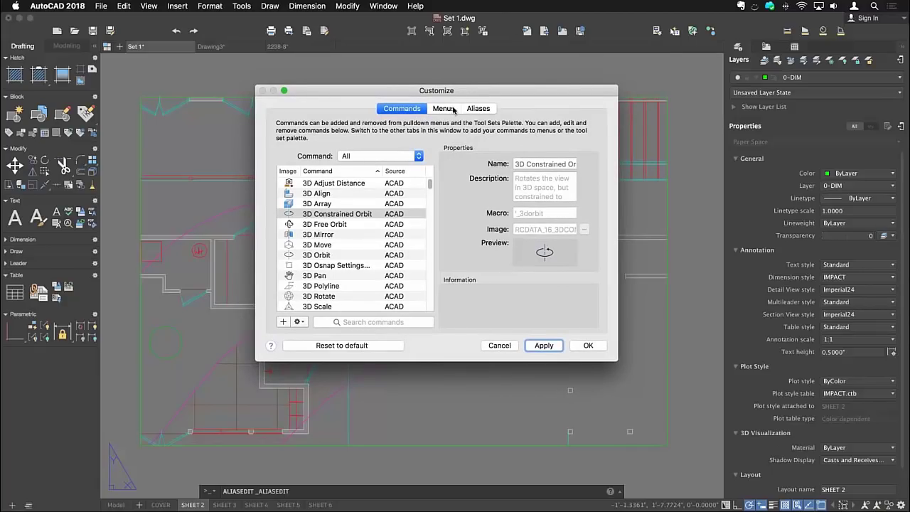
click(448, 110)
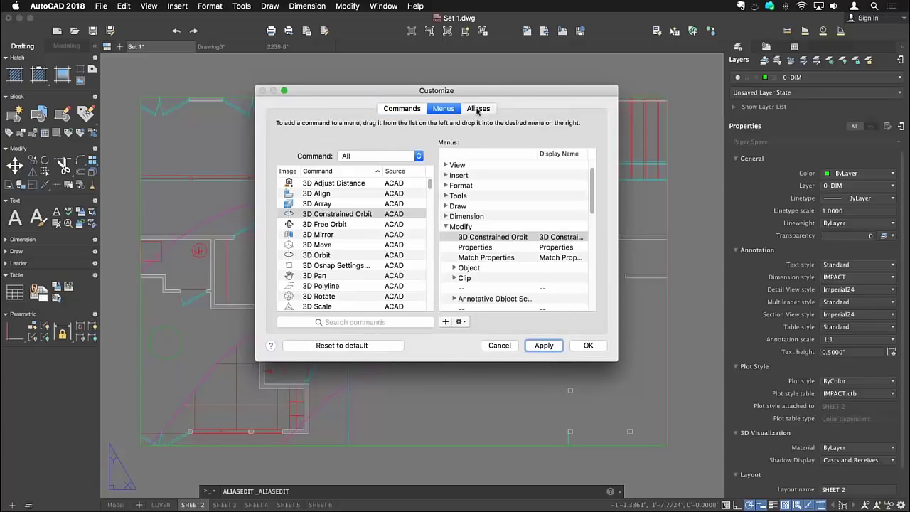
click(477, 110)
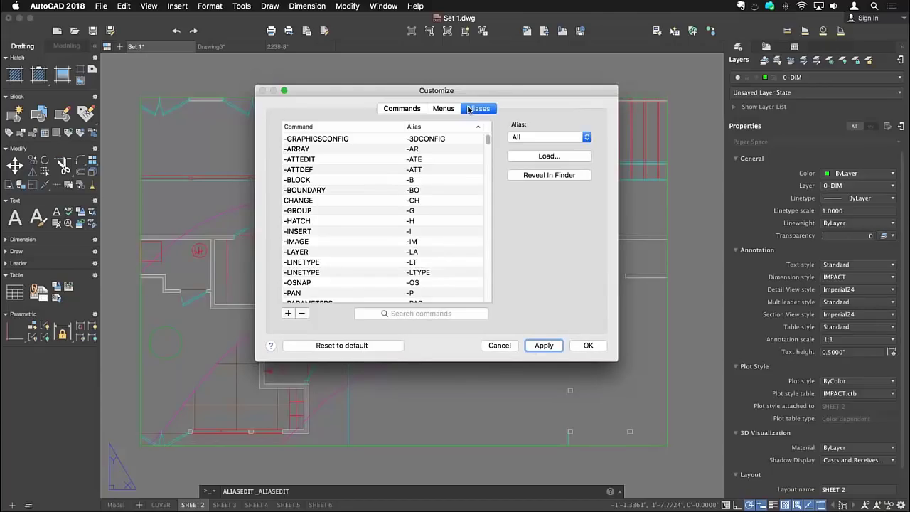
click(499, 345)
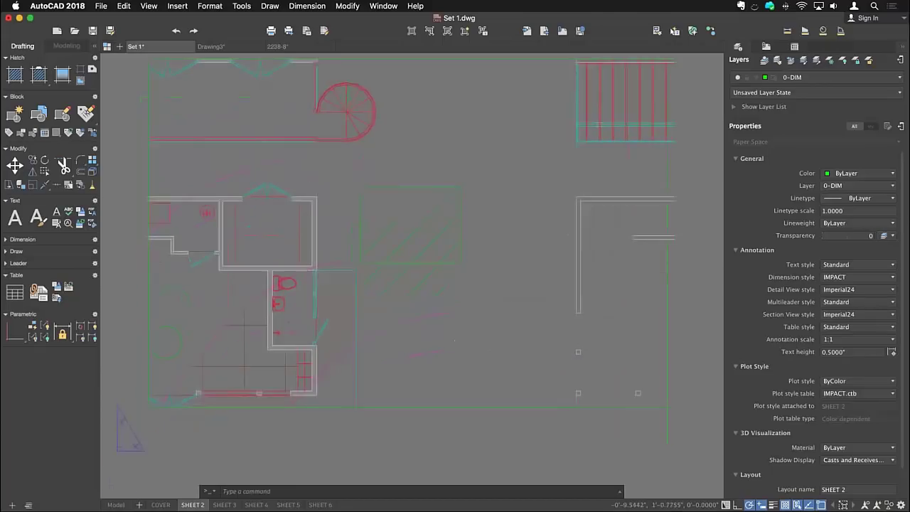
Step: Switch through model space to the SHEET 3 layout and inspect the properties of the STUDIO room tag
click(116, 505)
scroll(411, 278, down, 5)
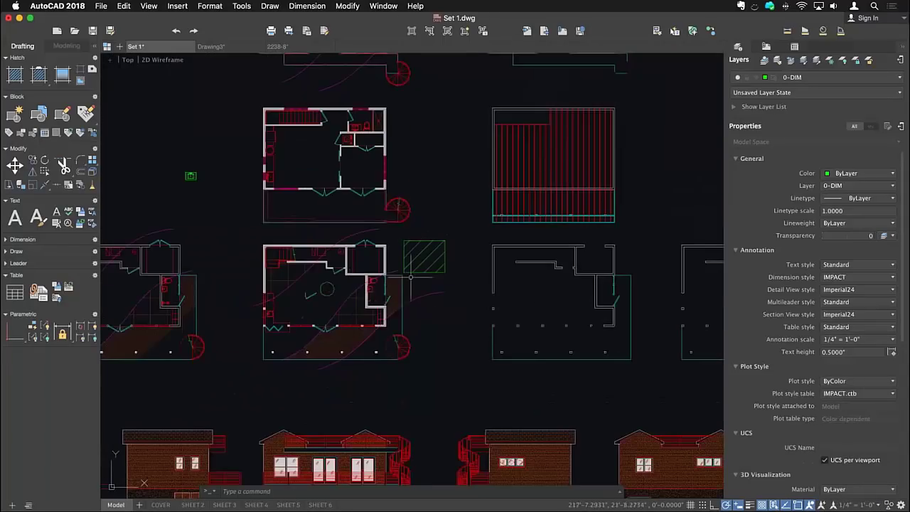
click(224, 505)
scroll(335, 285, up, 10)
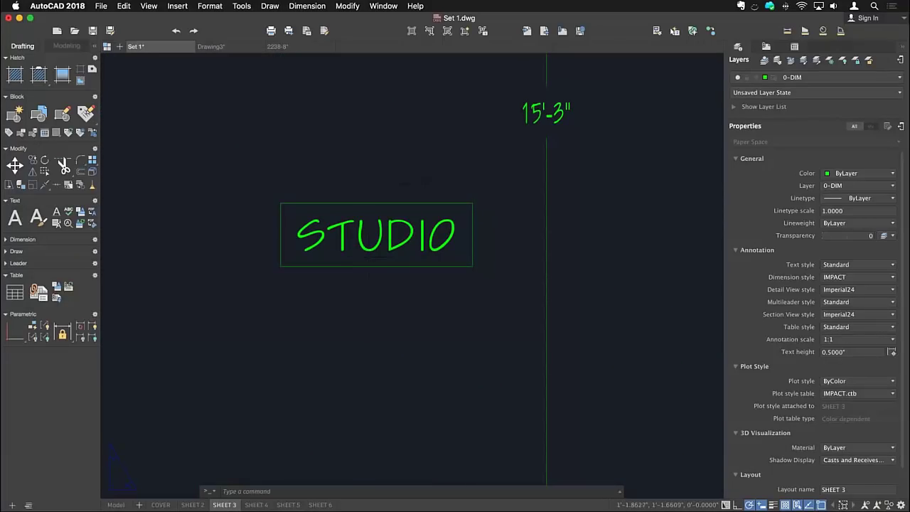
click(388, 238)
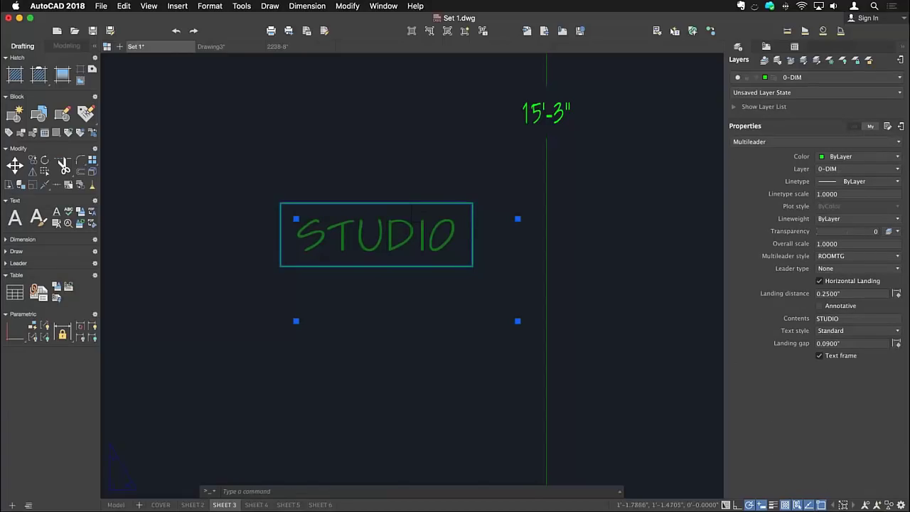
key(Escape)
scroll(355, 359, down, 4)
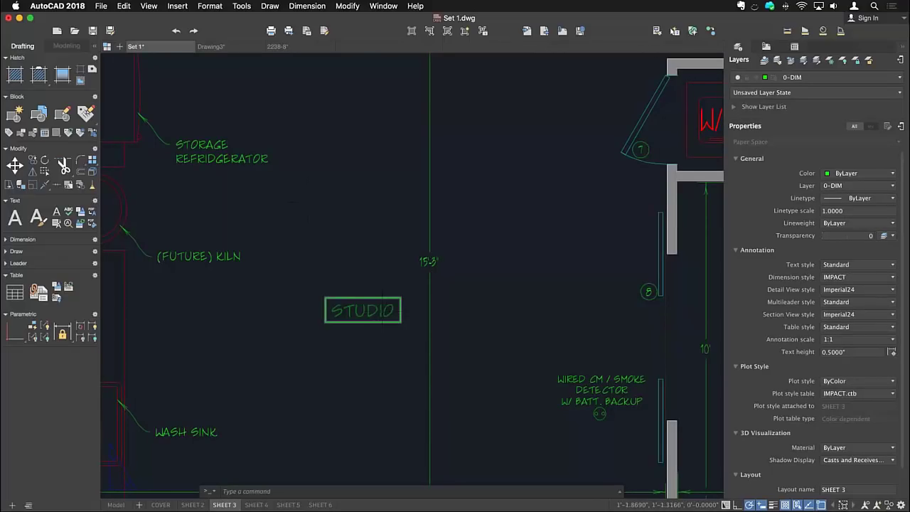
Step: Change the STUDIO room tag's text to LIVING ROOM and widen its text box to fit on one line
double_click(382, 311)
drag(395, 312, 329, 314)
text(LIVING ROOM)
drag(428, 294, 473, 294)
click(597, 69)
Step: Move the LIVING ROOM tag clear of the 15'-3" dimension line
click(385, 312)
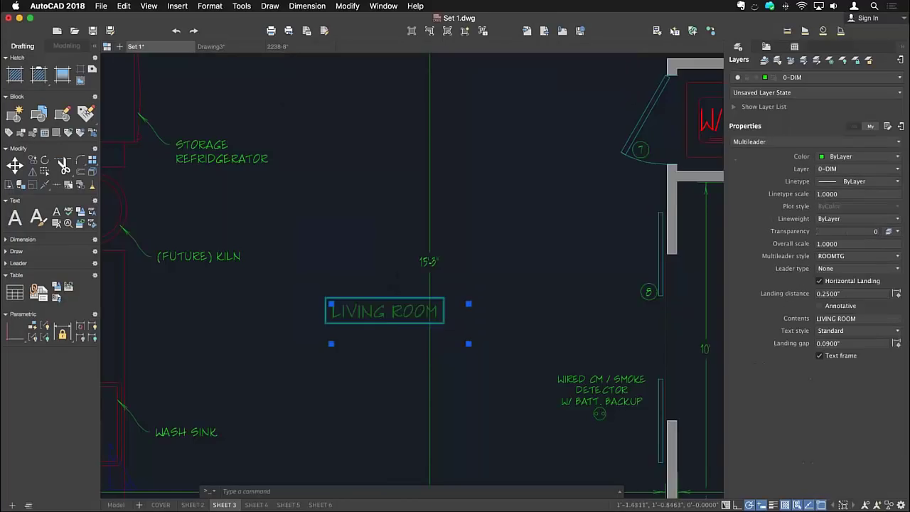
text(m)
key(Return)
click(373, 342)
click(317, 348)
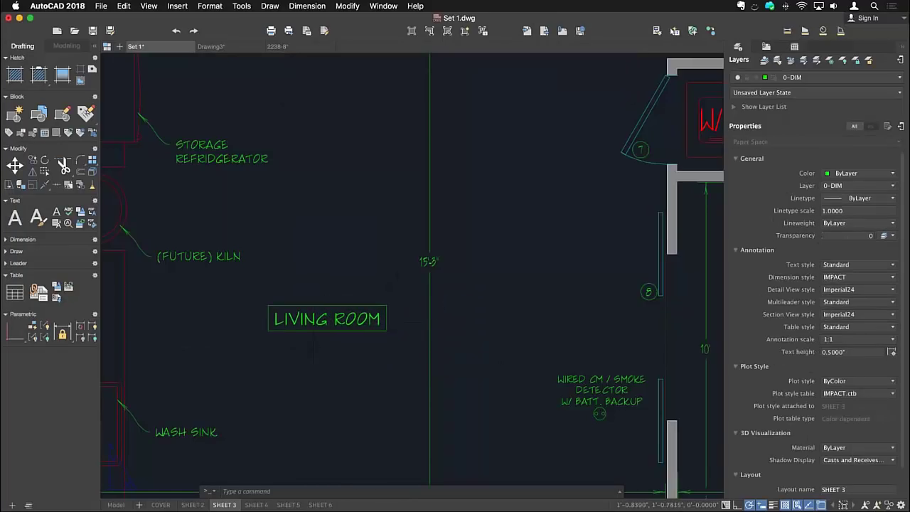
Step: Show the dimension and leader tools, and open the ROOMTG multileader style for modification
click(5, 240)
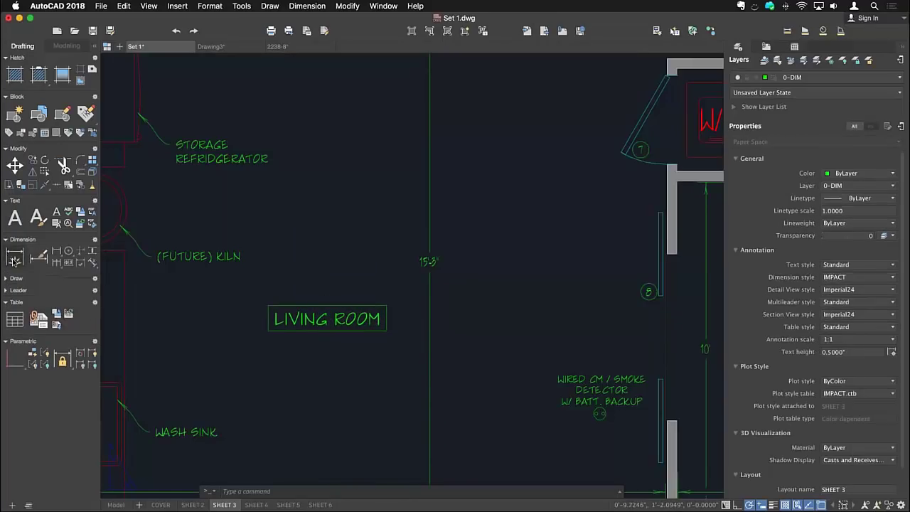
click(7, 291)
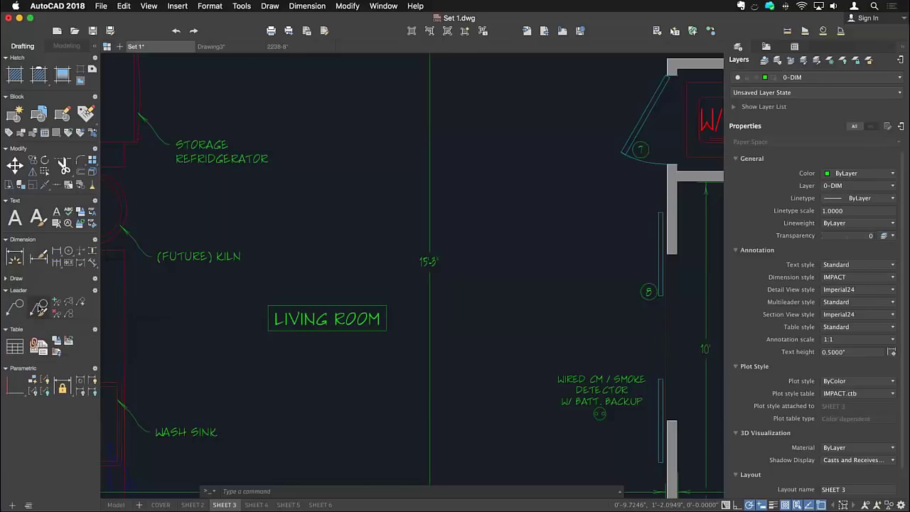
click(41, 308)
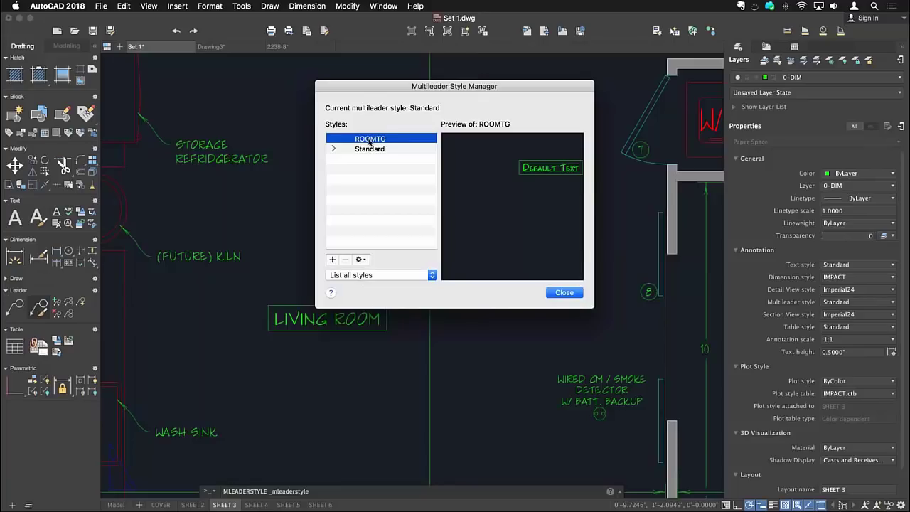
click(359, 259)
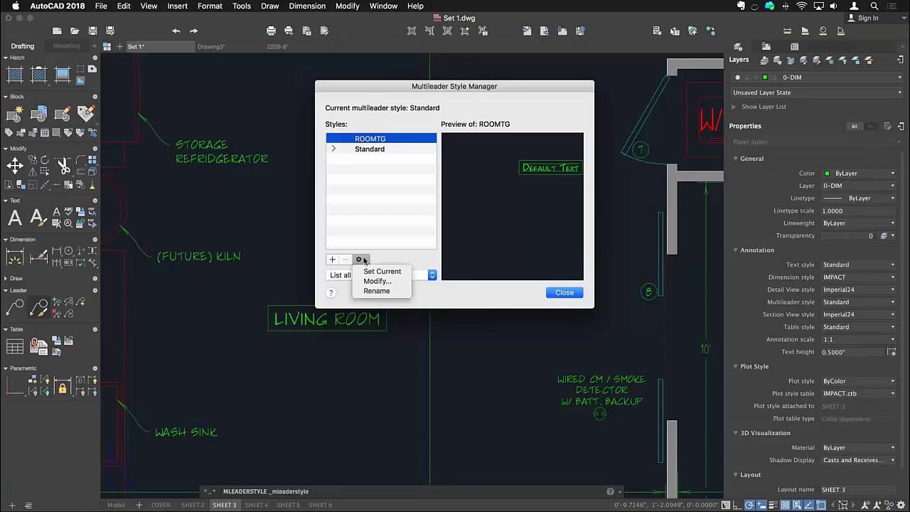
click(373, 281)
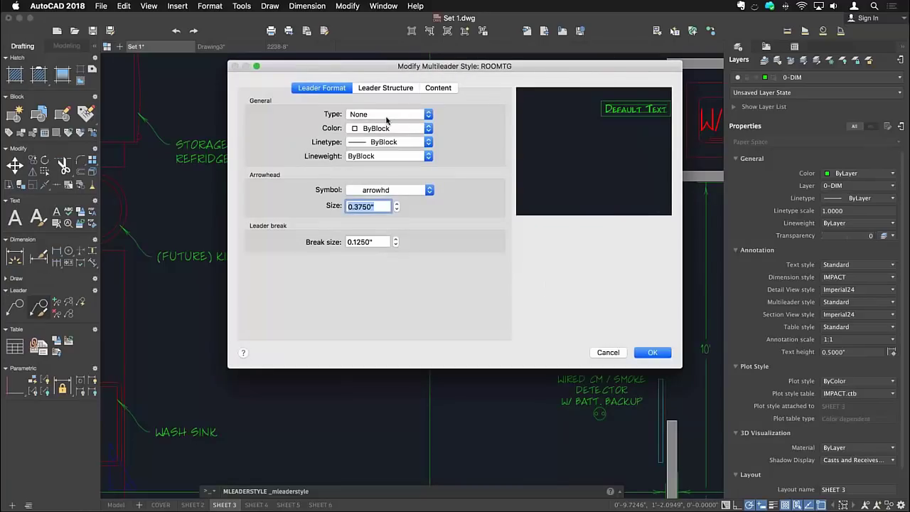
Step: Review the ROOMTG multileader style's leader type, leader structure and content settings, then accept and close the style manager
click(380, 115)
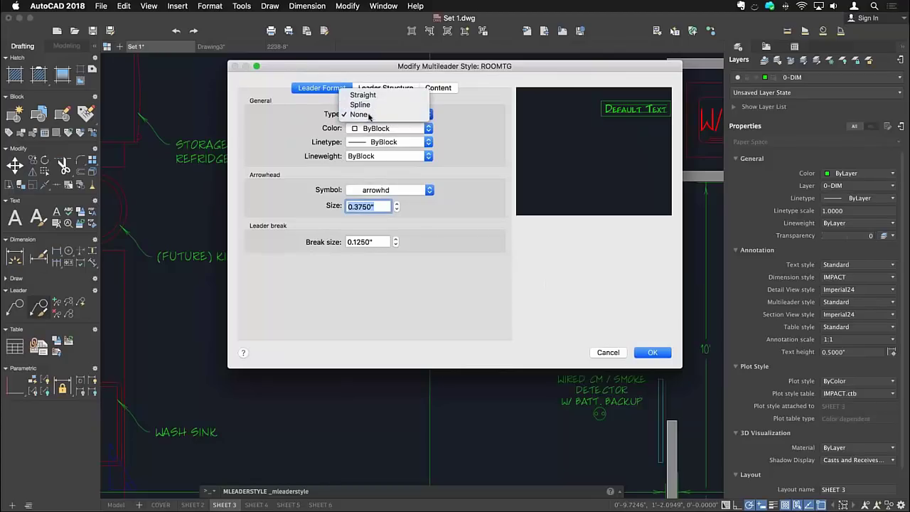
click(369, 116)
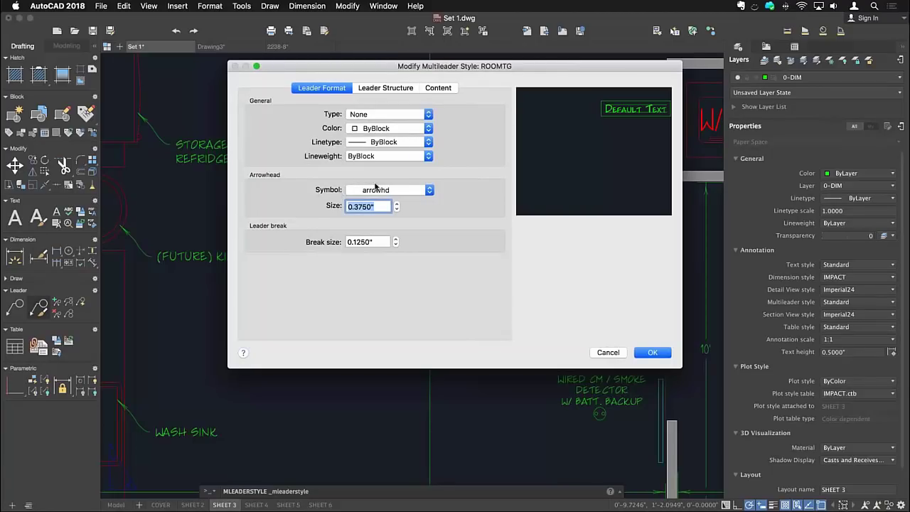
click(382, 88)
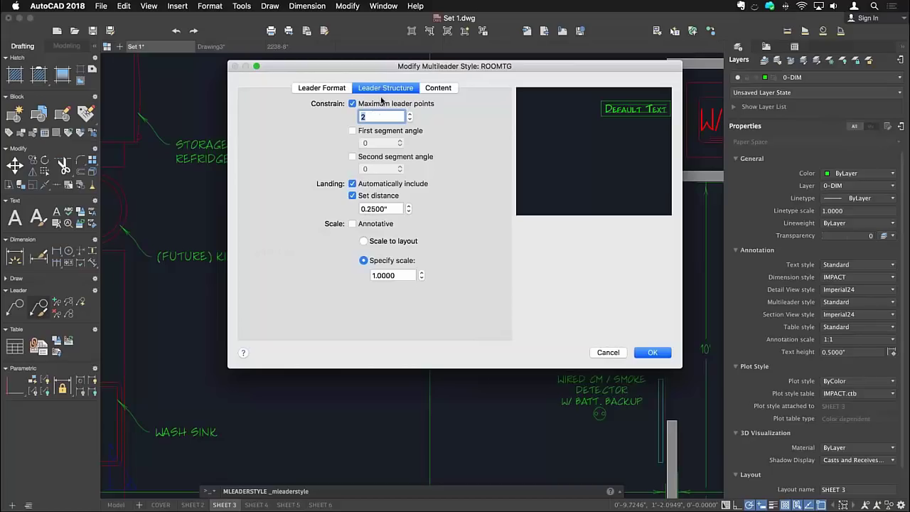
click(435, 88)
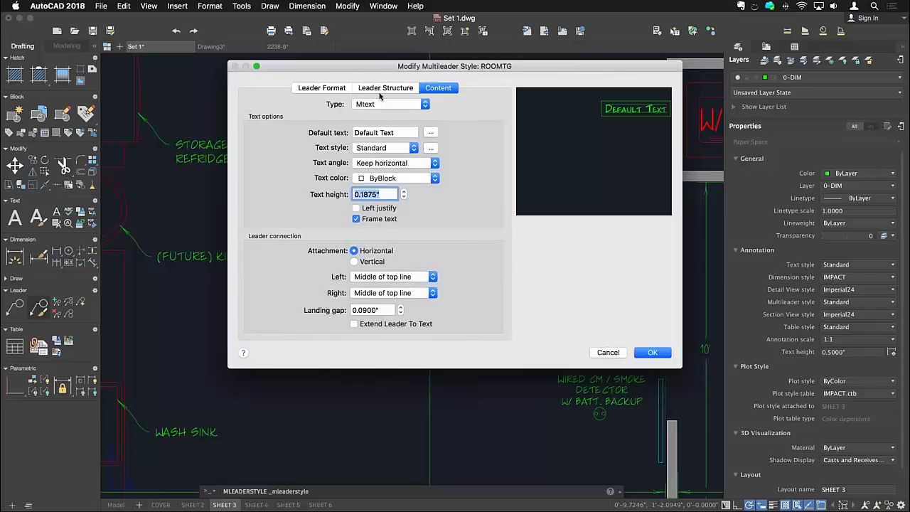
click(322, 88)
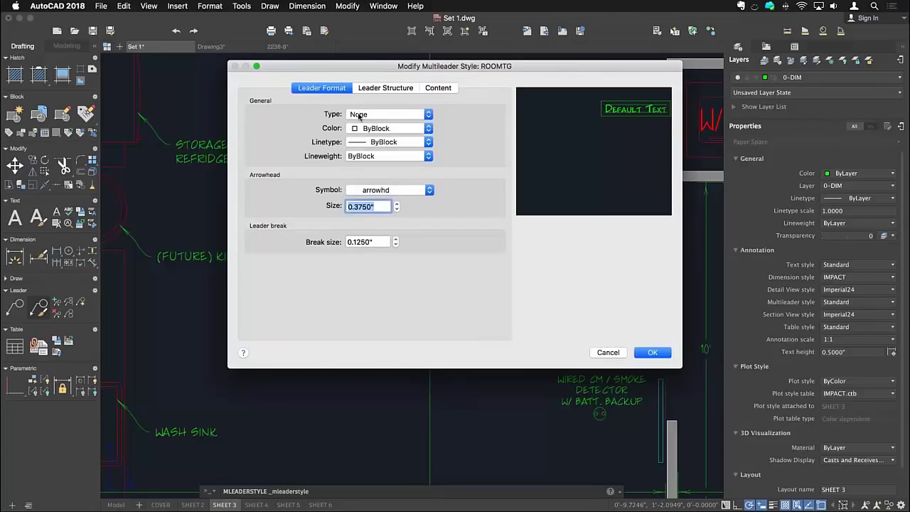
click(434, 87)
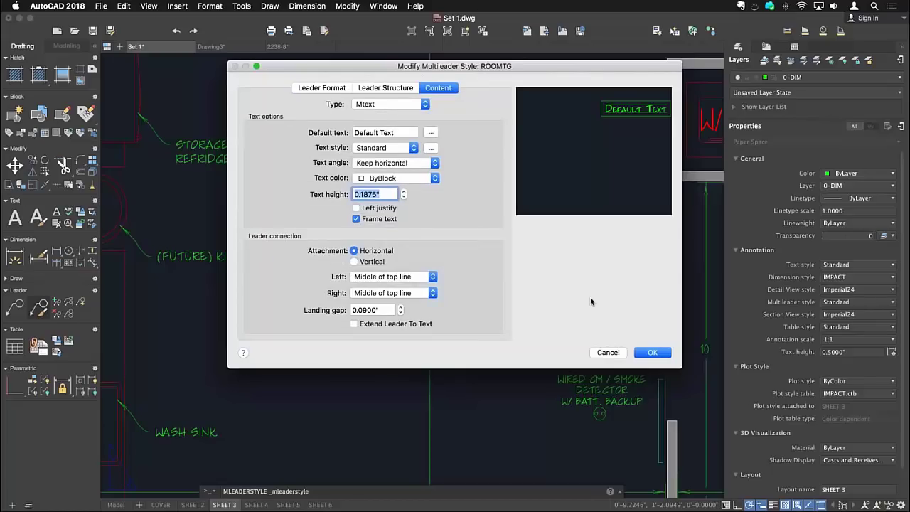
click(652, 352)
click(565, 291)
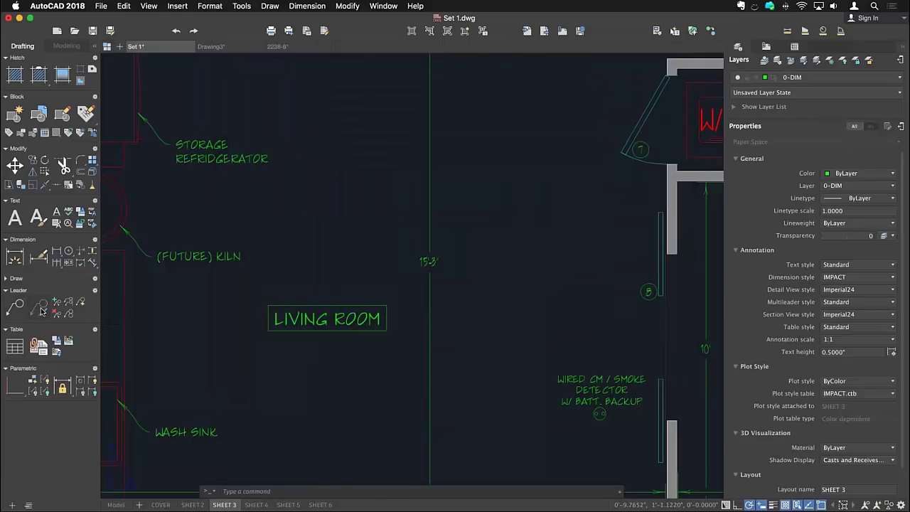
Step: Make ROOMTG the current multileader style
click(39, 308)
click(360, 259)
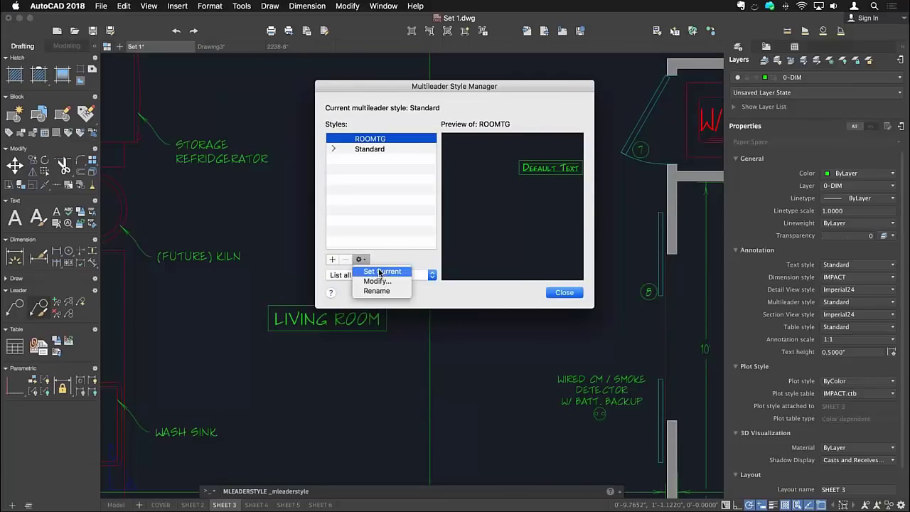
click(380, 270)
click(561, 294)
Step: Place a multileader room tag reading BEDROOM above the LIVING ROOM tag, beside the STORAGE REFRIDGERATOR note
click(16, 306)
click(327, 155)
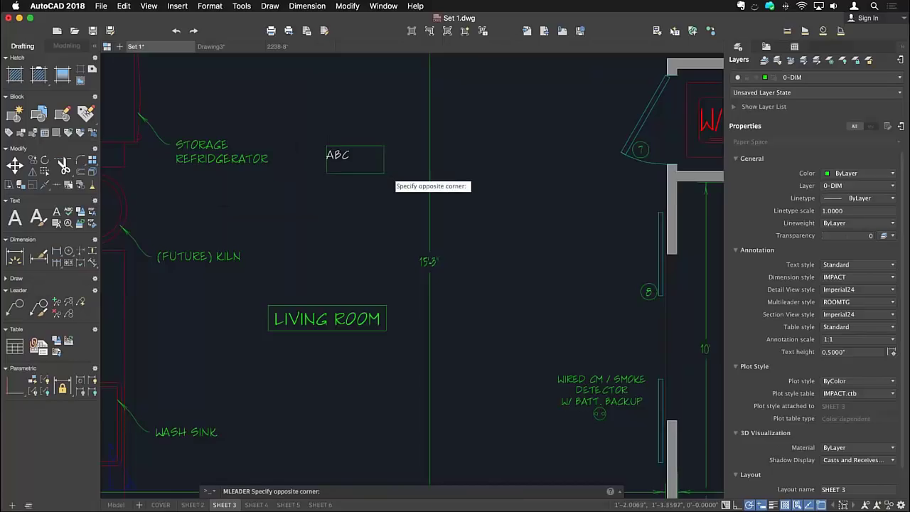
click(384, 179)
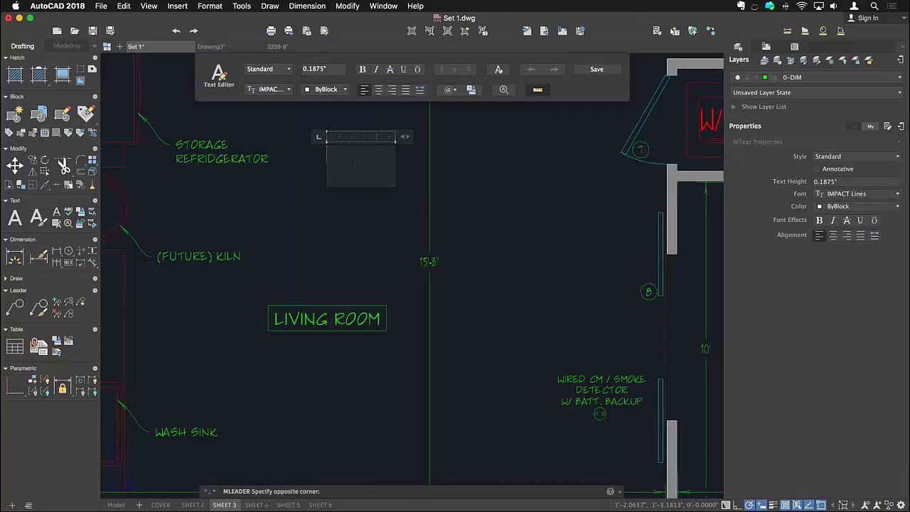
text(BEDROOM)
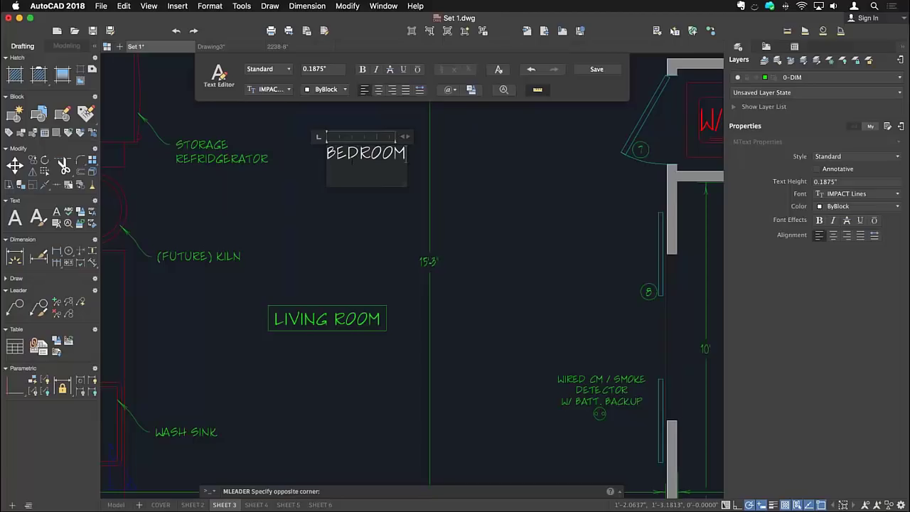
click(601, 71)
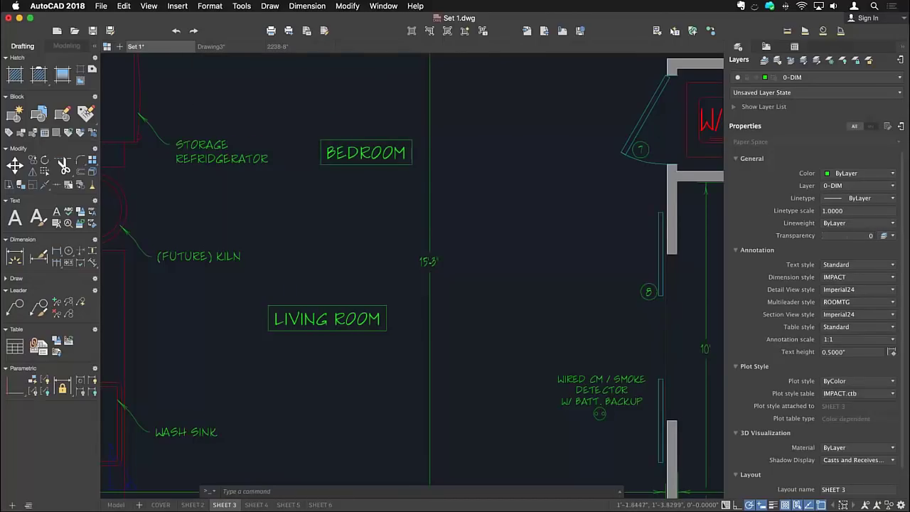
Step: Edit the BEDROOM tag to read MASTER BEDROOM on two lines, with MASTER on the first line
click(366, 152)
scroll(376, 140, up, 3)
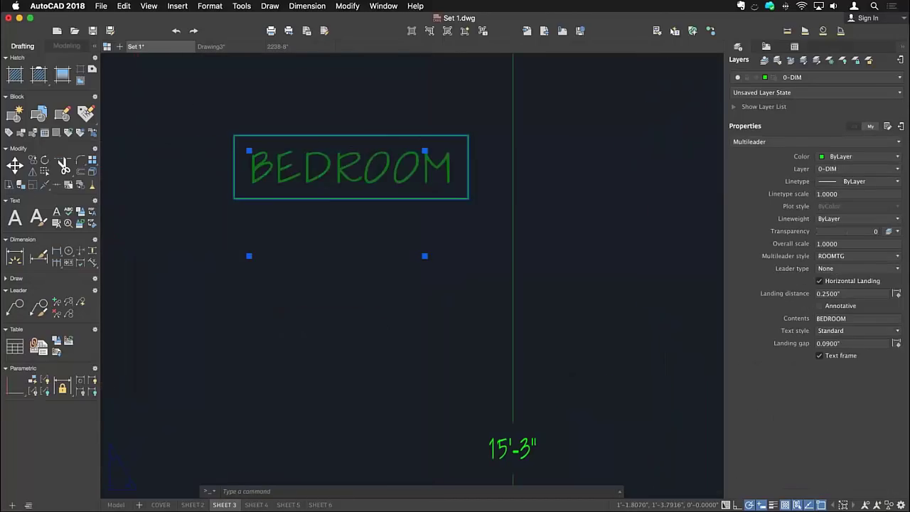
double_click(349, 167)
click(452, 170)
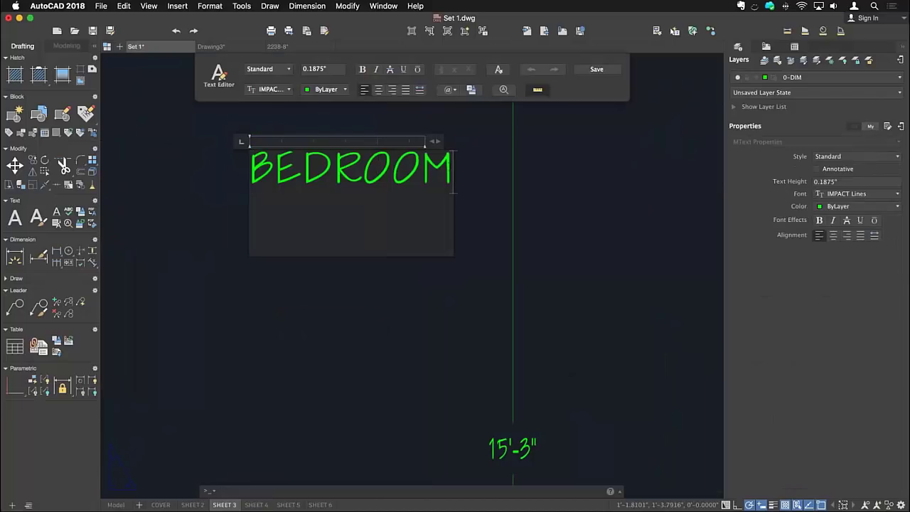
key(Escape)
click(426, 170)
double_click(427, 169)
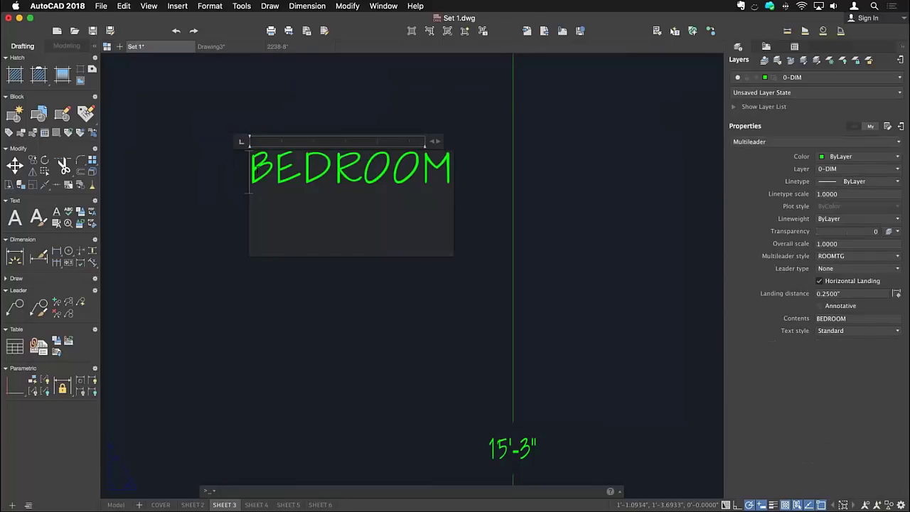
text(MASTER)
key(Return)
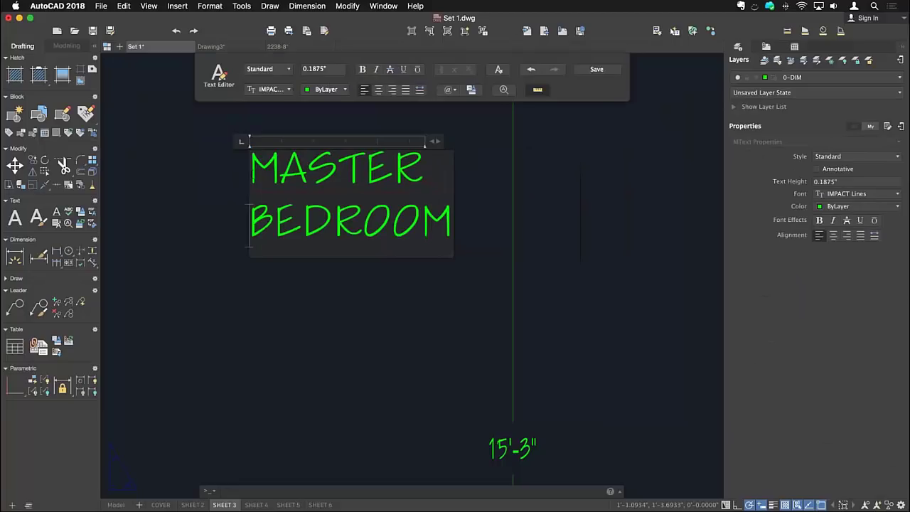
click(610, 71)
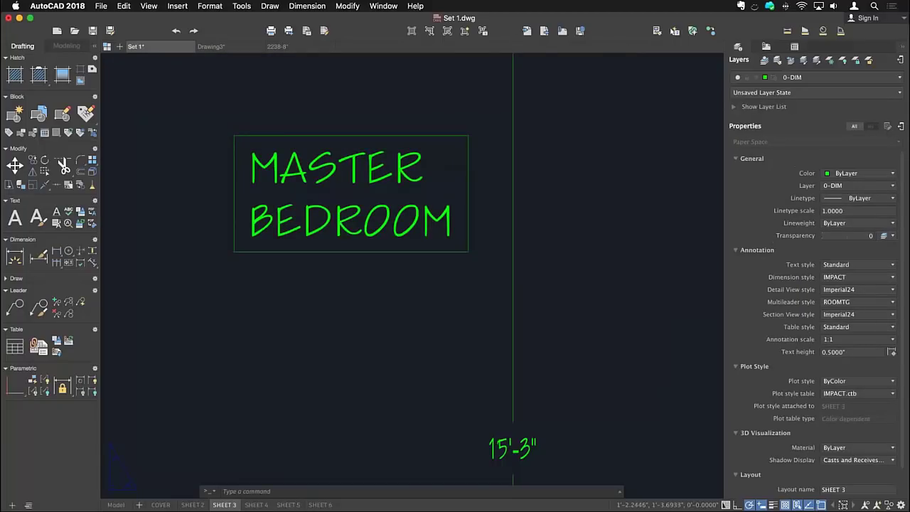
scroll(350, 210, down, 4)
scroll(423, 217, up, 2)
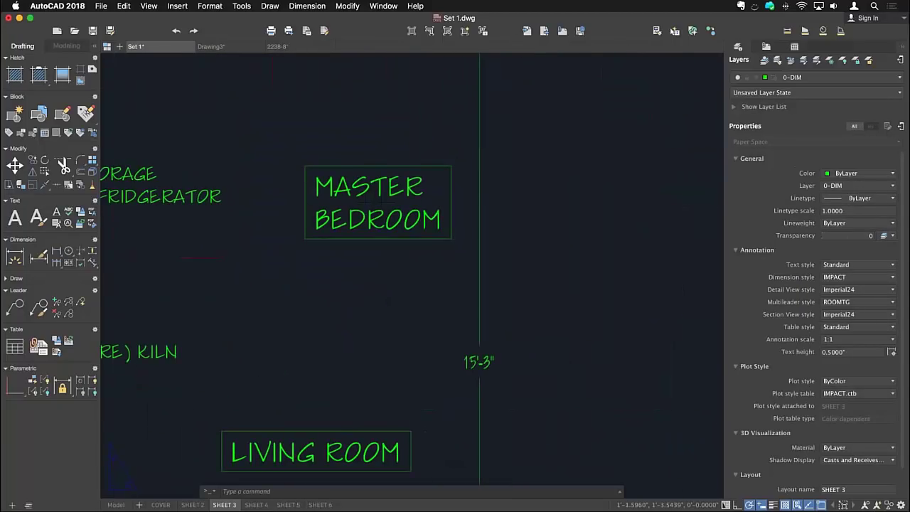